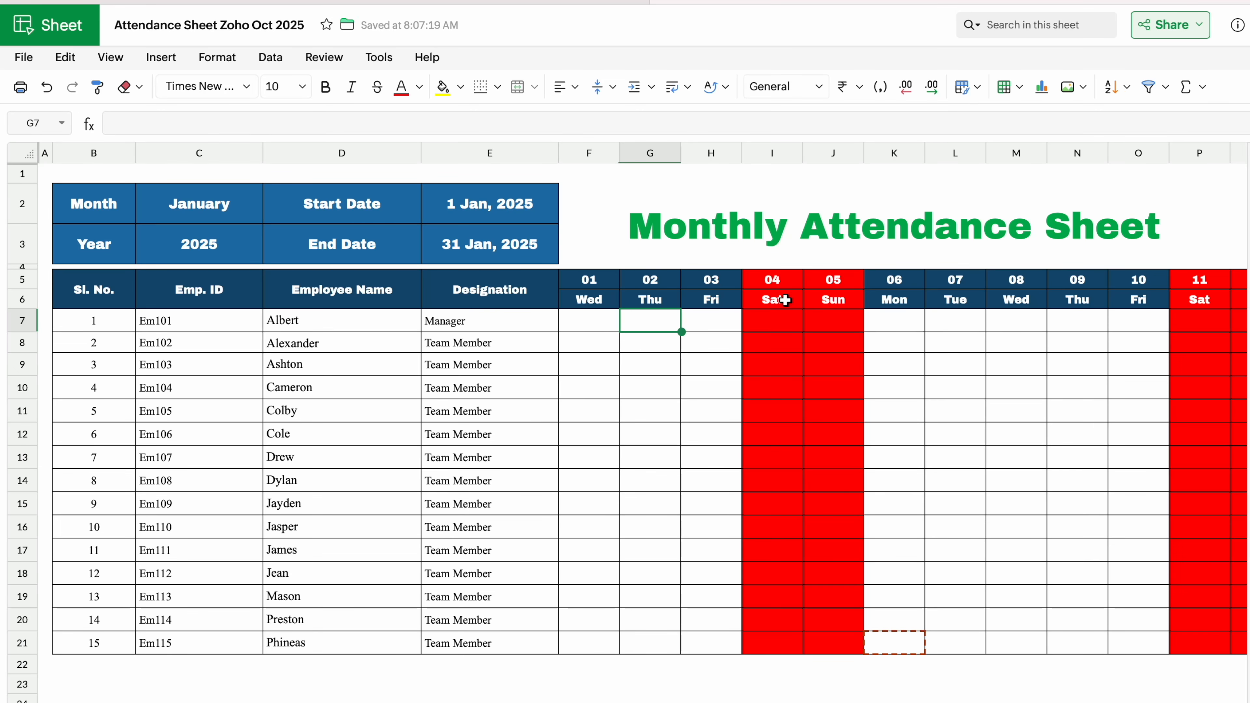
Switch the month in C2 to February and back to January.
left_click(218, 201)
left_click(271, 189)
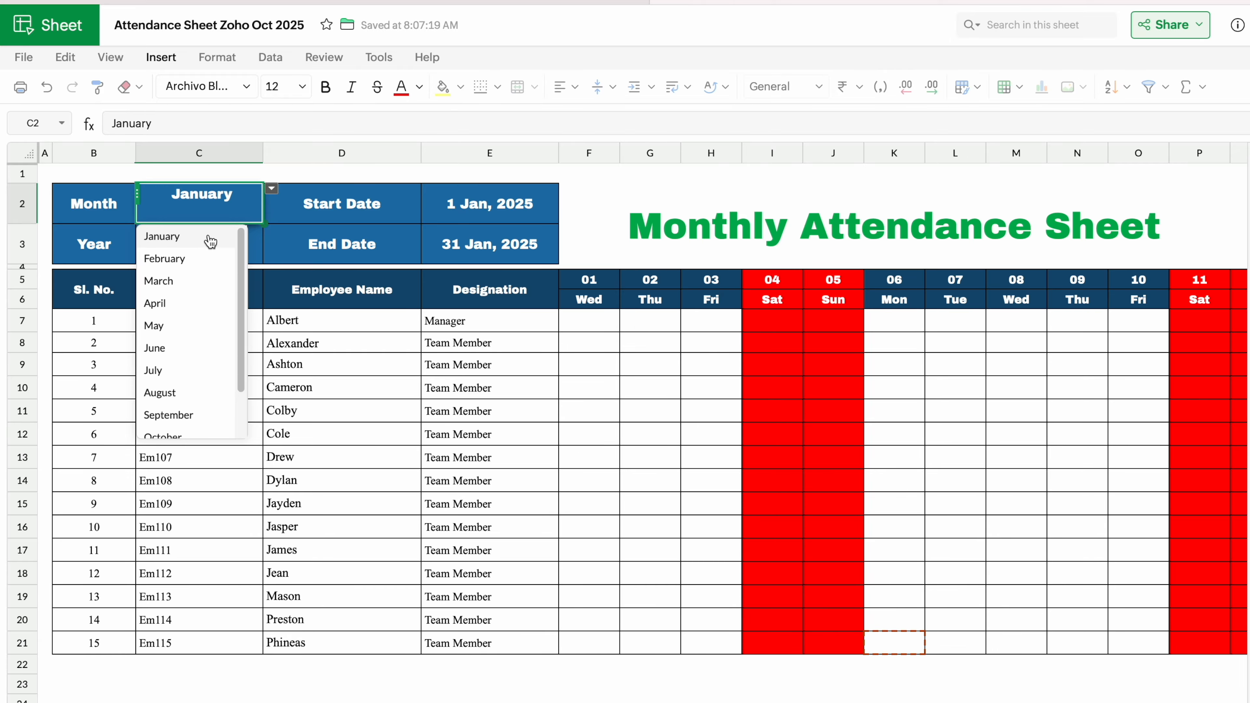
left_click(210, 259)
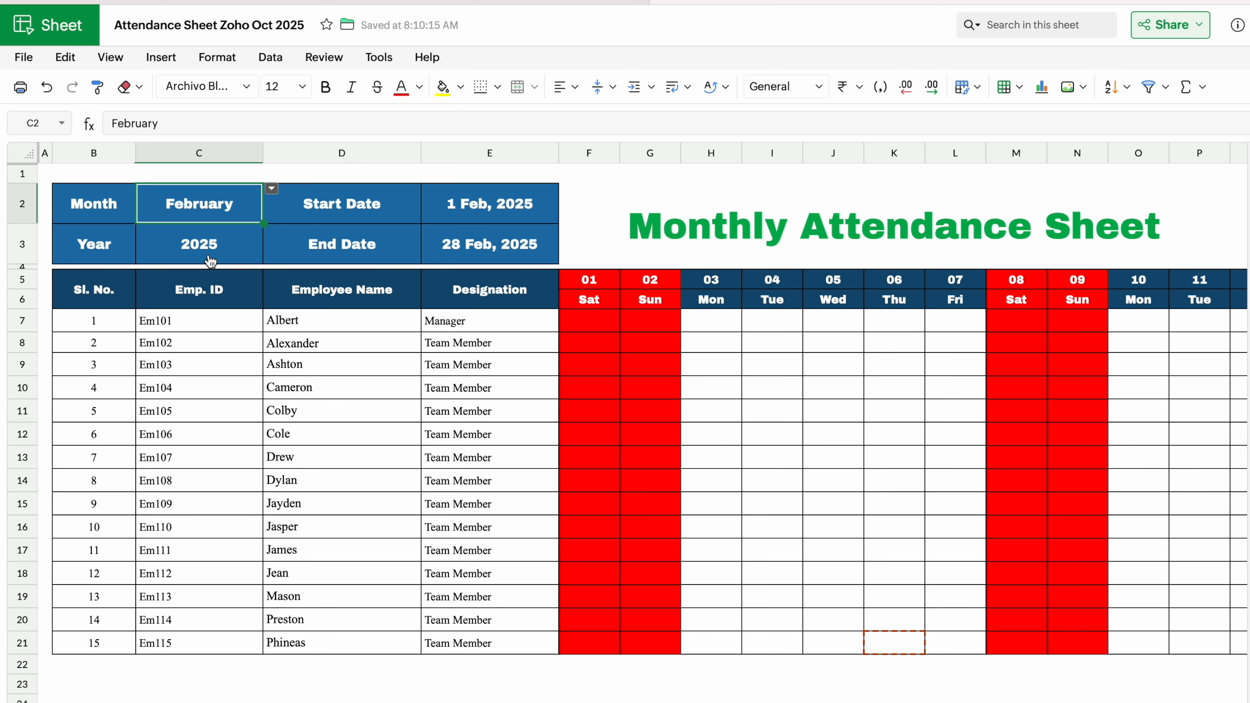
left_click(272, 189)
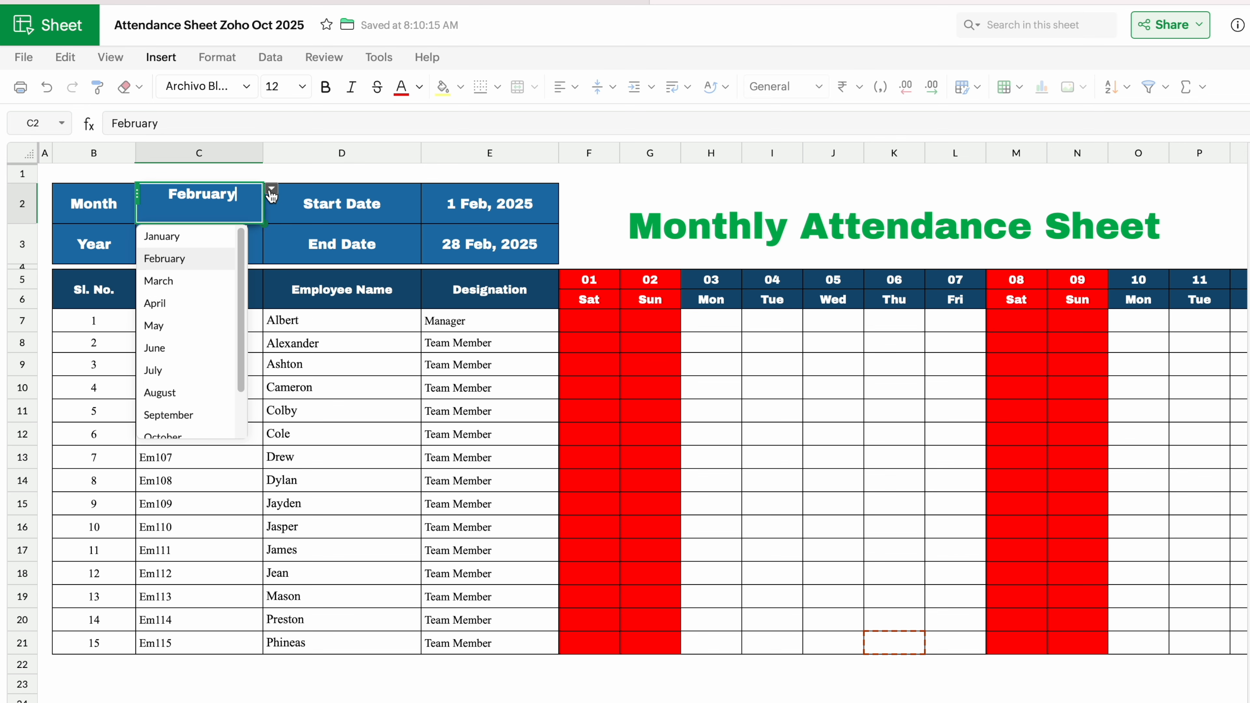
left_click(209, 240)
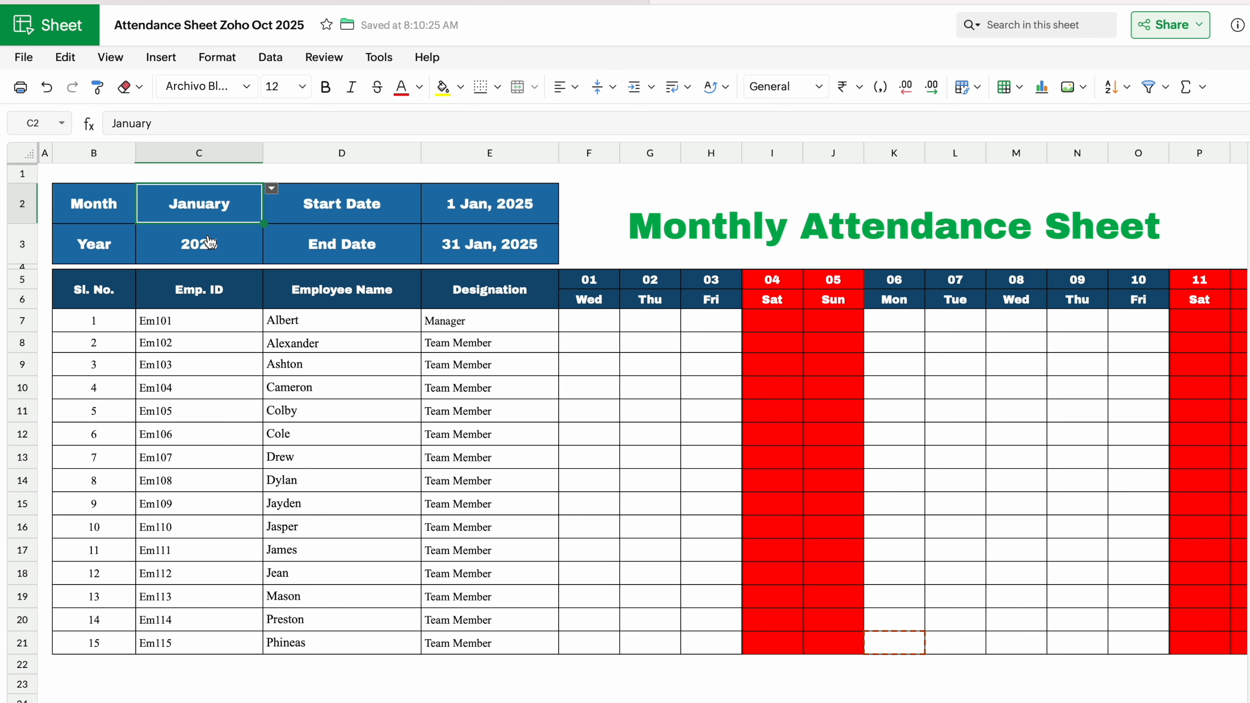
Mark the attendance of the first three employees on day 03 as P, A and L in H7:H9.
left_click(719, 324)
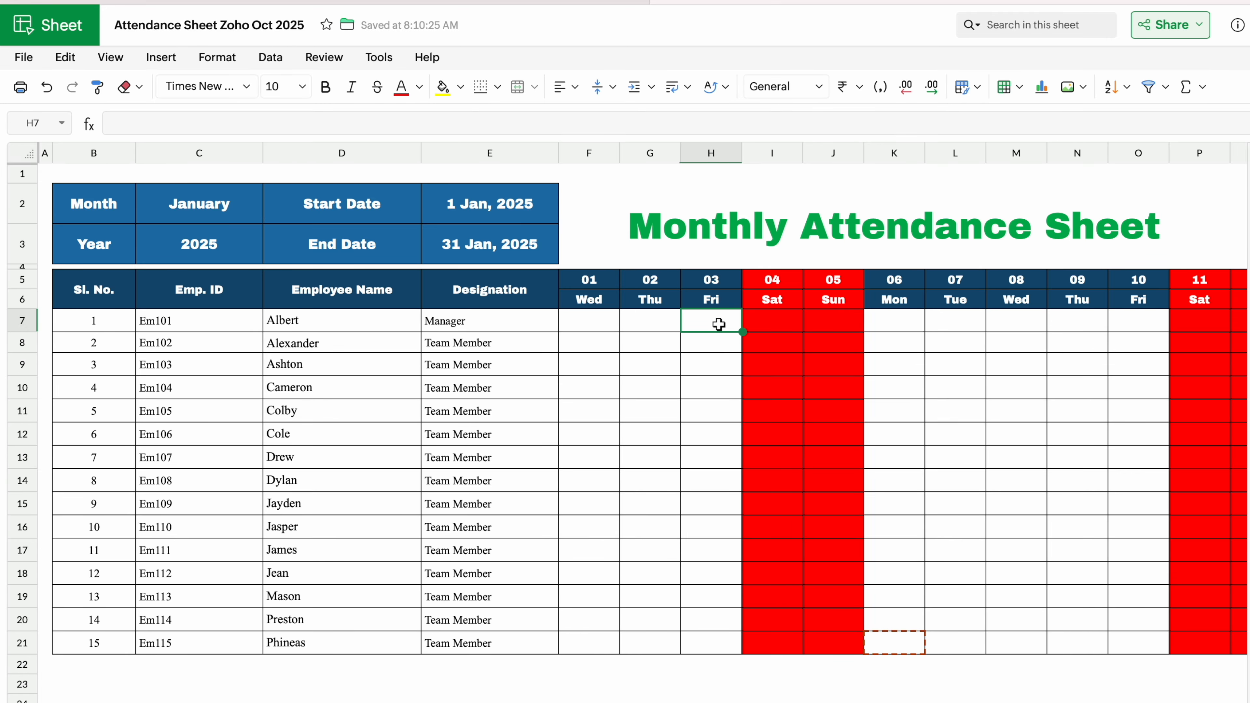
type("P")
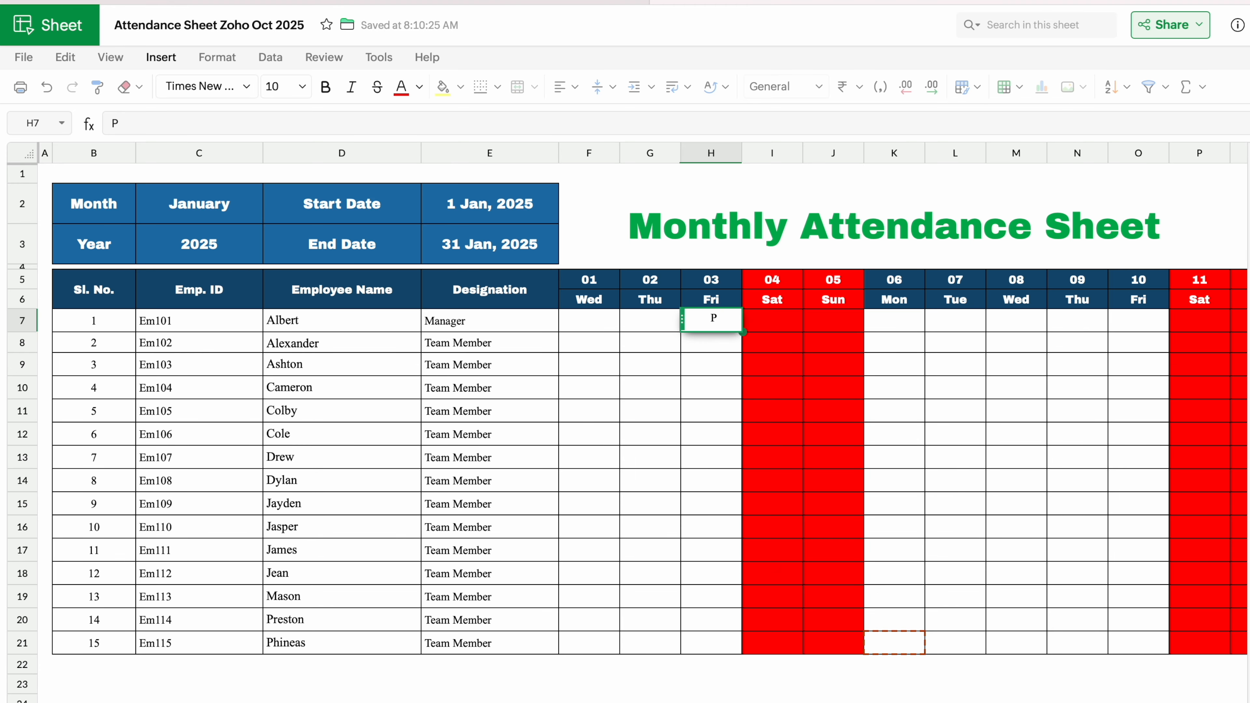
key("Return")
type("A")
key("Return")
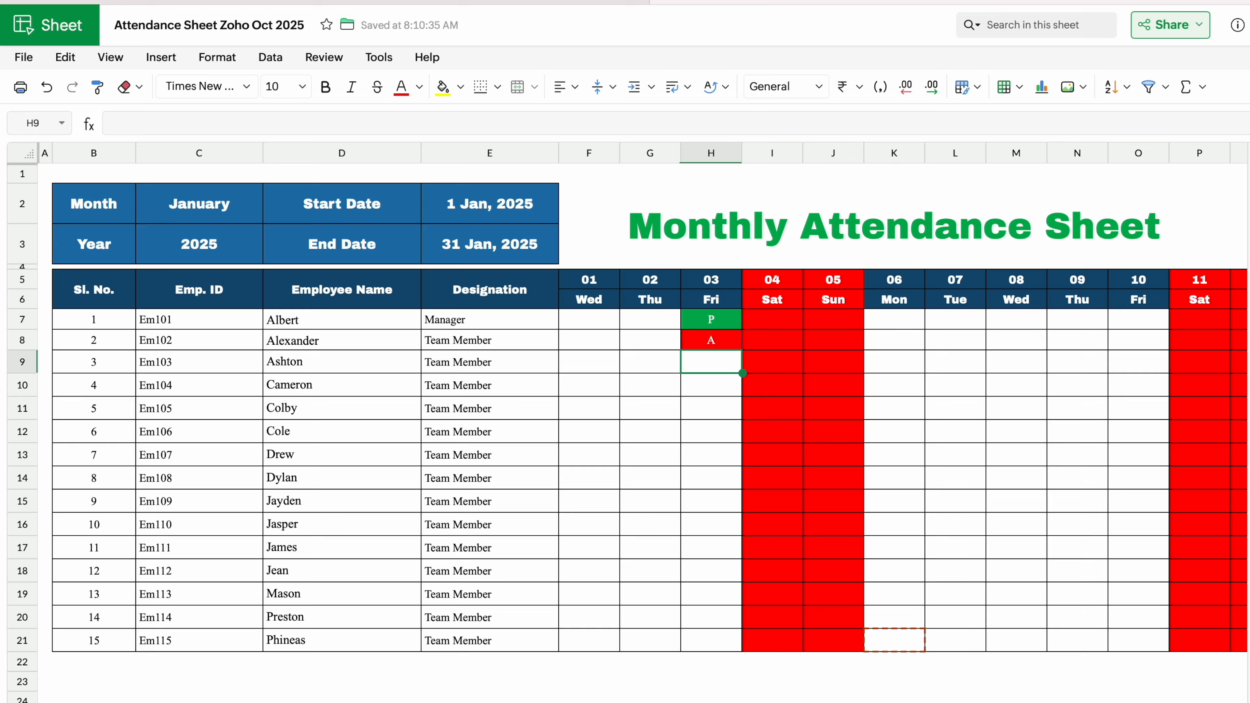
type("L")
key("Return")
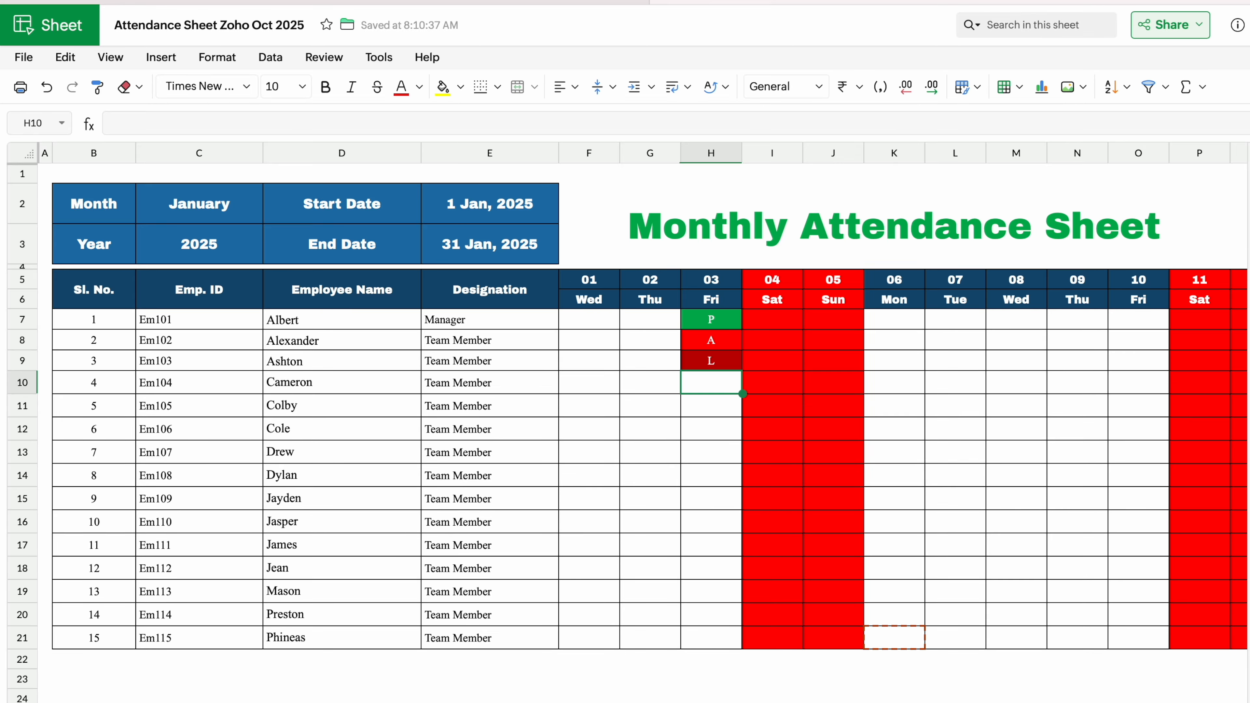
Set the month in C2 to February and clear the attendance marks in H7:H10.
left_click(232, 200)
left_click(273, 189)
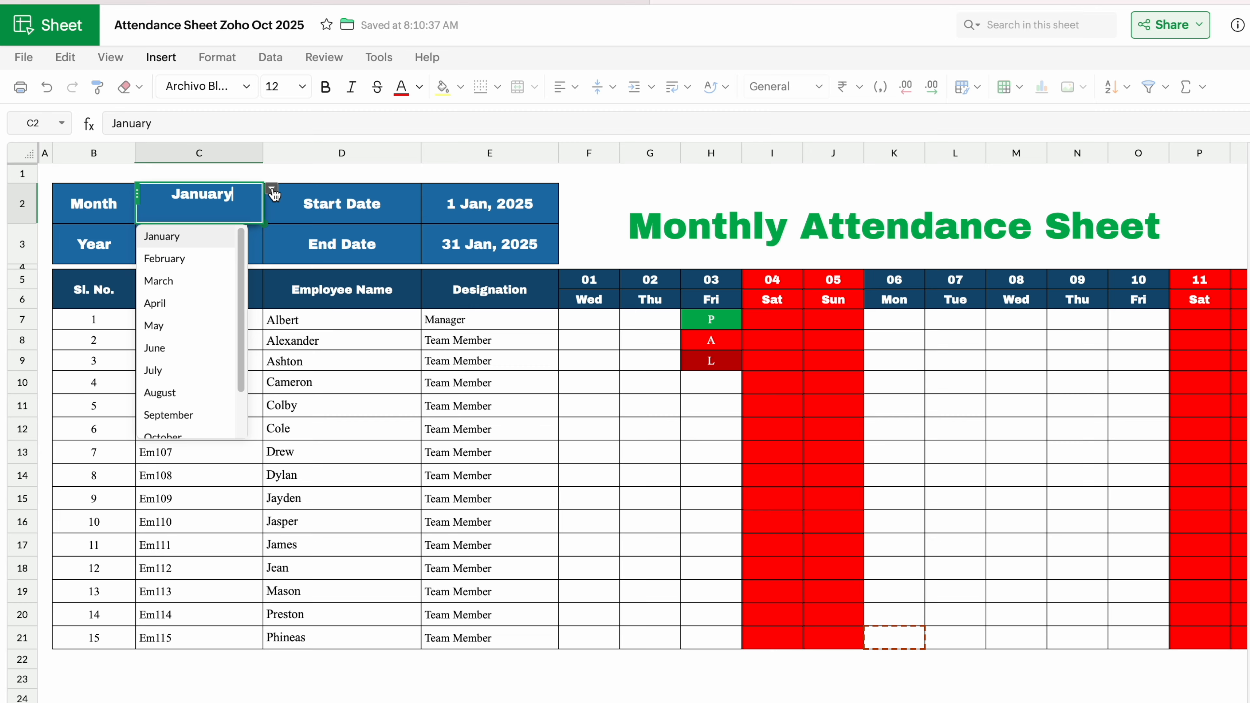
left_click(202, 260)
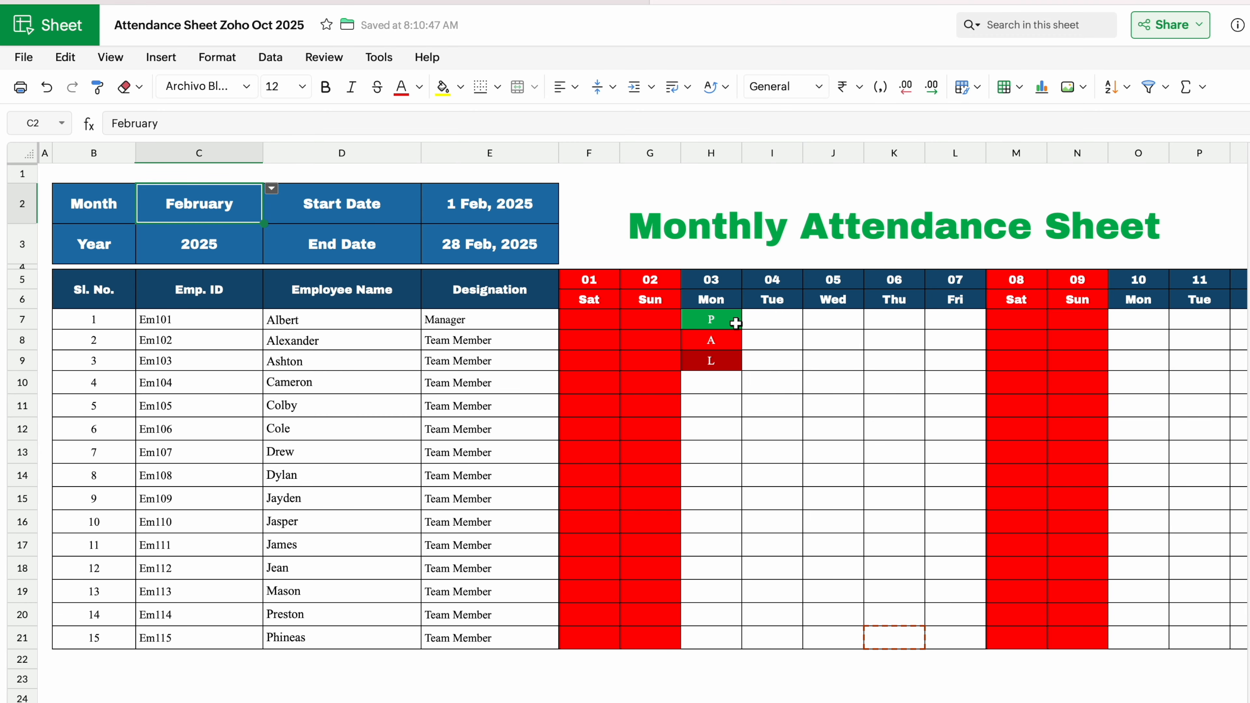
left_click_drag(736, 324, 739, 381)
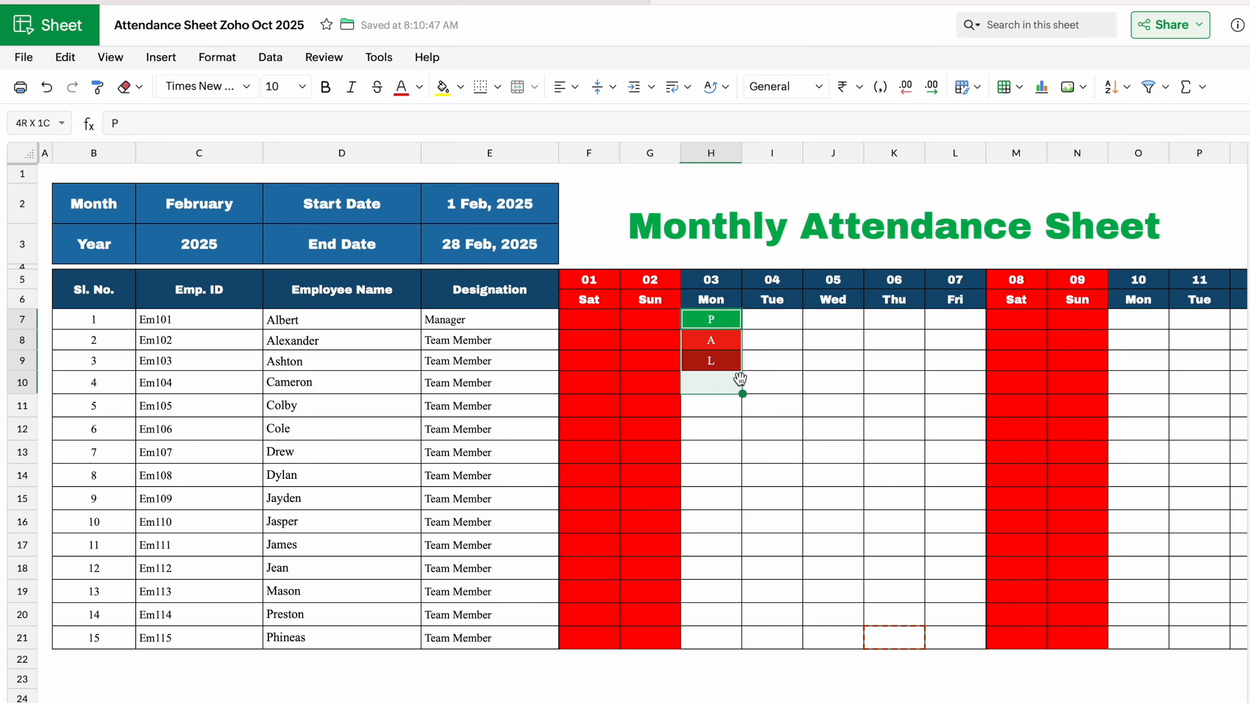
key("Delete")
Set the month in C2 back to January.
left_click(258, 195)
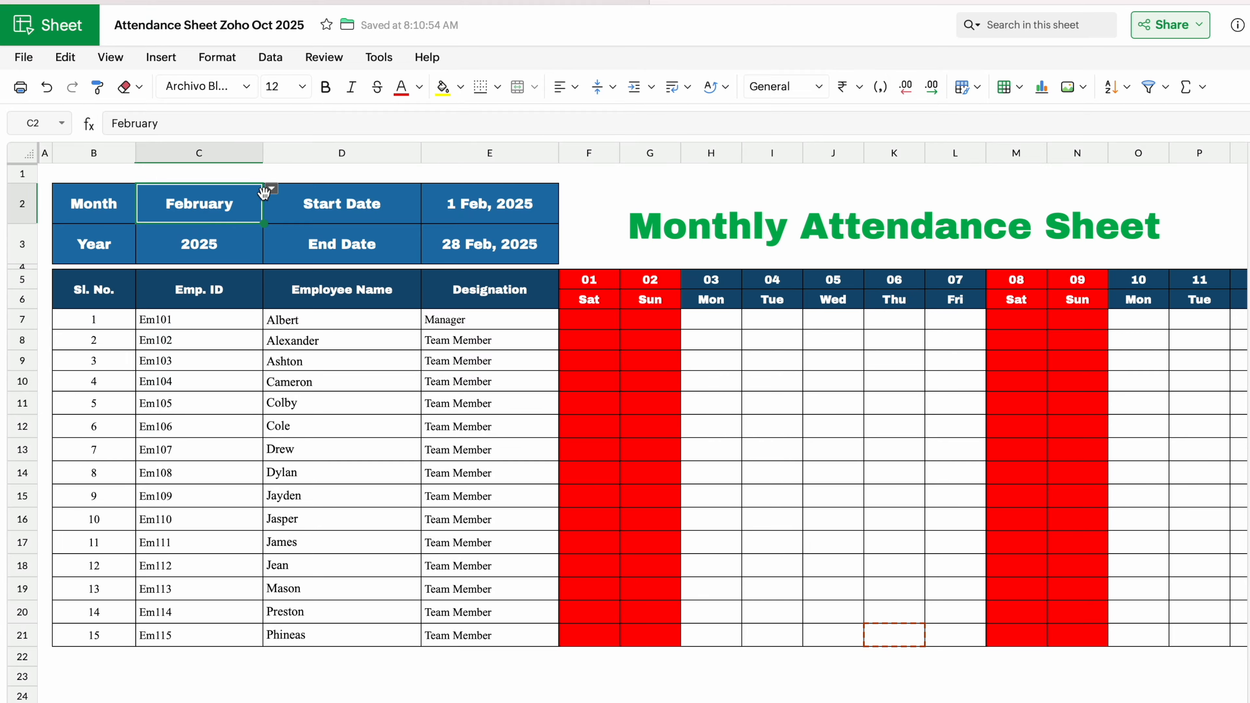
left_click(272, 188)
left_click(185, 236)
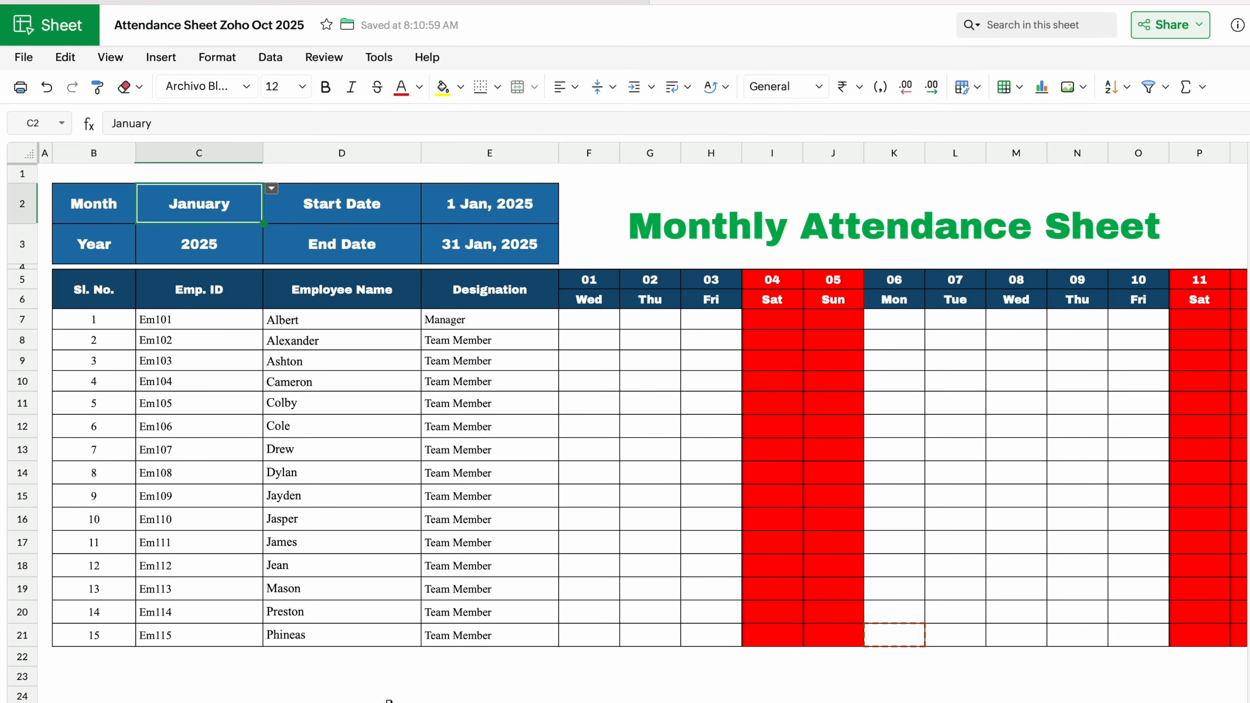
Examine January's summary columns, the March attendance sheet and the yearly summary sheet.
scroll(894, 634, "right", 15)
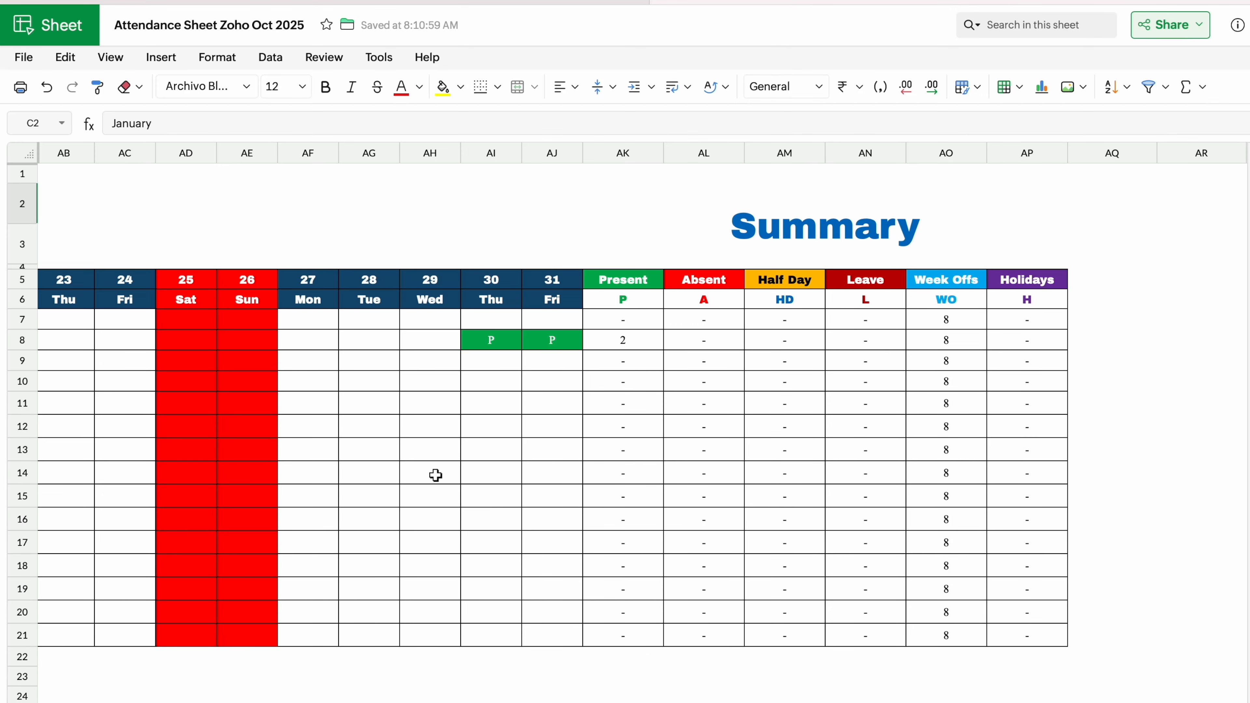
scroll(248, 629, "left", 20)
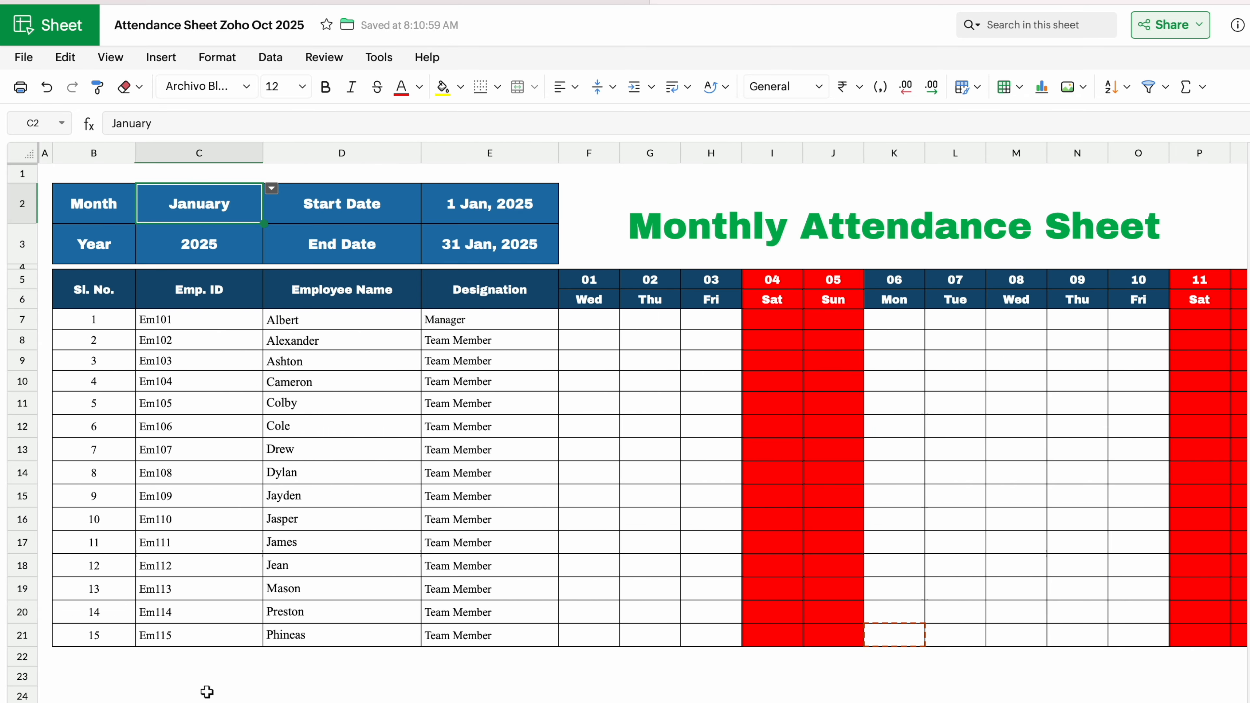
left_click(209, 702)
left_click(276, 702)
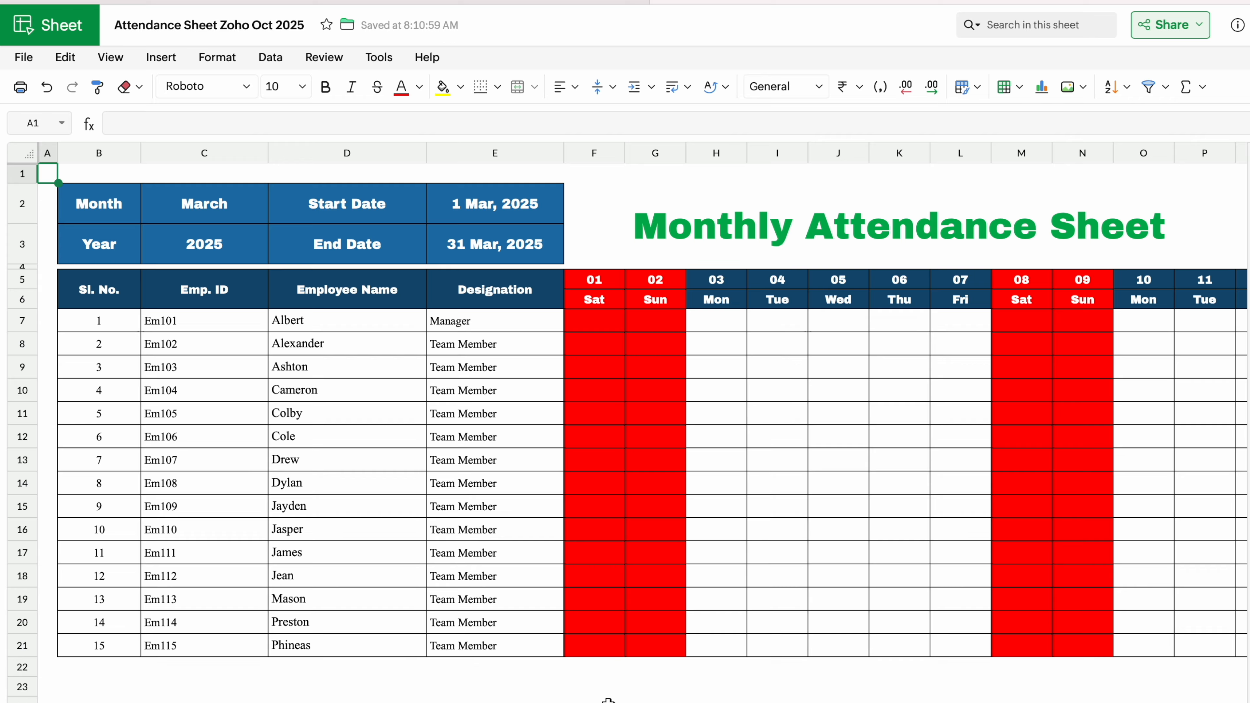
left_click(660, 702)
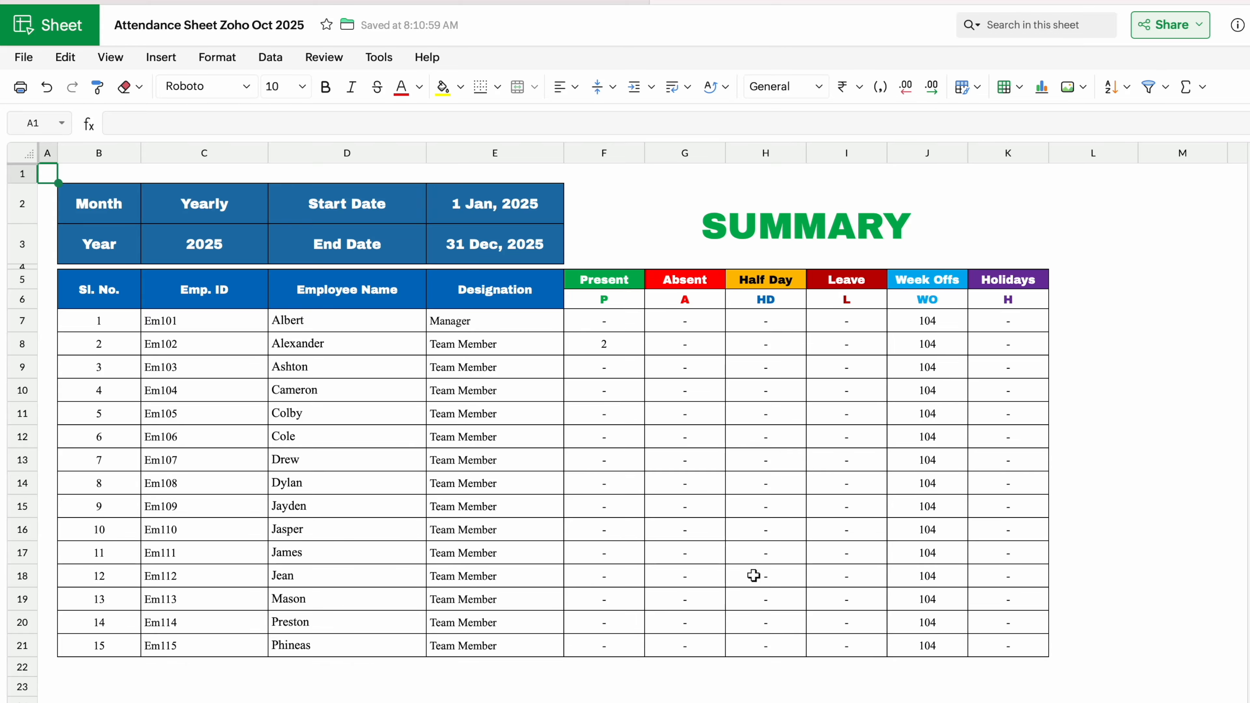
left_click(207, 702)
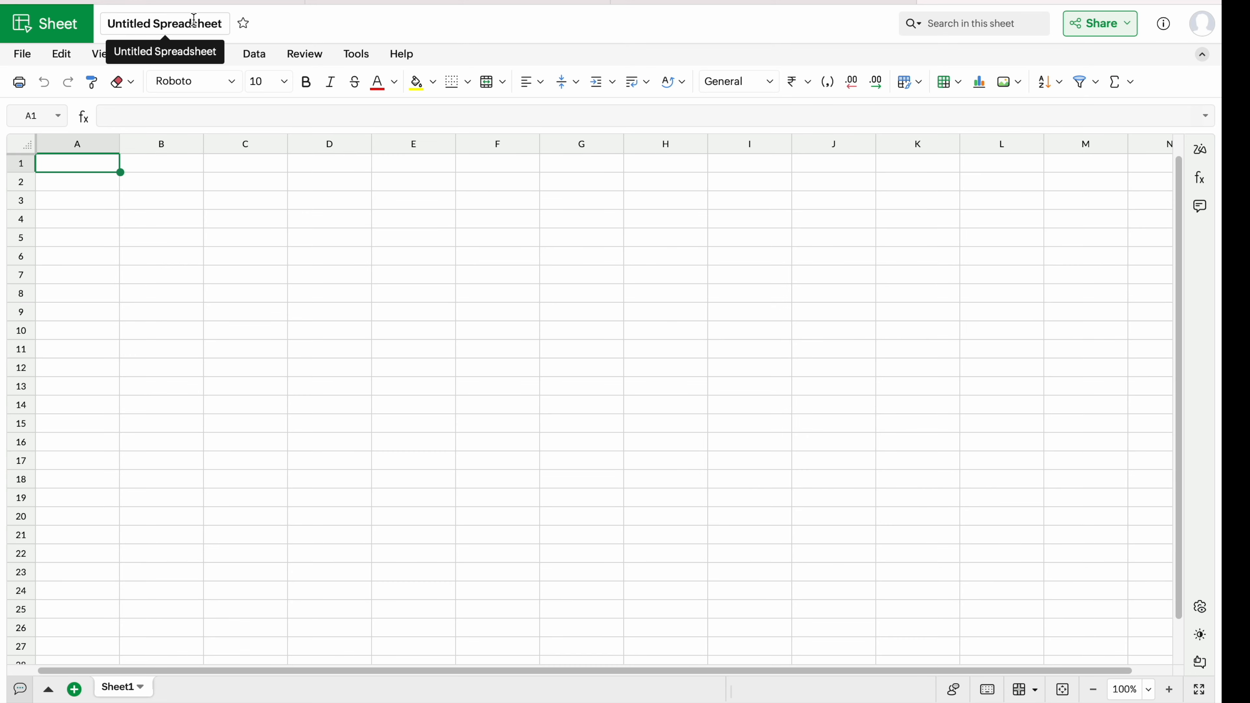
Rename the untitled spreadsheet as Attendance Sheet.
left_click(227, 22)
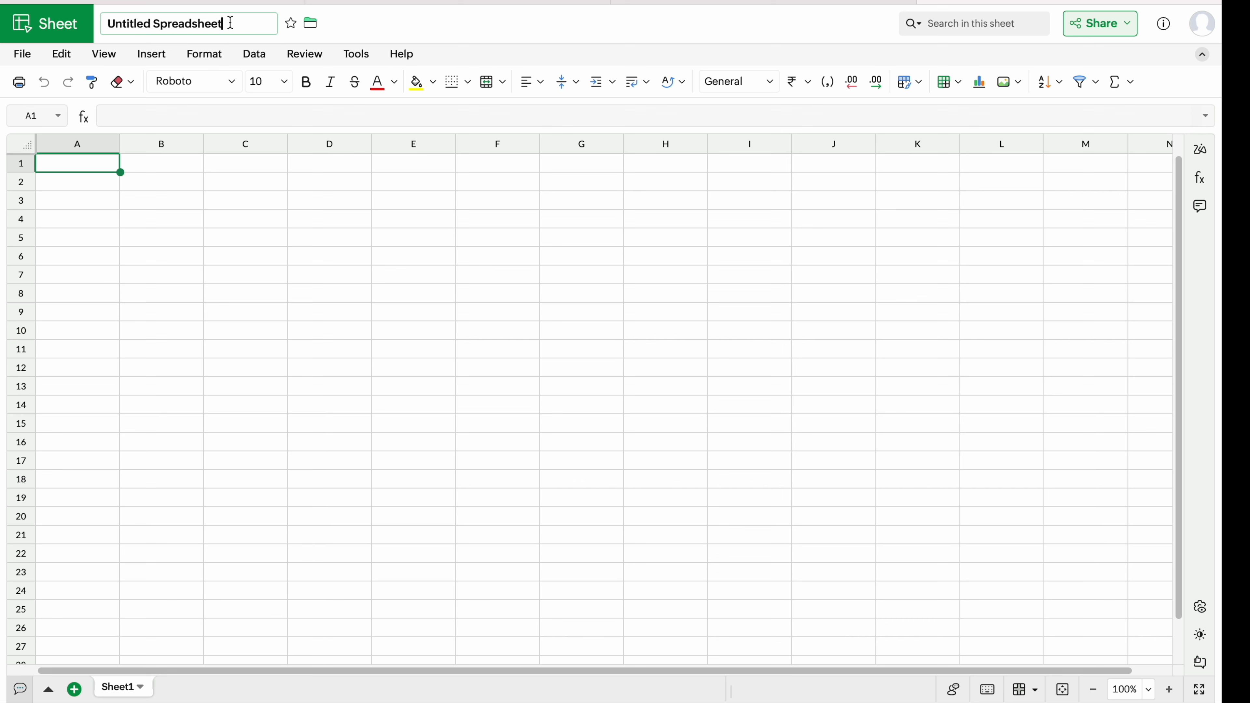
left_click_drag(230, 22, 106, 22)
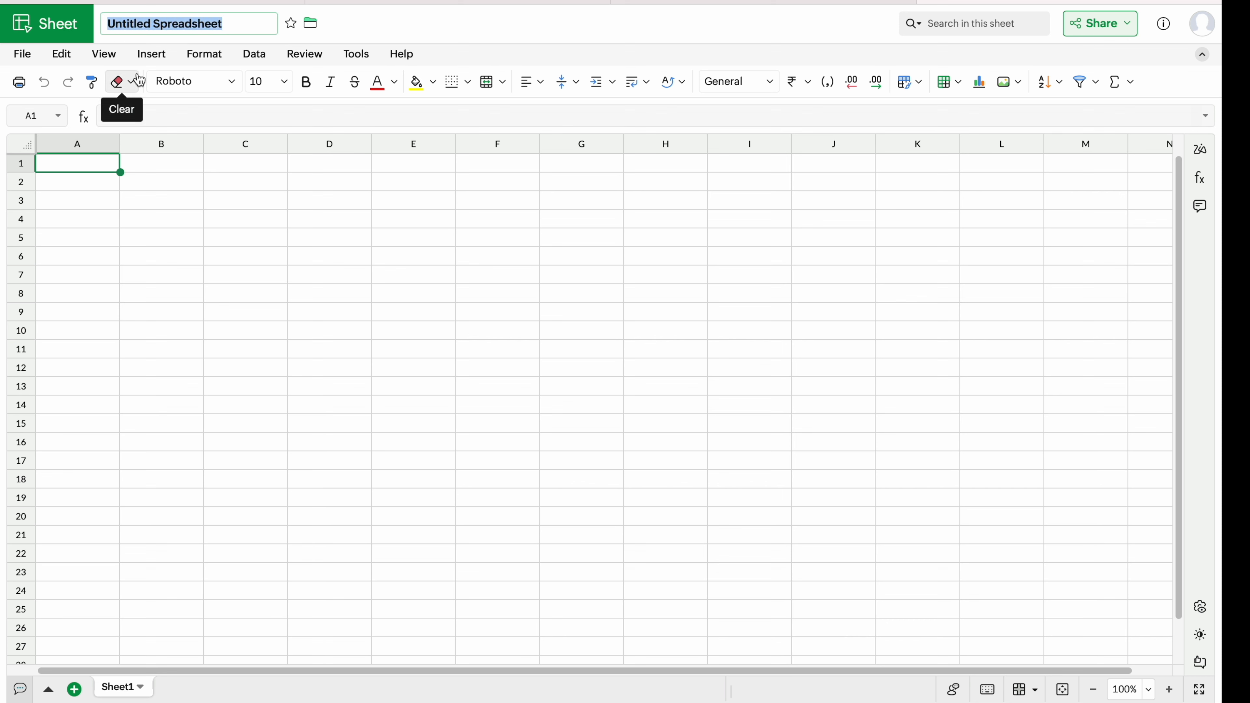
key("BackSpace")
type("Attendance Sheet")
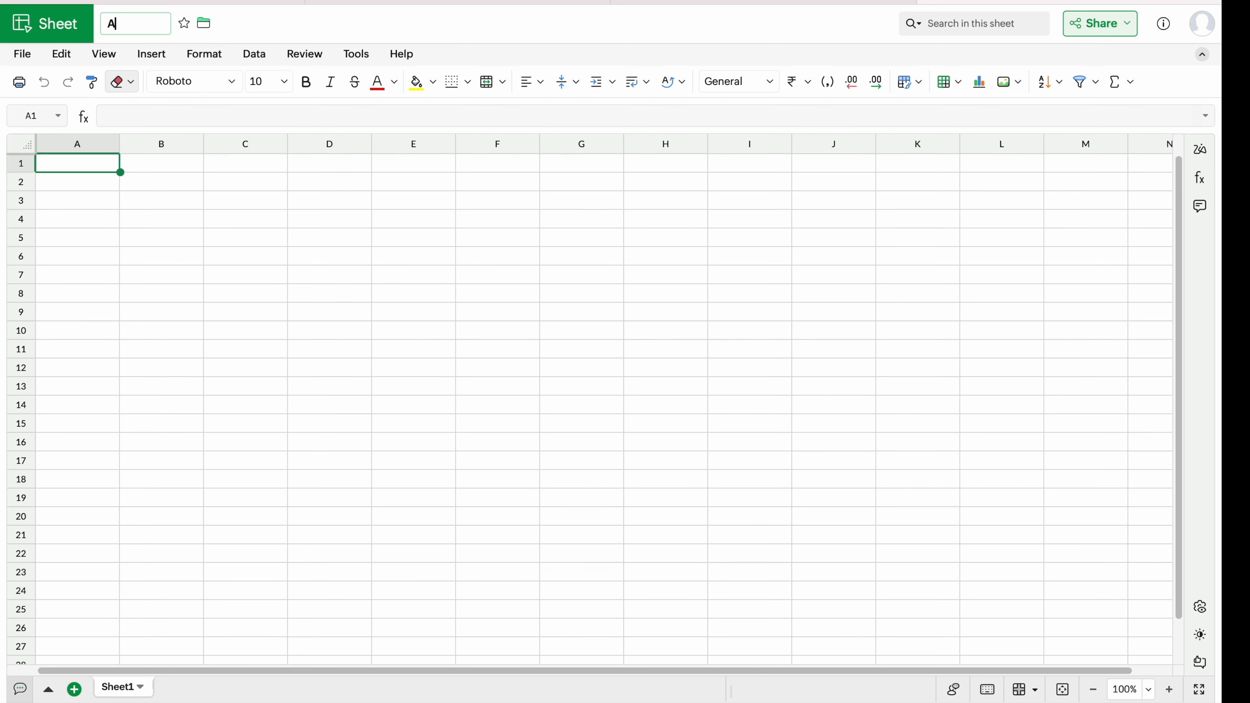
left_click(76, 165)
Narrow column A to a slim margin and rename Sheet1 as Jan.
left_click_drag(119, 146, 55, 146)
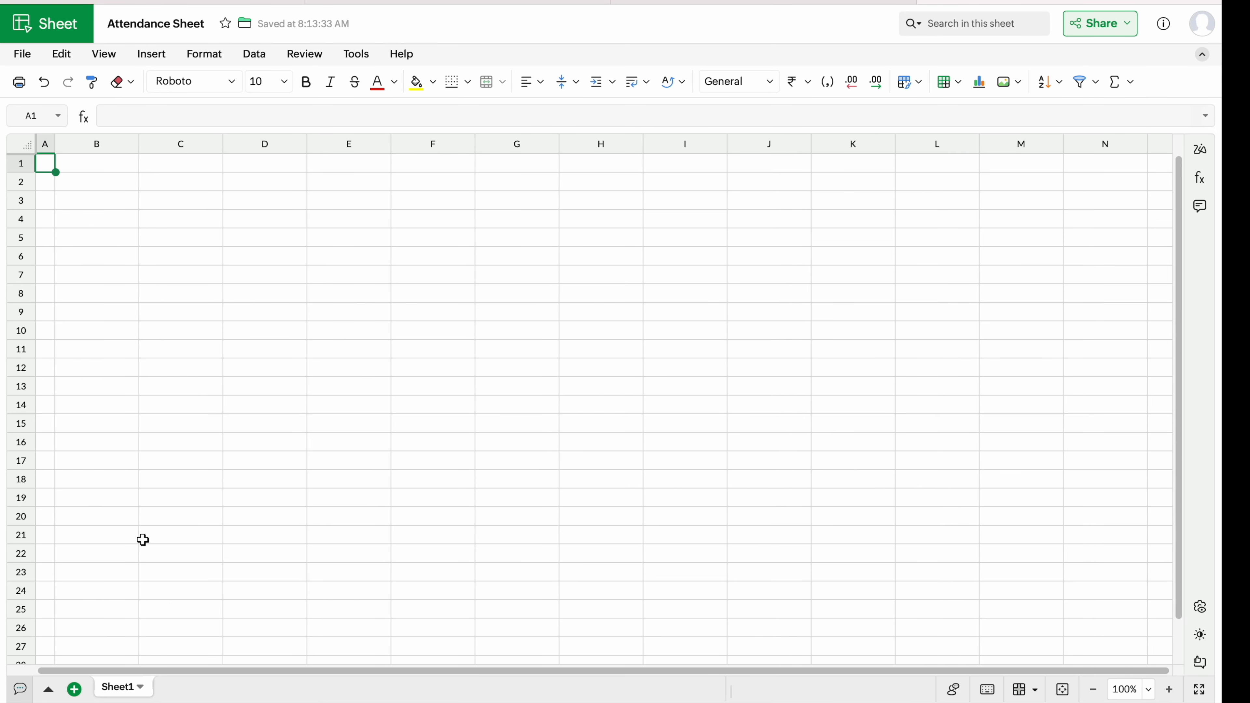
double_click(123, 691)
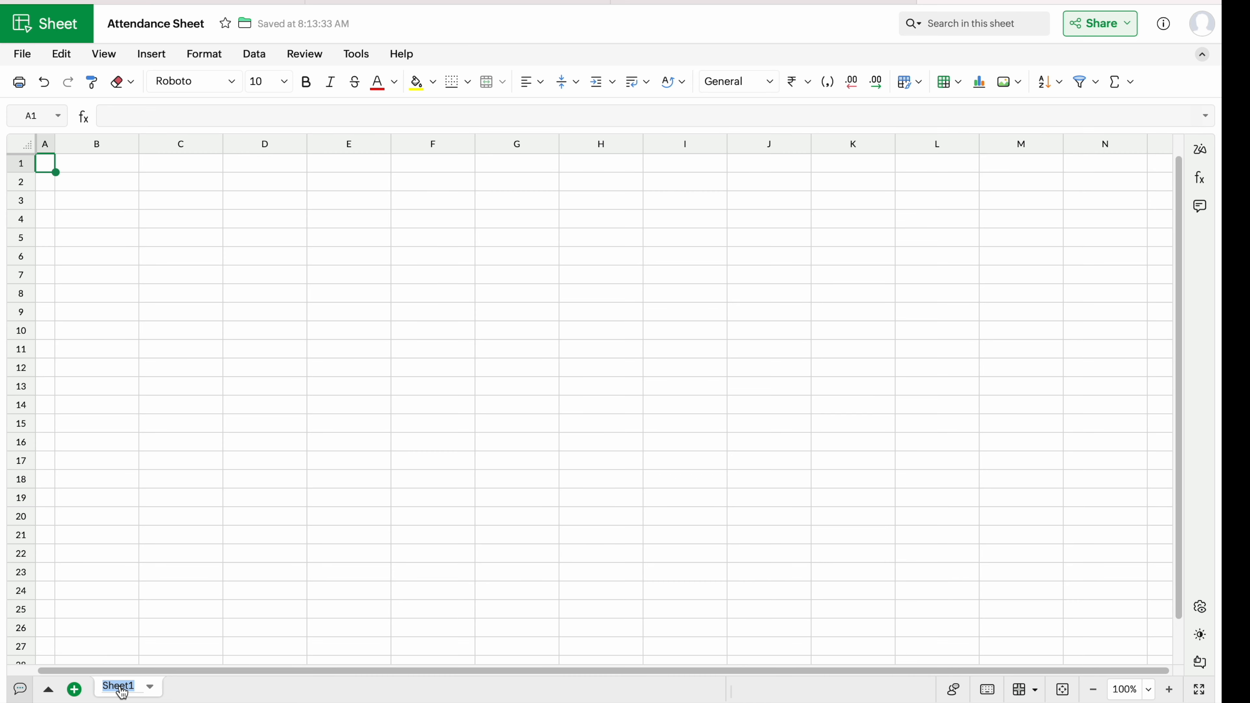
type("Jan")
left_click(112, 183)
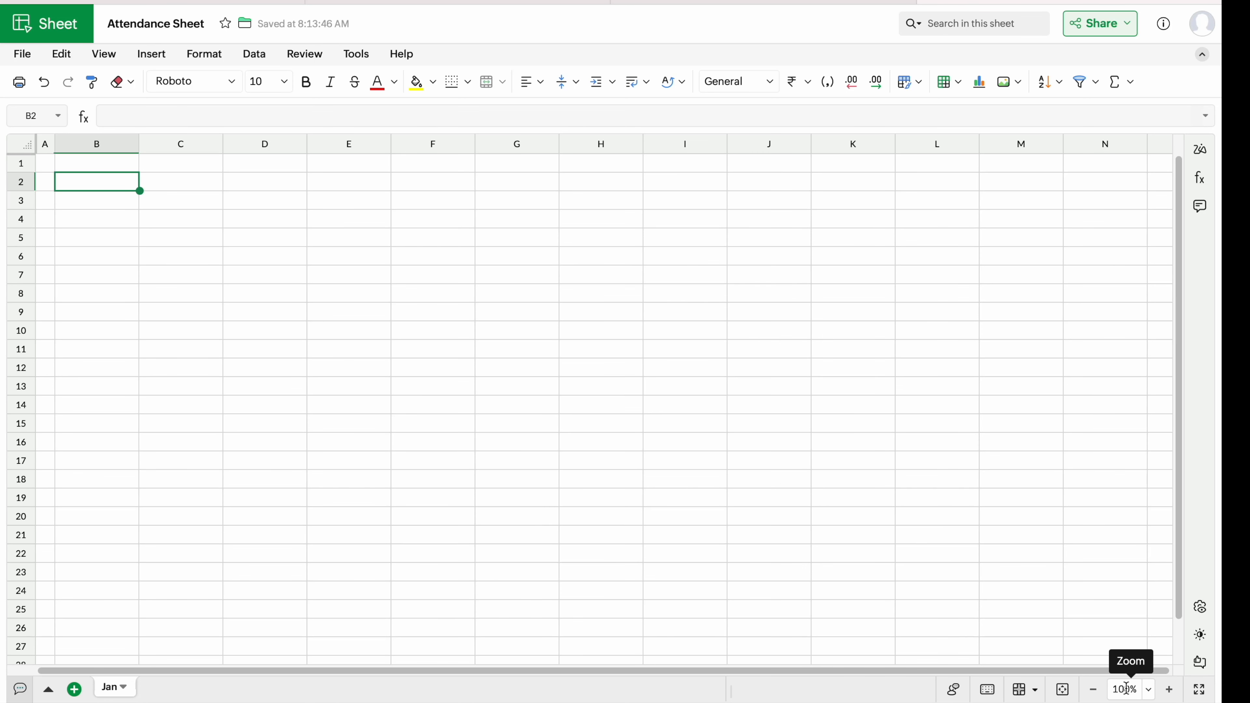
Zoom the sheet to 150% and turn on highlighting of the active cell's row and column.
left_click(1170, 689)
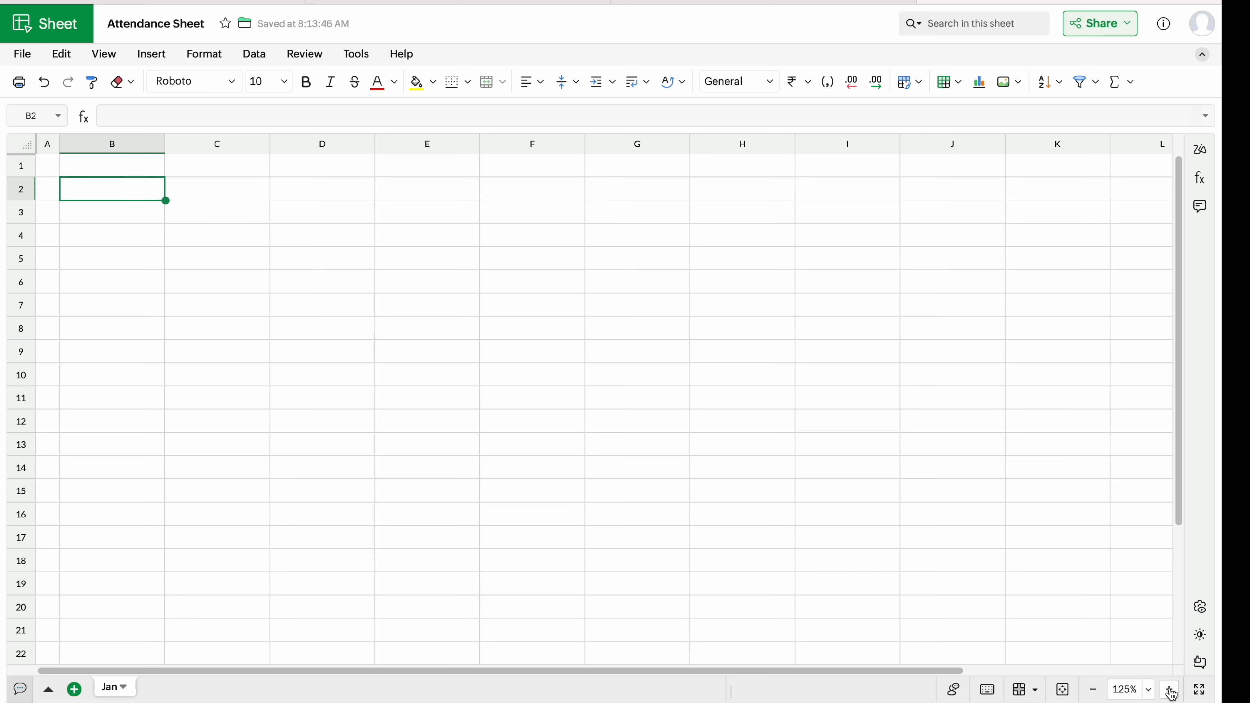
left_click(1170, 689)
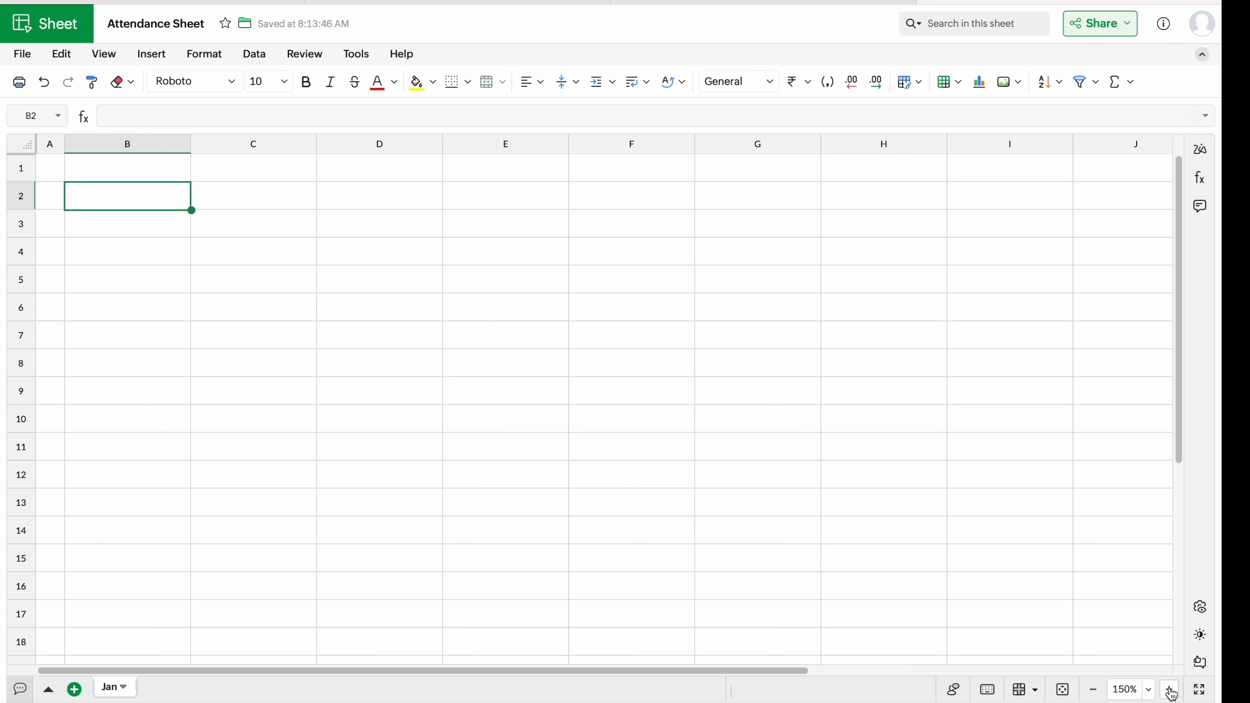
left_click(1020, 689)
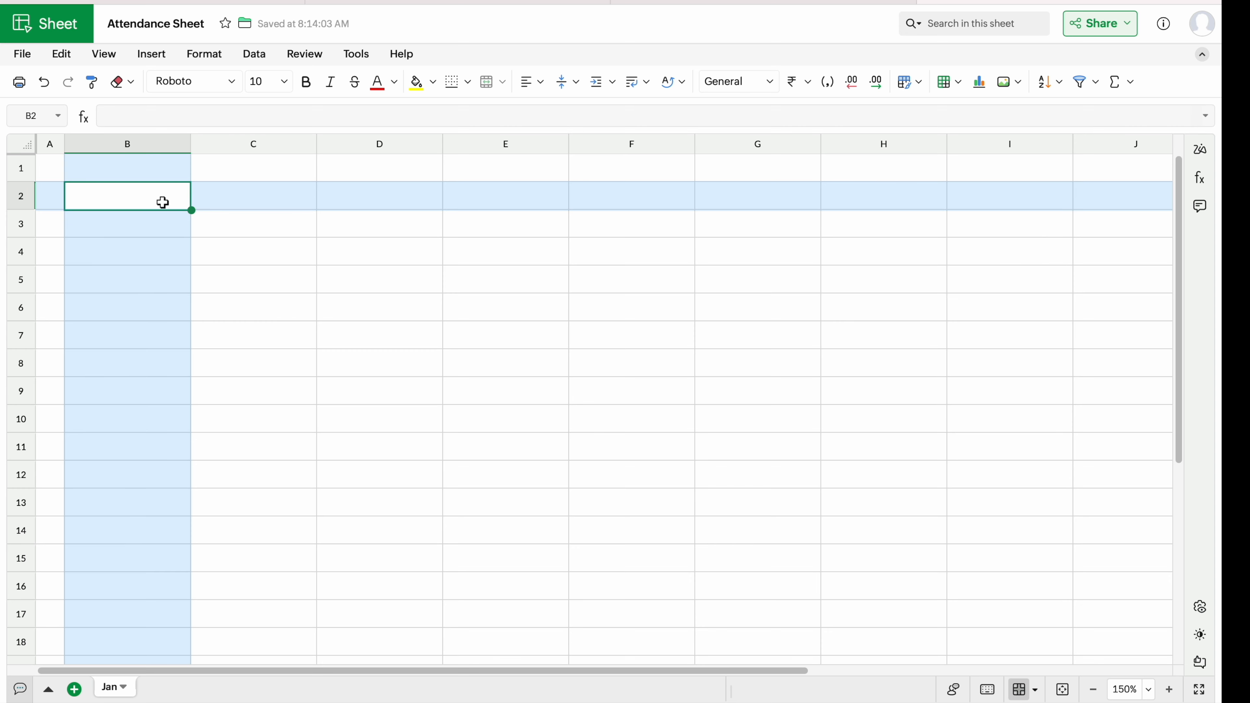
Enter the labels Month in B2 and Year in B3.
type("Month")
key("Return")
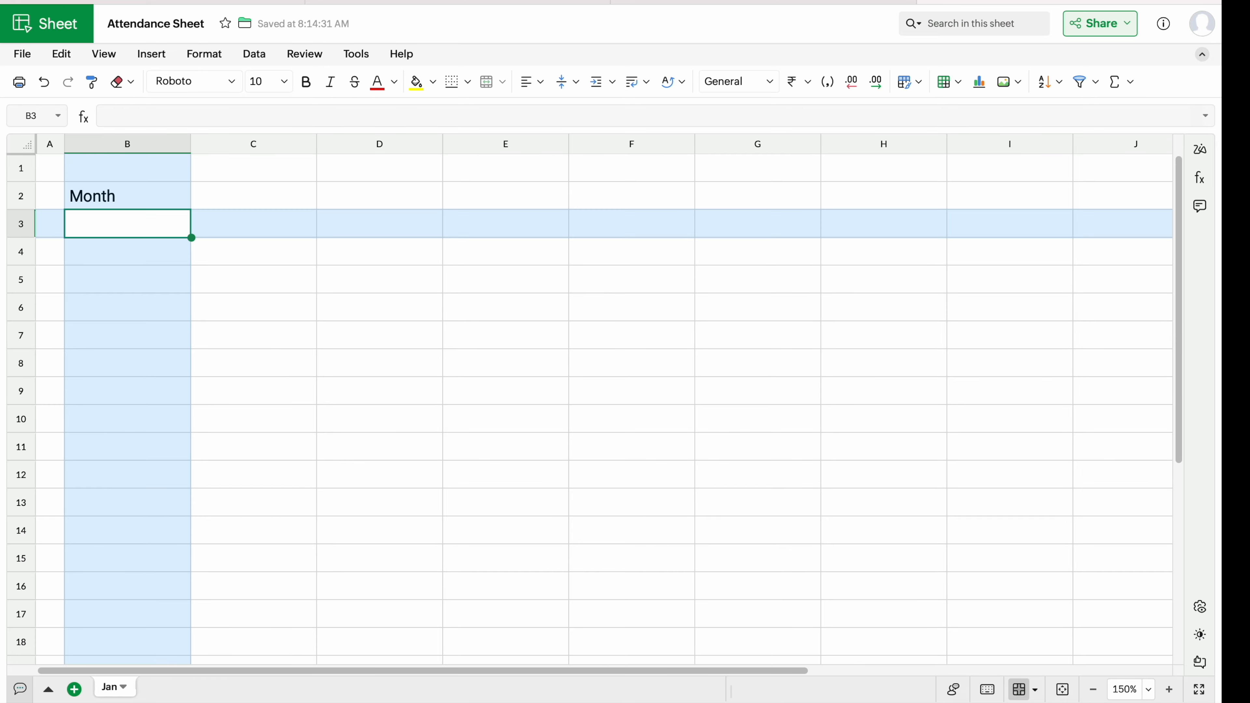
type("Year")
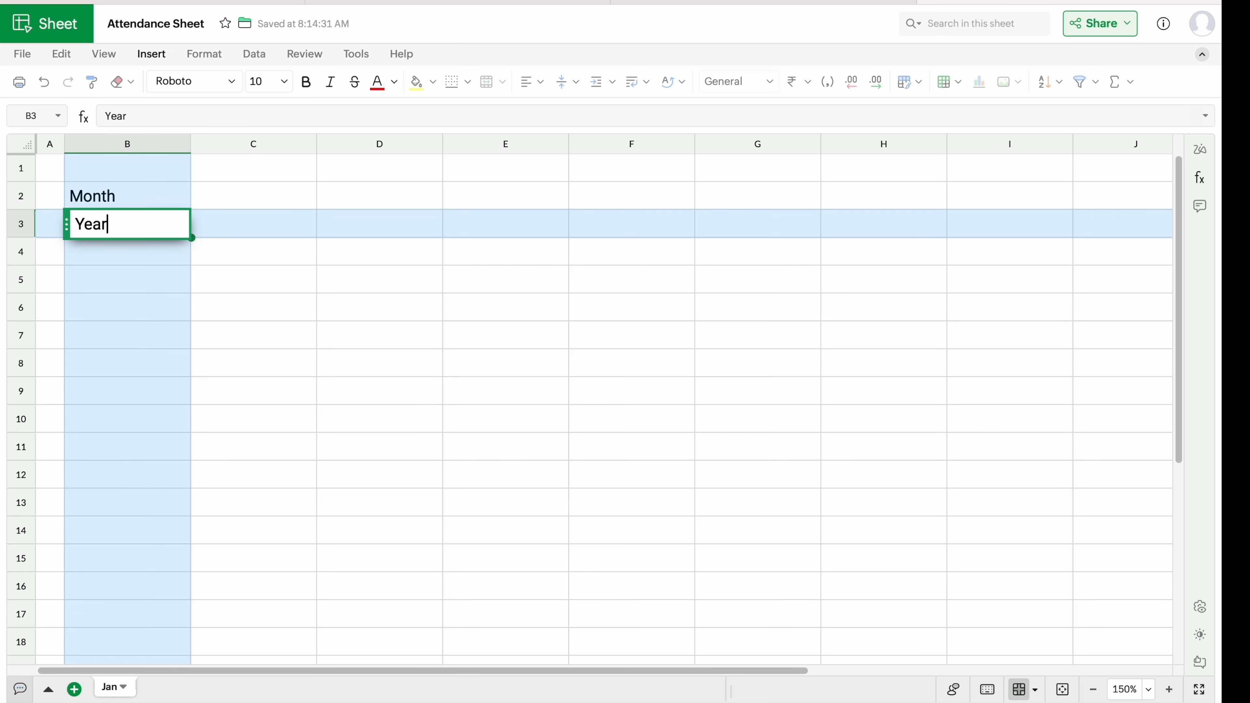
key("Return")
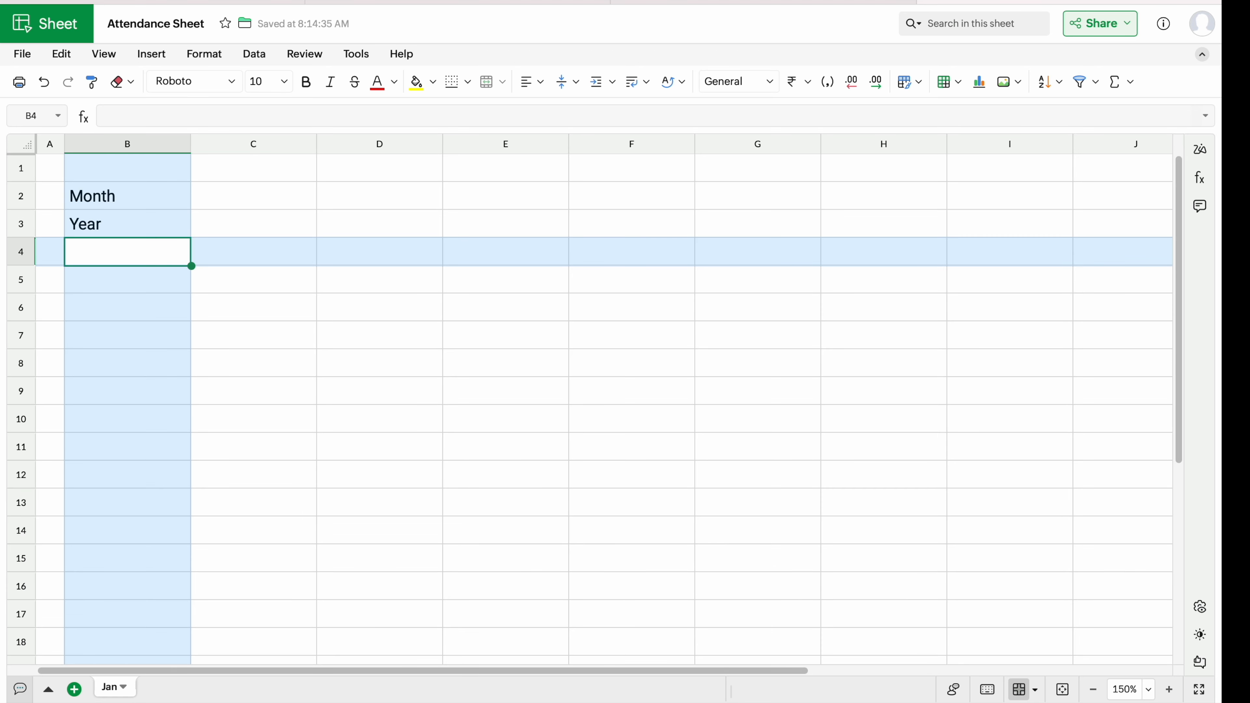
Fill E2:E13 with the months January to December as a series and copy the list.
left_click(229, 196)
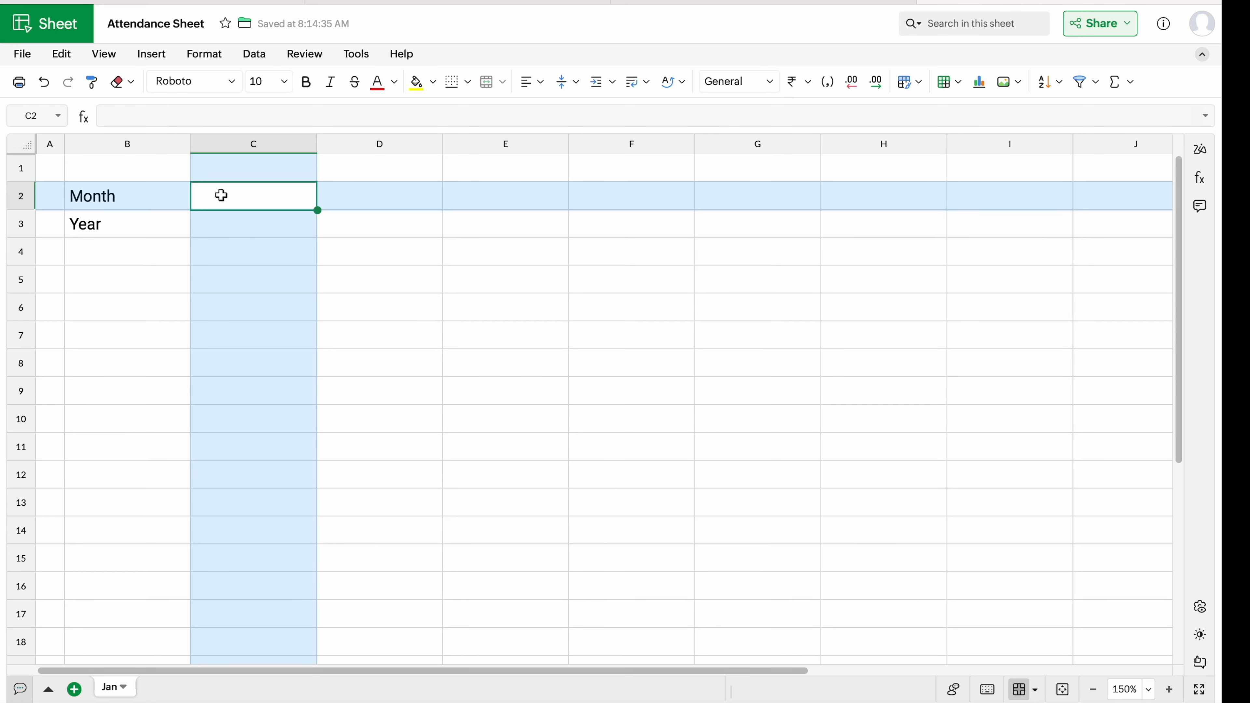
left_click(485, 196)
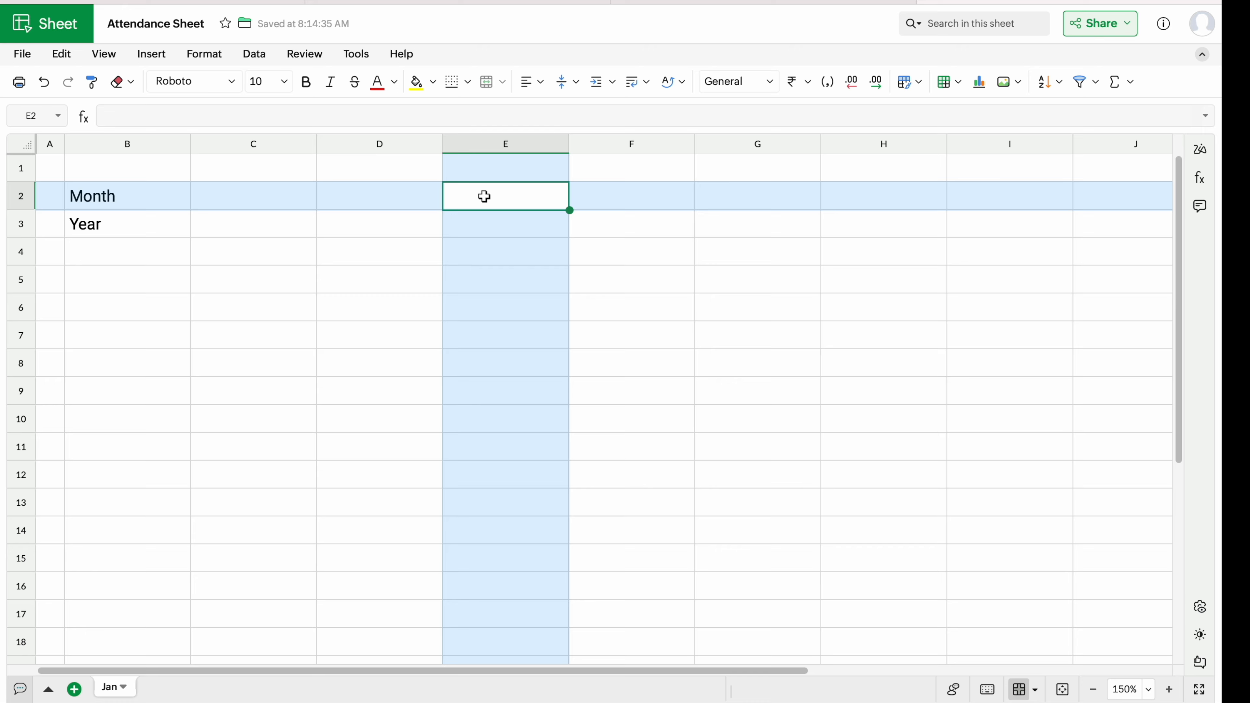
type("January")
key("Return")
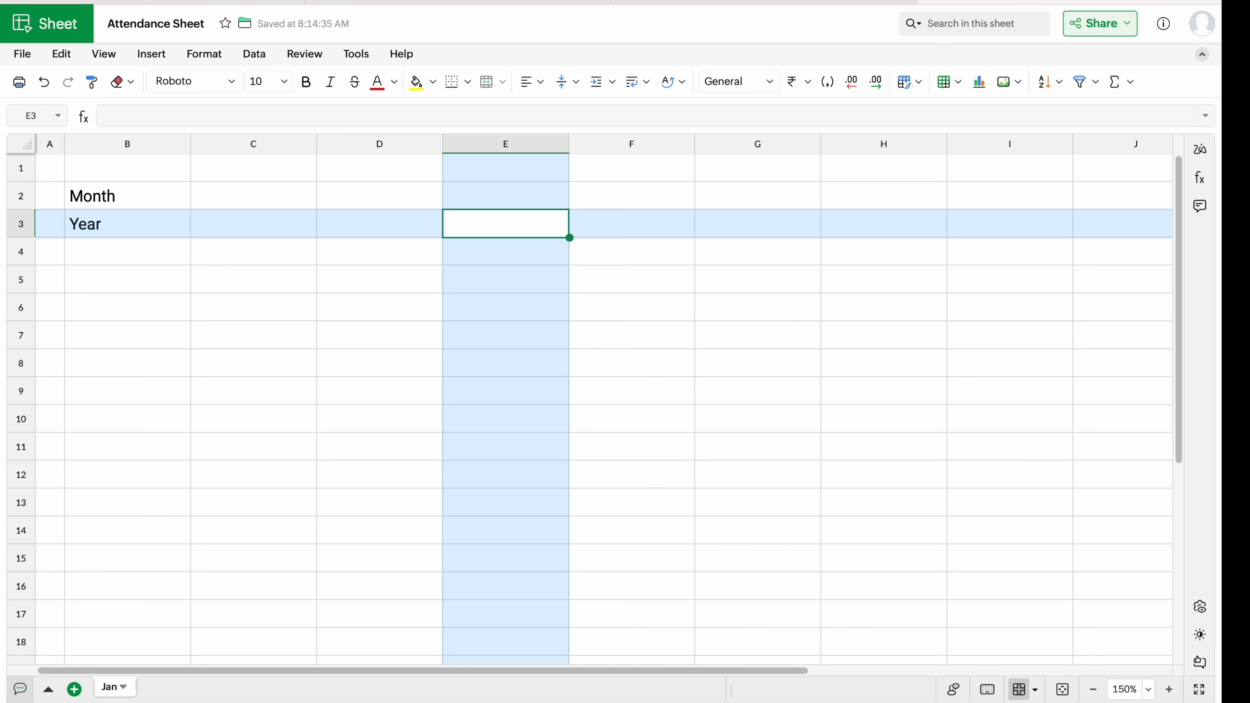
left_click(558, 187)
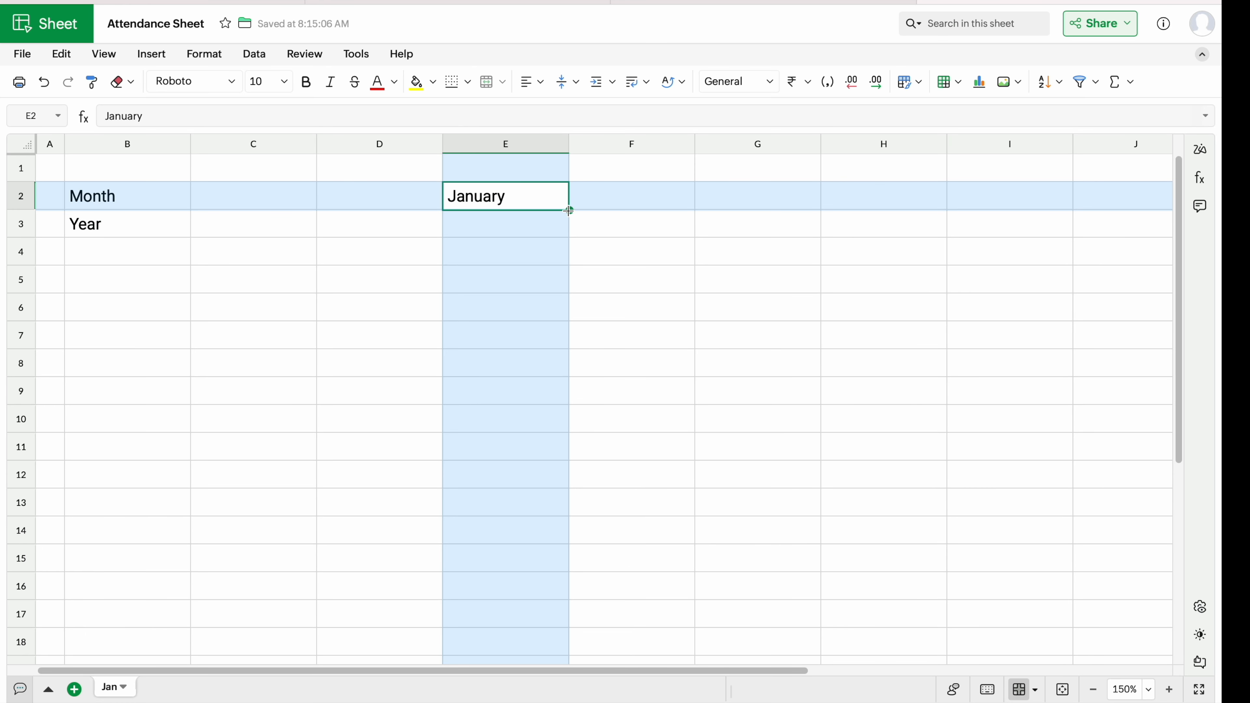
left_click_drag(568, 210, 556, 500)
key("ctrl+c")
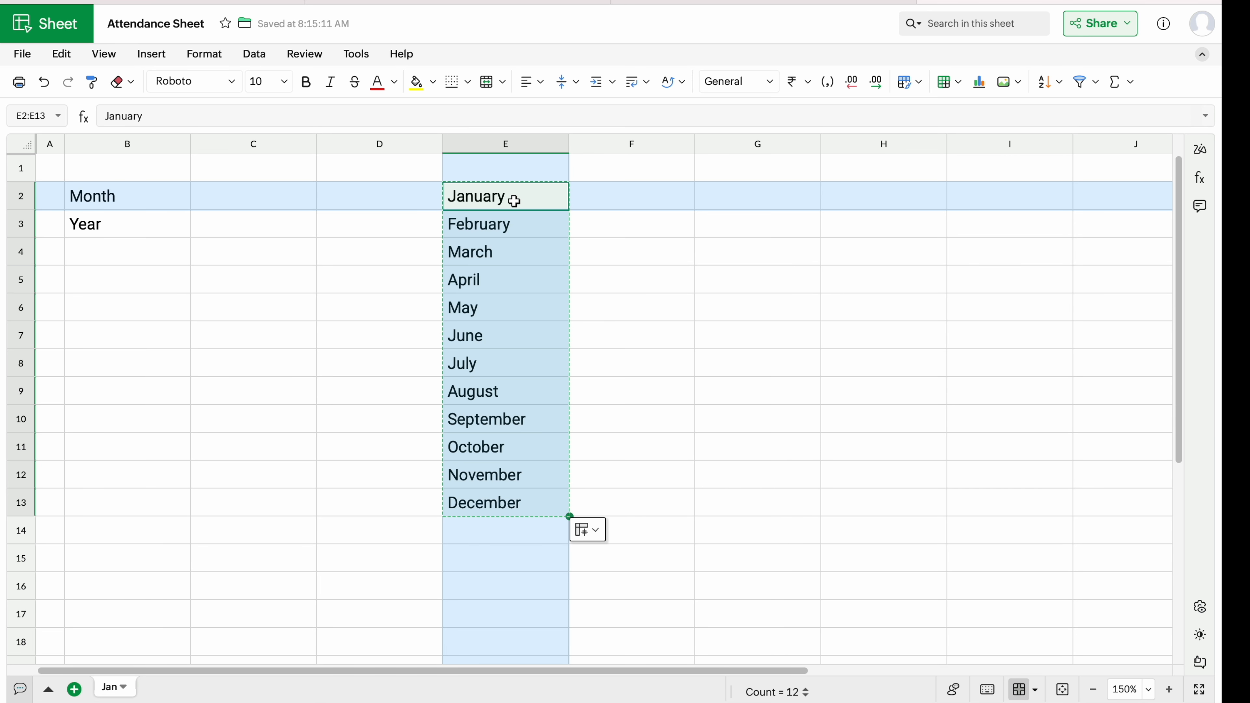
Create a list data validation for C2 using the copied months January to December plus an extra item, Yearly.
left_click(235, 196)
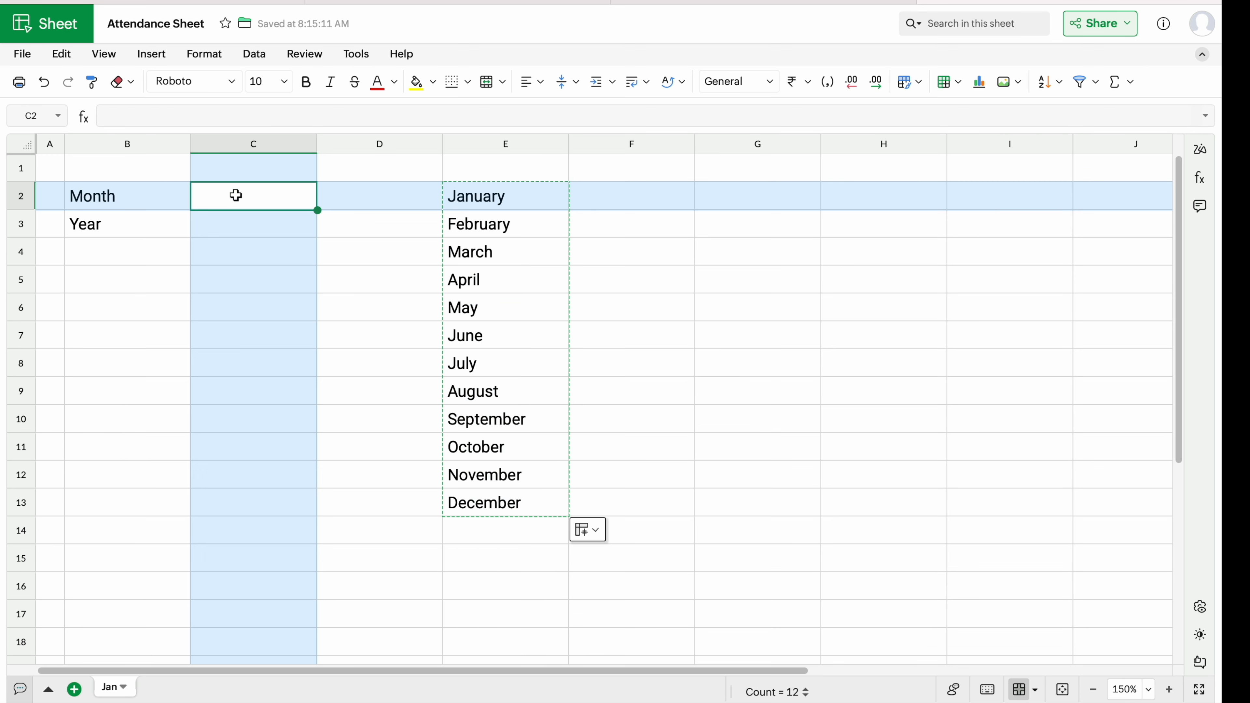
left_click(255, 54)
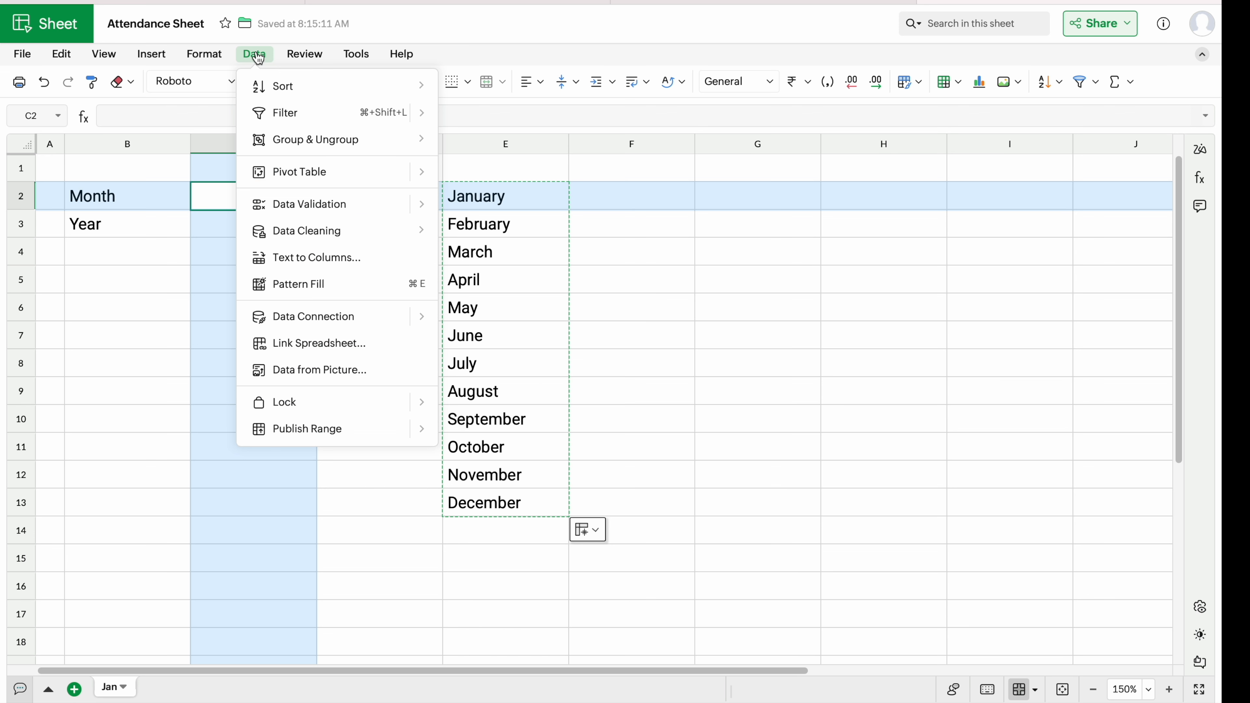
mouse_move(296, 204)
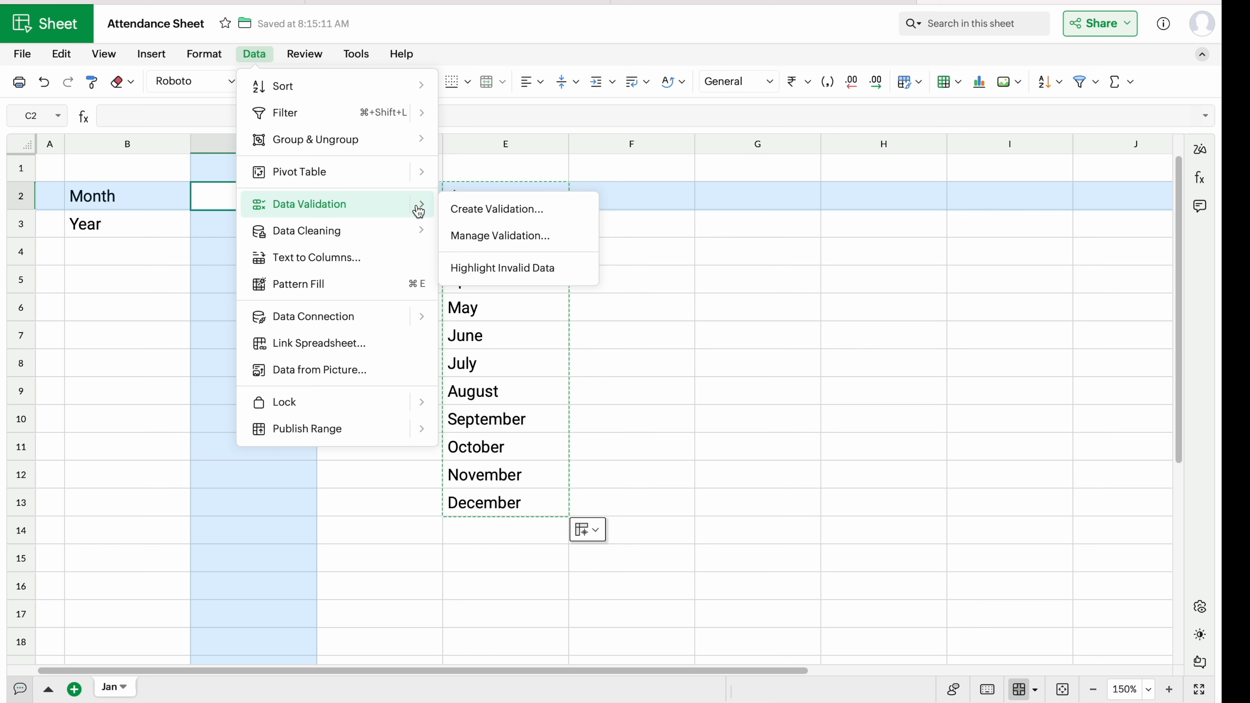
left_click(485, 209)
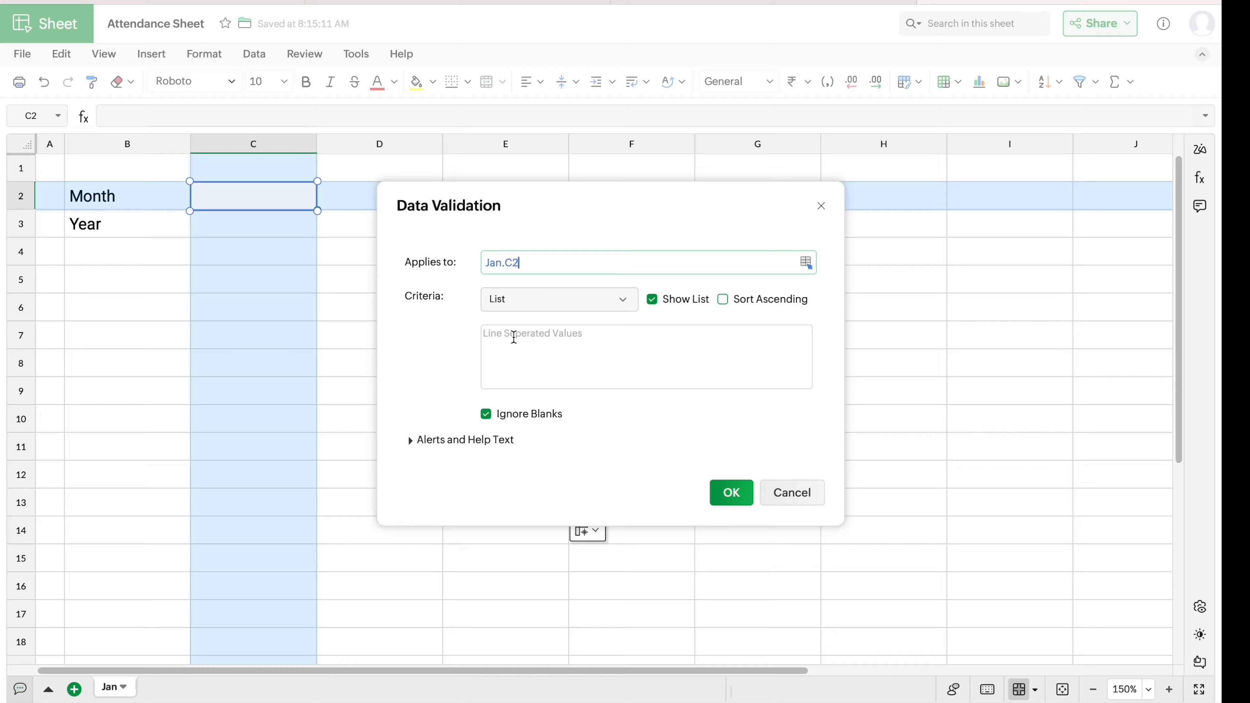
left_click(514, 337)
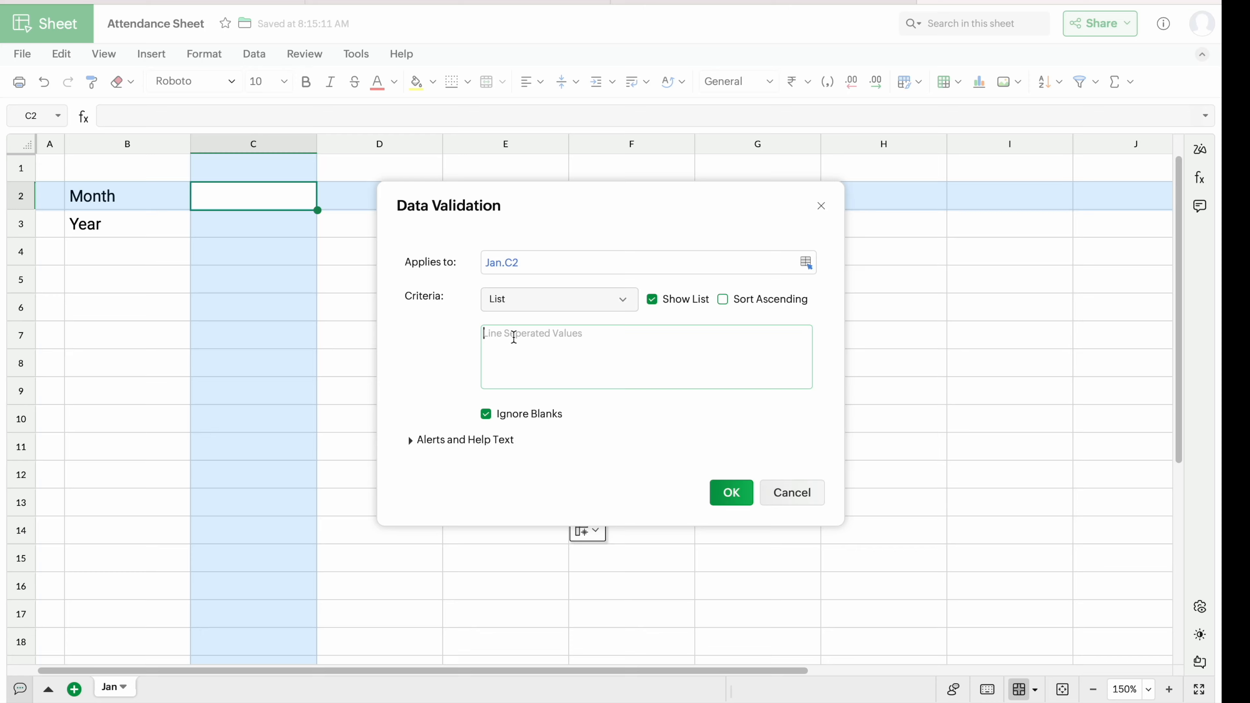
key("ctrl+v")
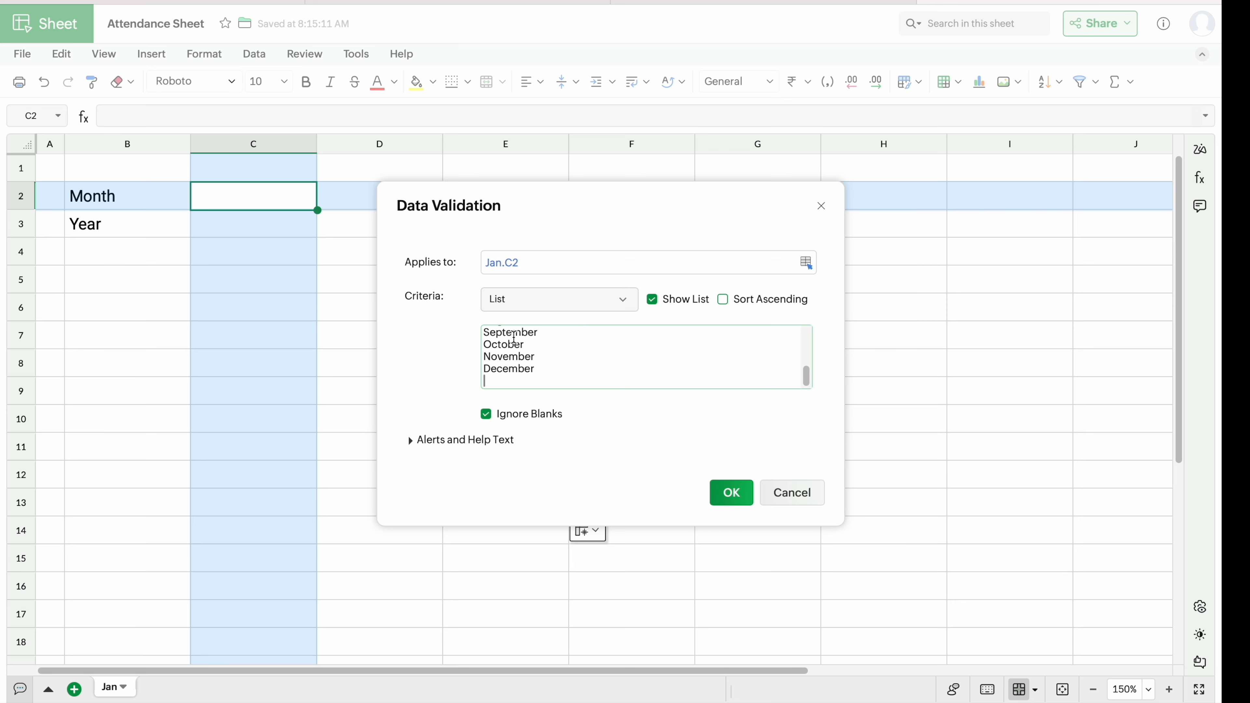
type("Yearly")
Turn off the help text for C2's data validation and apply the rule.
left_click(412, 442)
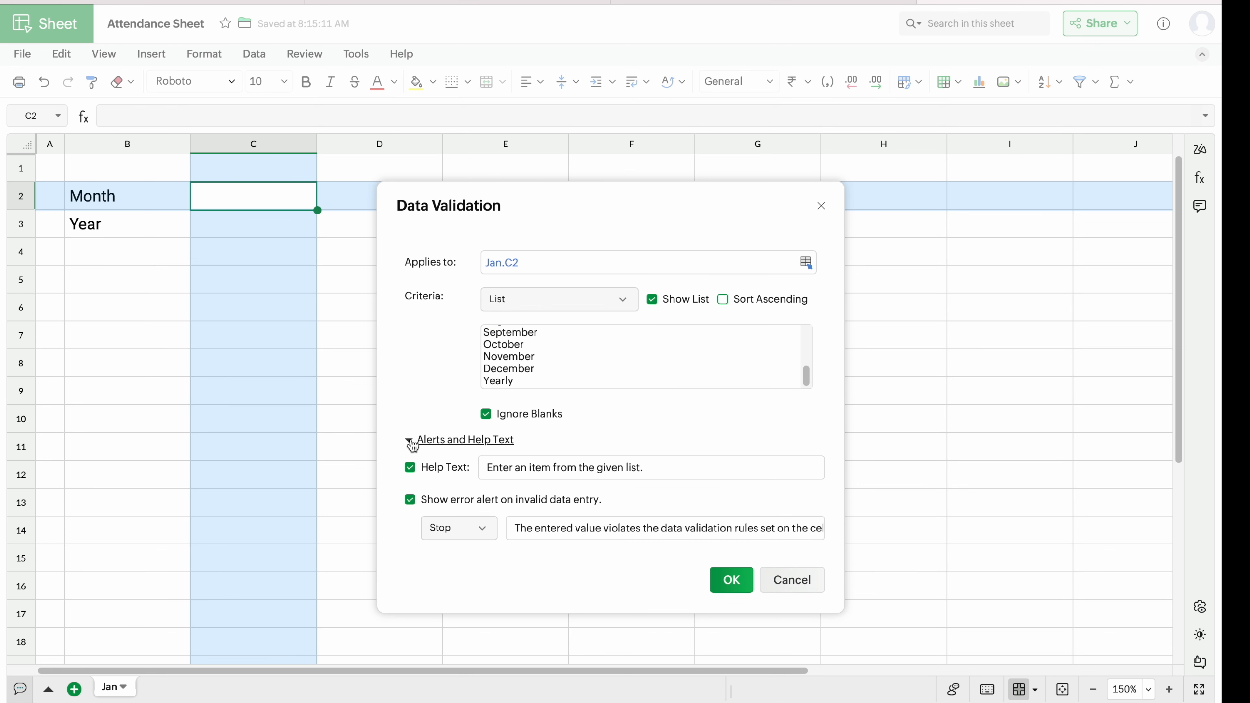
left_click(410, 467)
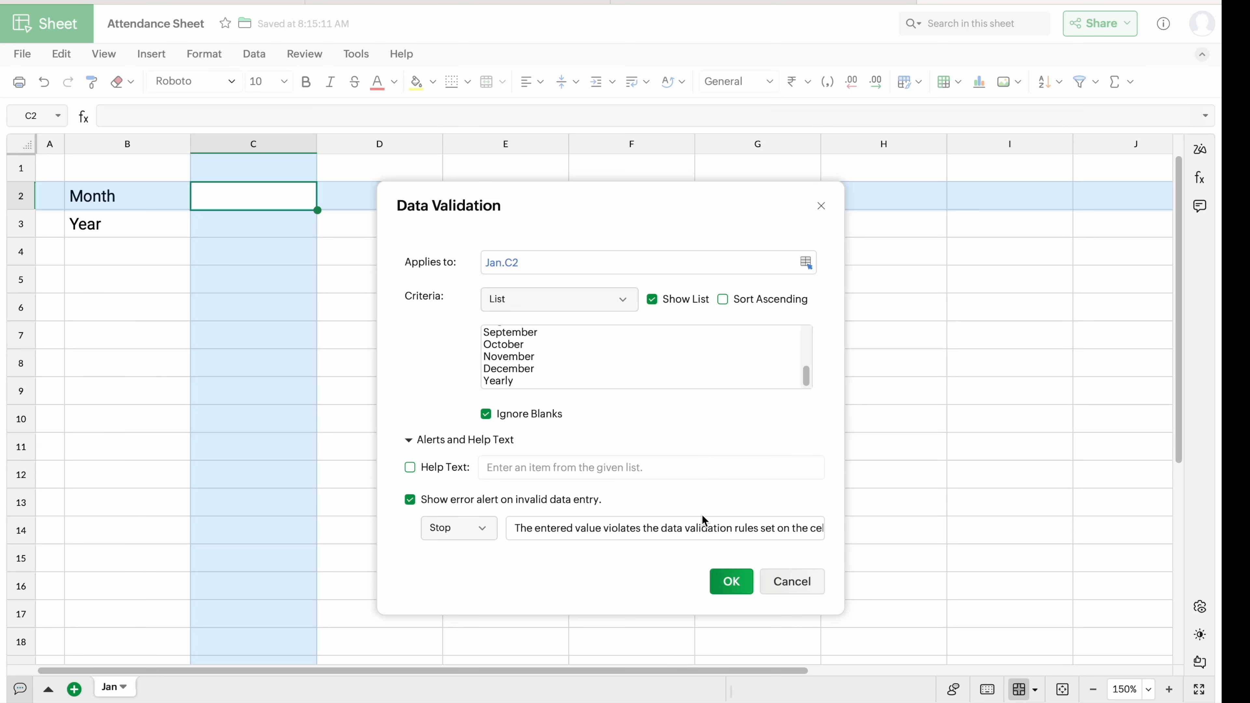
left_click(731, 583)
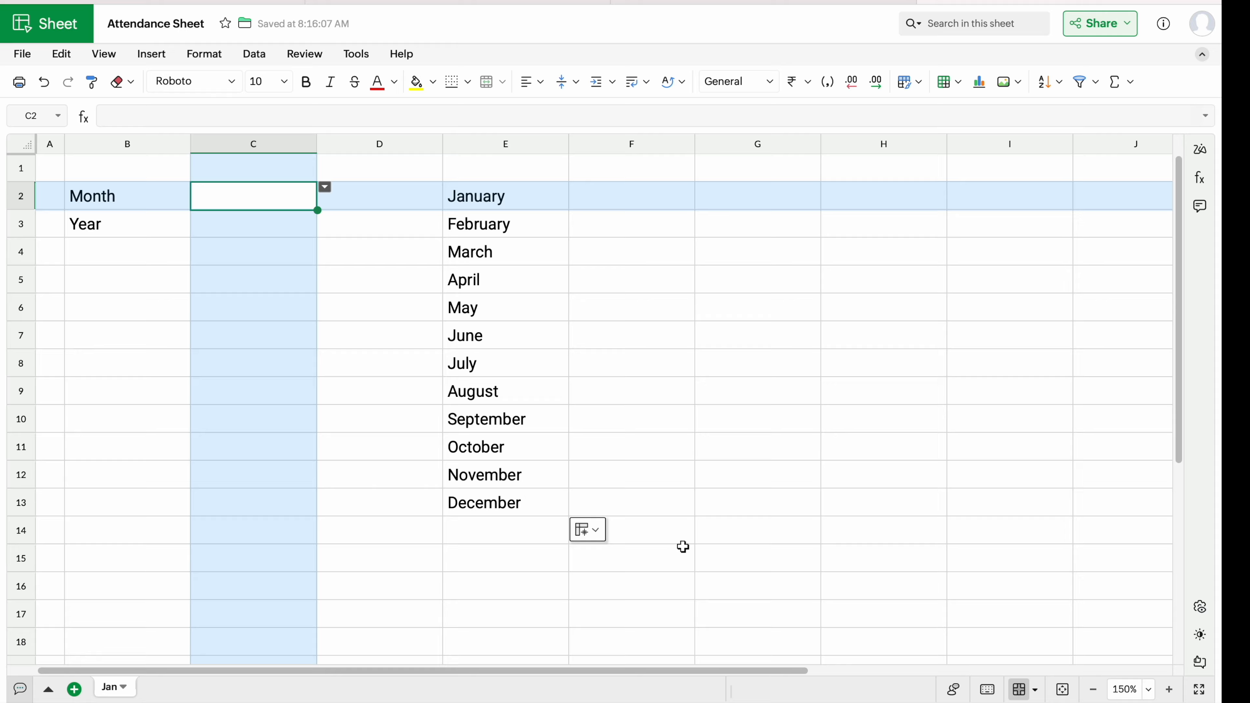
Choose January from the drop-down list in C2 and clear the helper month list from column E.
left_click(324, 190)
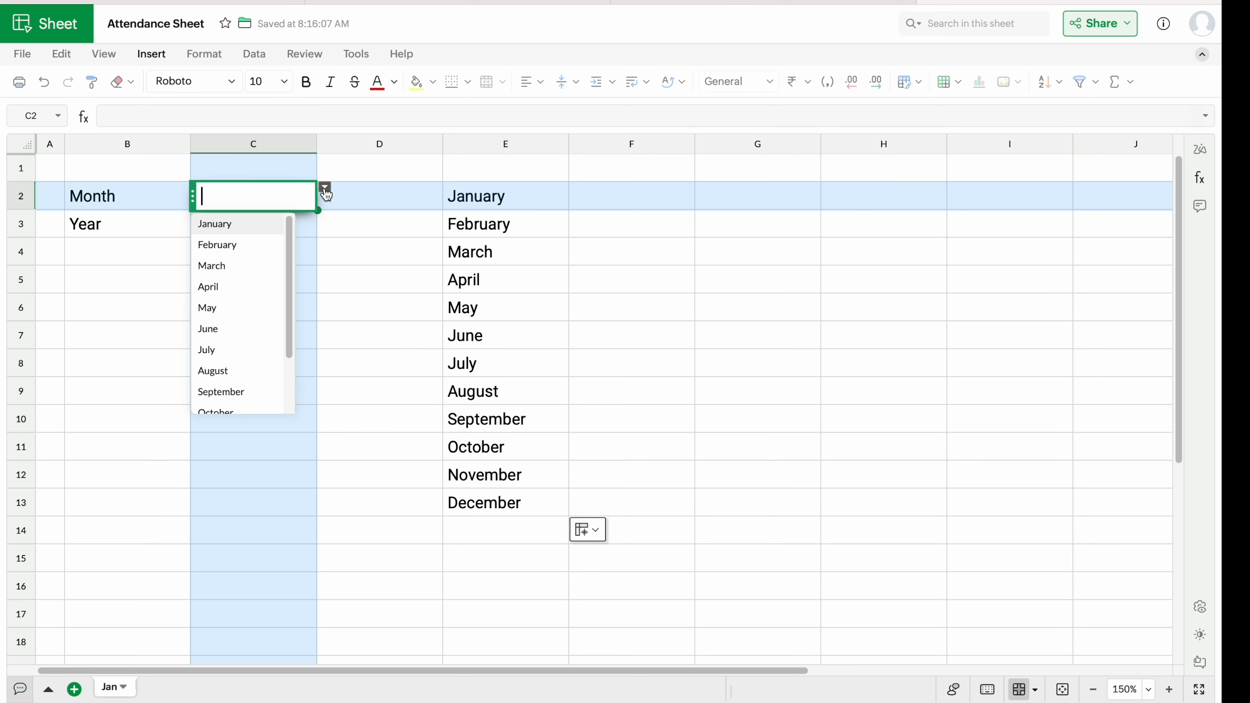
left_click(226, 230)
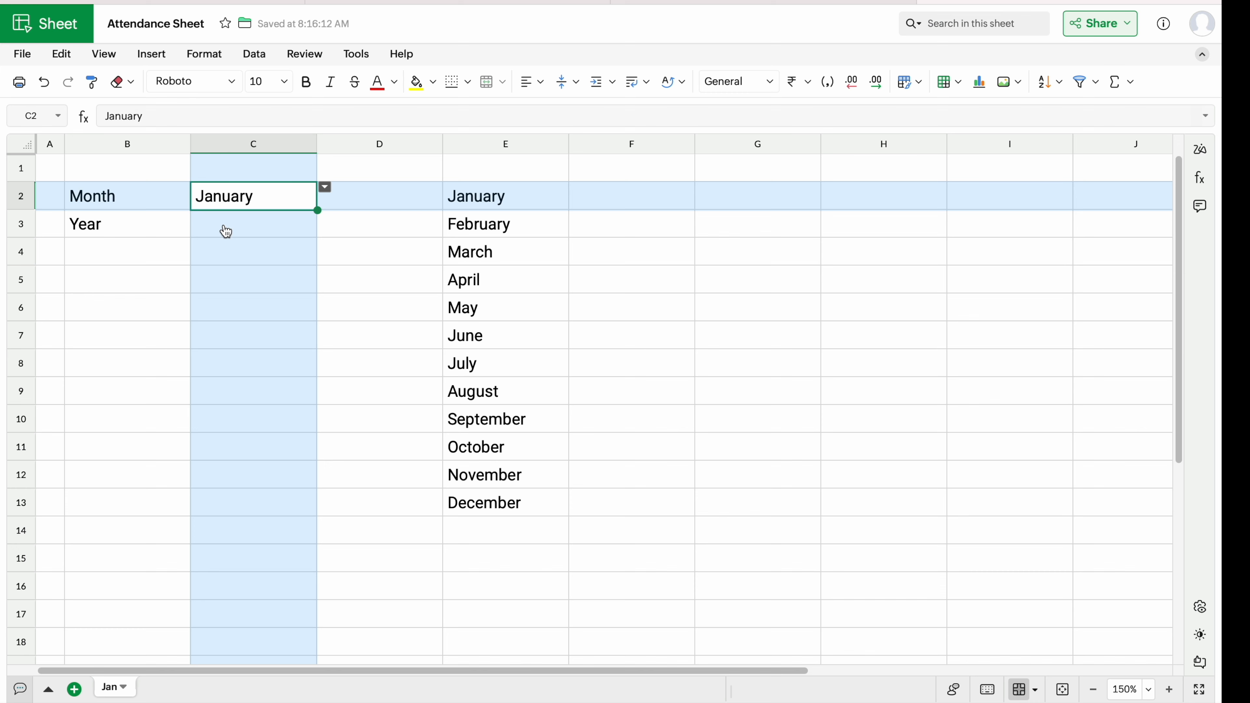
left_click(506, 144)
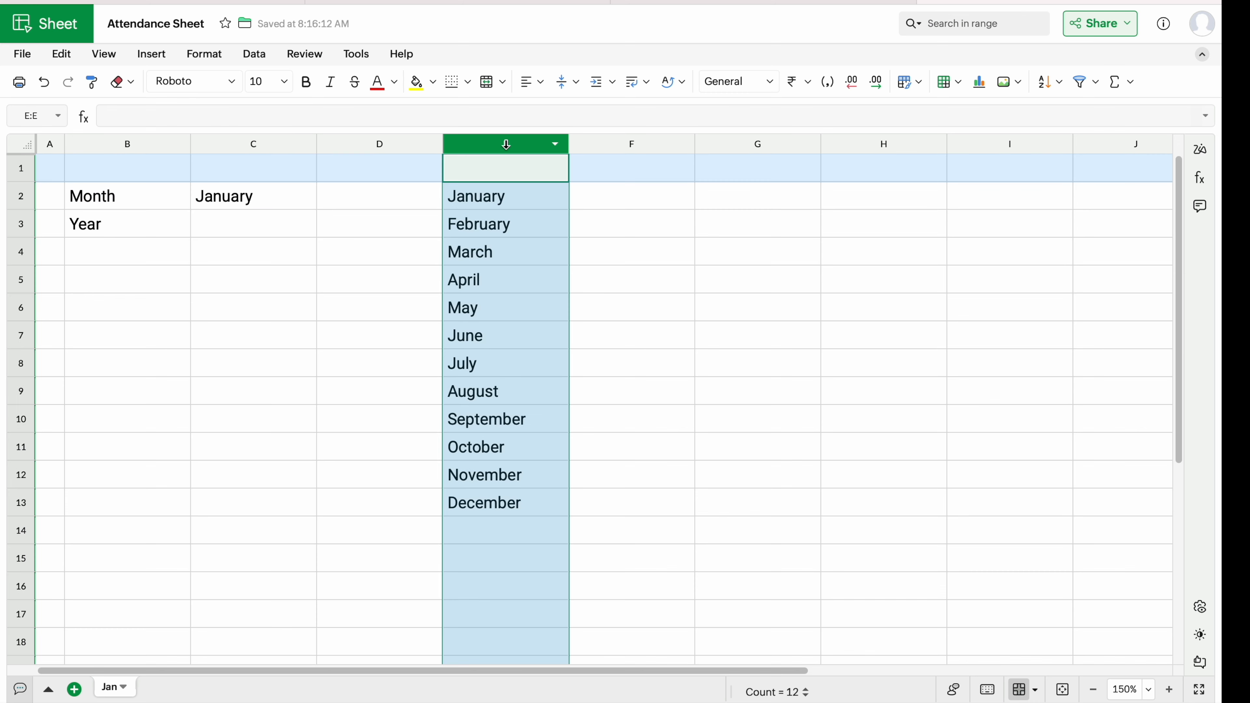
key("Delete")
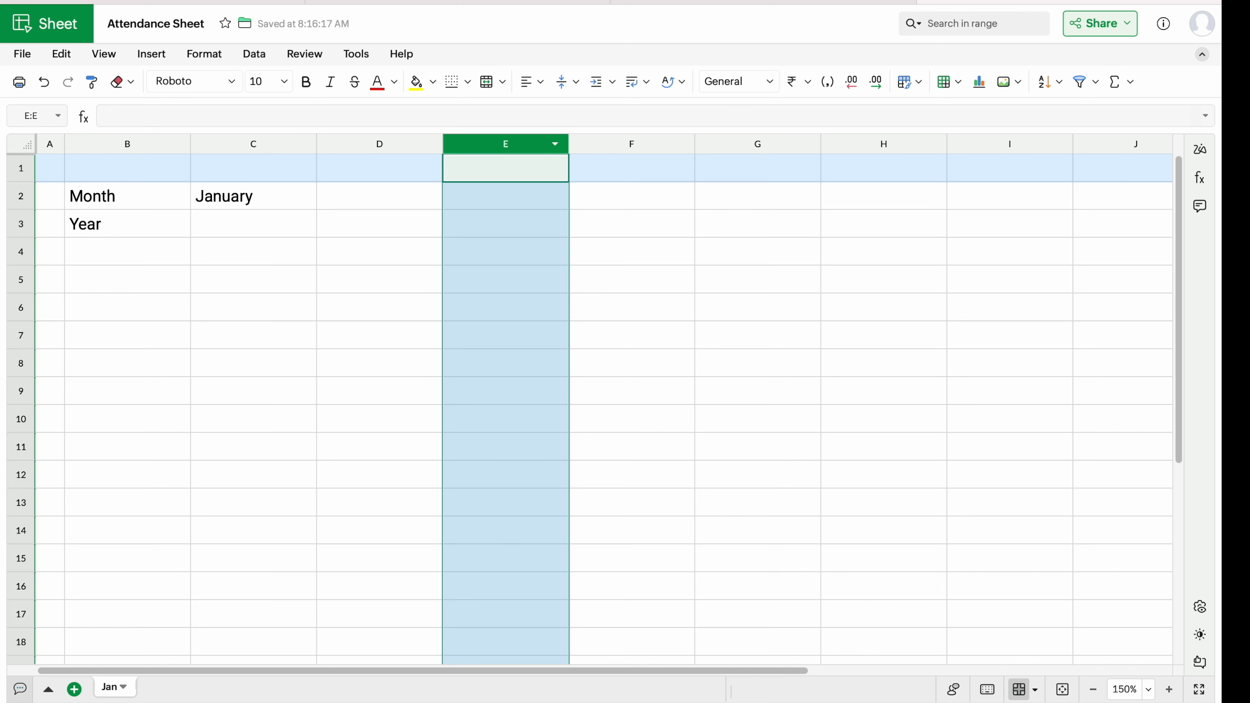
Check the month drop-down in C2 and enter 2025 as the year in C3.
left_click(245, 198)
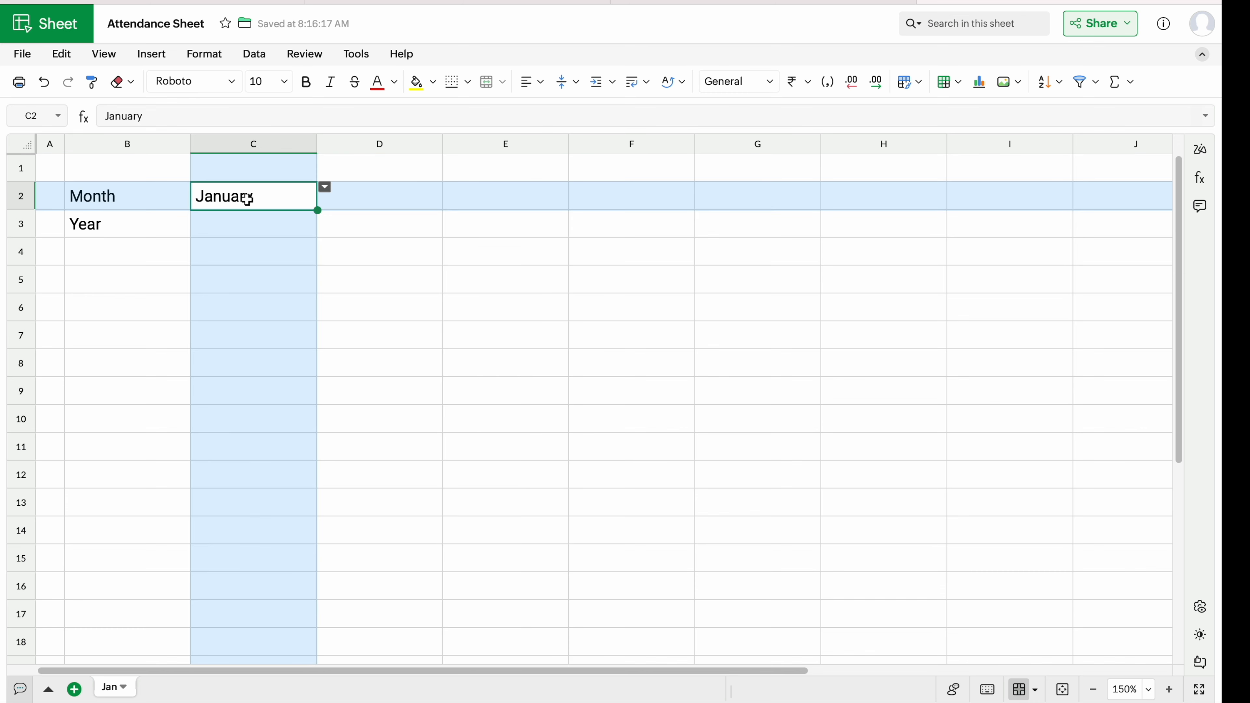
left_click(325, 187)
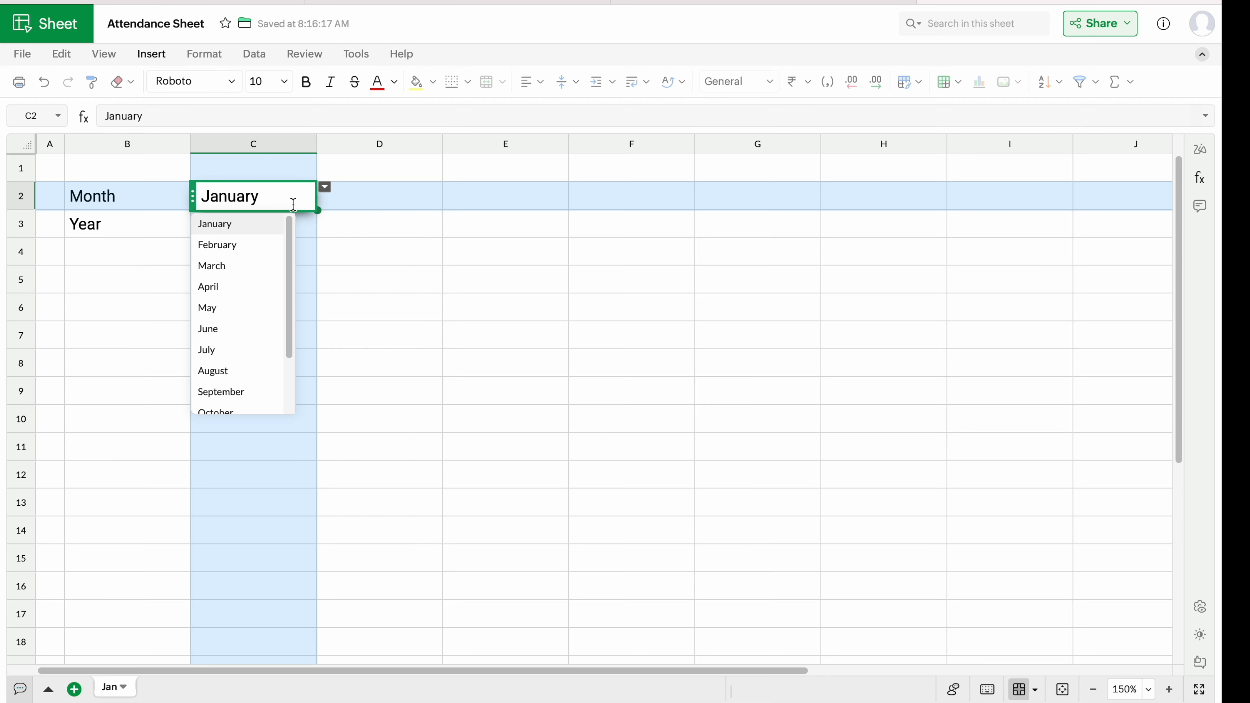
left_click(304, 224)
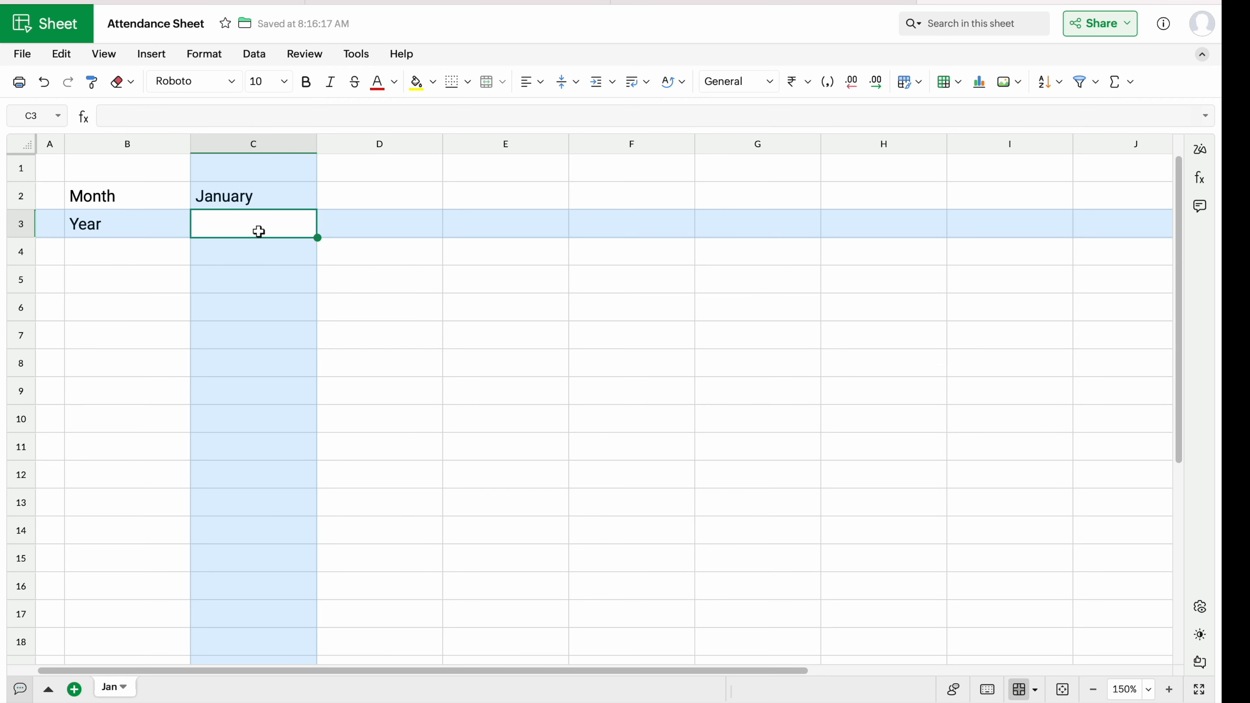
type("2025")
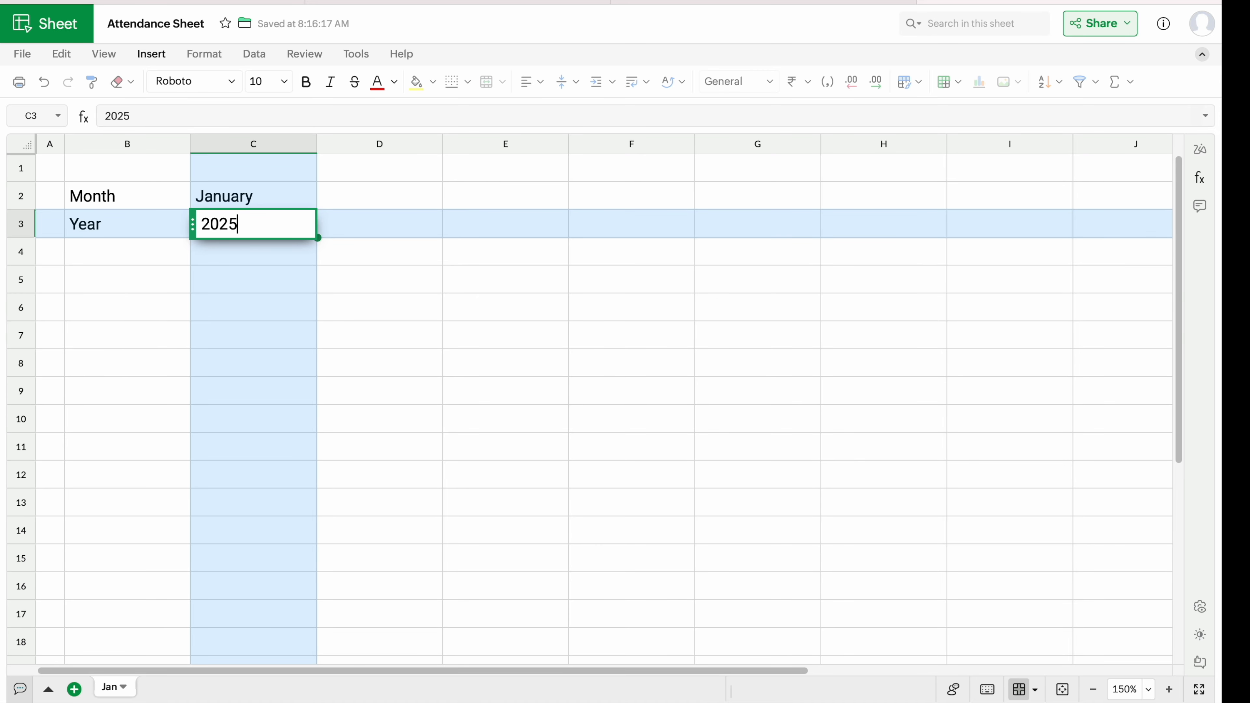
key("Return")
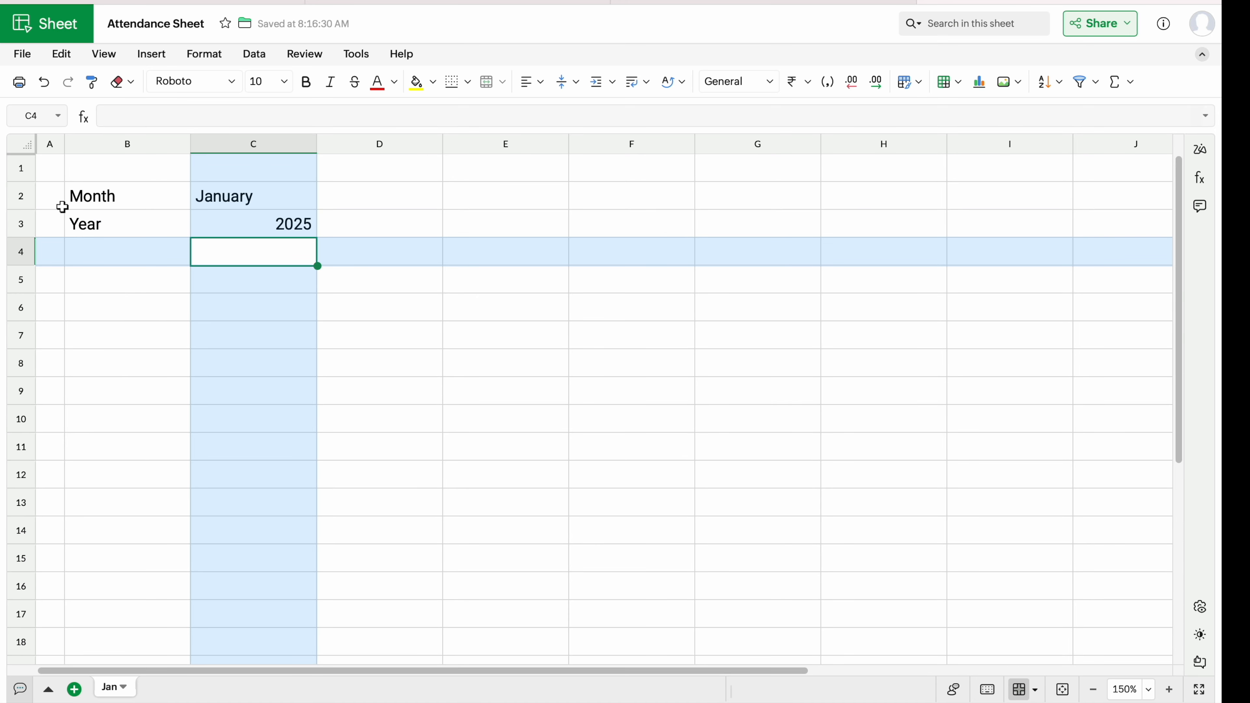
Centre the contents of rows 2 and 3 horizontally and set their font to Archivo Black.
left_click(22, 200)
left_click_drag(22, 209, 21, 222)
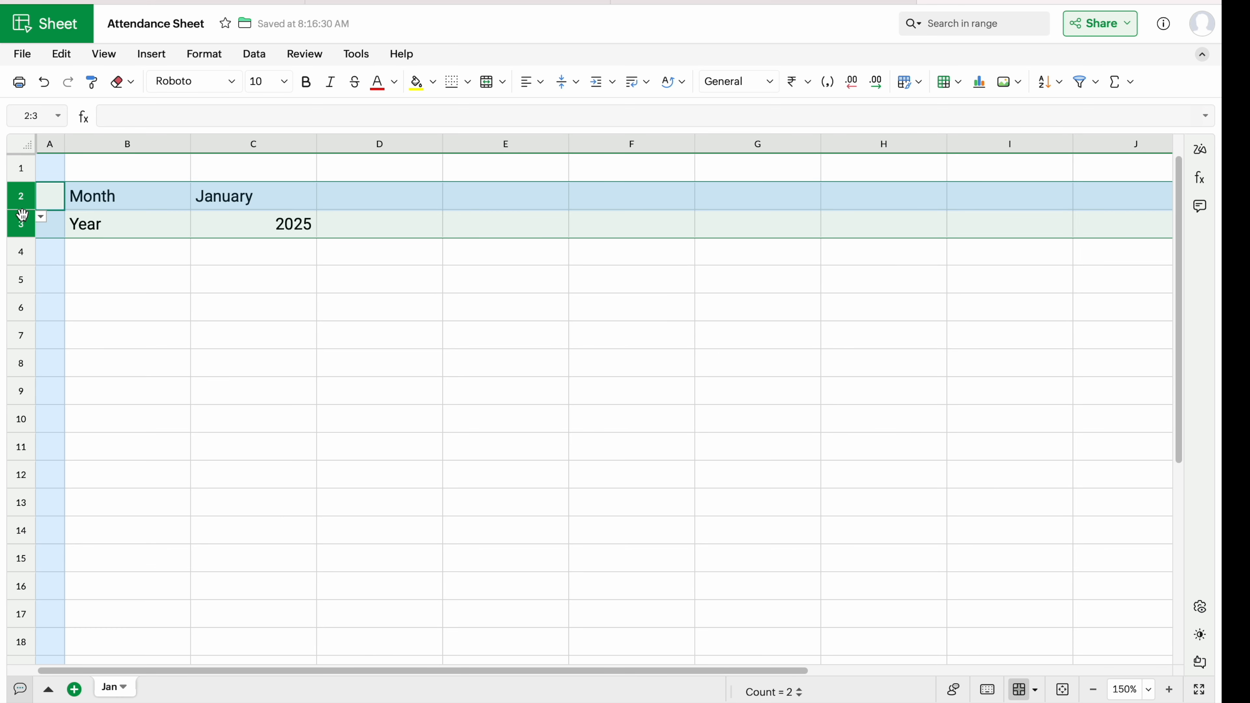
left_click(532, 82)
left_click(573, 137)
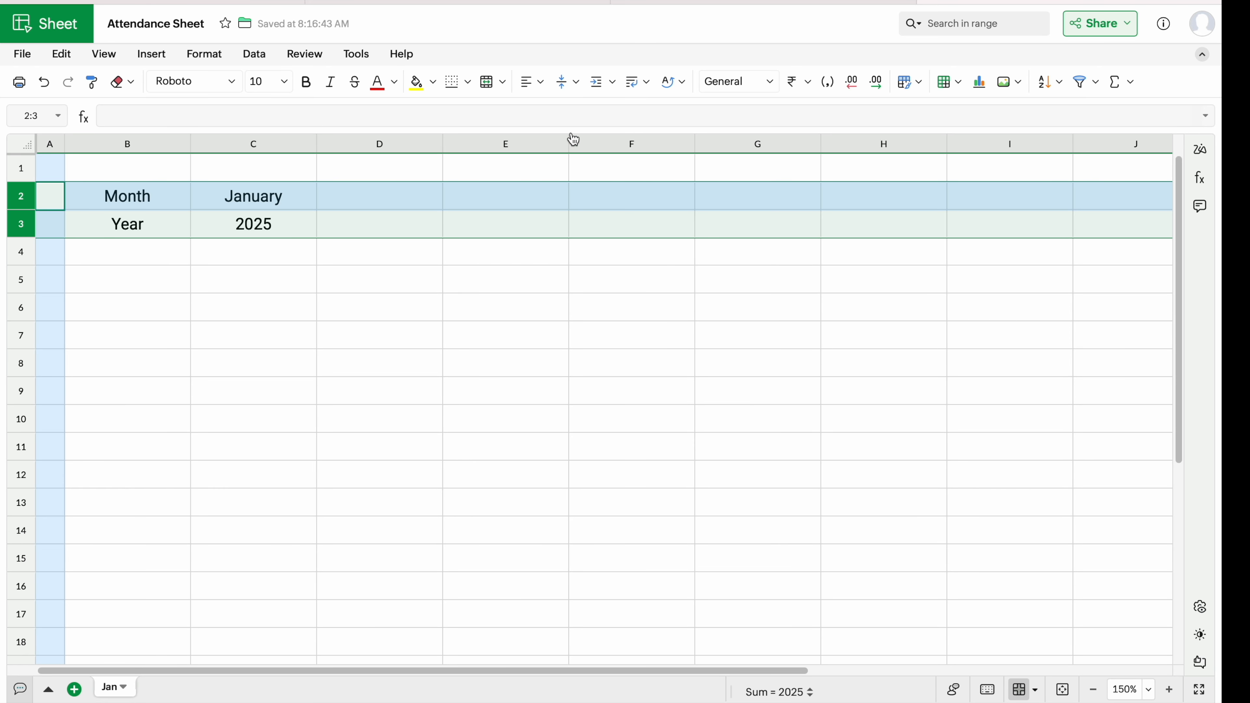
left_click(232, 83)
left_click(237, 238)
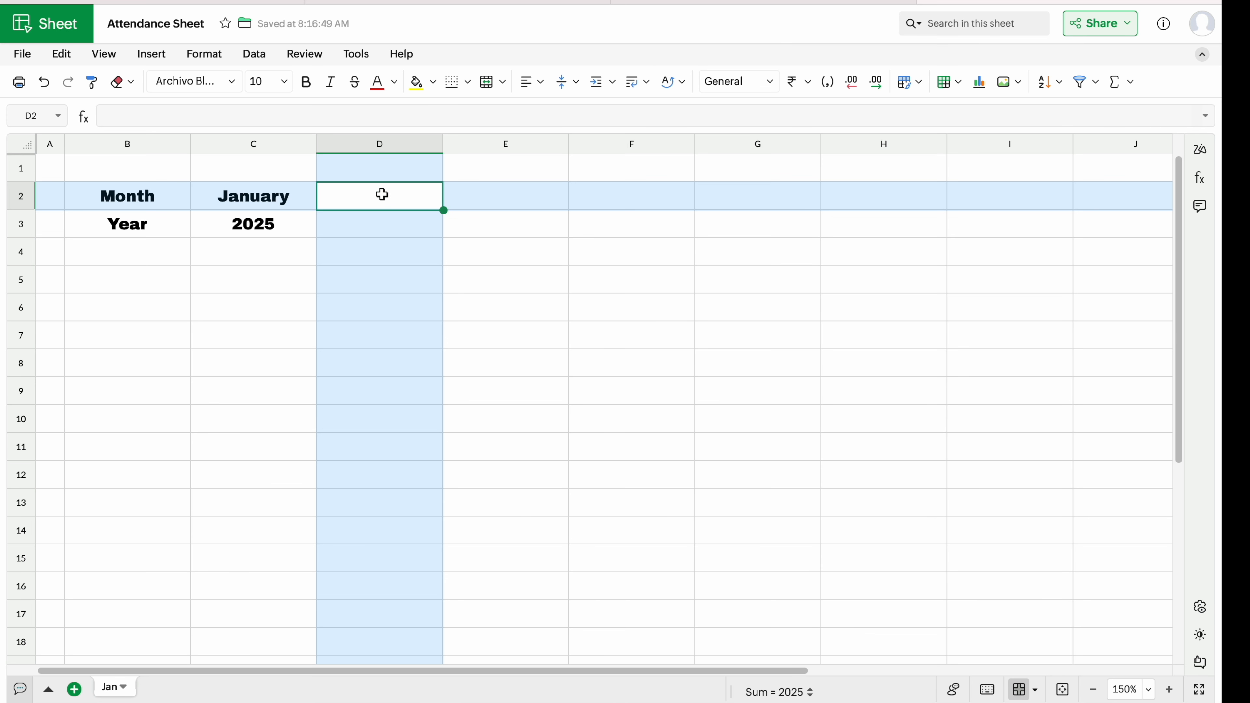
Enter the labels Start Date in D2 and End Date in D3.
left_click(382, 195)
type("Start Date")
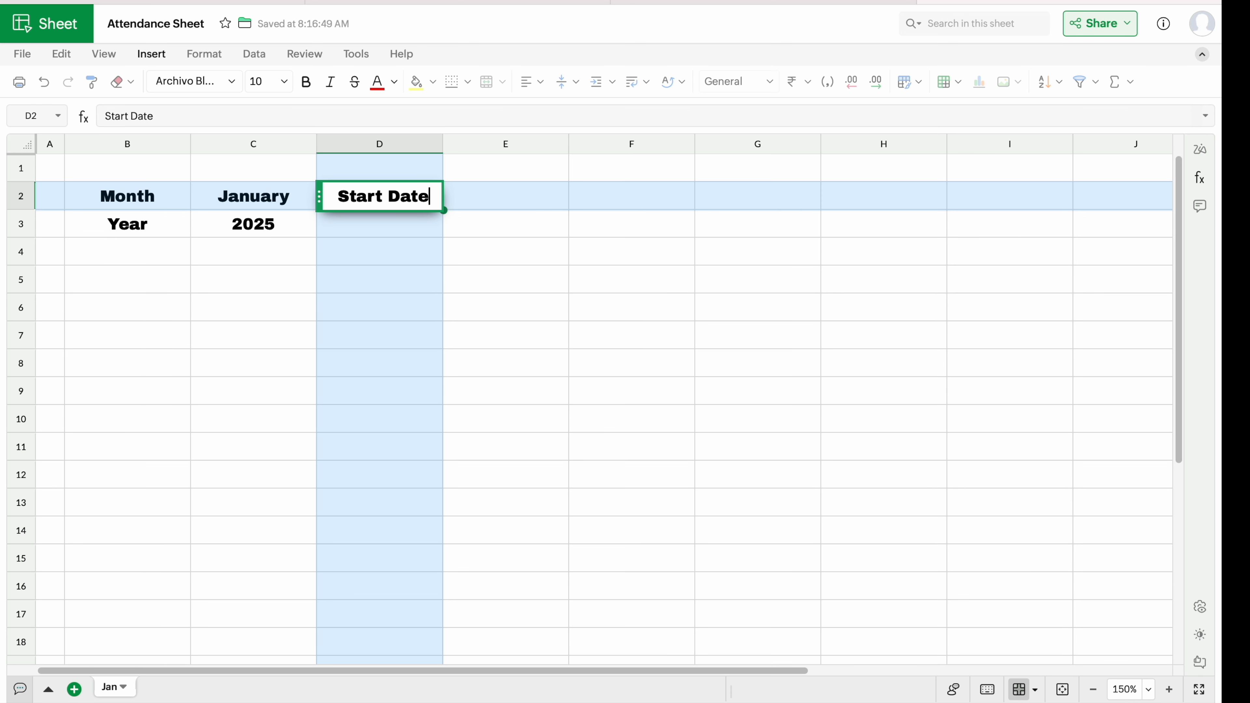
key("Return")
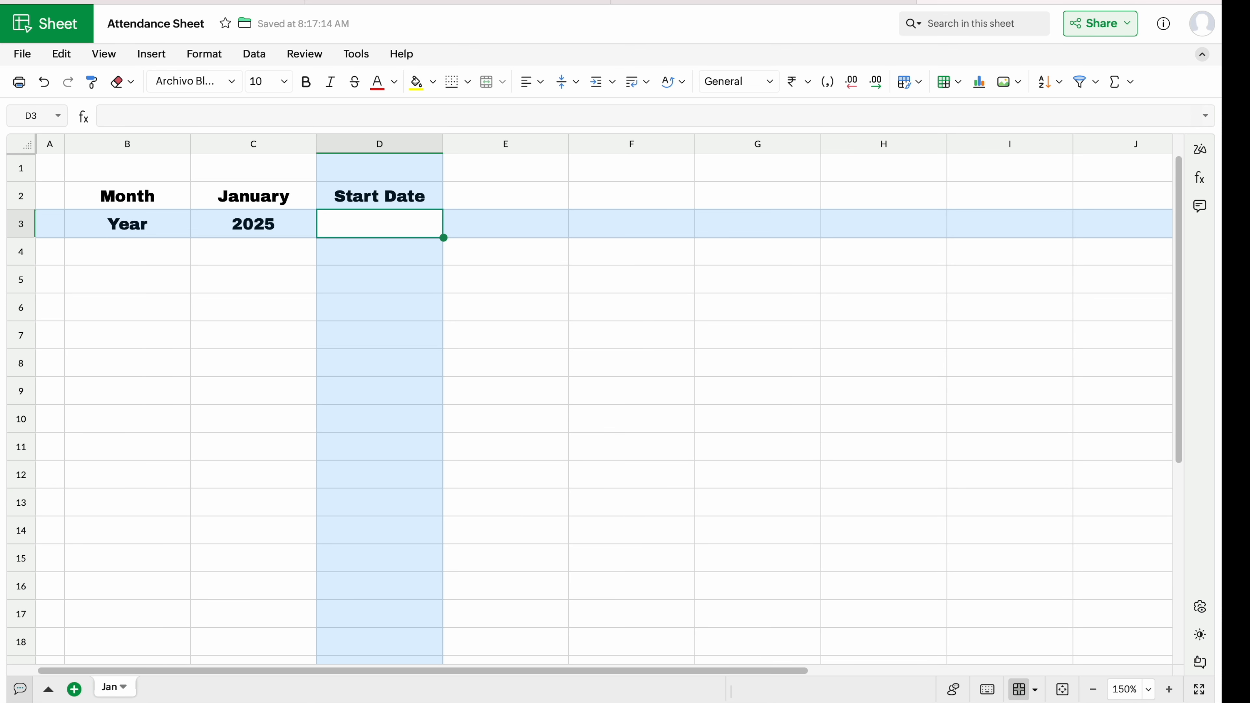
type("End Date")
key("Return")
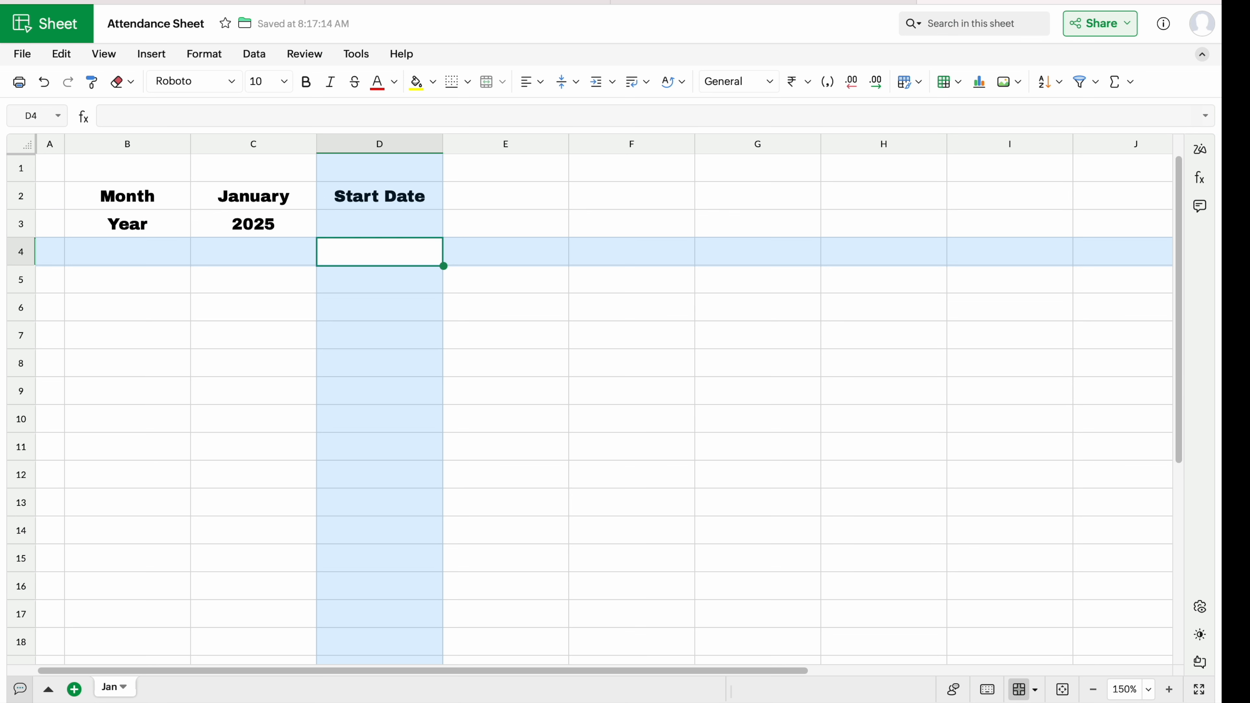
Enter the start date formula =DATEVALUE("1"&C2&C3) in E2.
left_click(492, 203)
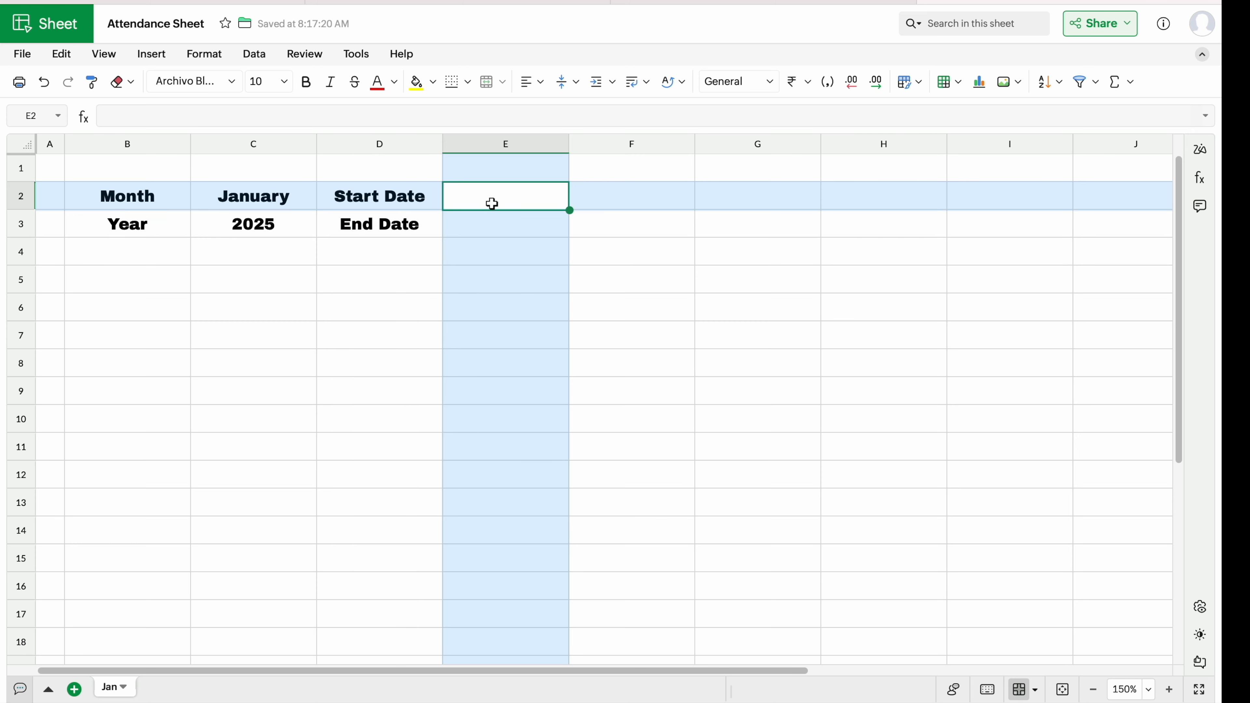
type("=")
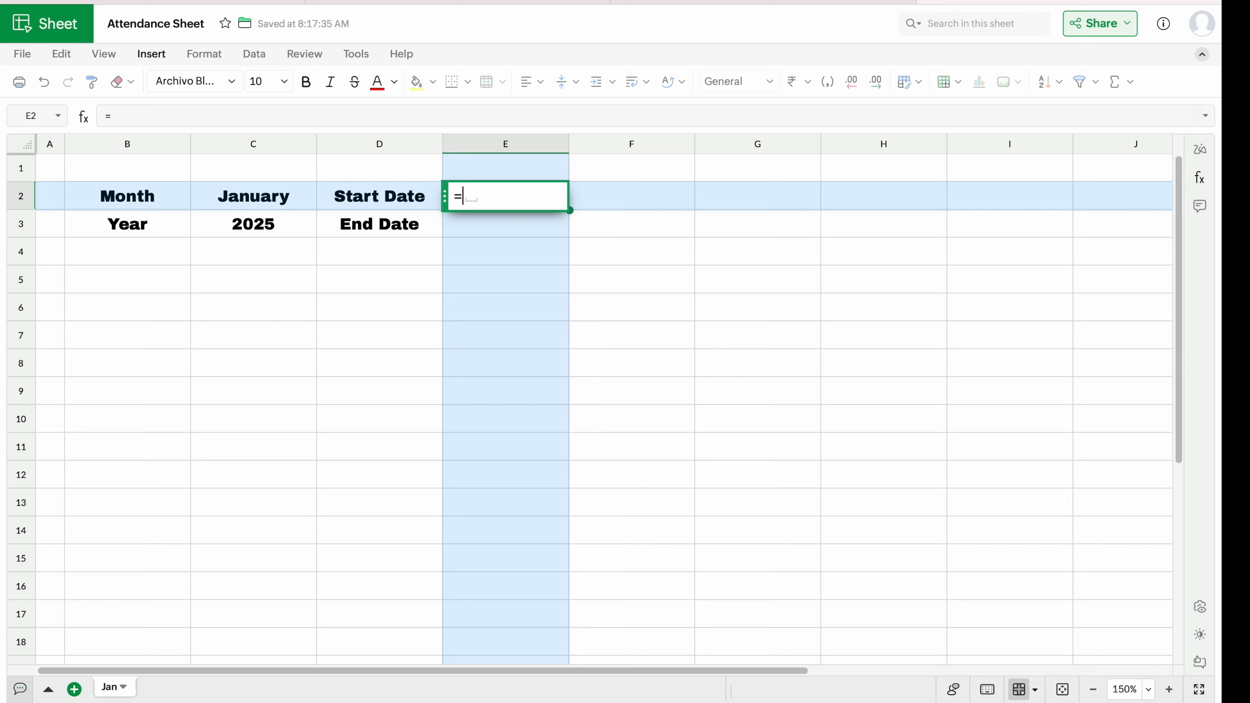
type("DATEV")
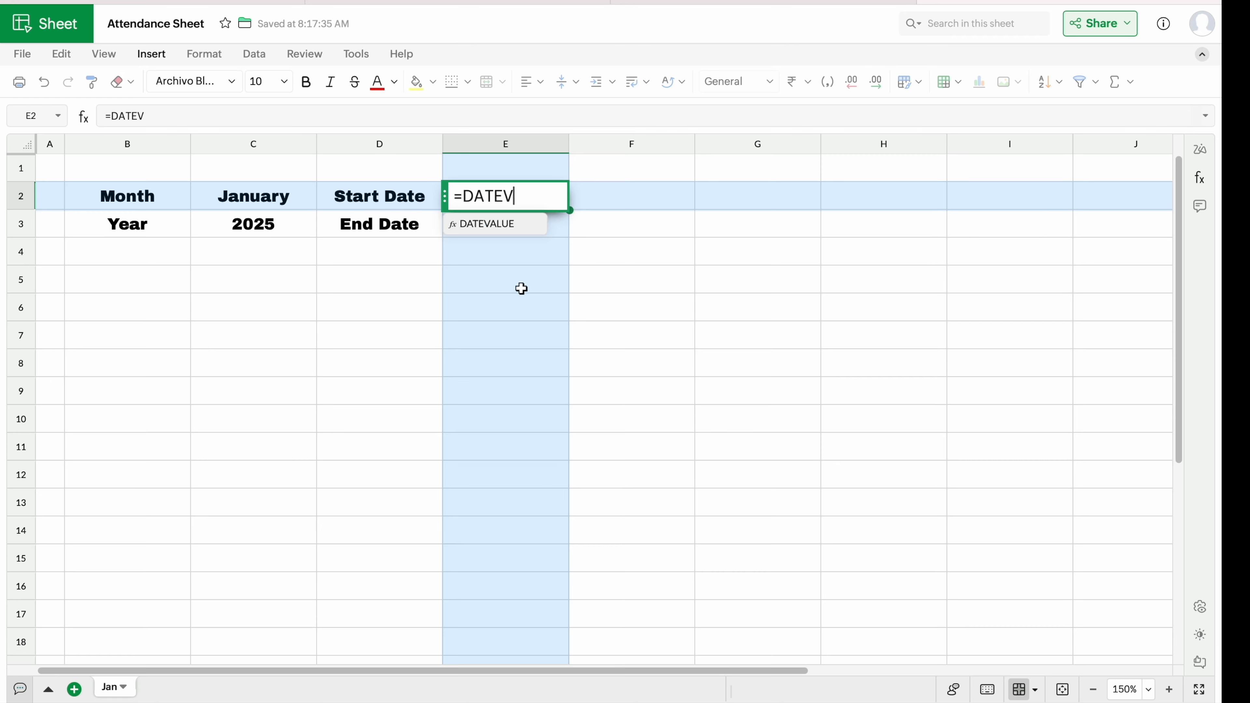
left_click(488, 230)
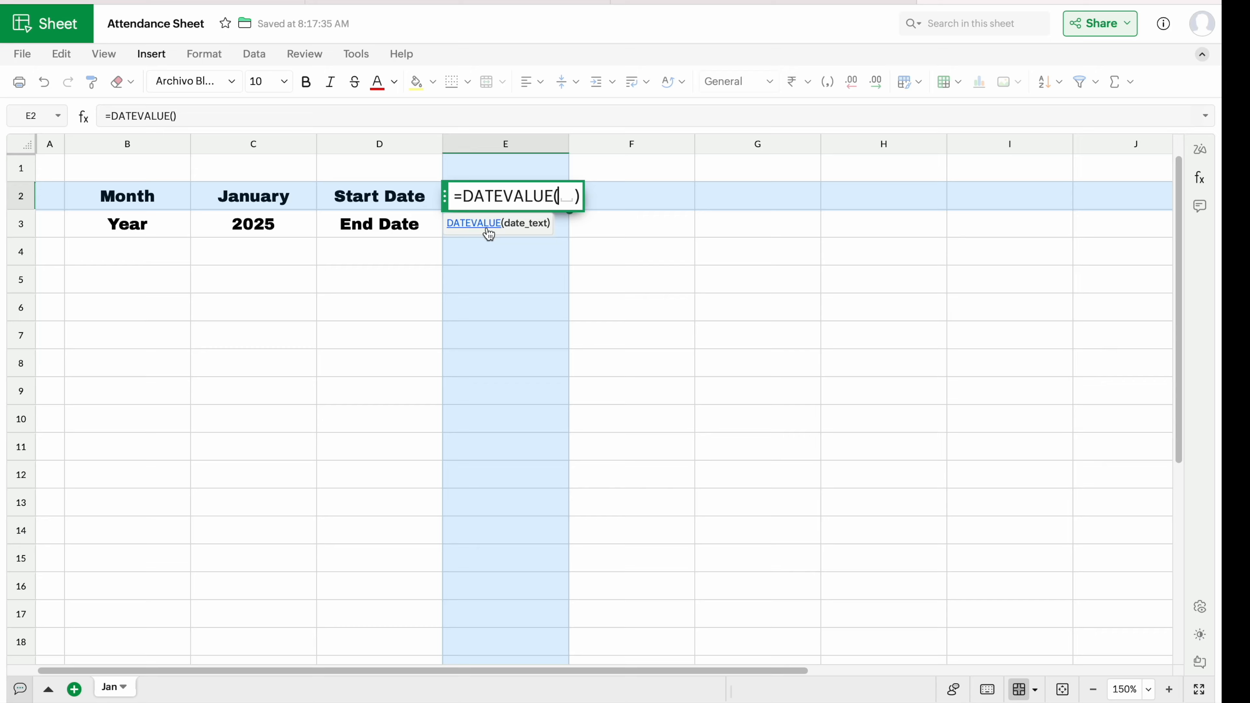
type("\"1\"")
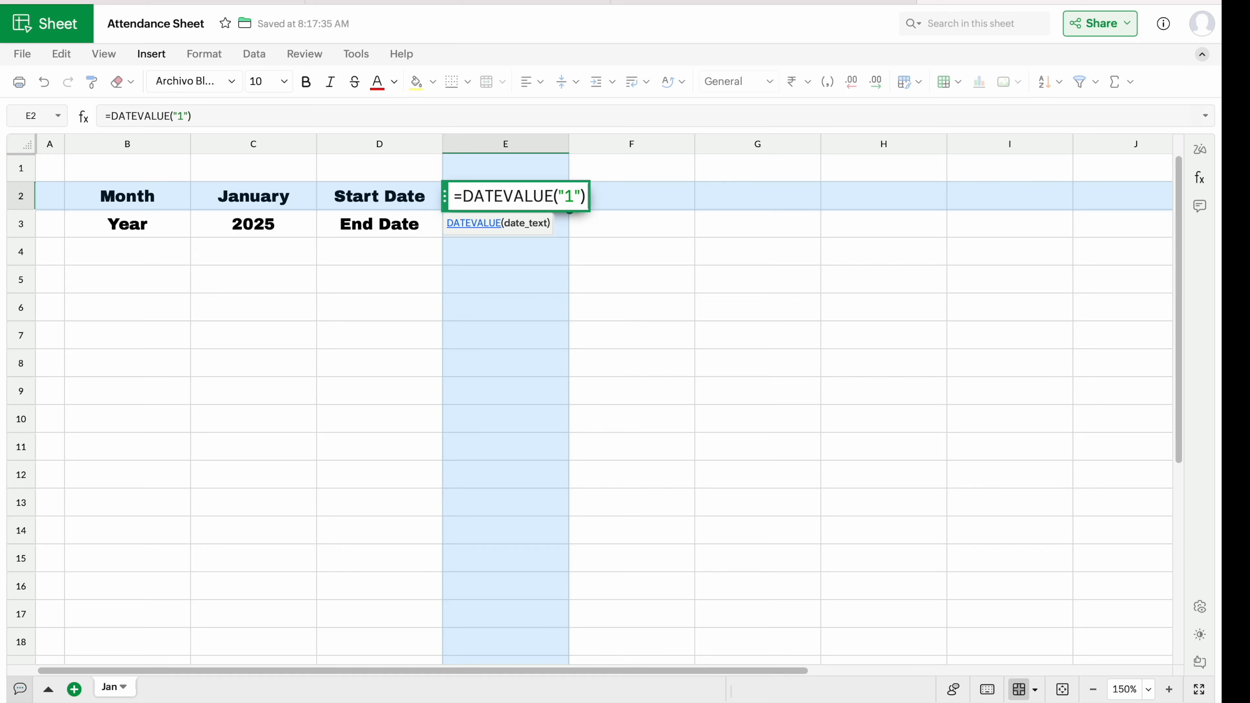
type("&")
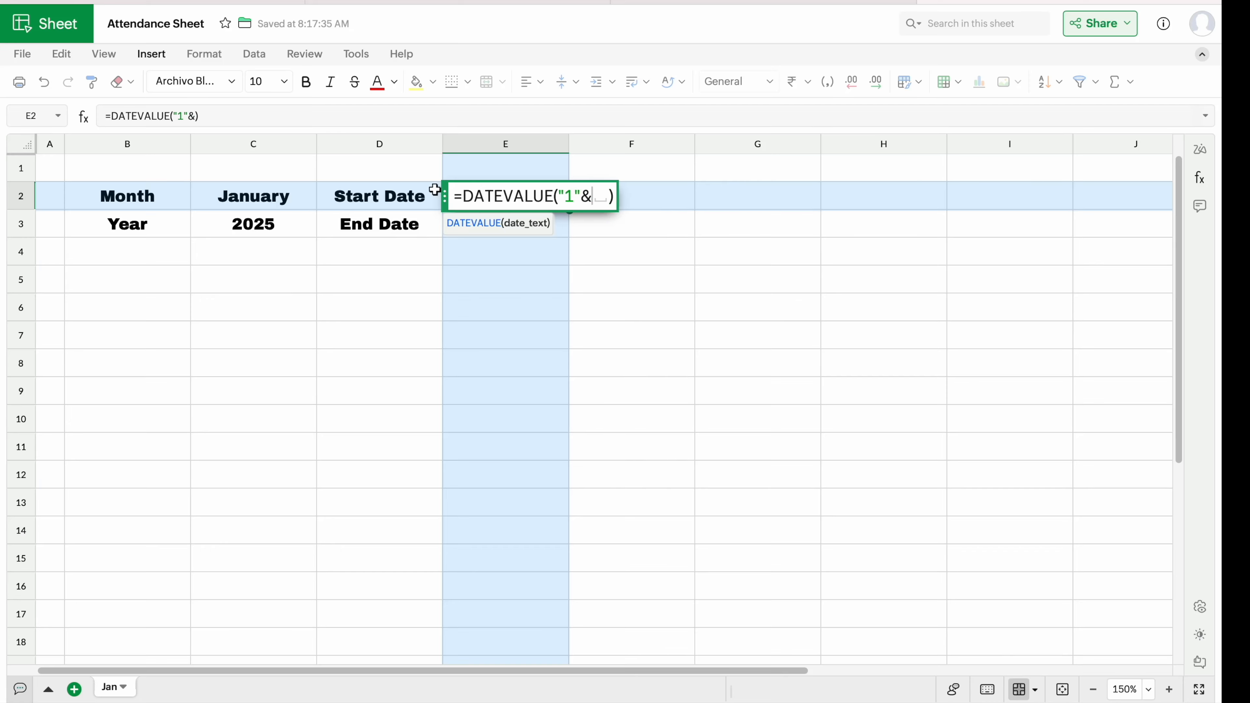
left_click(277, 195)
type("&")
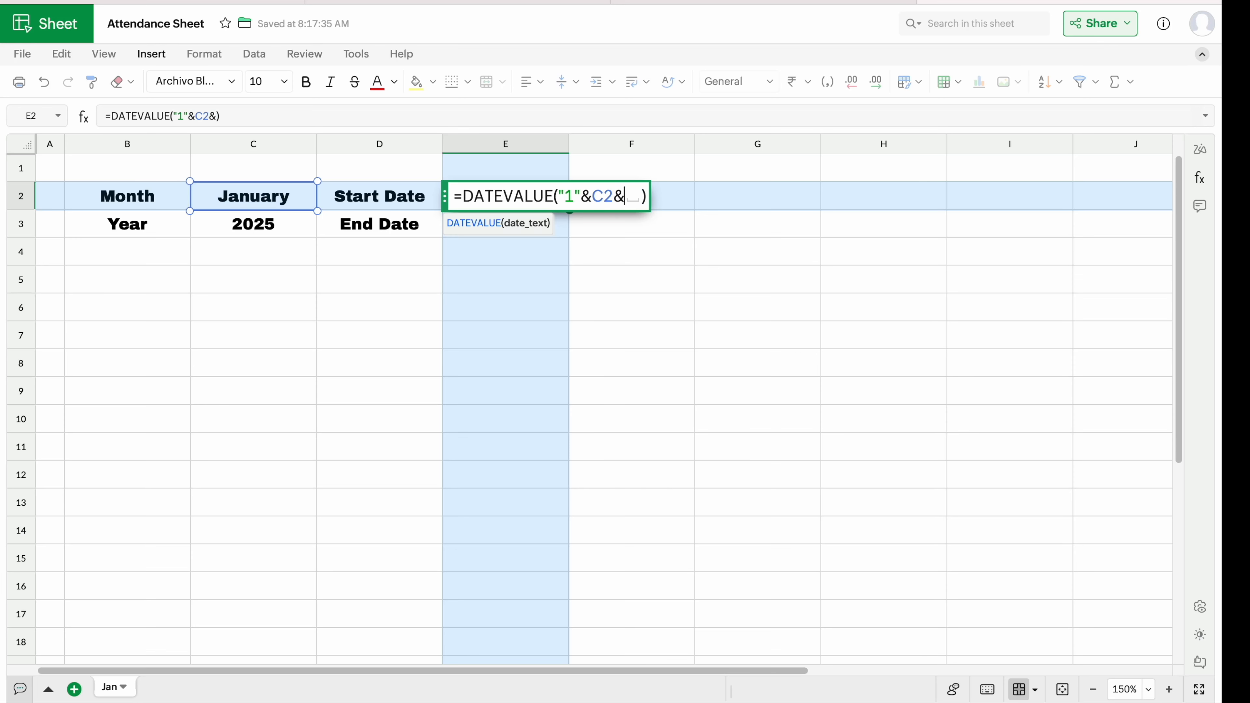
left_click(276, 228)
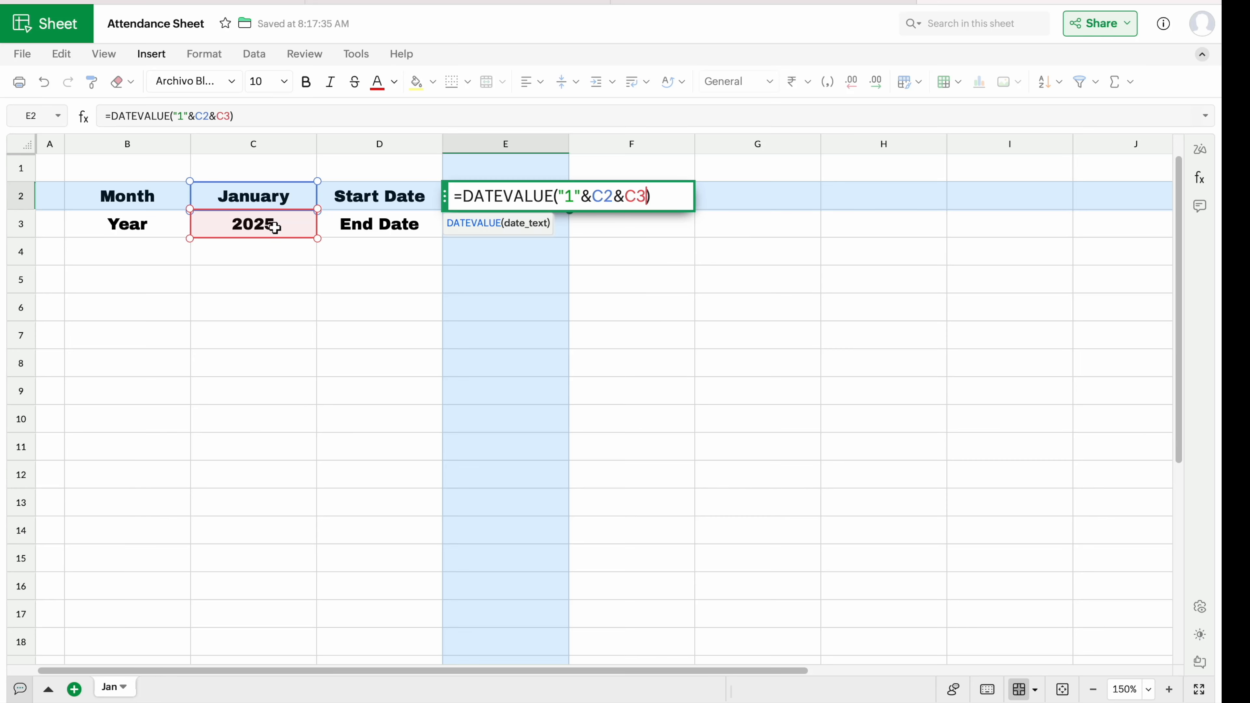
key("Return")
left_click(501, 192)
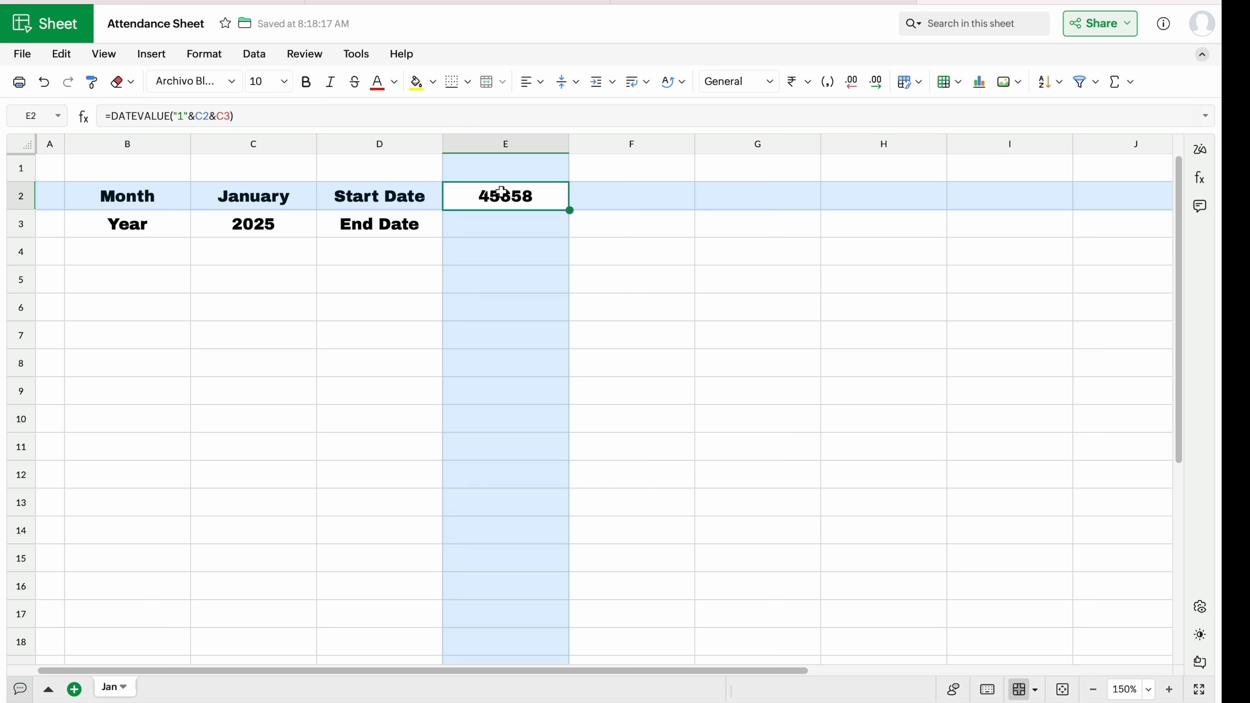
Enter the end date formula =EOMONTH(E2,0) in E3.
left_click(474, 224)
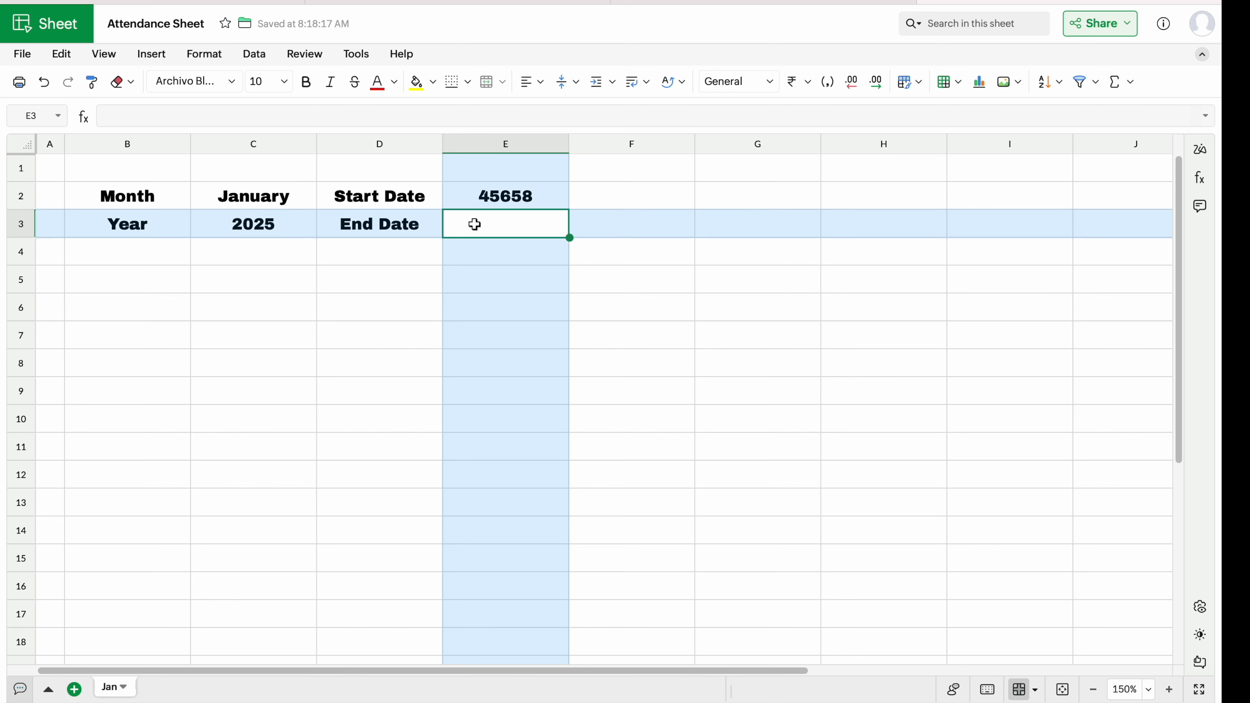
type("=EO")
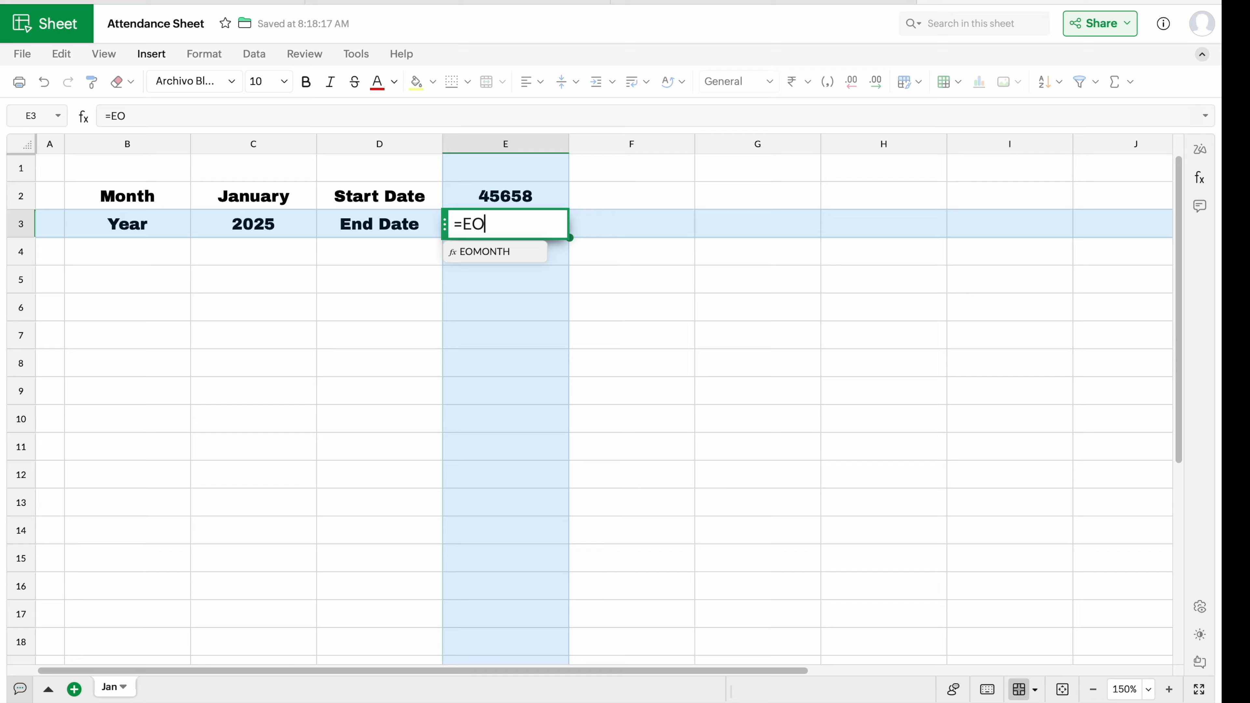
left_click(493, 253)
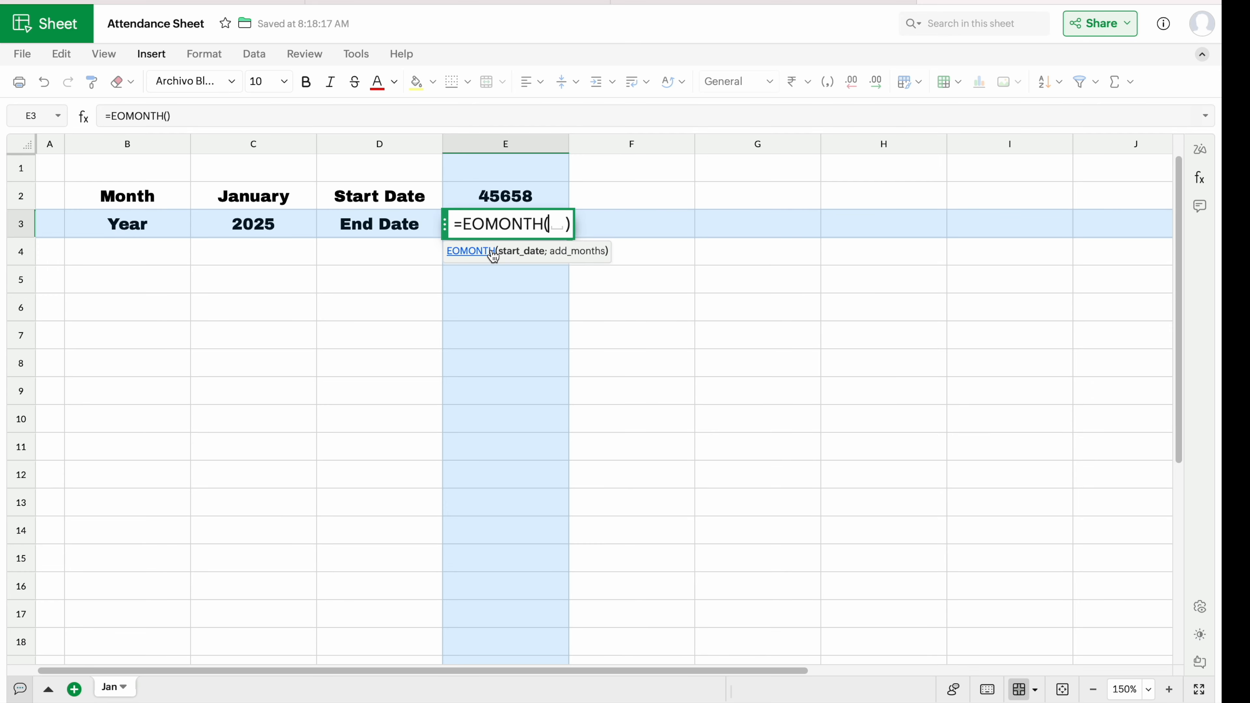
left_click(520, 194)
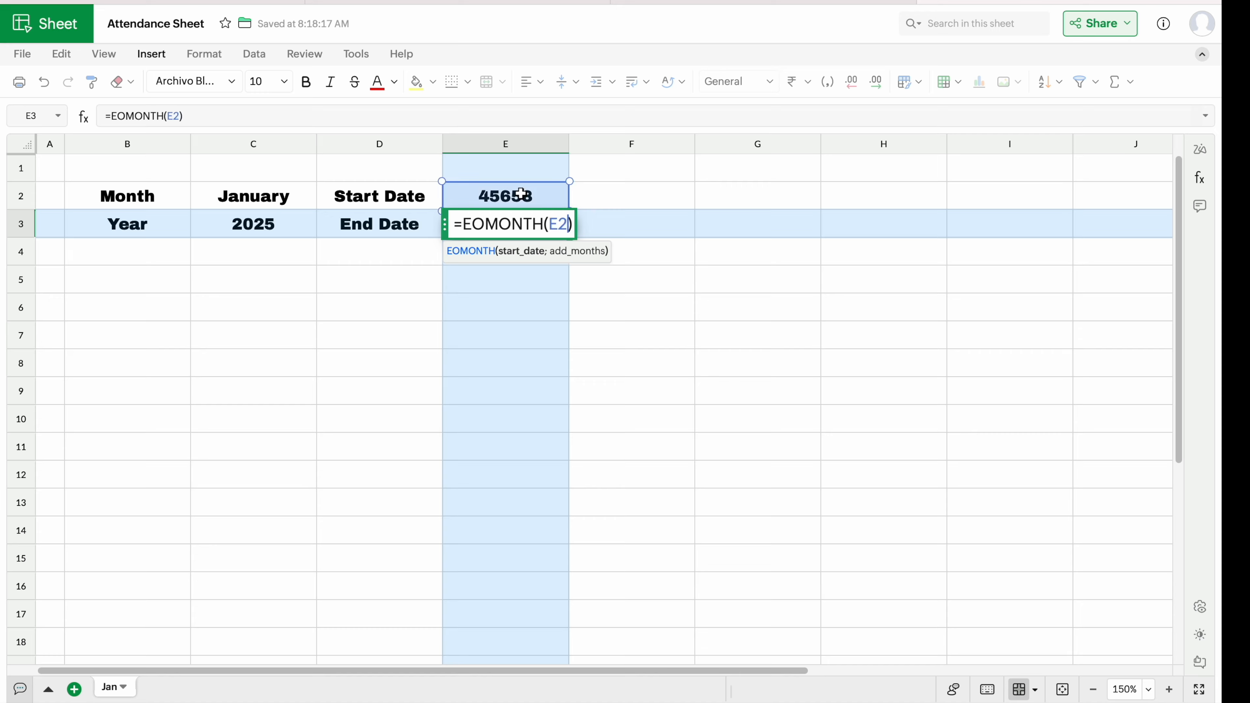
type(",")
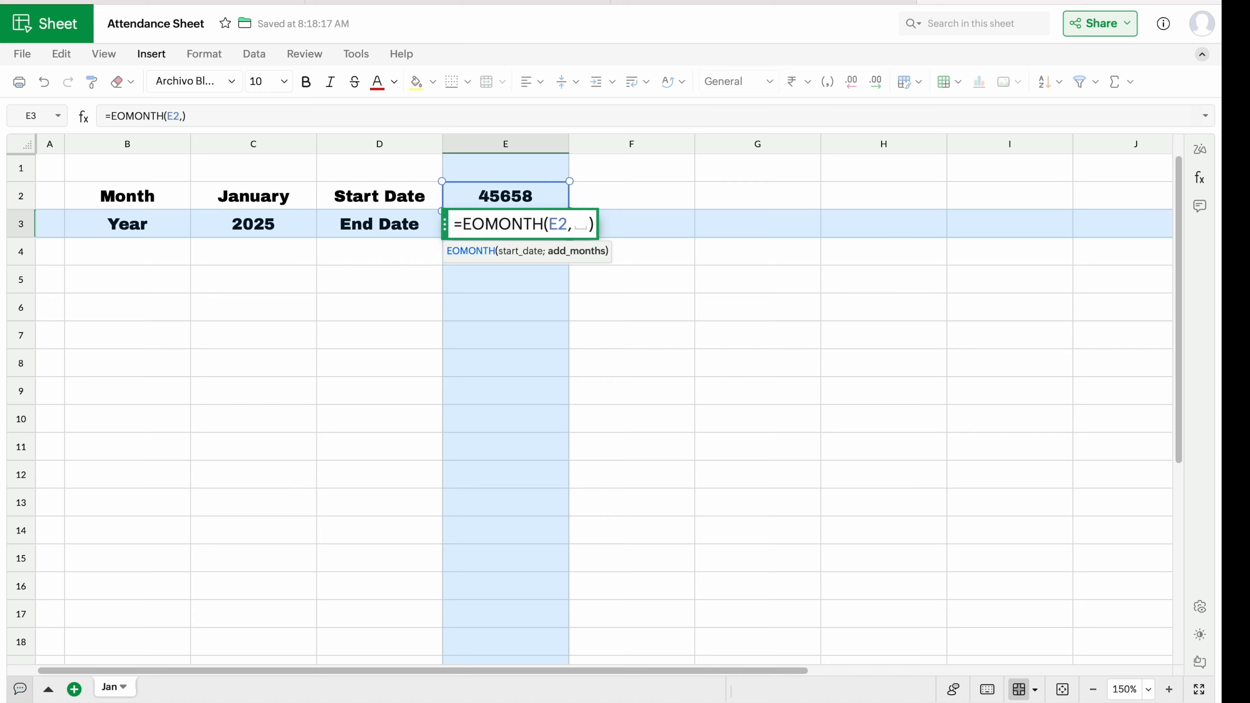
type("0")
key("Return")
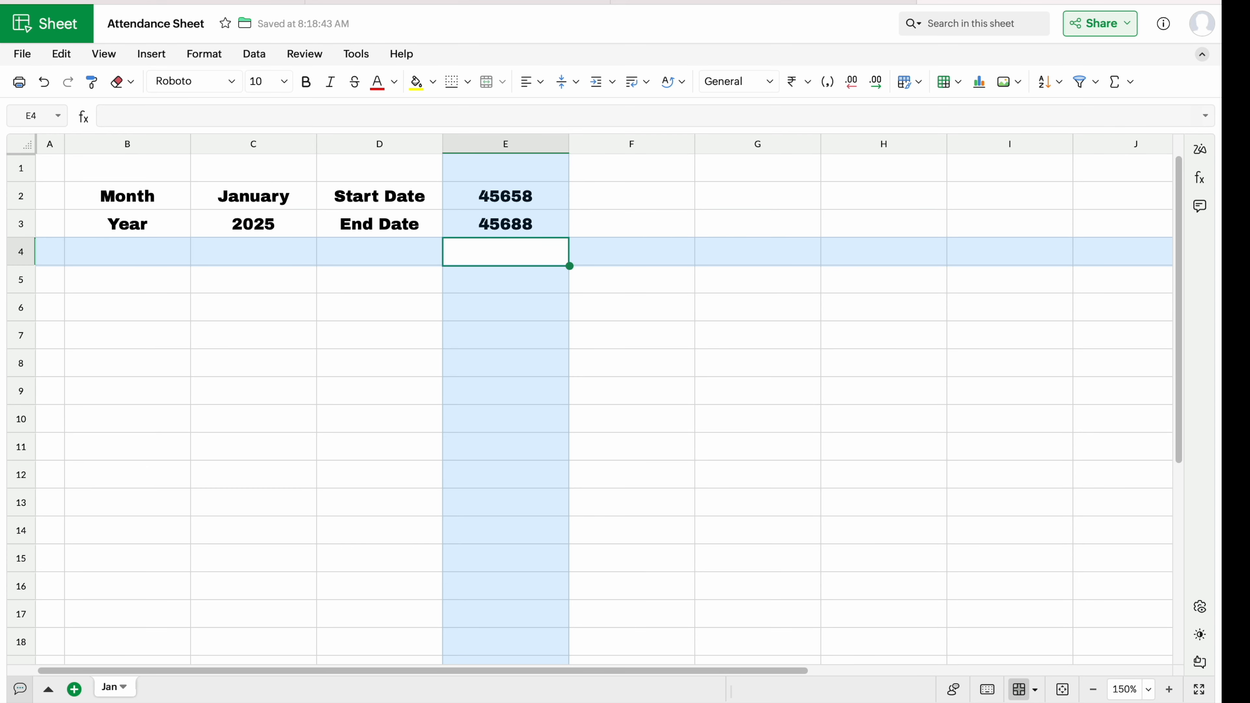
Format the start and end dates in E2:E3 with the d MMM, yyyy date format.
left_click(538, 224)
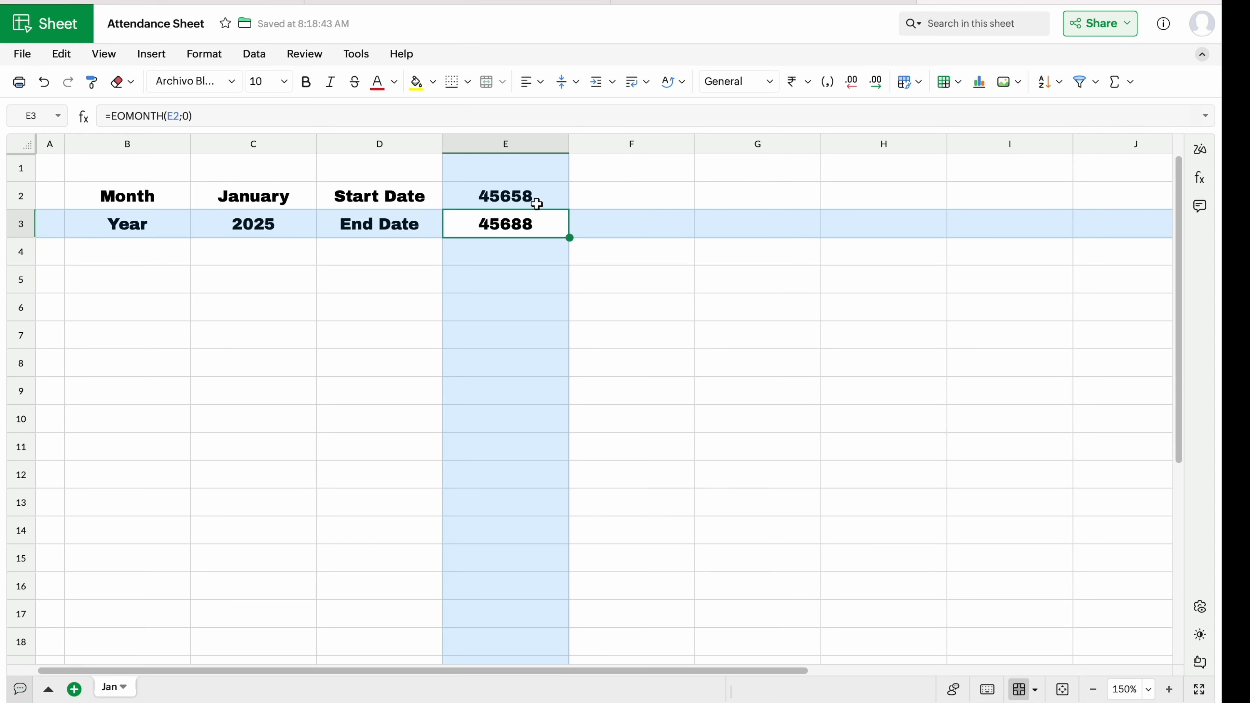
left_click_drag(536, 196, 539, 218)
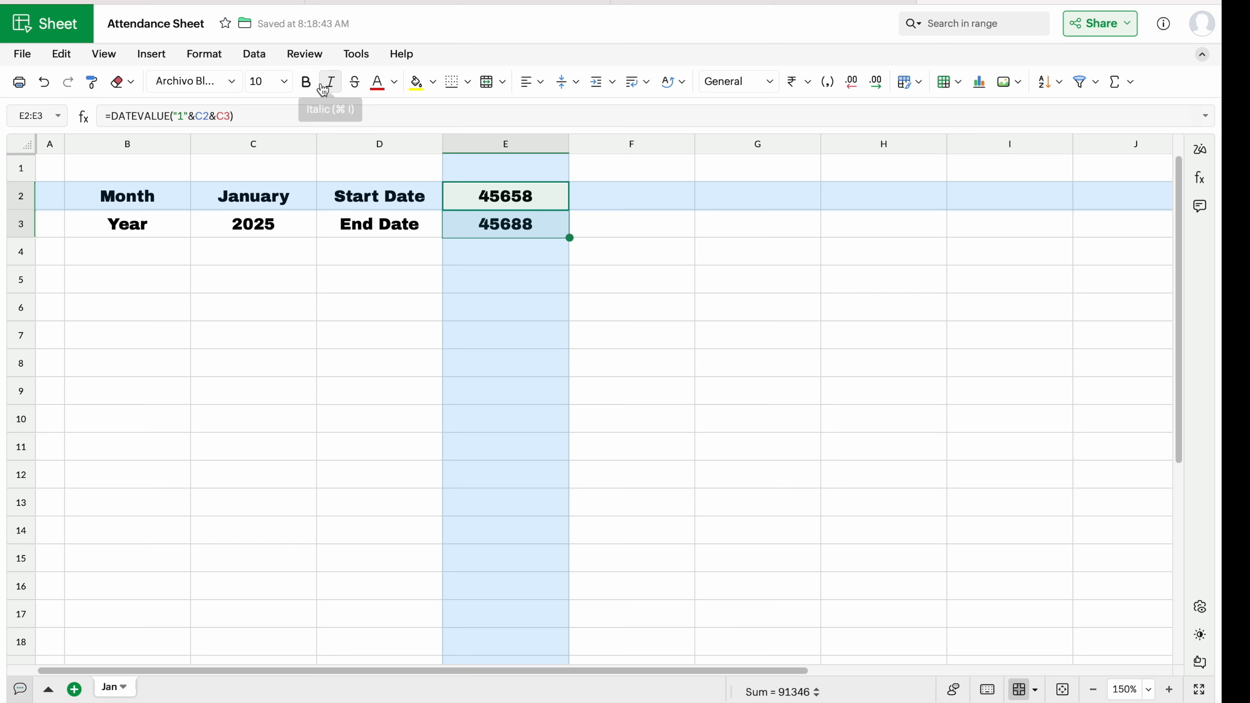
left_click(207, 54)
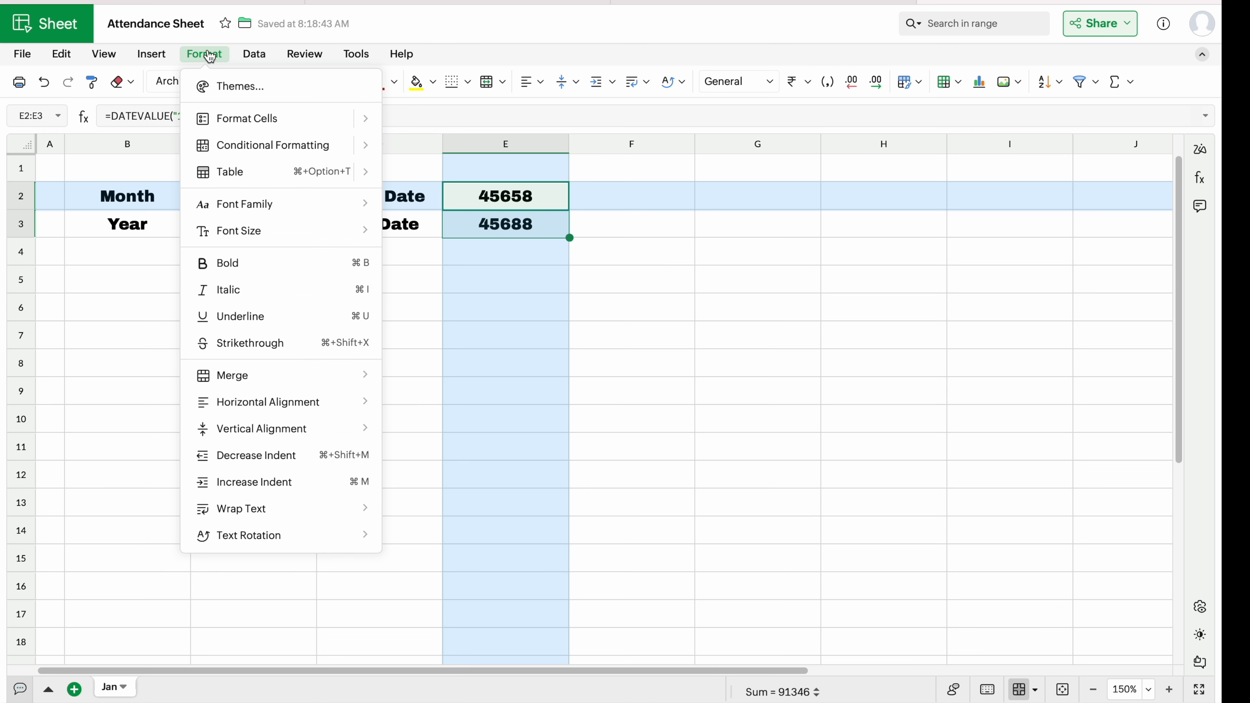
mouse_move(282, 122)
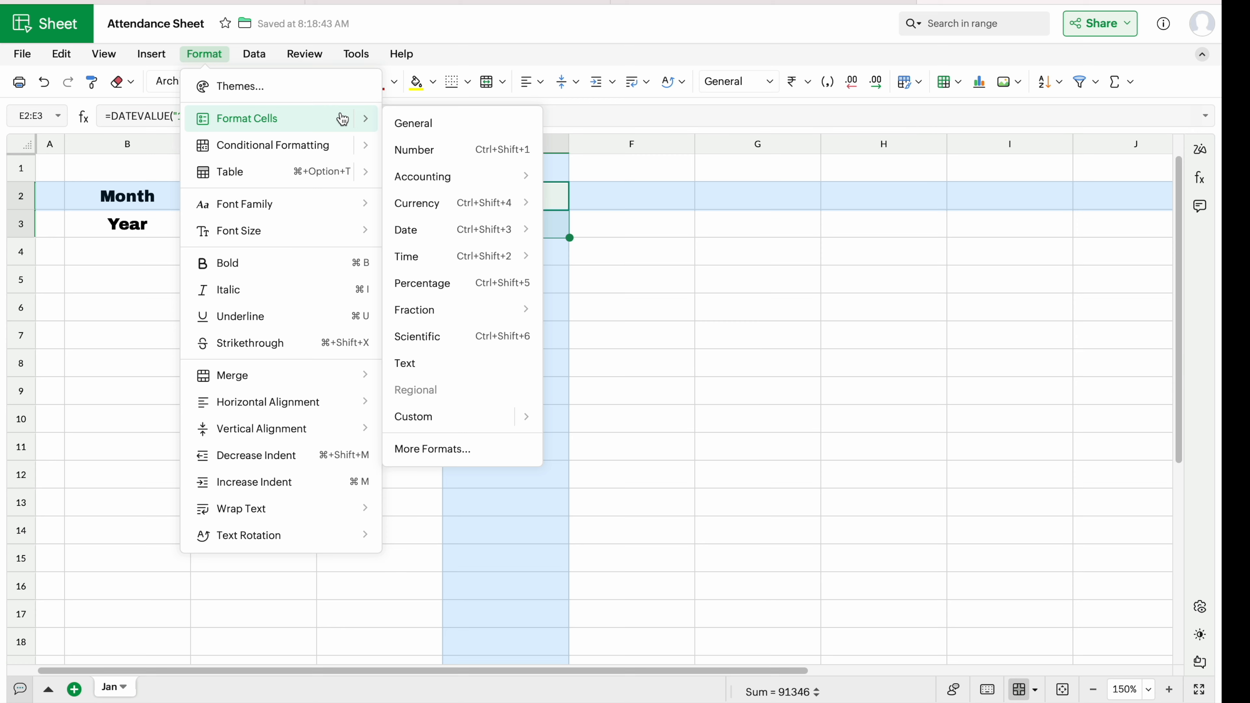
mouse_move(433, 234)
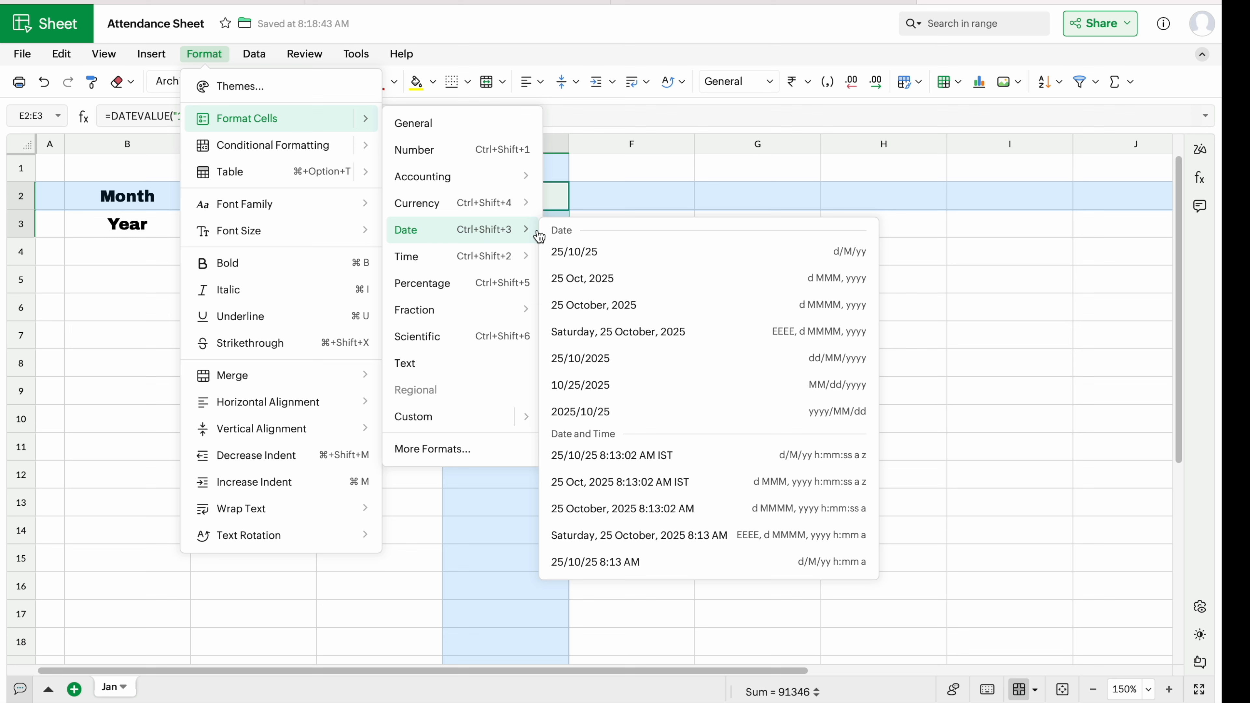
left_click(599, 283)
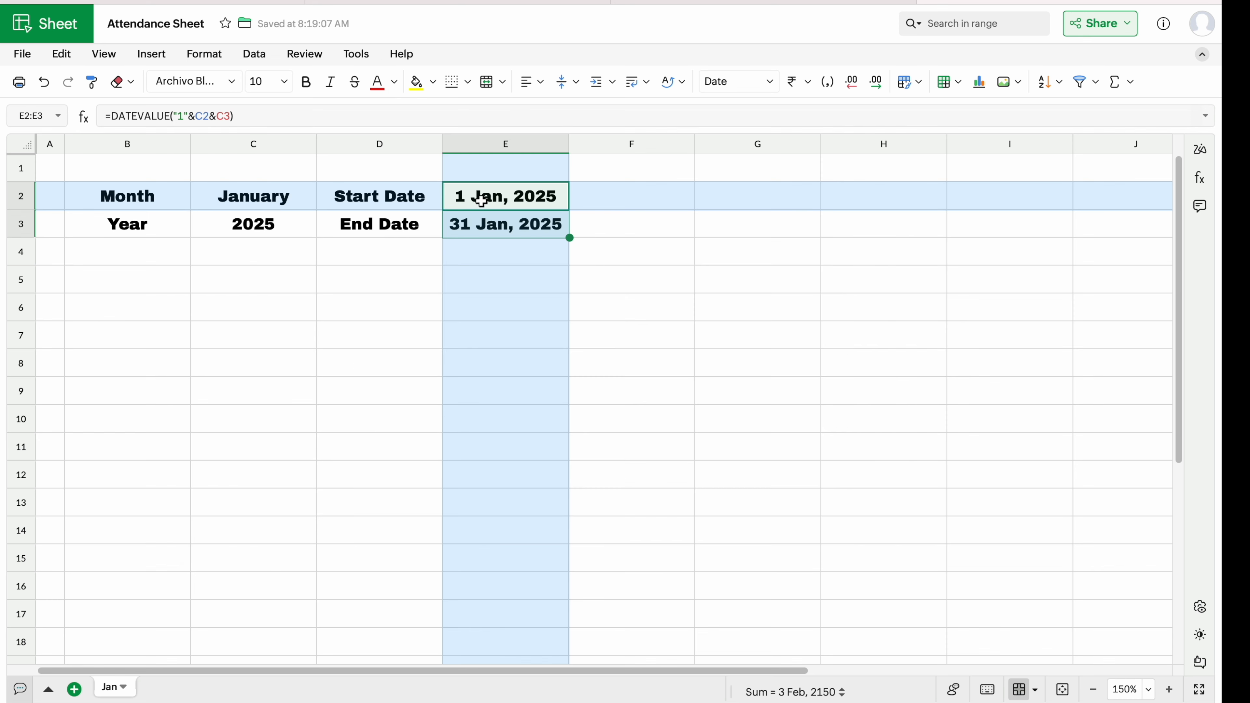
Apply all borders to the month, year and date block B2:E3.
left_click_drag(150, 198, 497, 211)
left_click(468, 83)
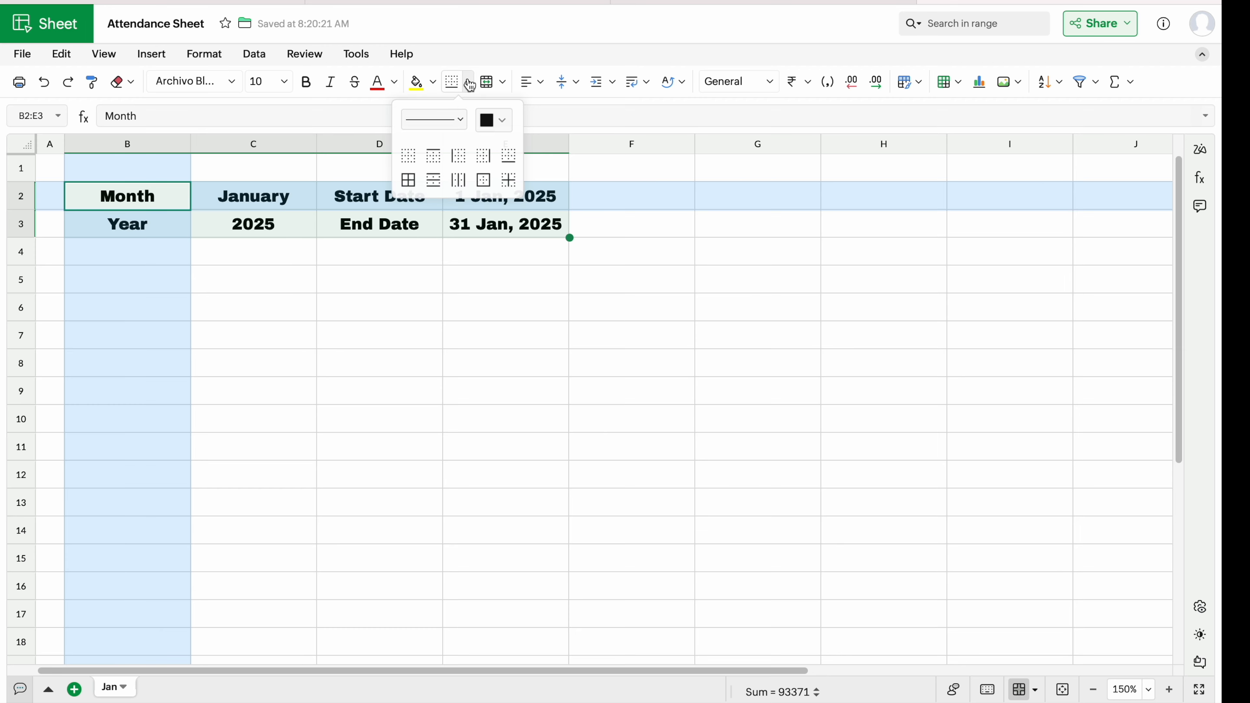
left_click(407, 180)
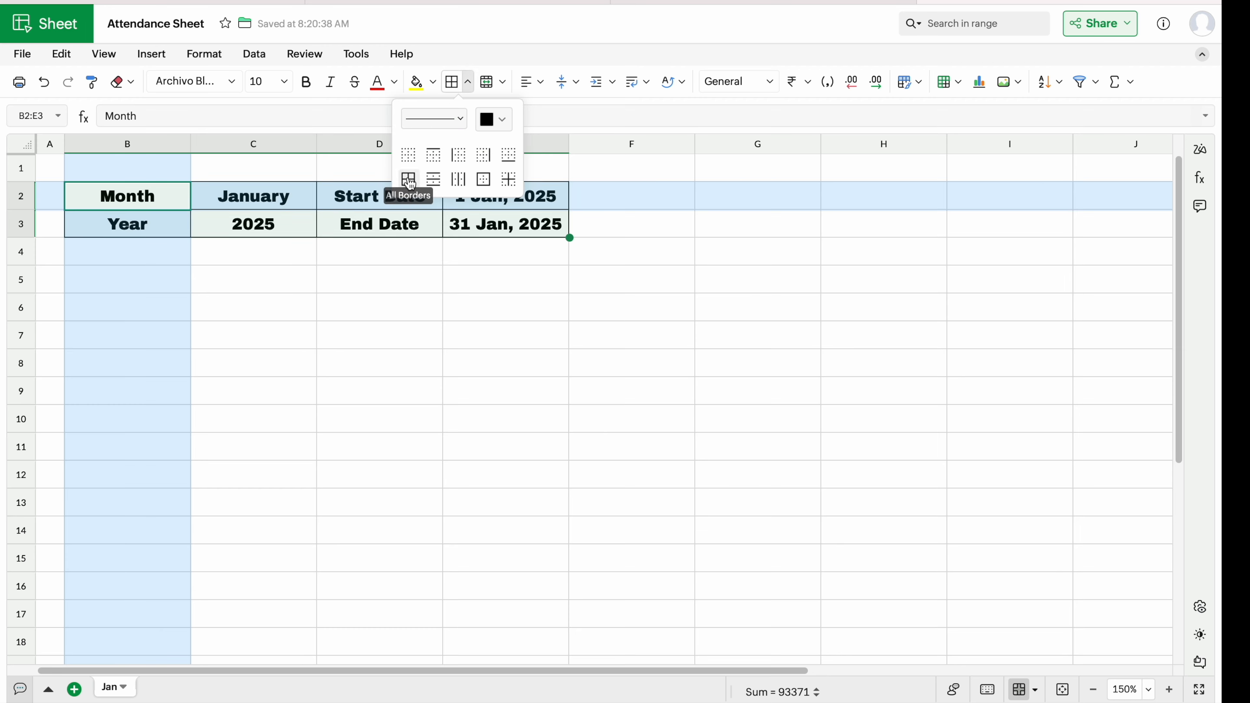
Fill the block B2:E3 with the standard dark blue and set its text colour to white.
left_click(433, 84)
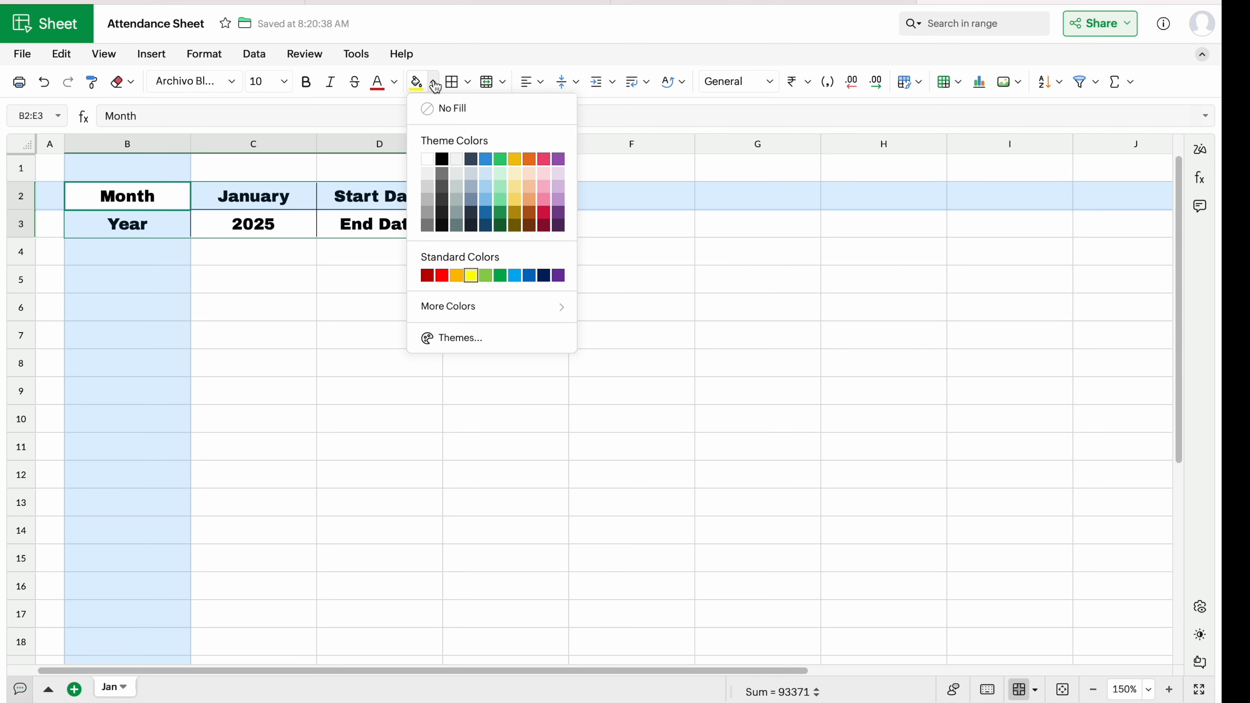
left_click(528, 275)
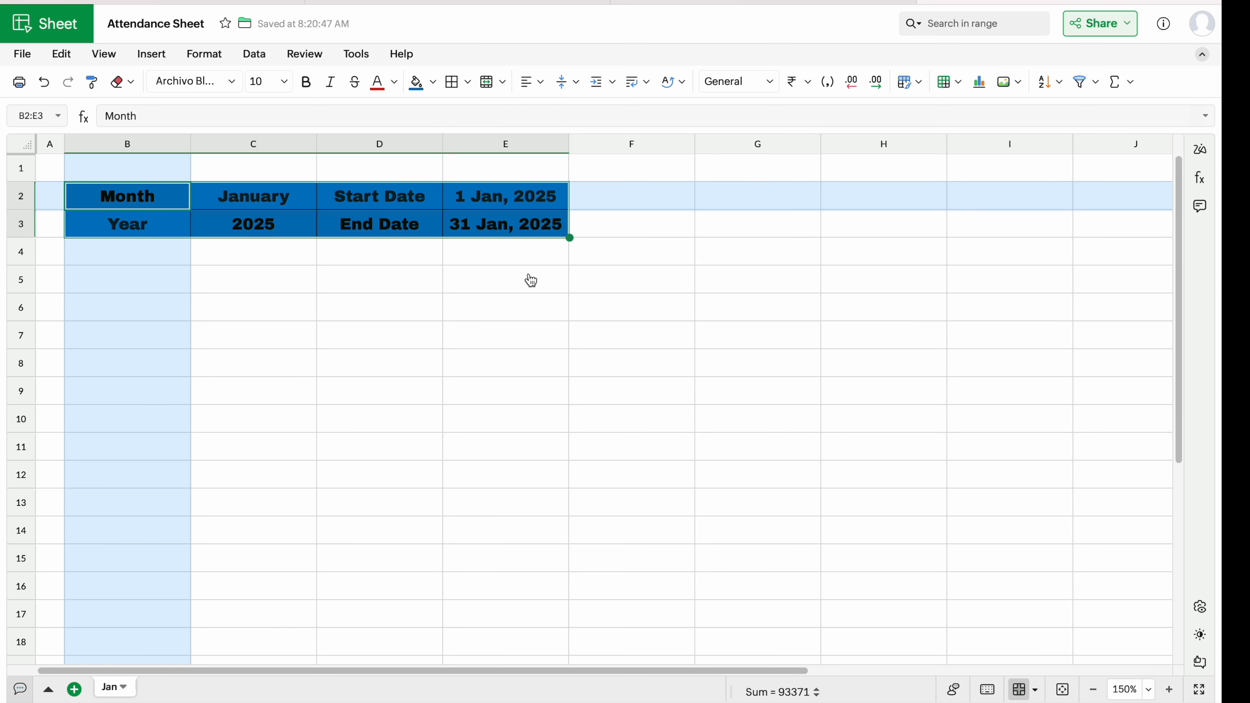
left_click(395, 85)
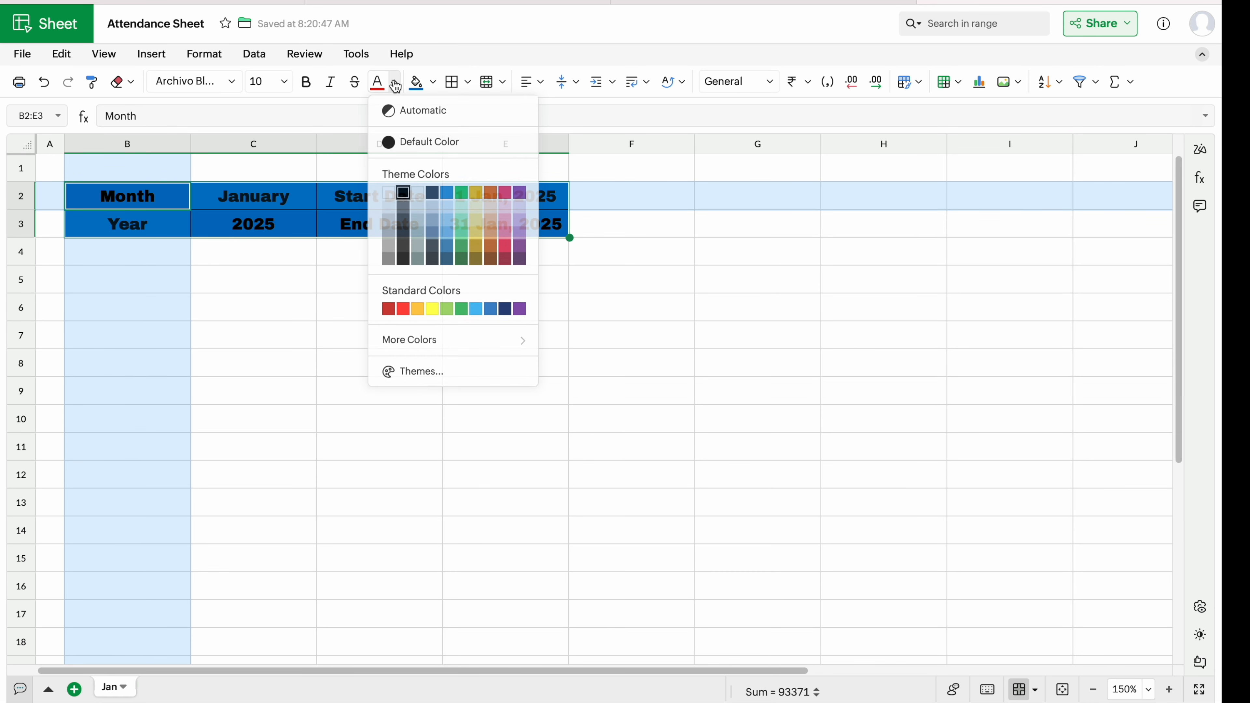
left_click(388, 191)
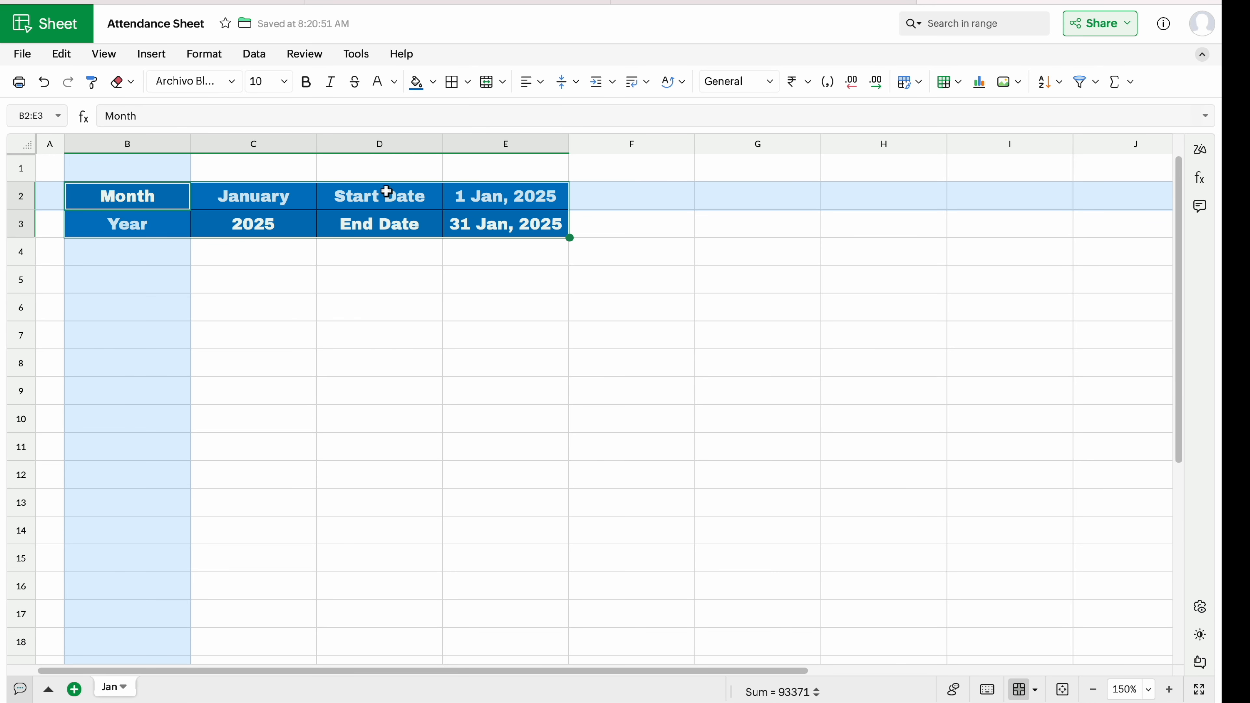
Shrink row 4 to a narrow spacer and enter the headers Sl. No., Emp. ID, Employee Name and Designation in B5:E5.
left_click(142, 258)
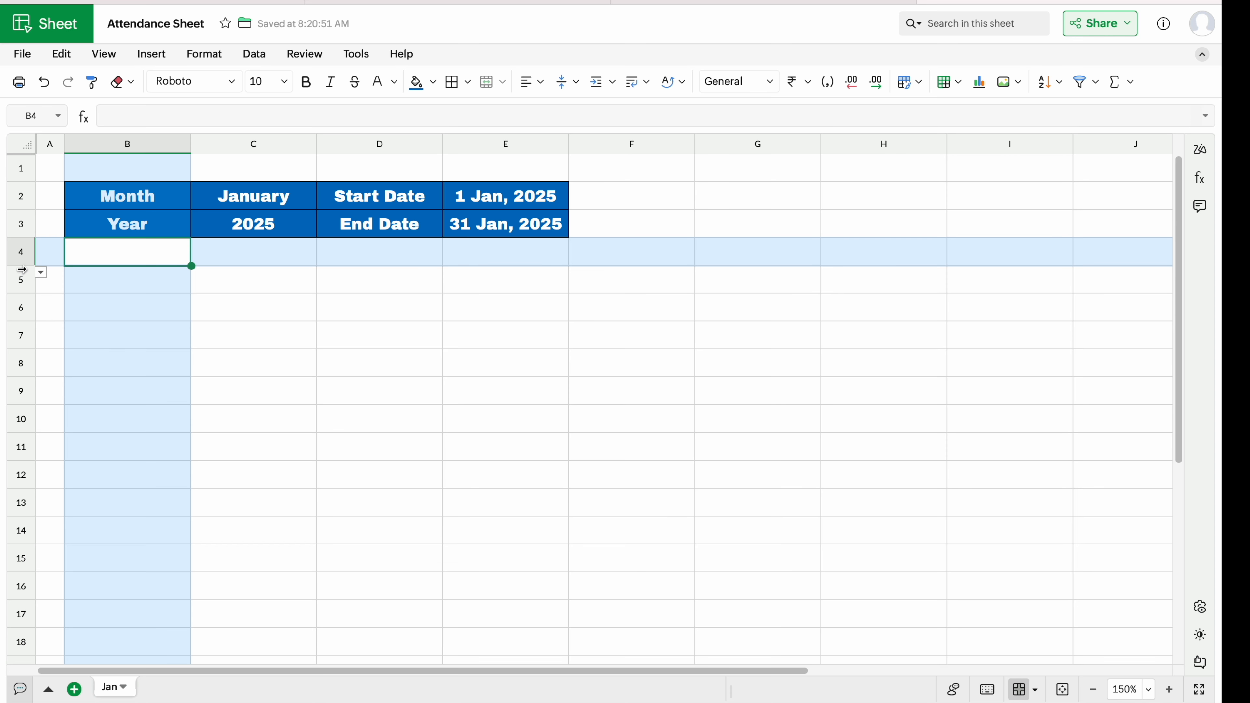
left_click_drag(20, 266, 18, 246)
left_click(120, 266)
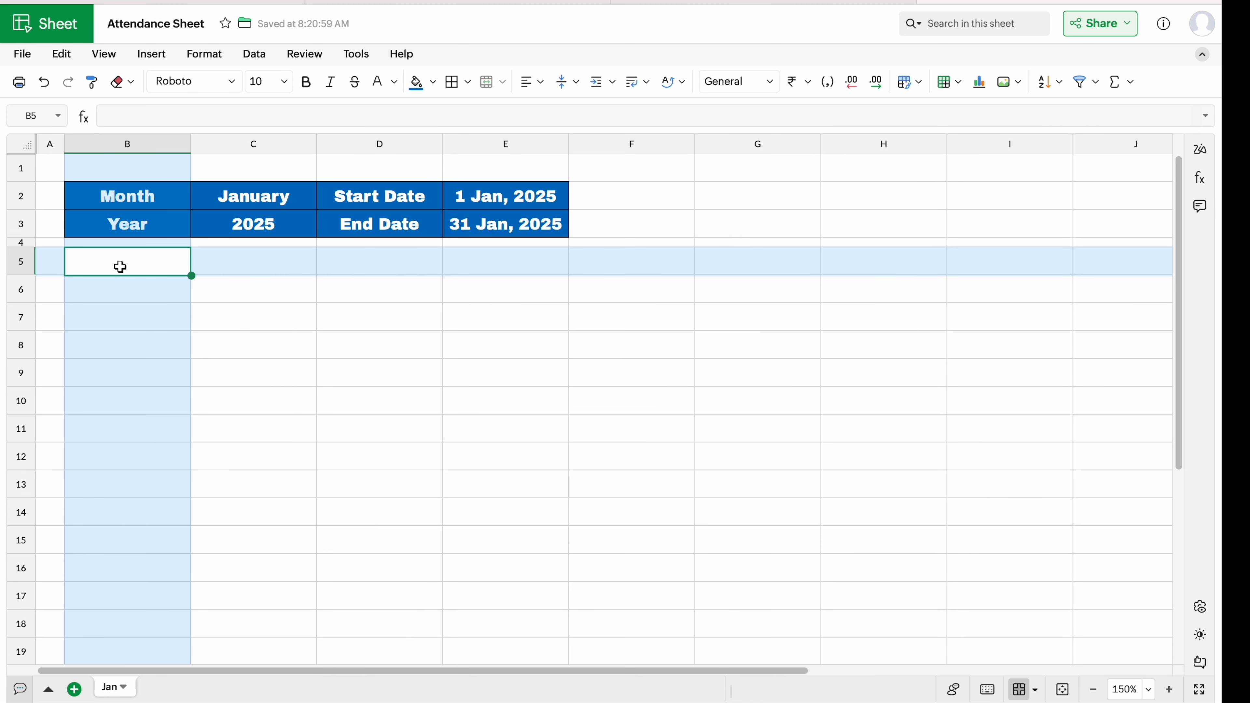
type("Sl. No.")
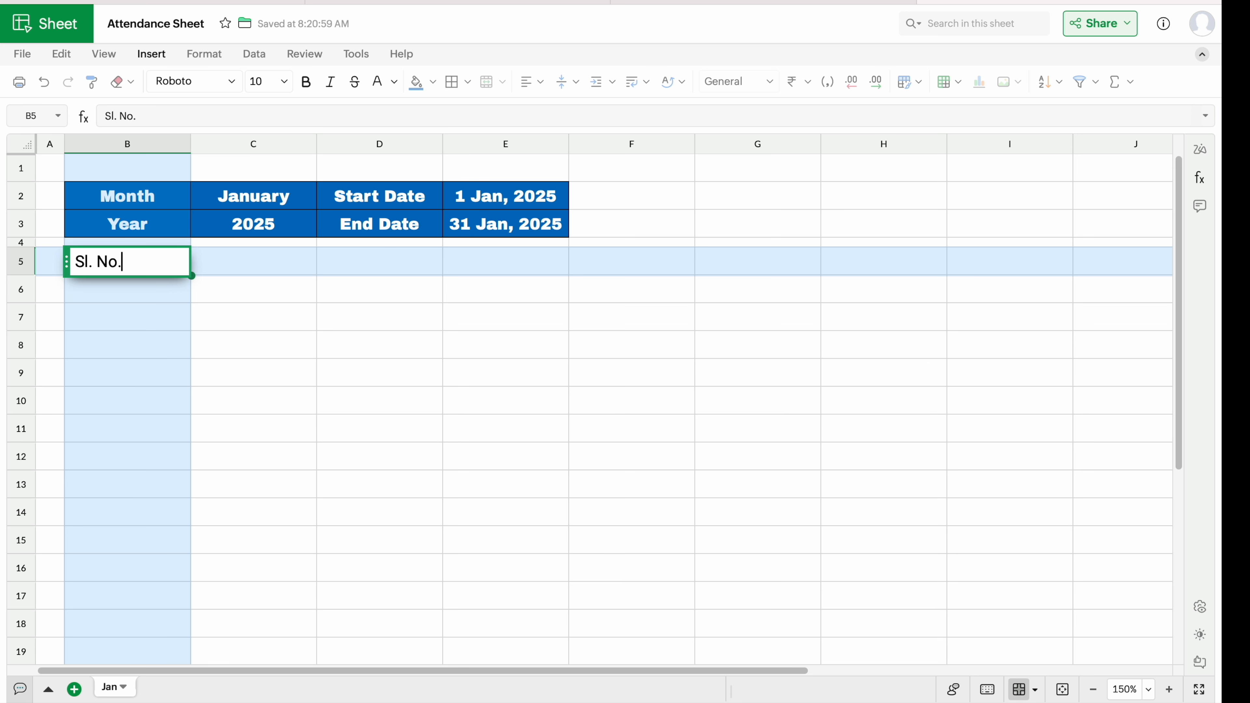
key("Tab")
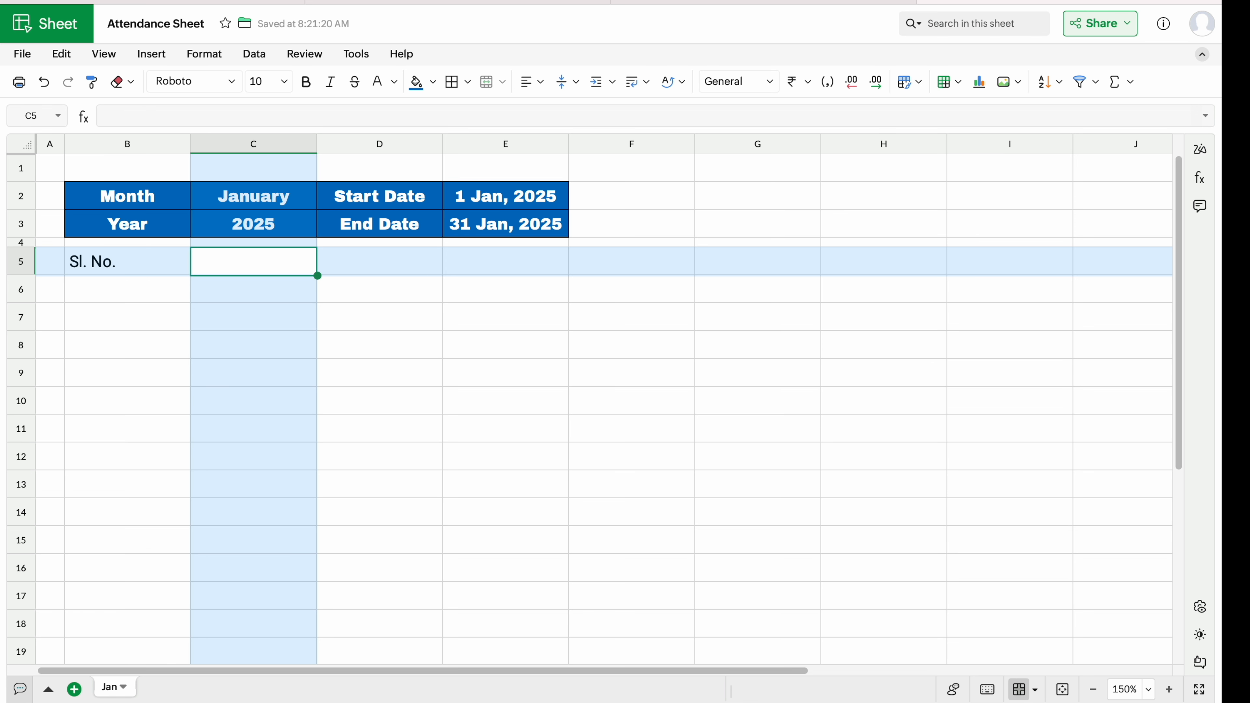
type("Emp. ID")
key("Tab")
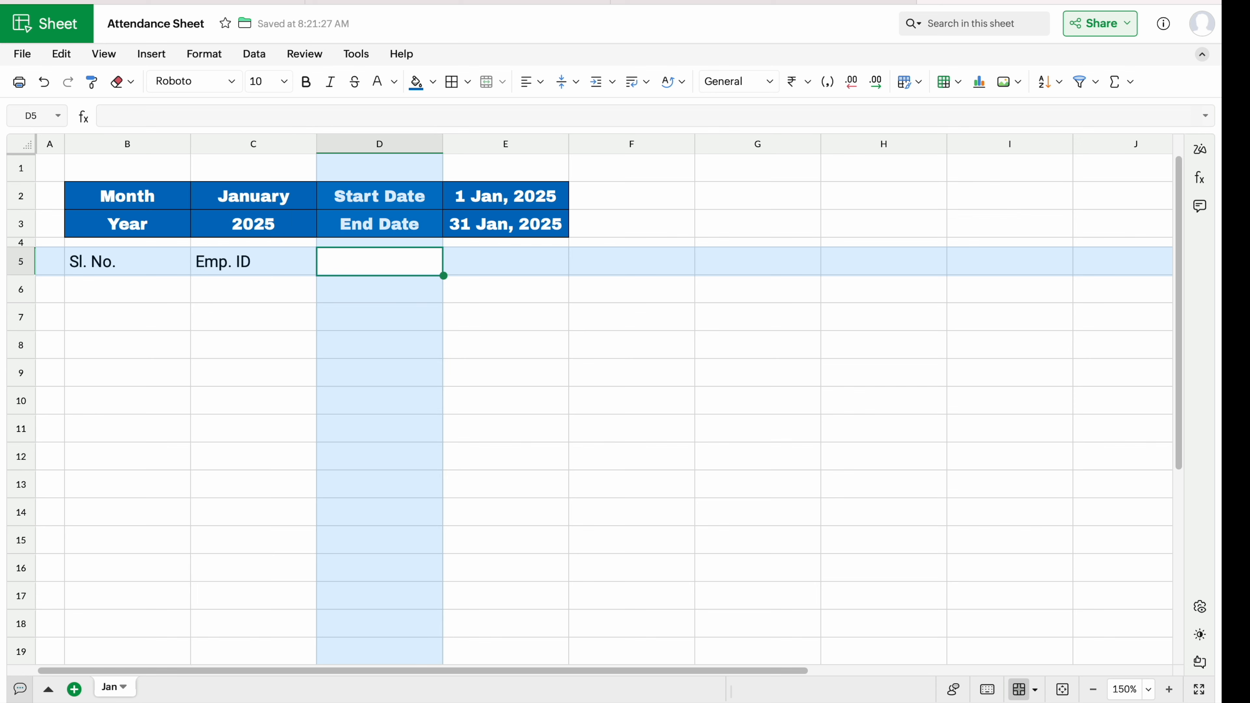
type("Employee Name")
key("Tab")
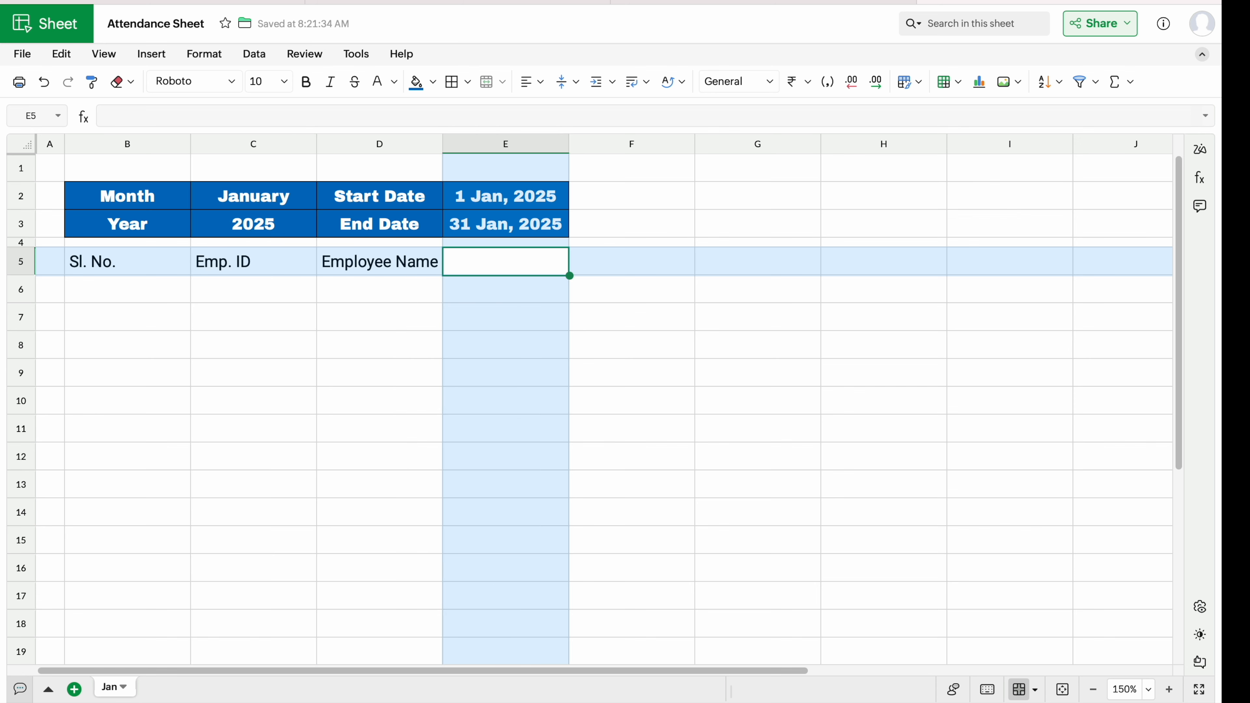
type("Designation")
key("Tab")
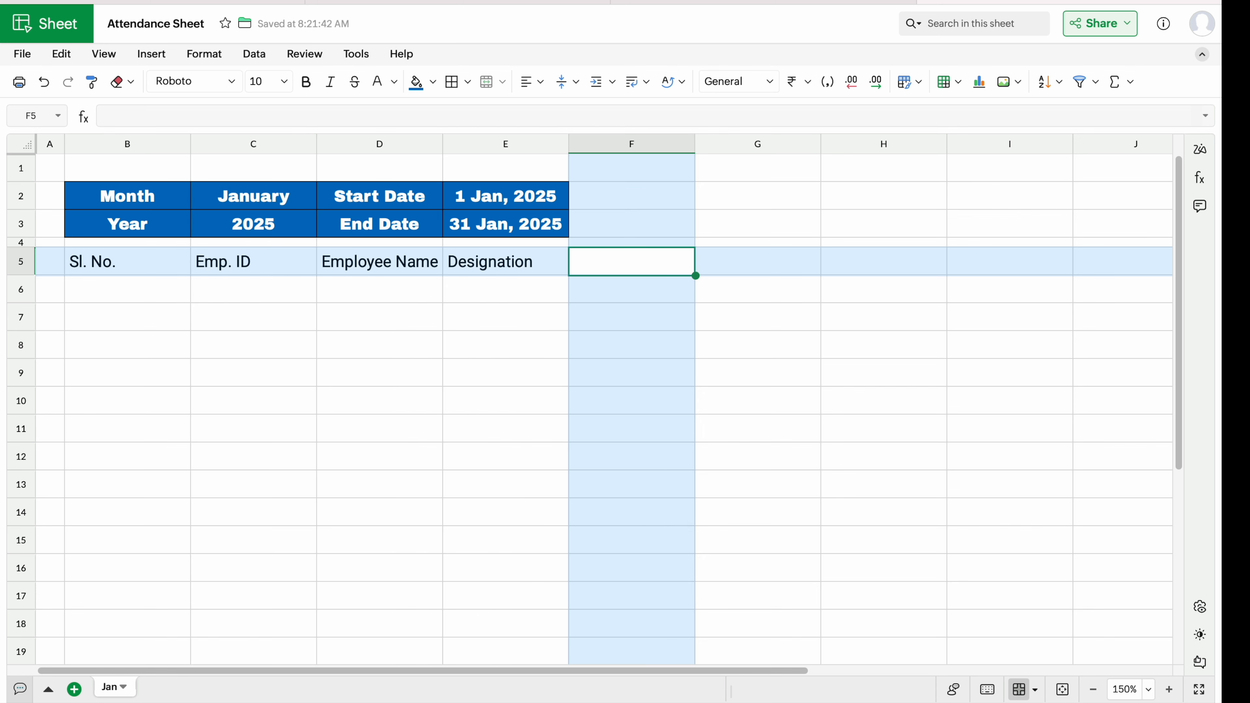
Merge and centre each header in columns B to E separately across rows 5 and 6.
left_click(134, 262)
left_click_drag(134, 262, 134, 284)
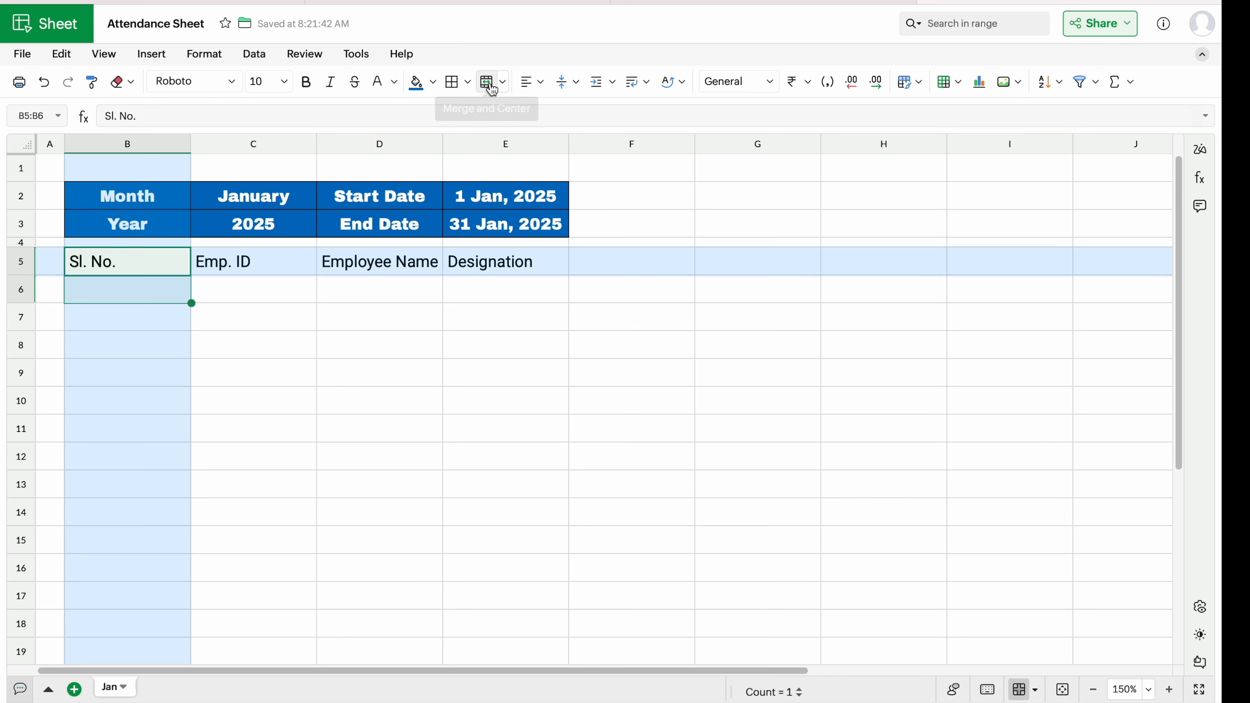
left_click(489, 87)
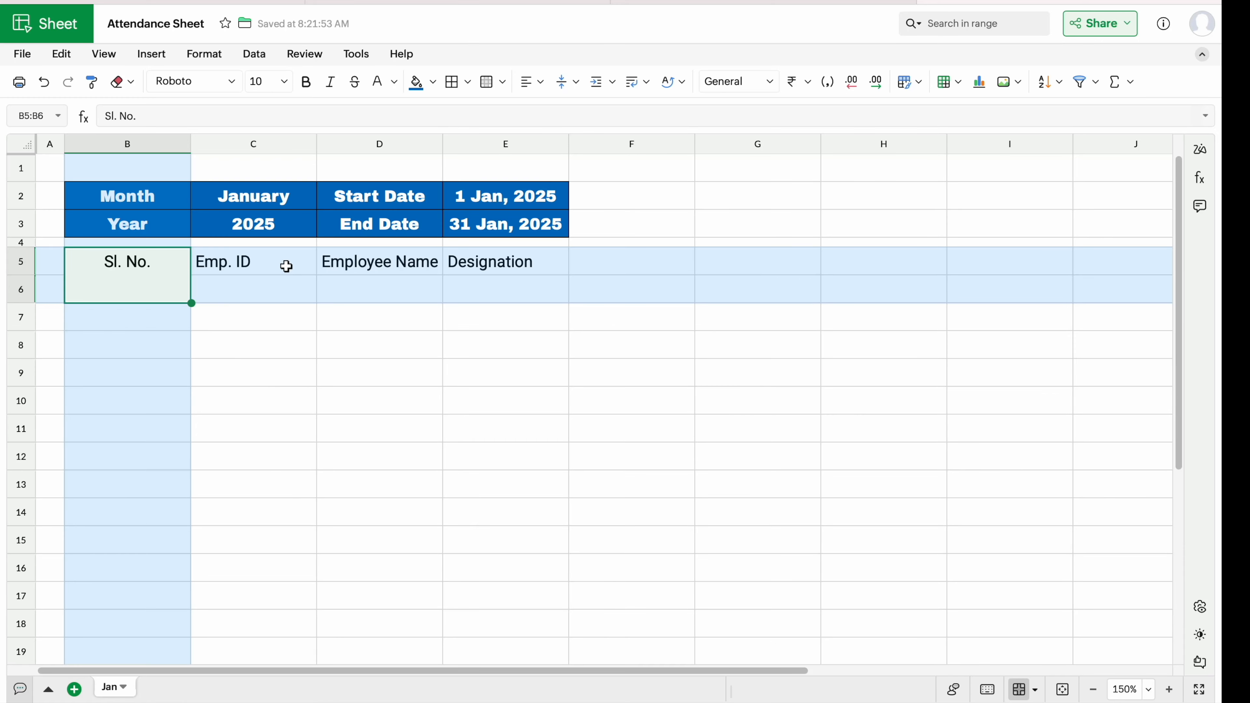
left_click_drag(286, 266, 283, 290)
left_click(488, 84)
left_click_drag(383, 268, 382, 292)
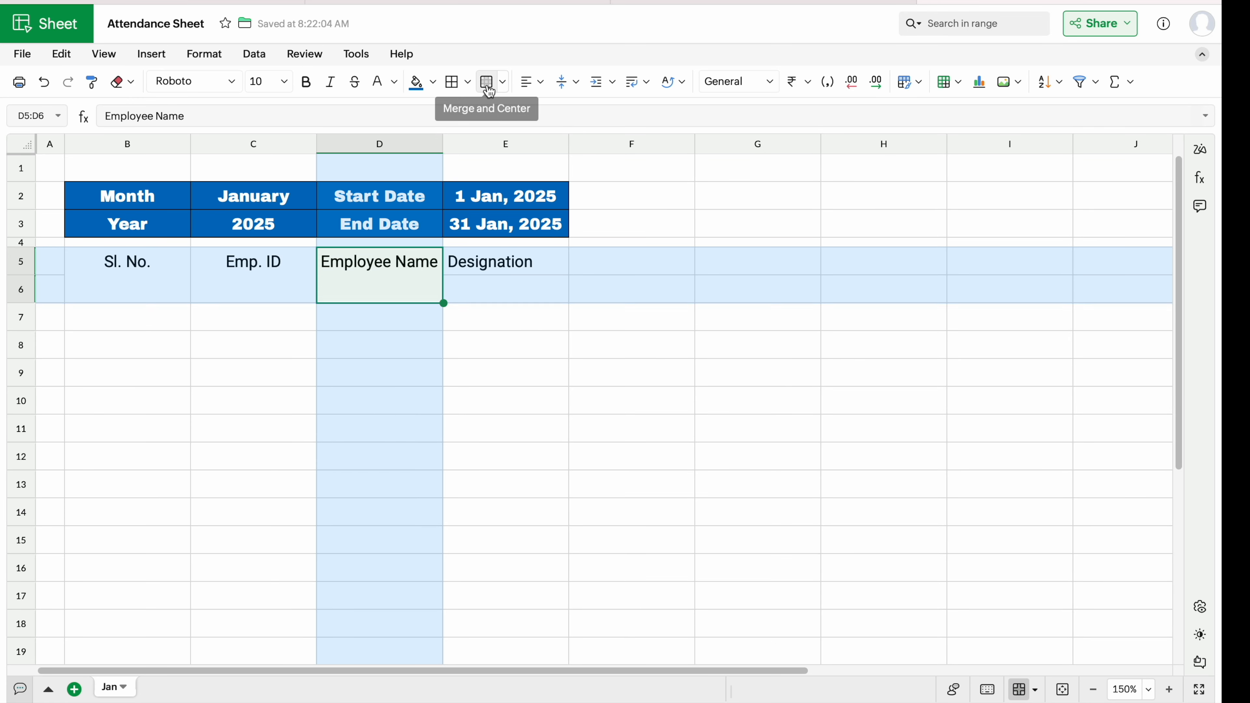
left_click(488, 89)
left_click_drag(511, 261, 510, 279)
left_click(489, 88)
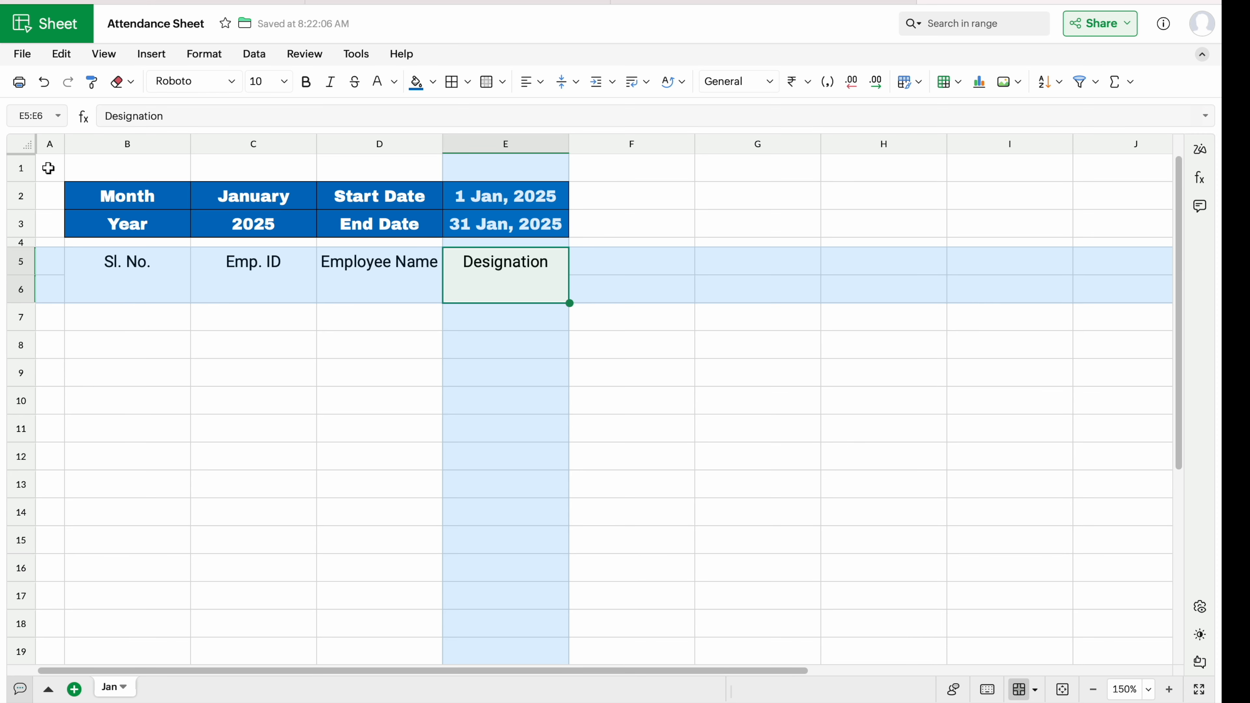
Set the vertical alignment of the whole sheet to middle.
left_click(24, 144)
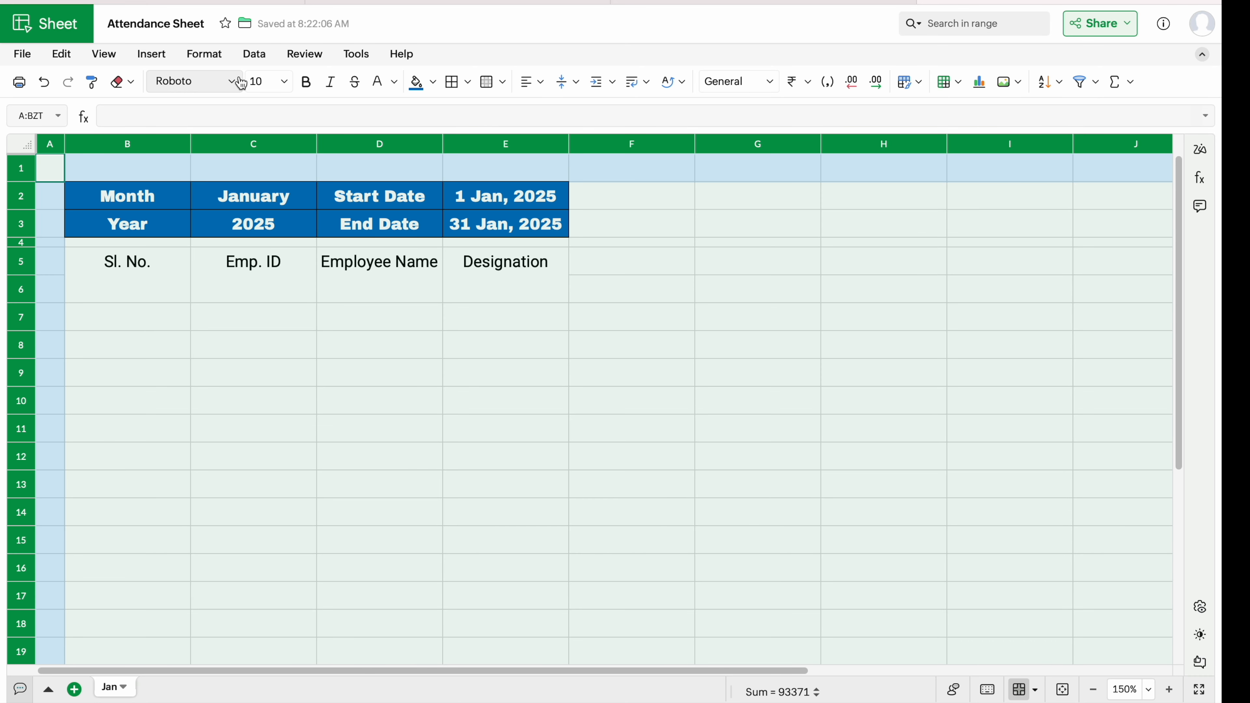
left_click(576, 84)
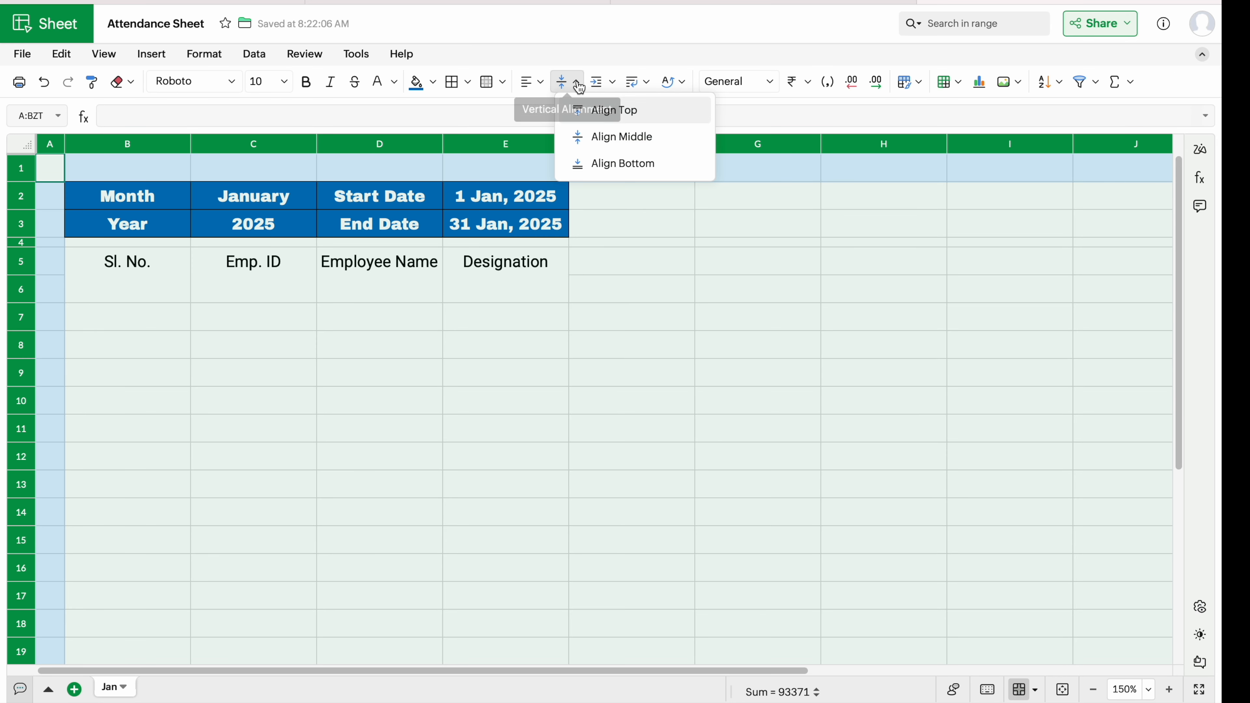
left_click(607, 141)
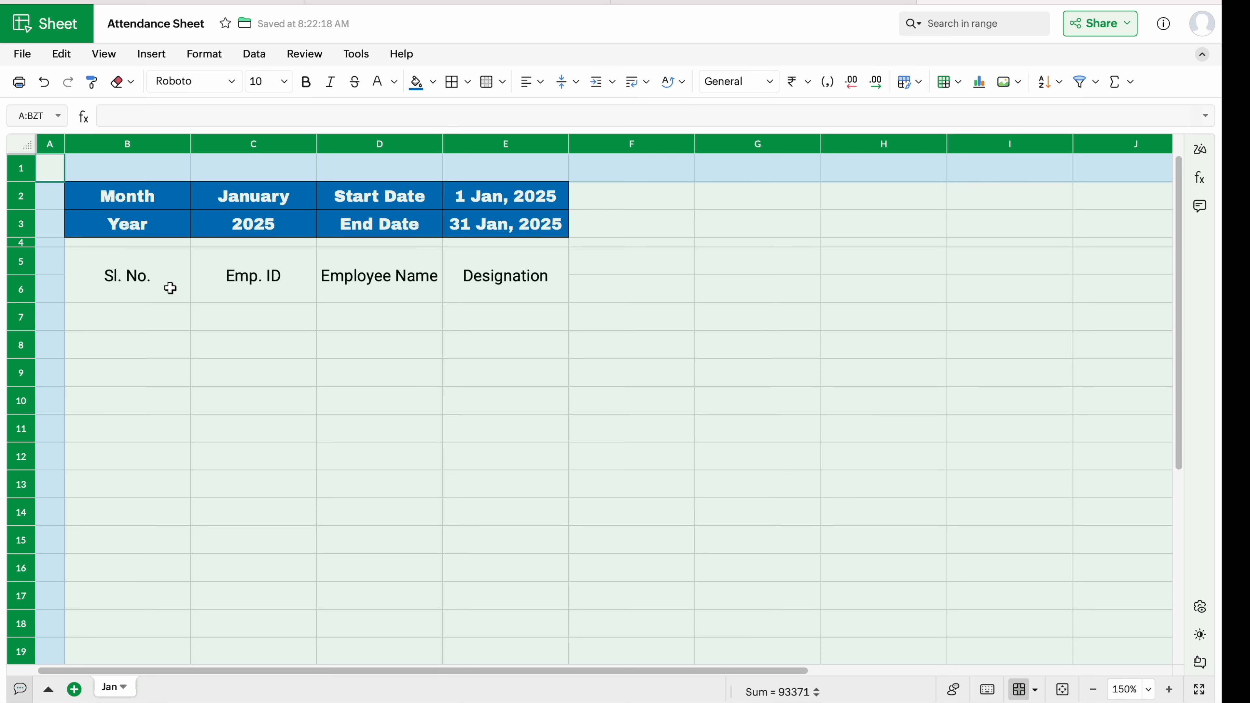
Fill the Sl. No. column from B7 to B16 with horizontally centred serial numbers 1 to 10.
left_click(123, 312)
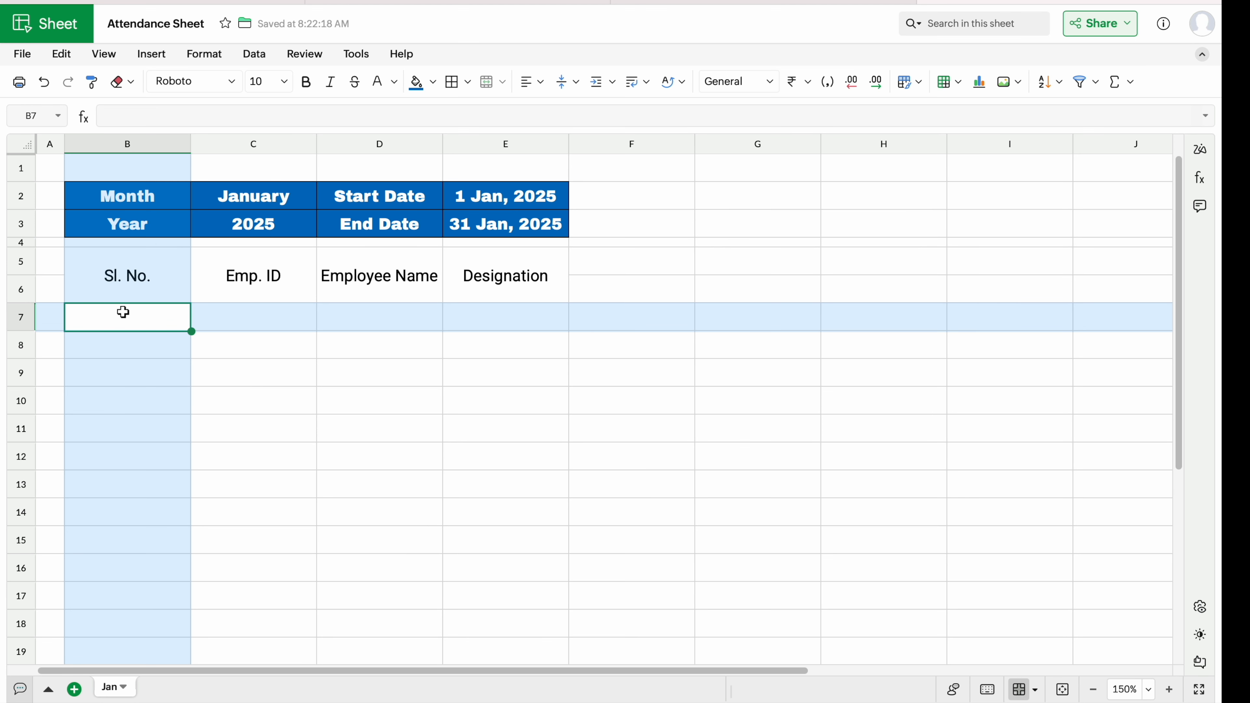
type("1")
key("Return")
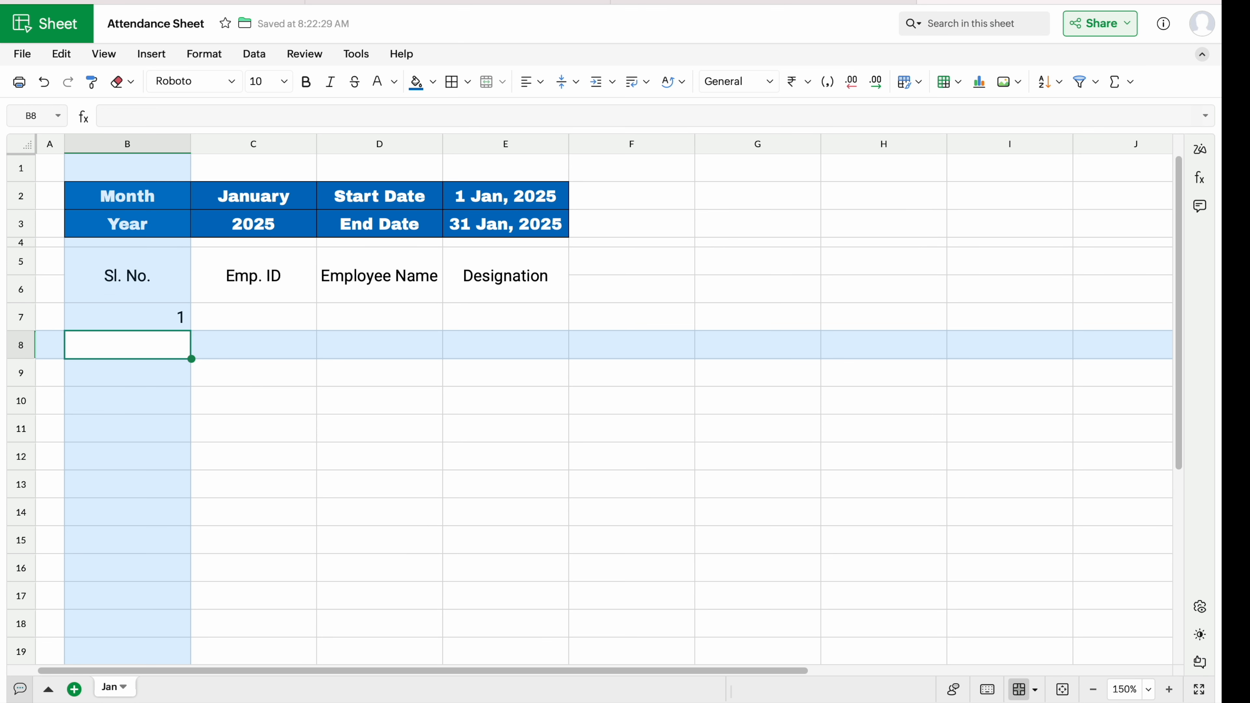
left_click(154, 315)
left_click(541, 83)
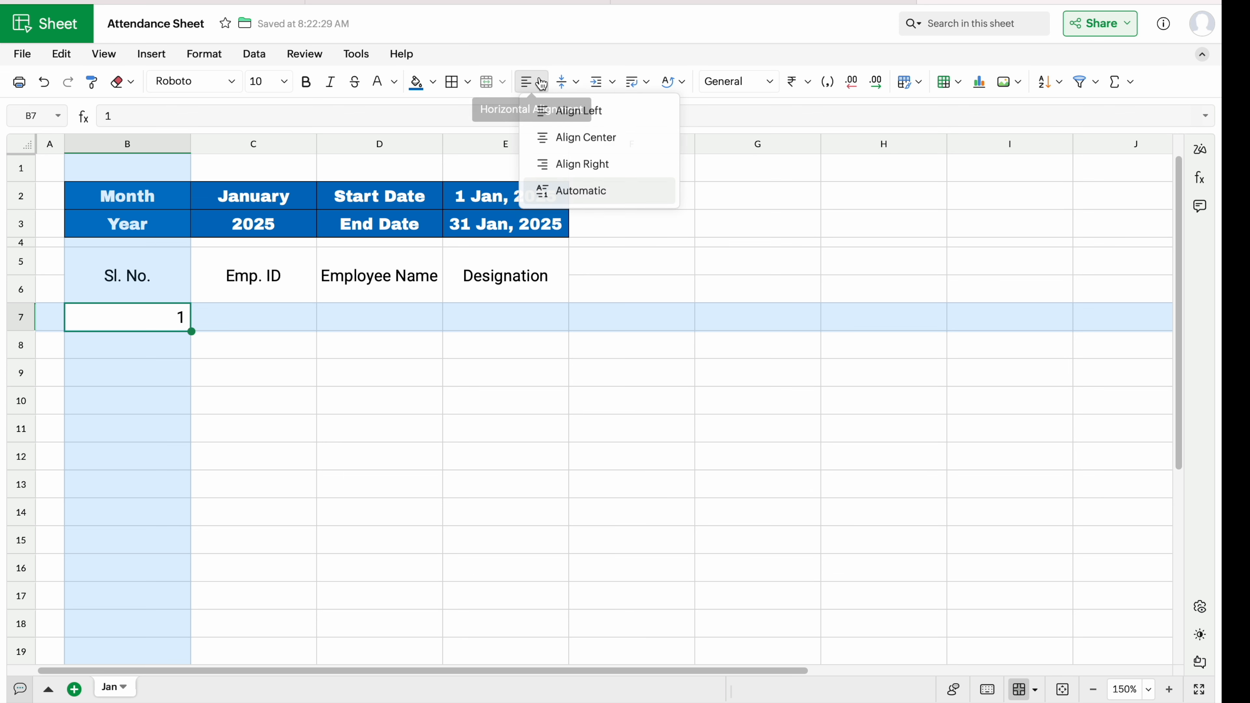
left_click(573, 138)
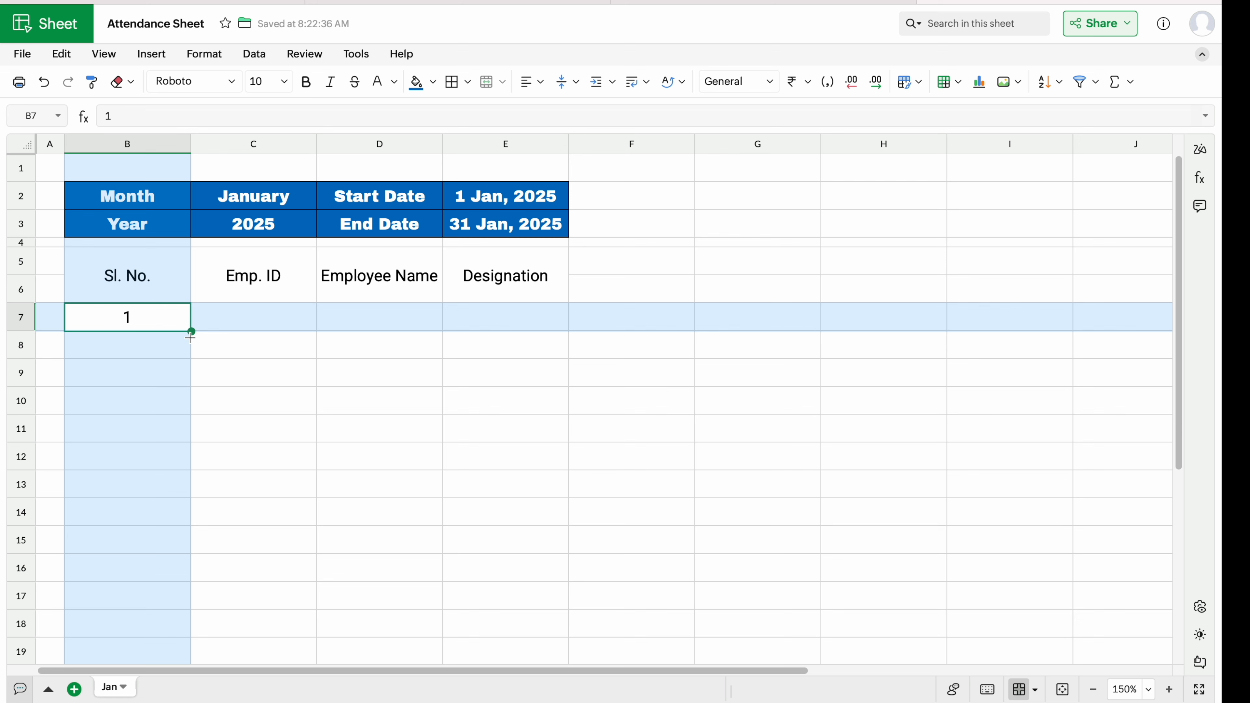
left_click_drag(190, 337, 191, 582)
left_click(185, 546)
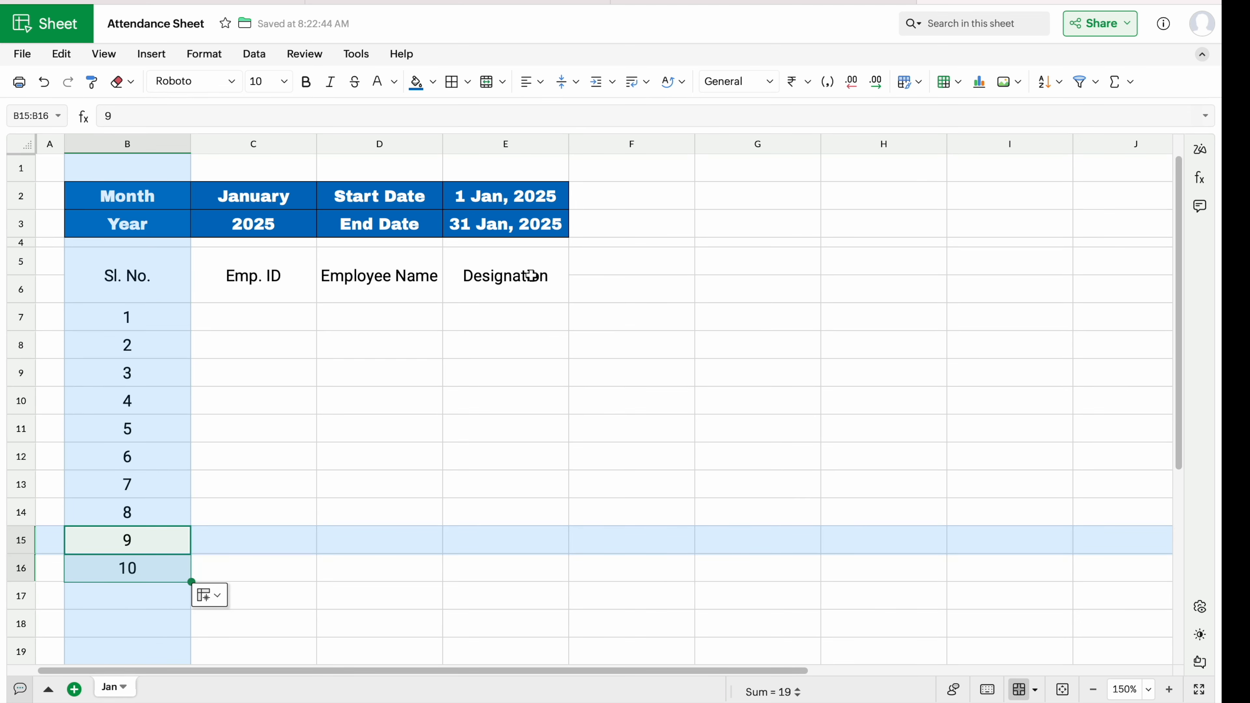
Link cell F6 to the start date with the formula =E2.
left_click(615, 286)
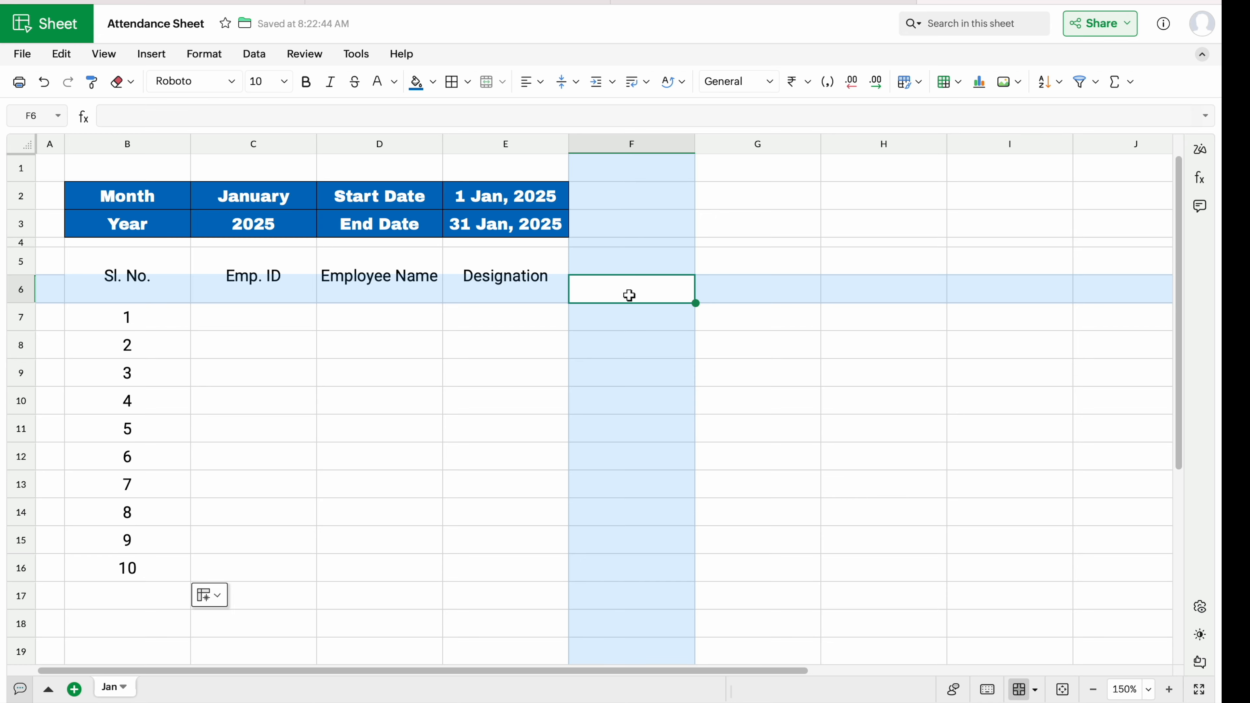
type("=")
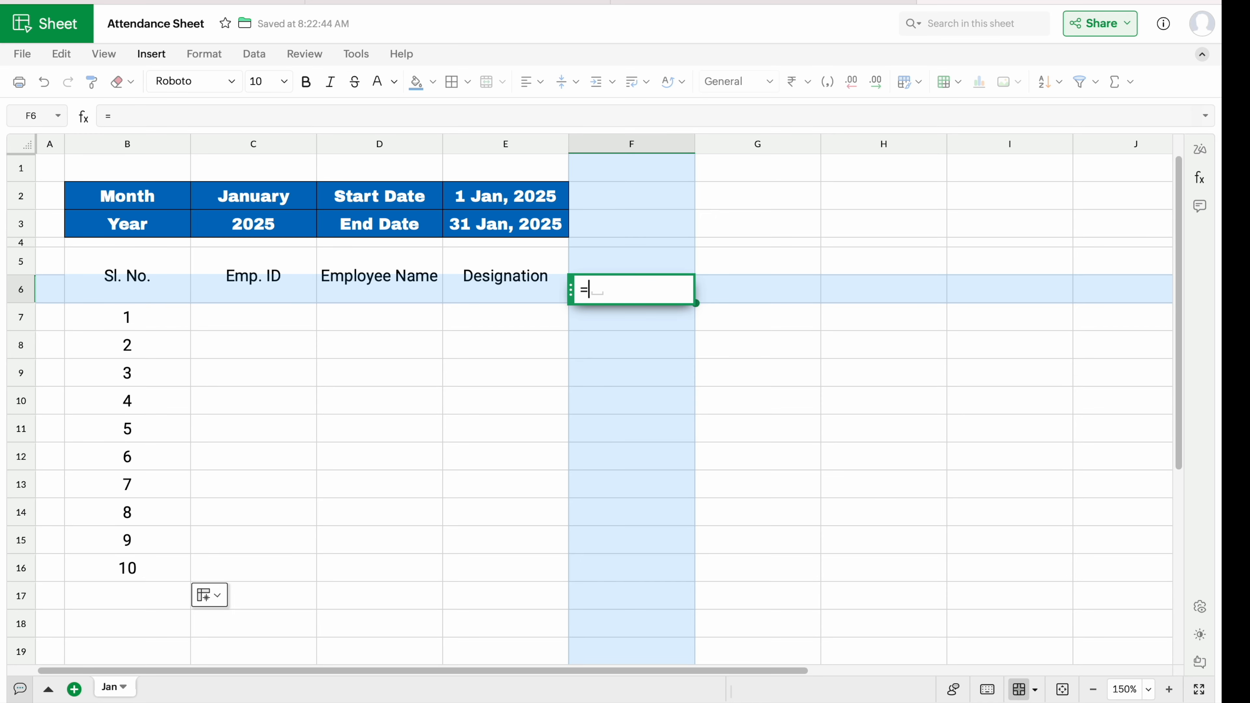
left_click(505, 196)
key("Return")
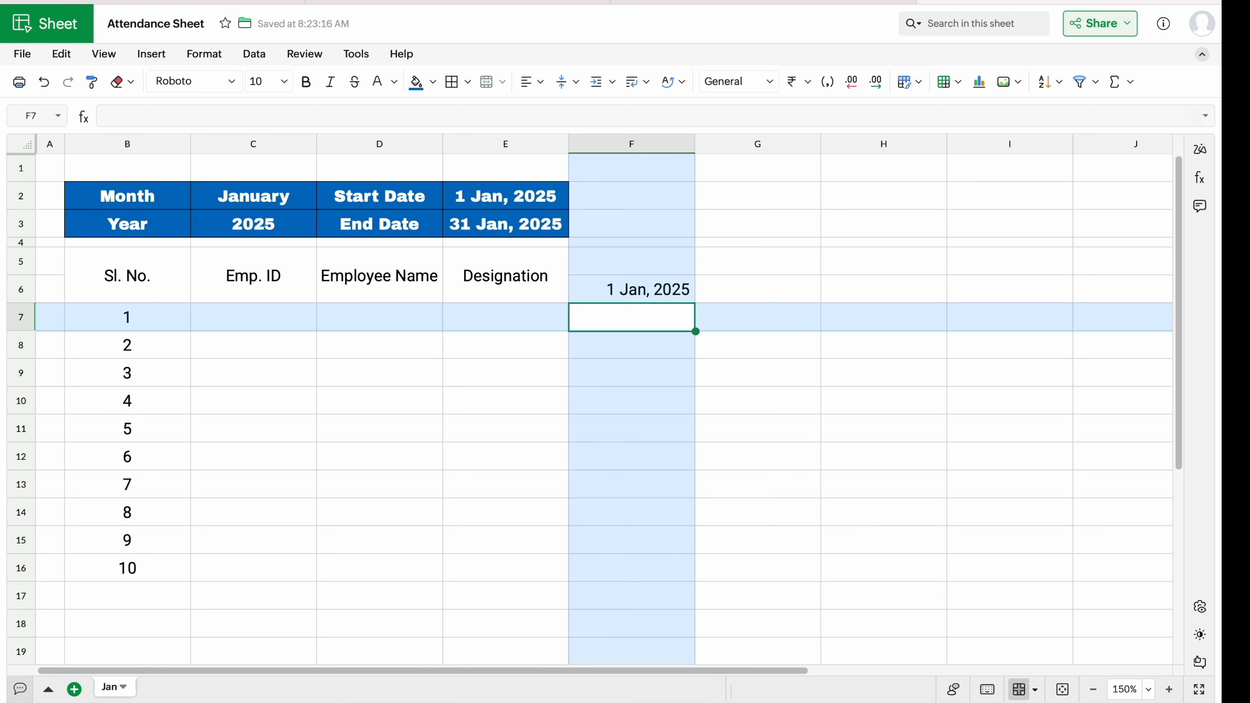
Enter the next-day formula =IF(F6<$E$3,F6+1,"") in G6, with the end date as an absolute reference.
left_click(644, 290)
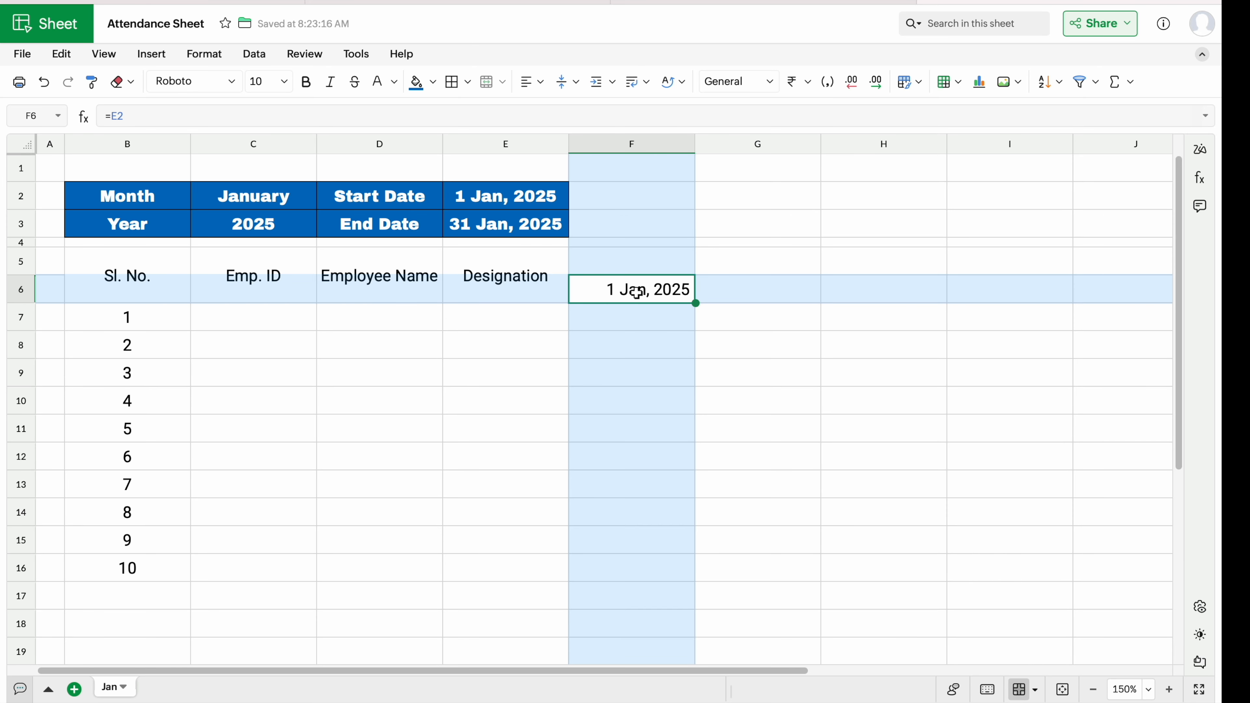
key("Tab")
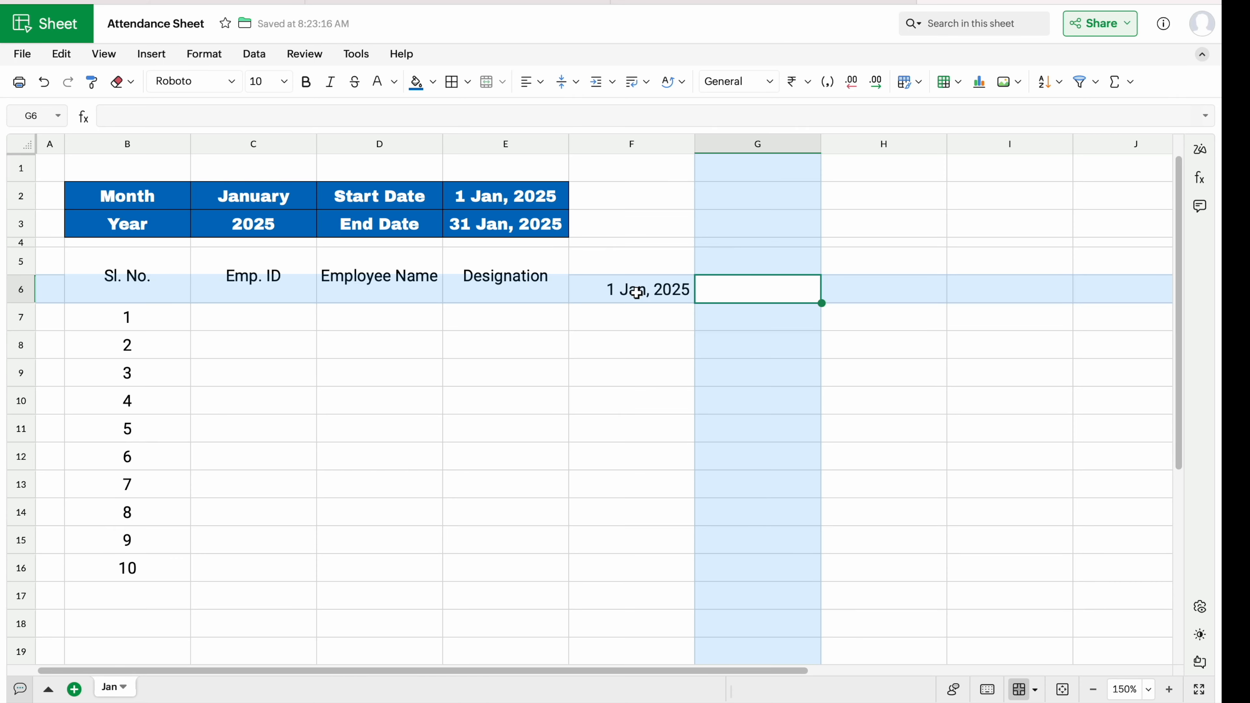
type("=")
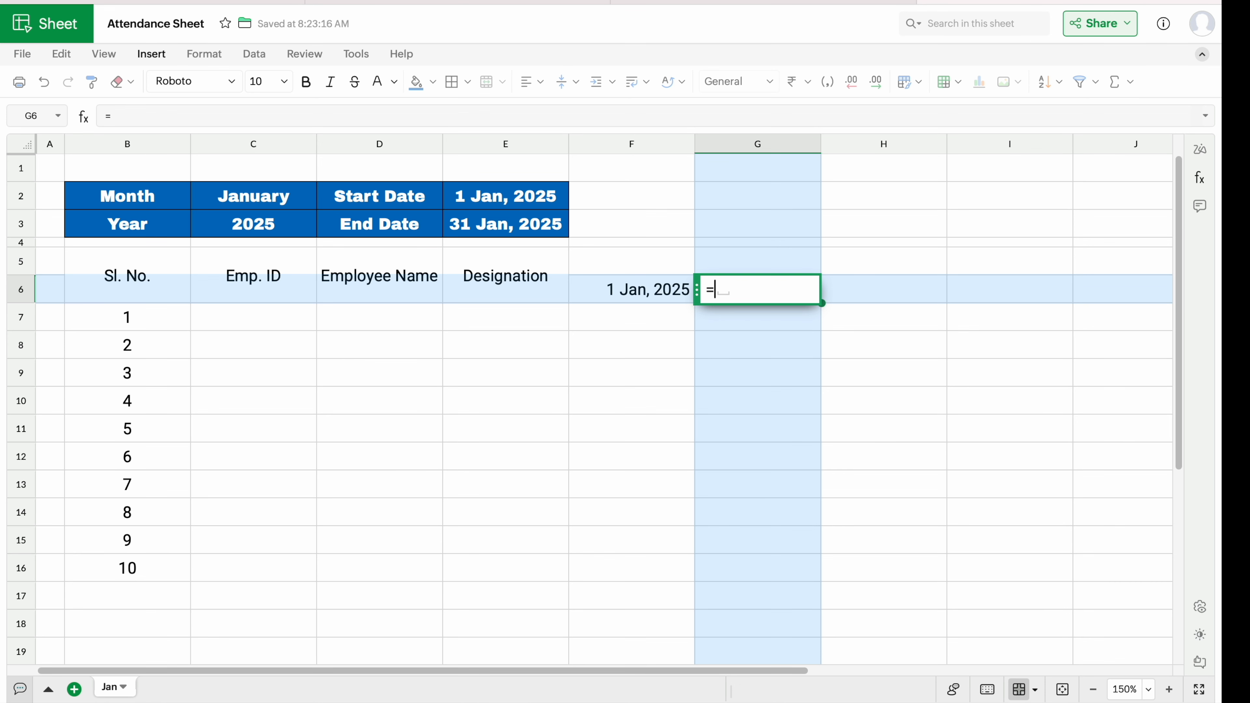
type("IF")
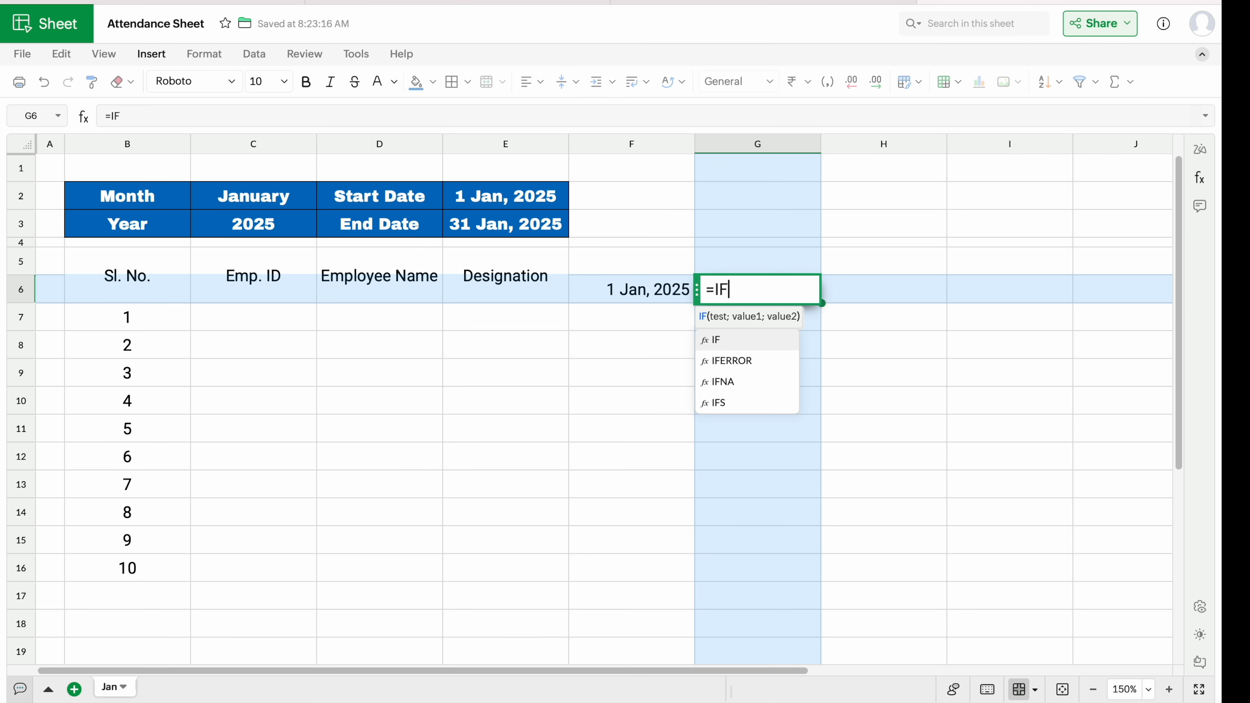
left_click(727, 343)
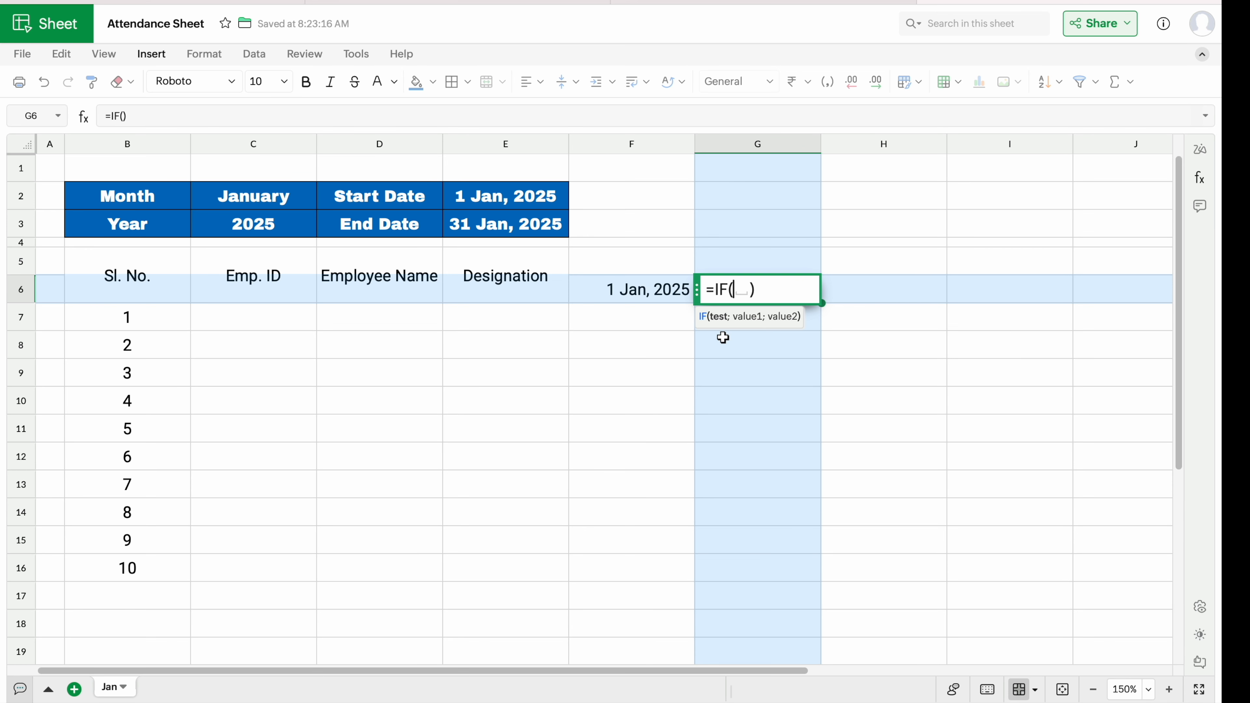
left_click(658, 290)
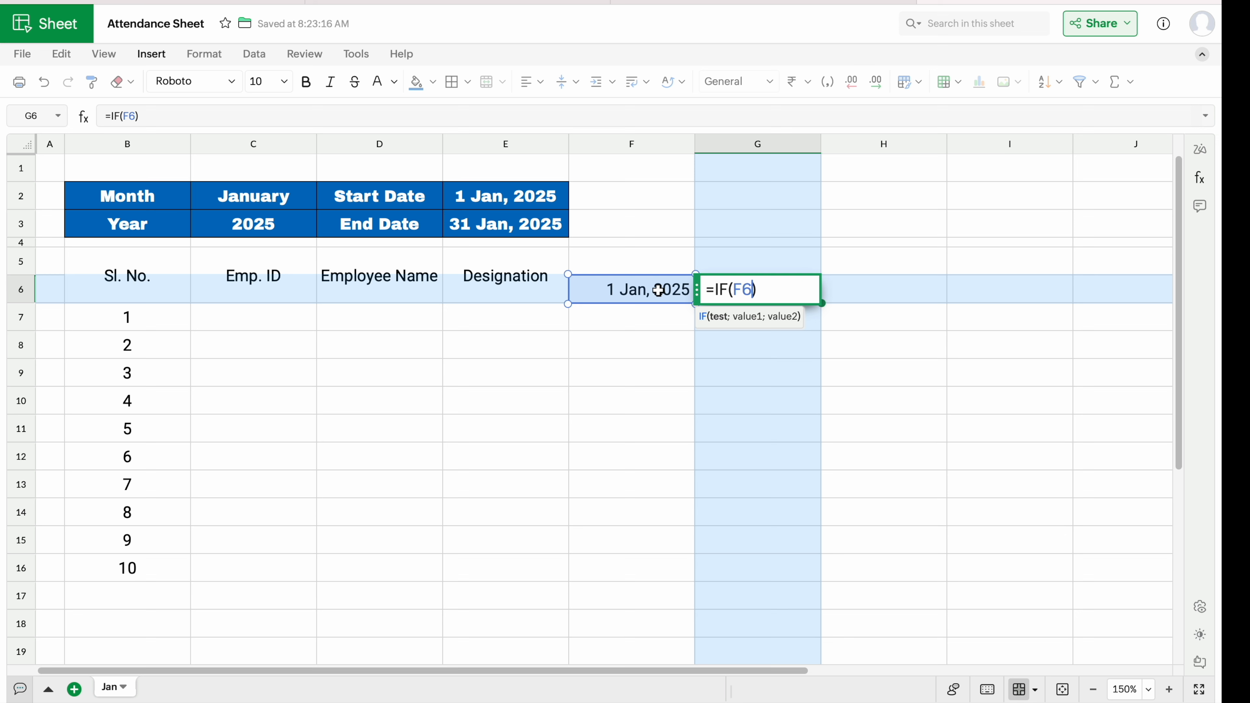
type("<")
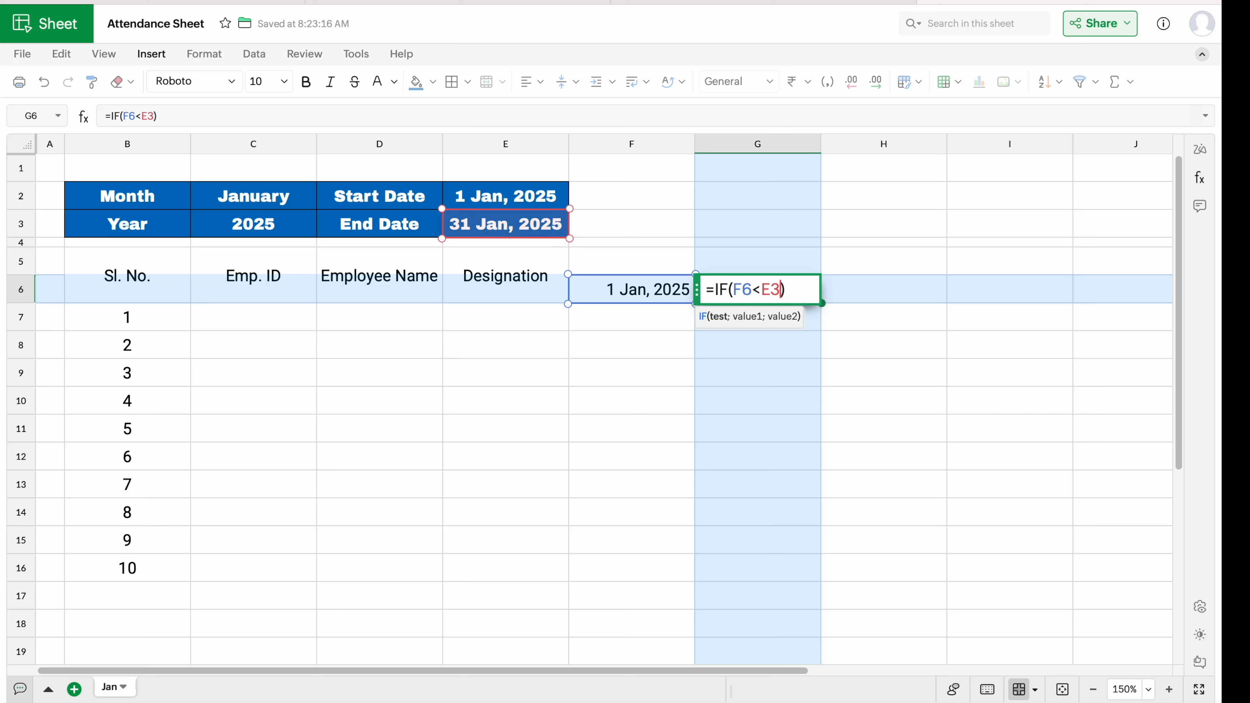
key("F4")
type(",")
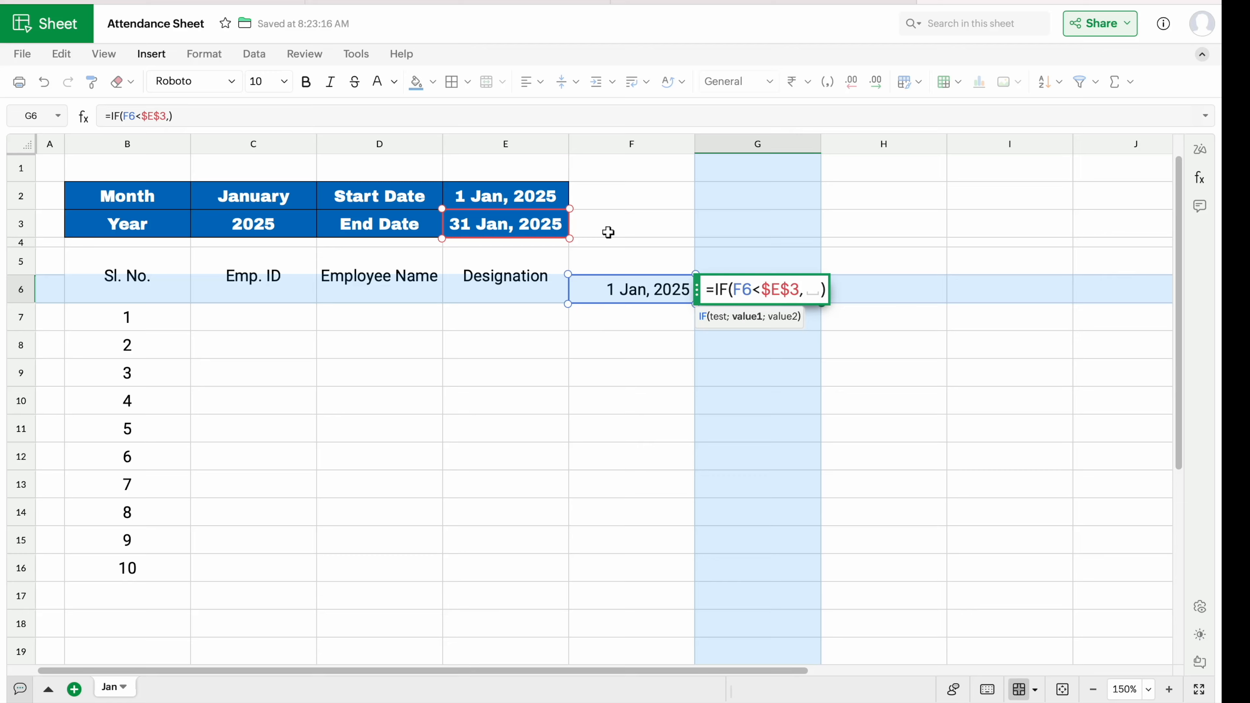
left_click(631, 290)
type("+")
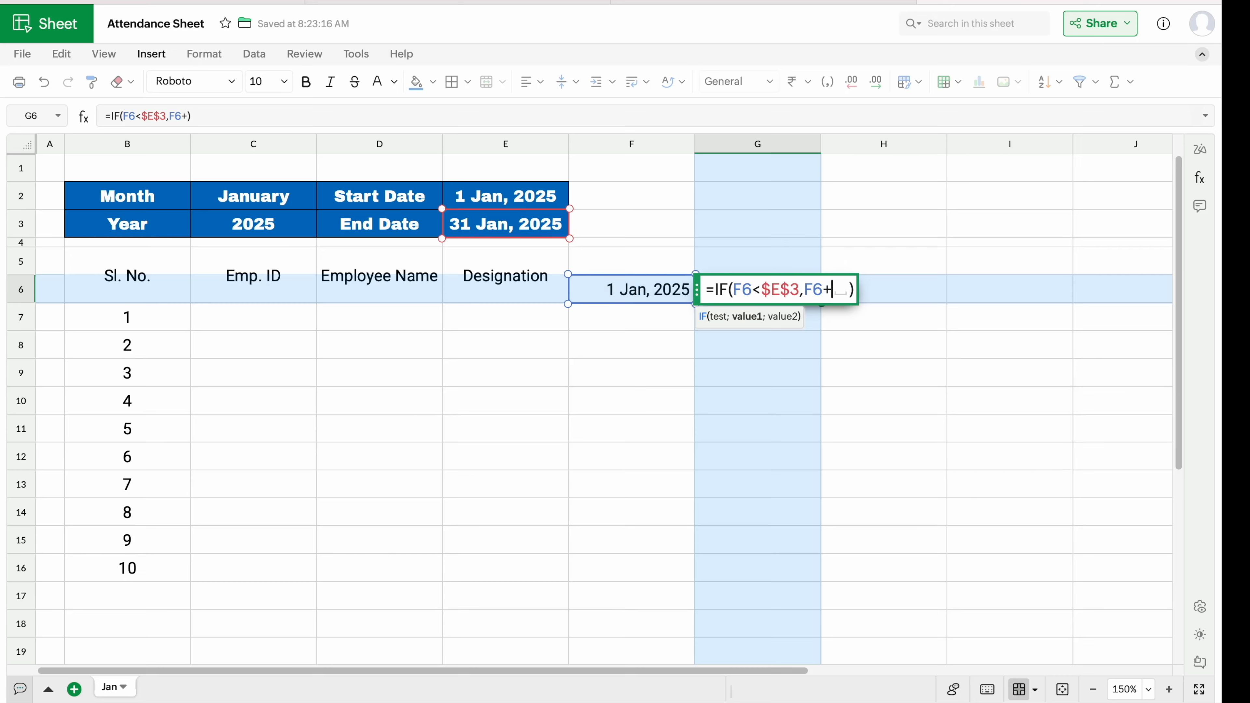
type("1,")
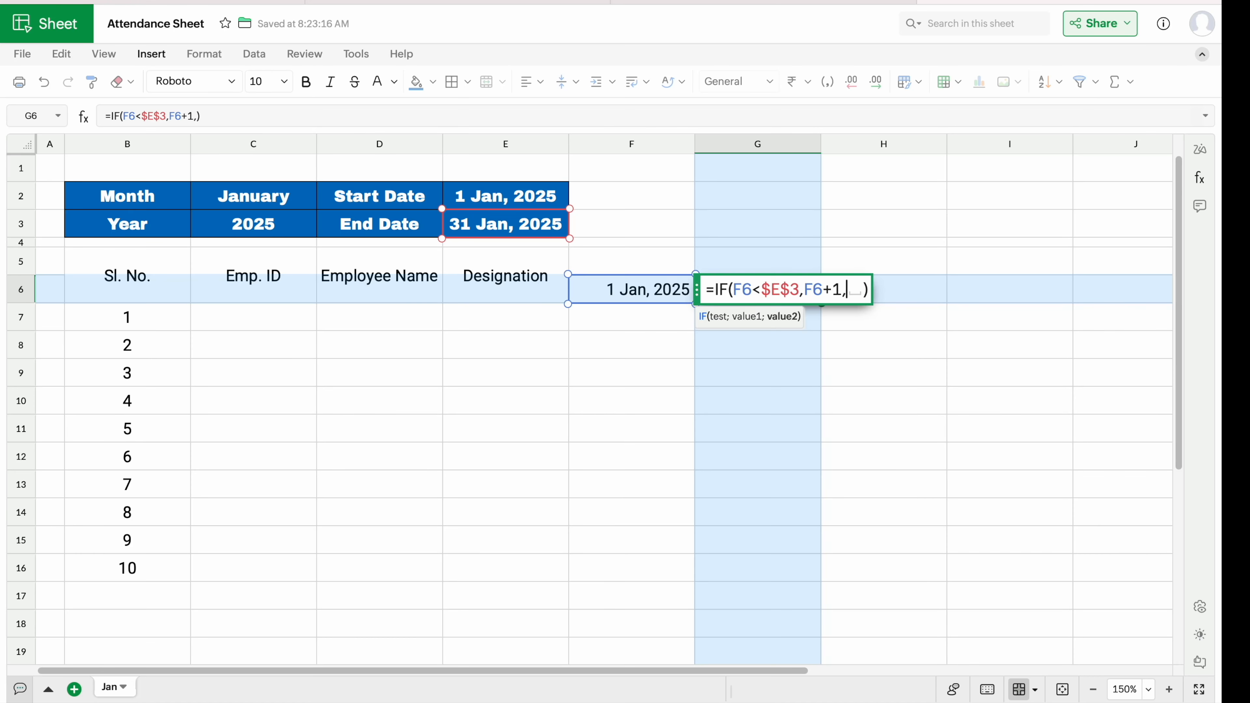
type("\"\"")
key("Return")
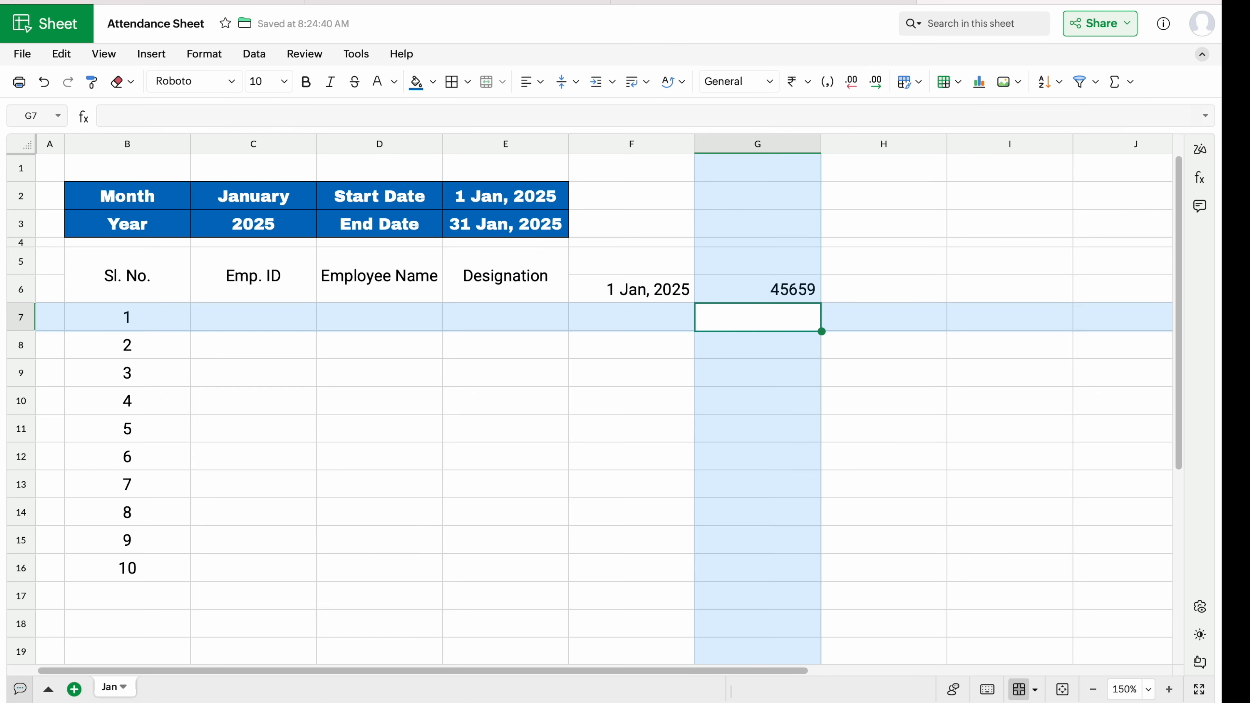
Apply the custom format dd to the date cells F6:G6 and centre them horizontally.
left_click(790, 292)
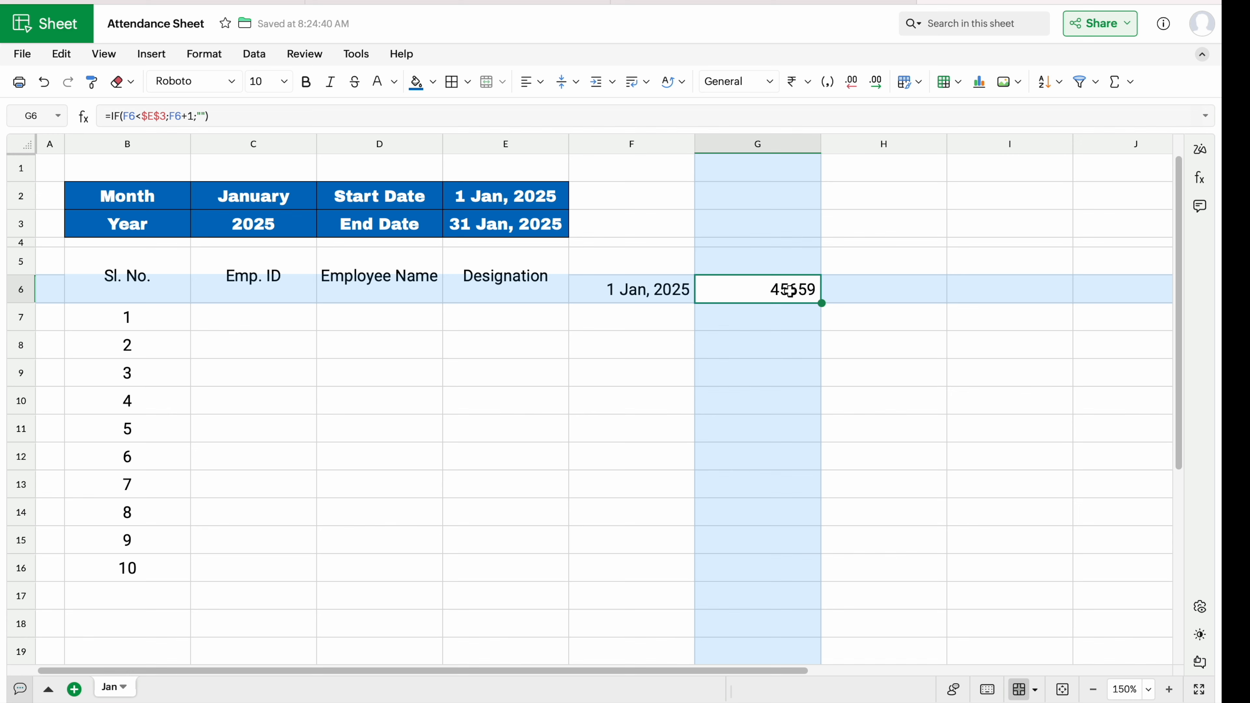
left_click(638, 289)
left_click_drag(639, 289, 788, 289)
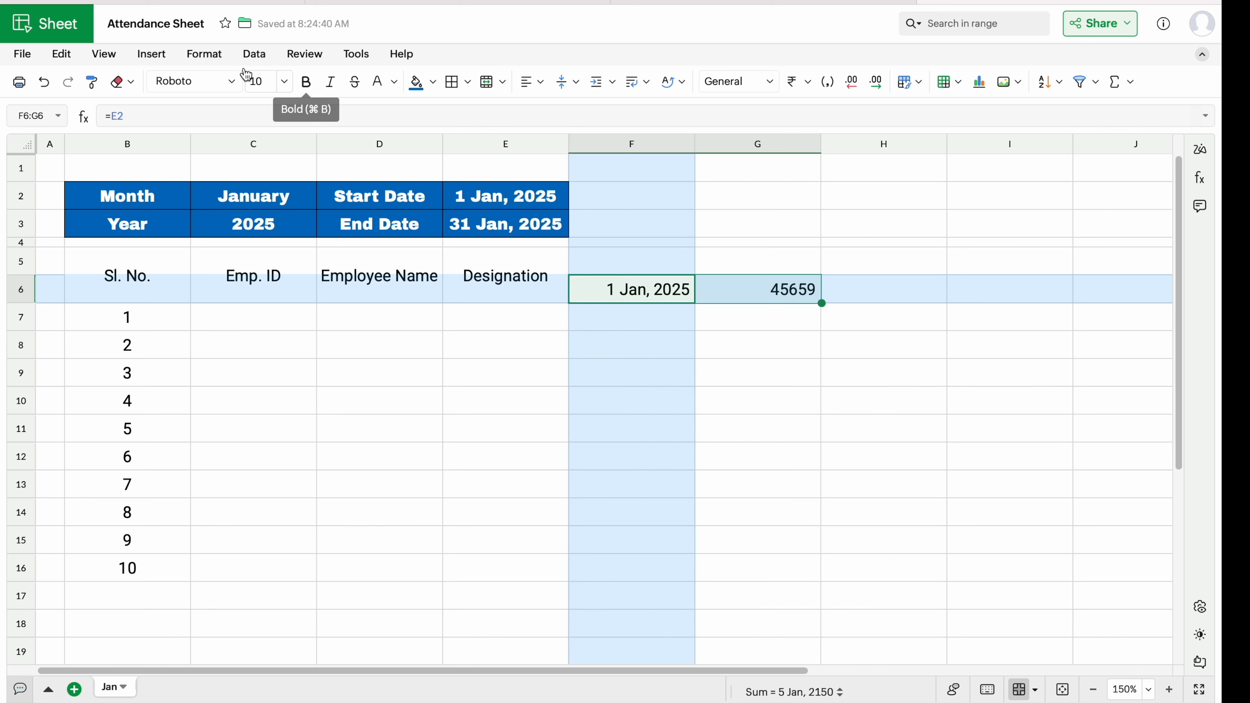
left_click(205, 55)
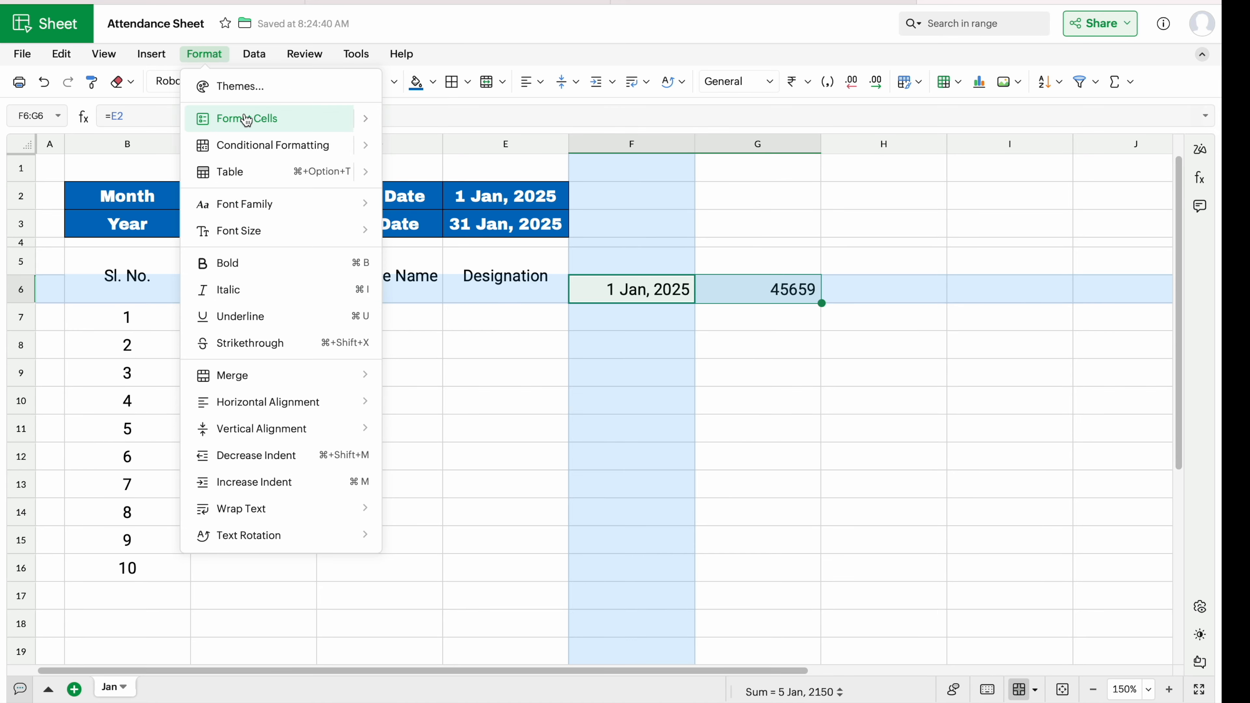
mouse_move(245, 120)
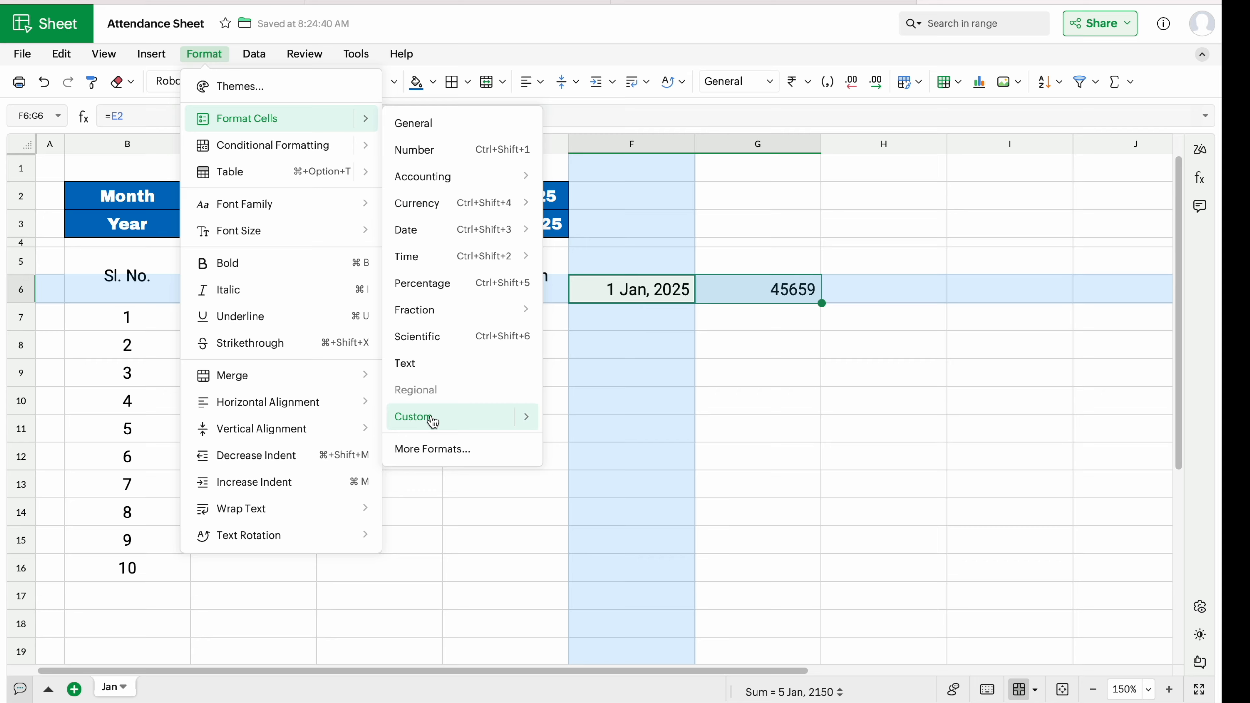
mouse_move(433, 421)
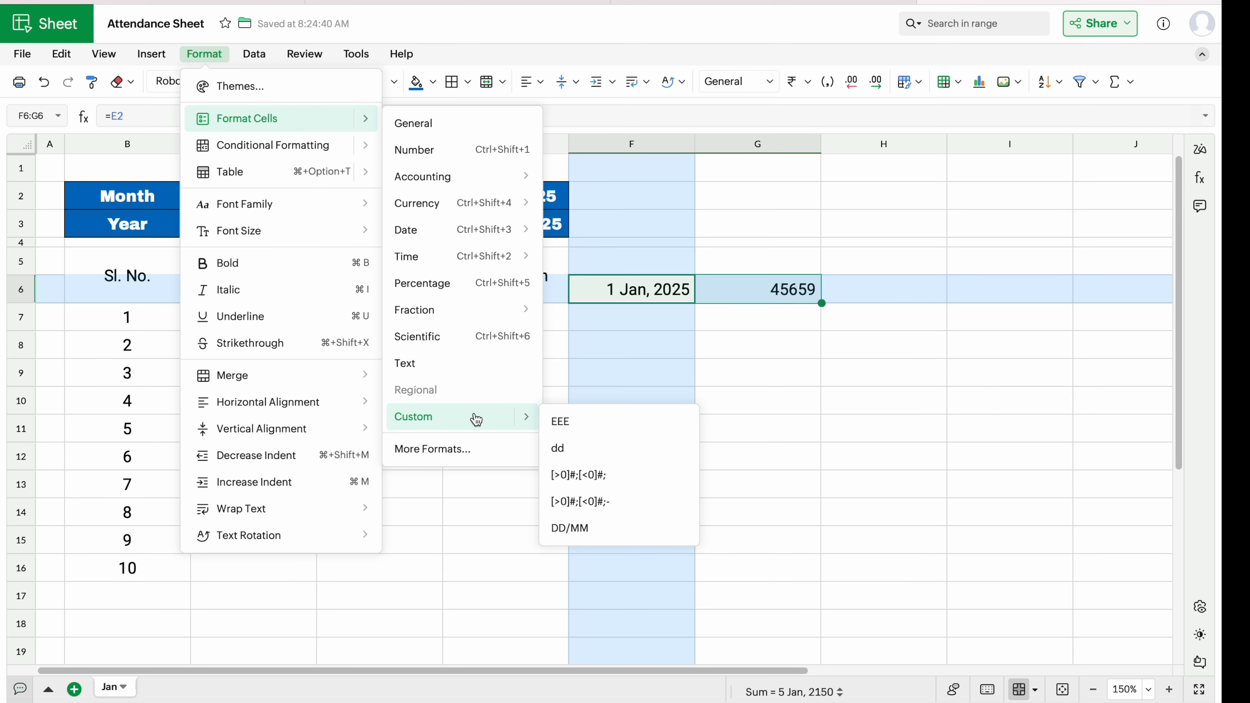
left_click(580, 451)
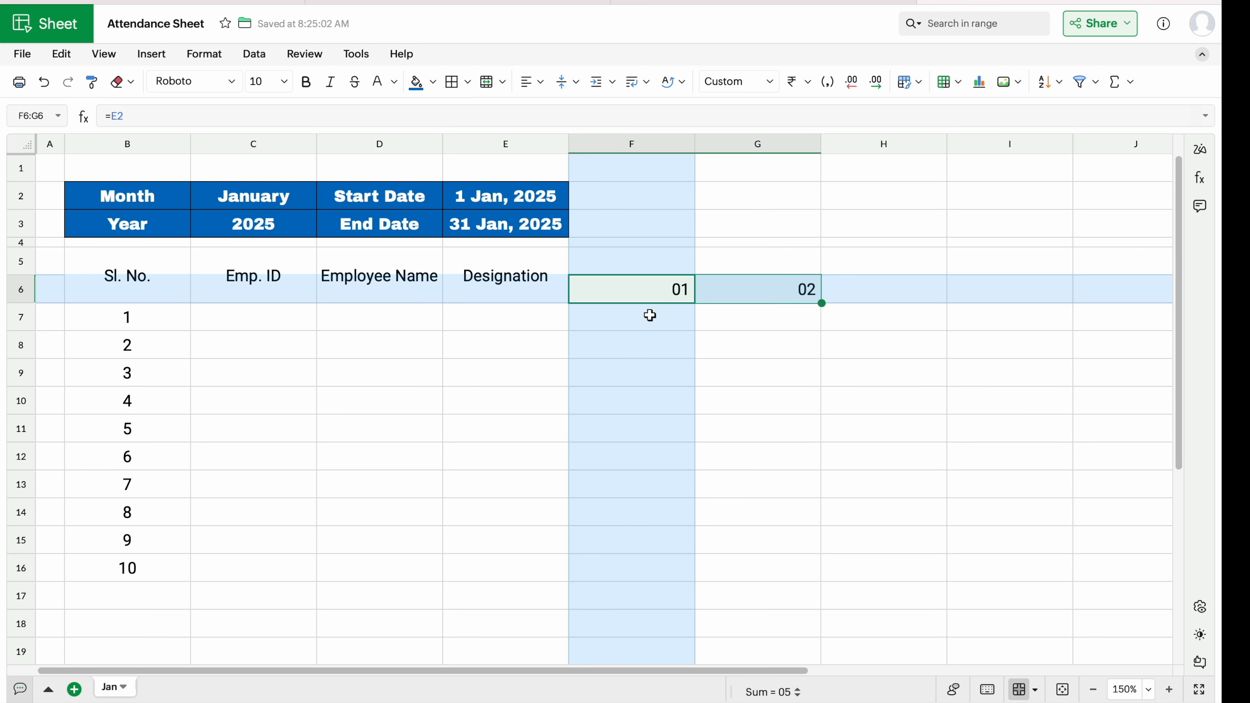
left_click(531, 81)
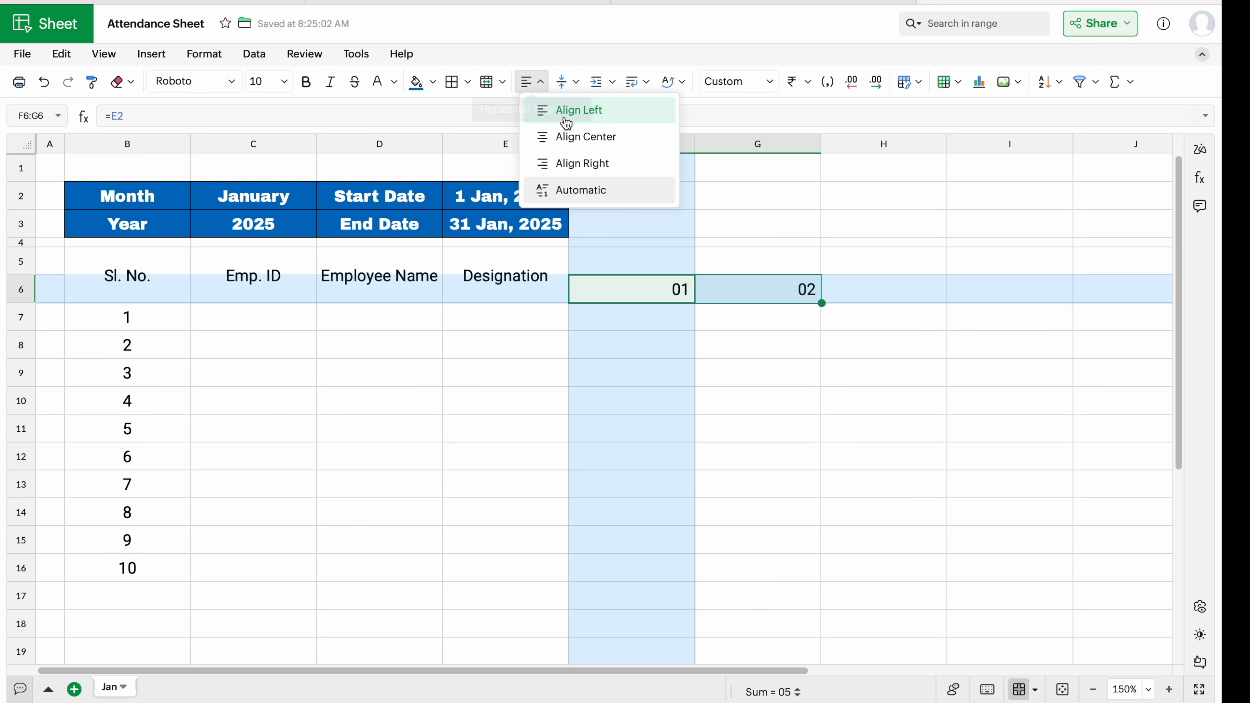
left_click(576, 137)
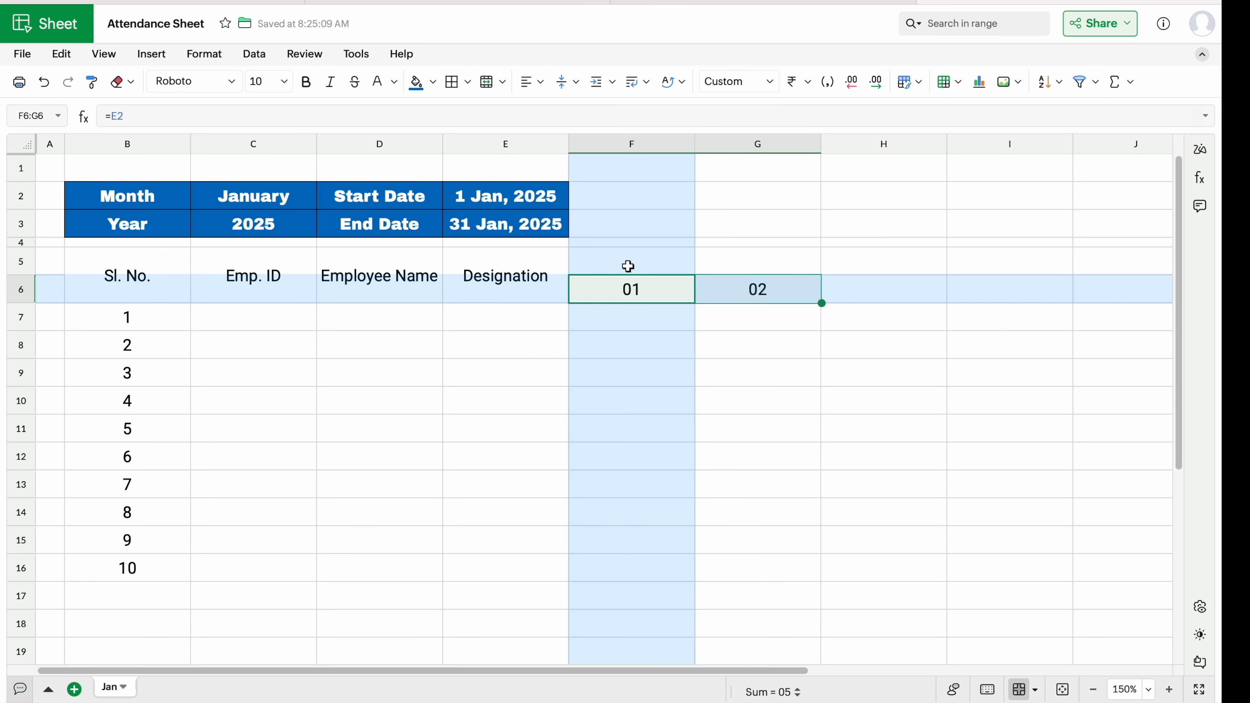
Enter the weekday formula =TEXT(F6,"DDD") in F5 above the first date.
left_click(651, 261)
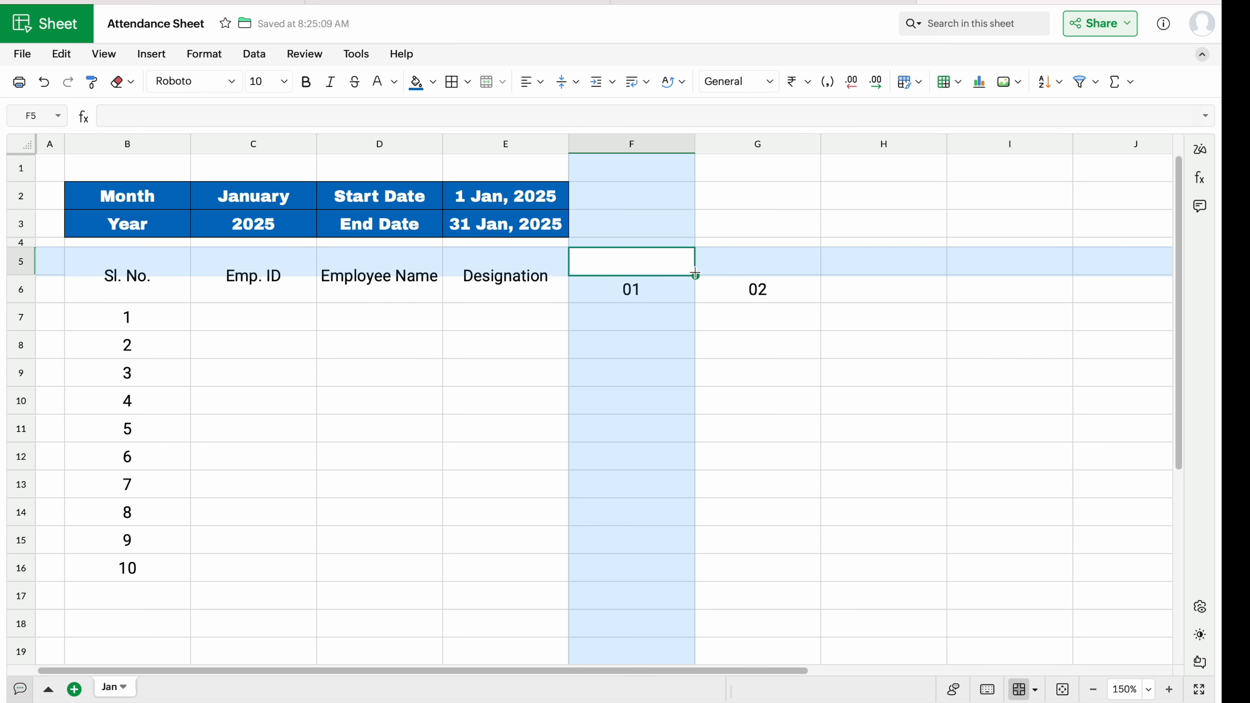
type("=")
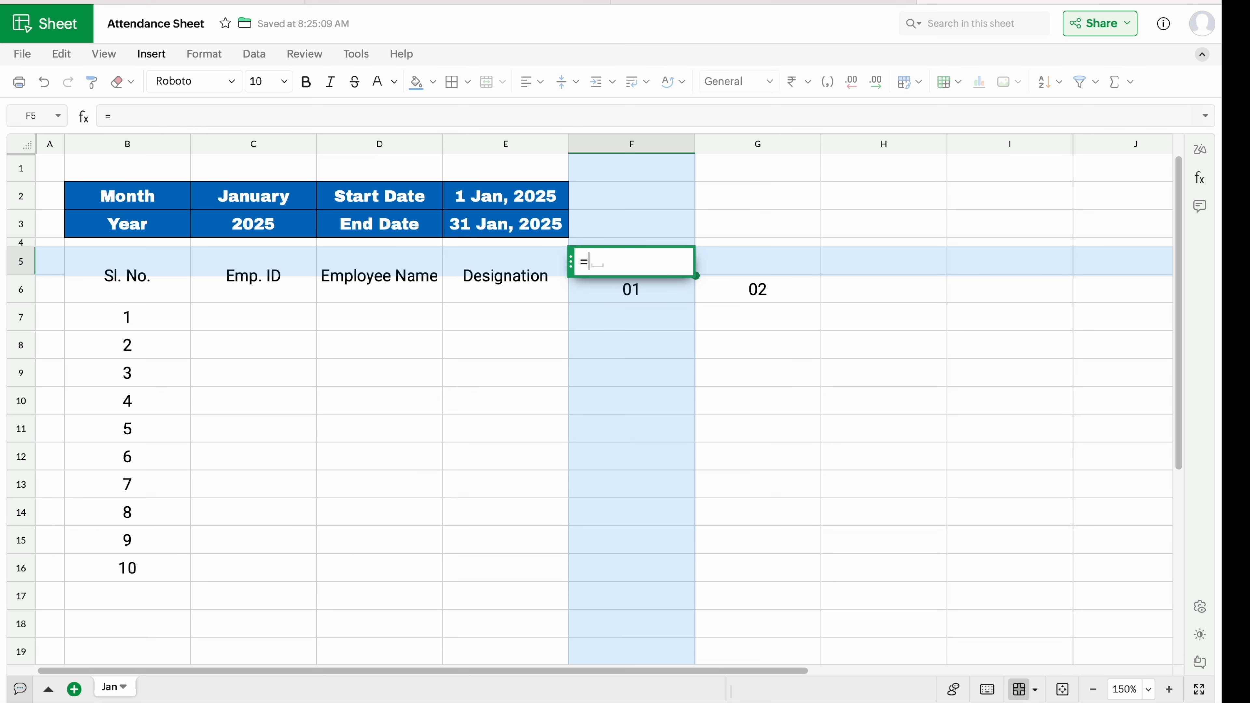
type("TEXT")
left_click(595, 315)
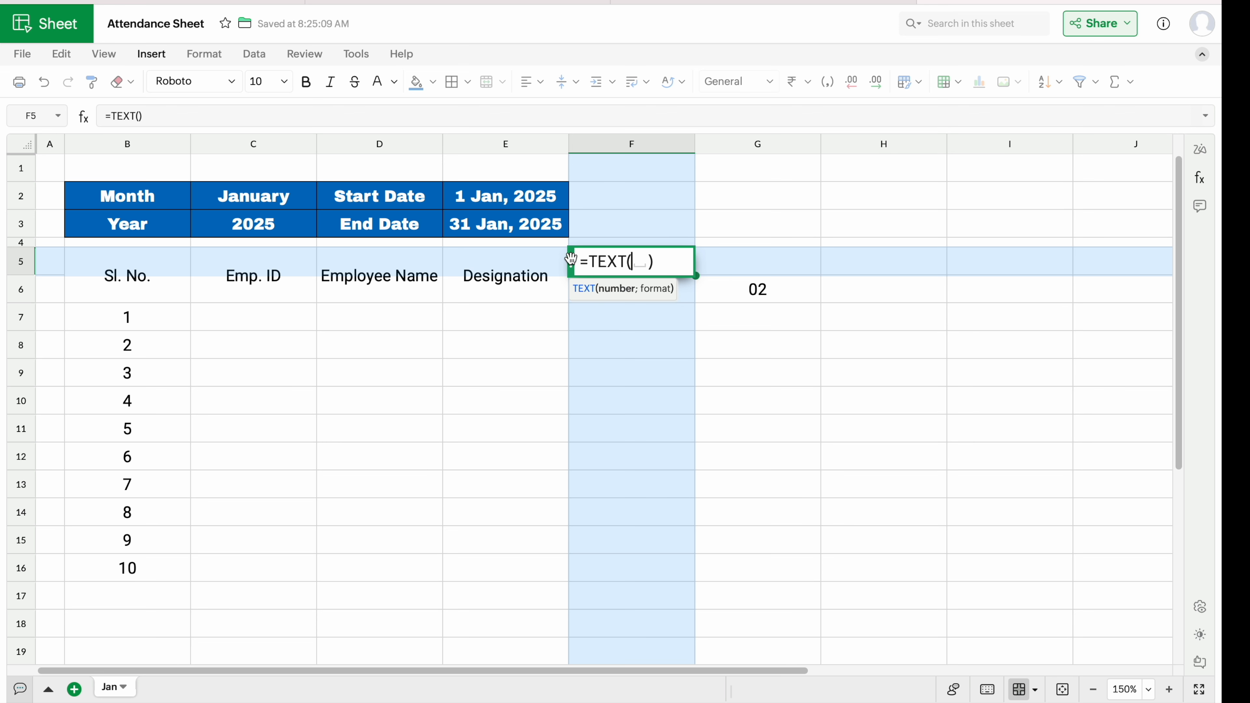
left_click_drag(571, 262, 571, 350)
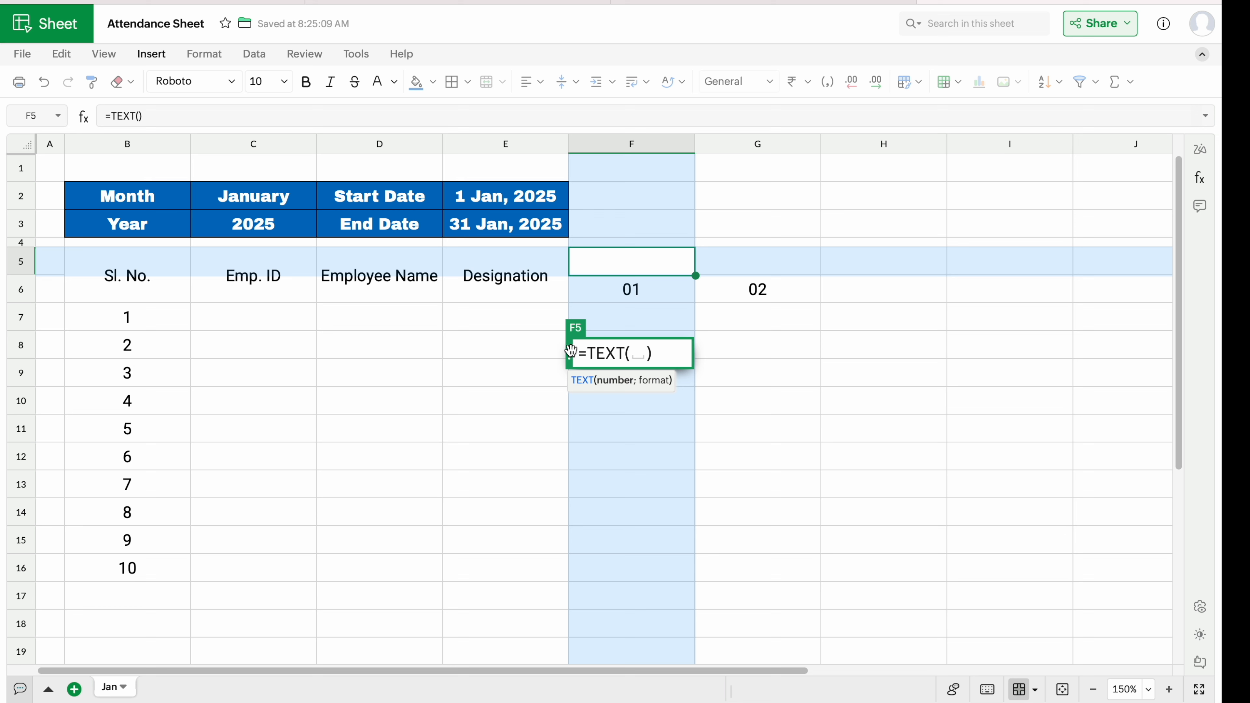
left_click(641, 294)
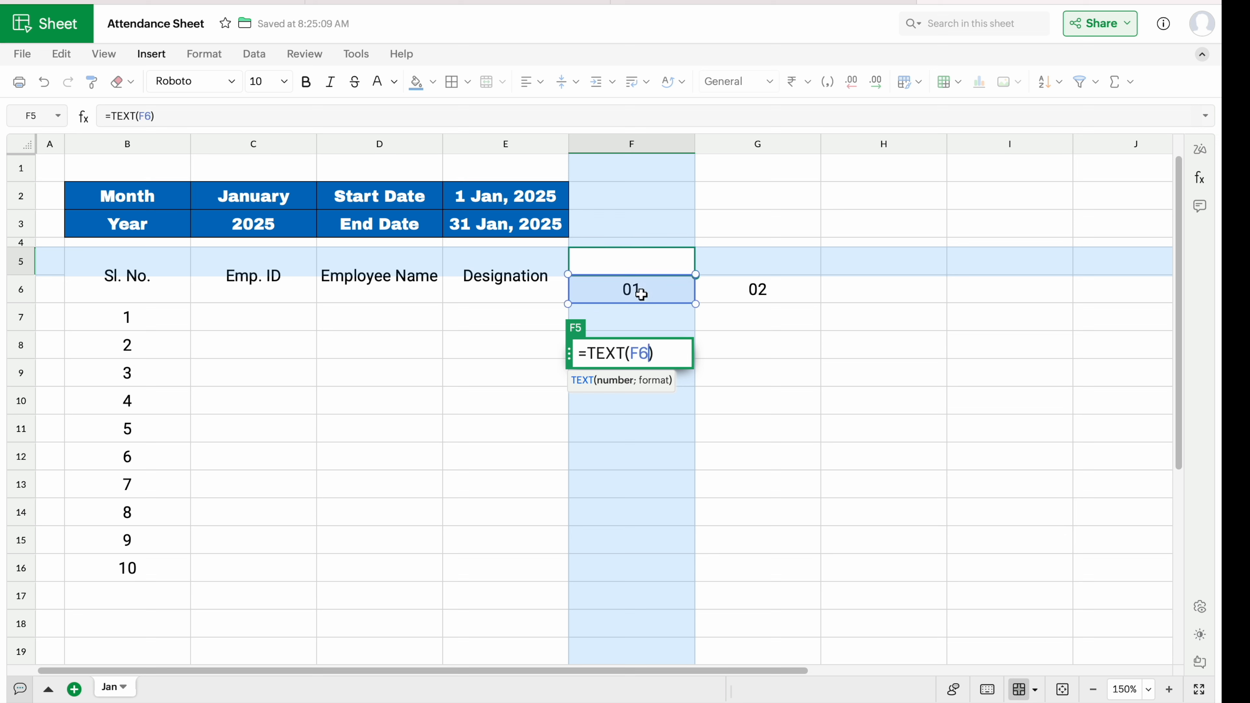
type(",")
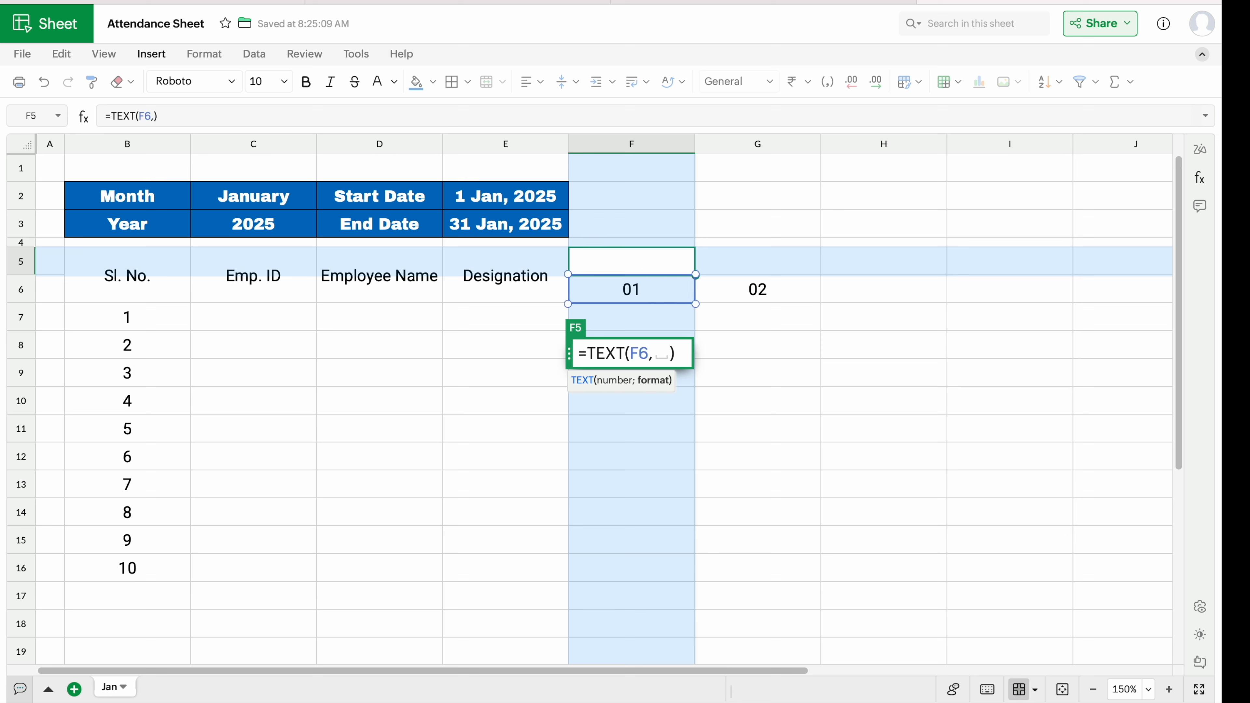
type("\"DDD")
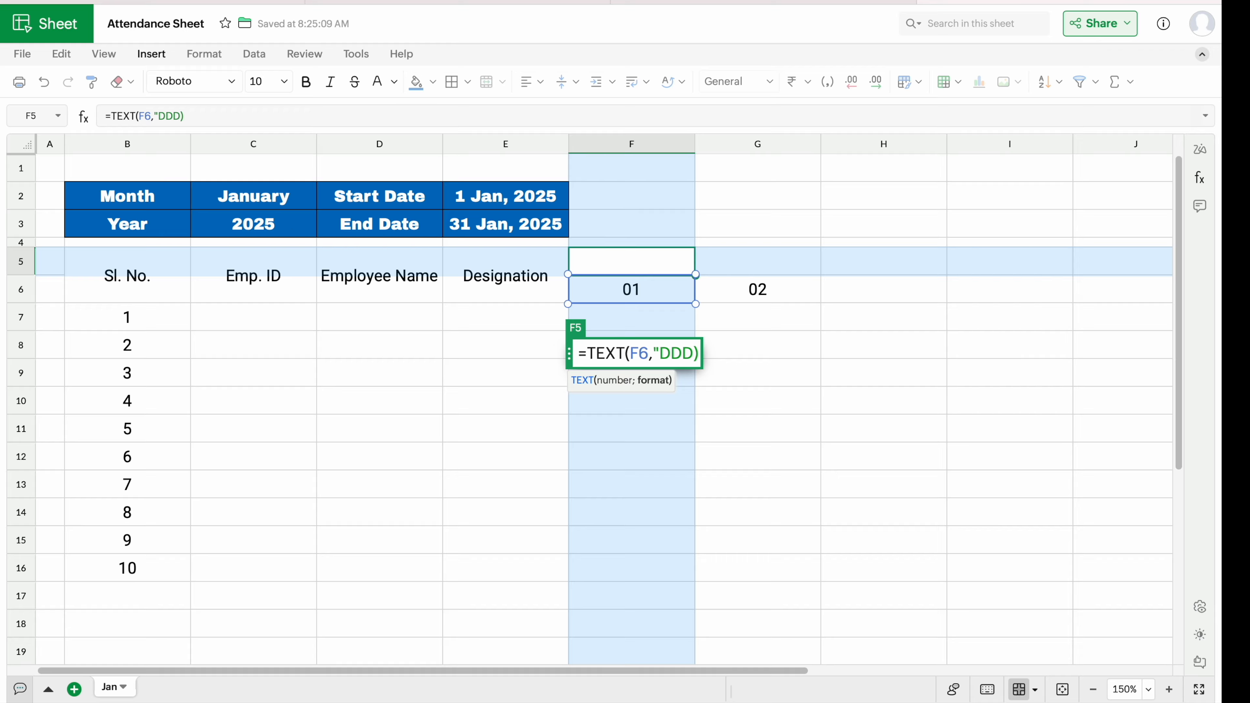
type("\"")
key("Return")
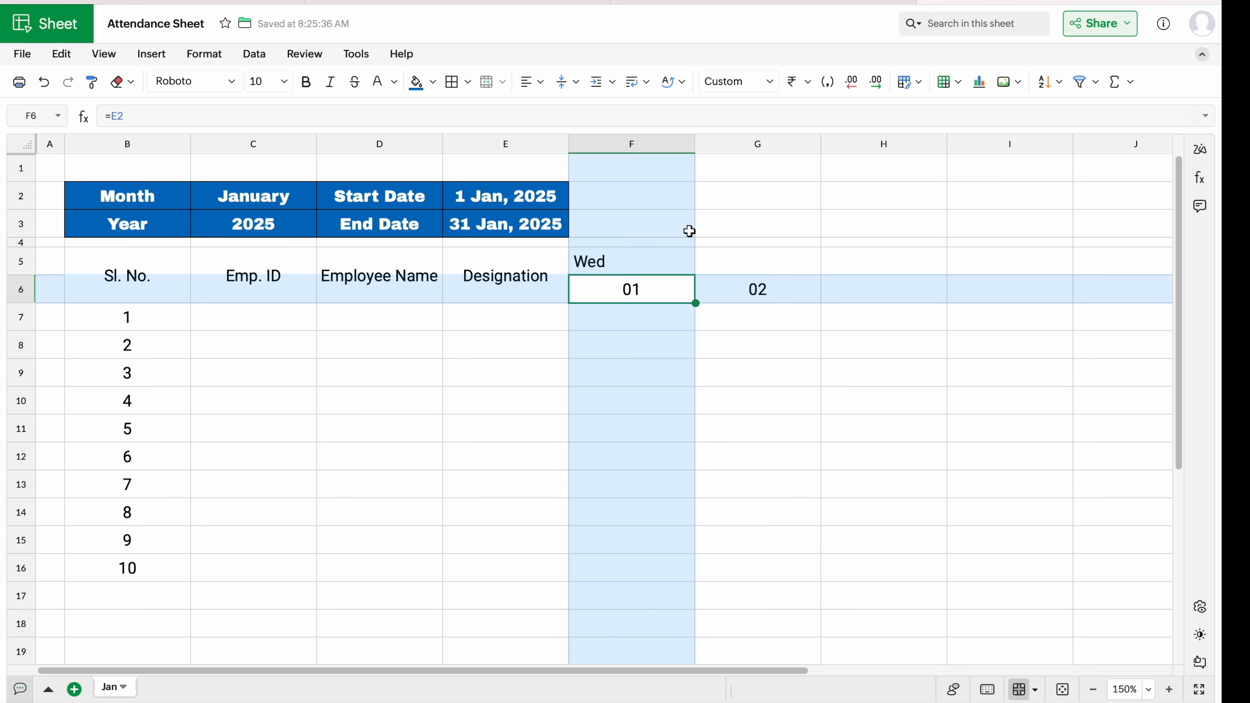
Centre the weekday in F5 horizontally and copy its formula across to G5.
left_click(645, 265)
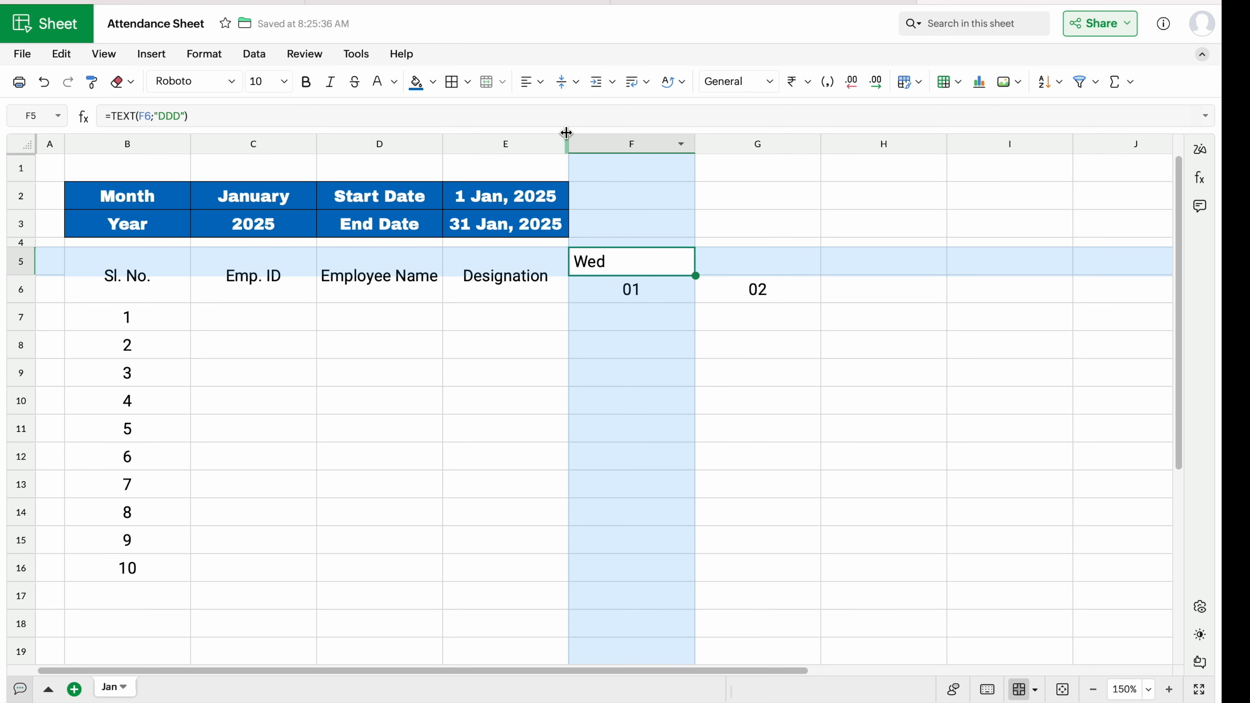
left_click(529, 82)
left_click(582, 146)
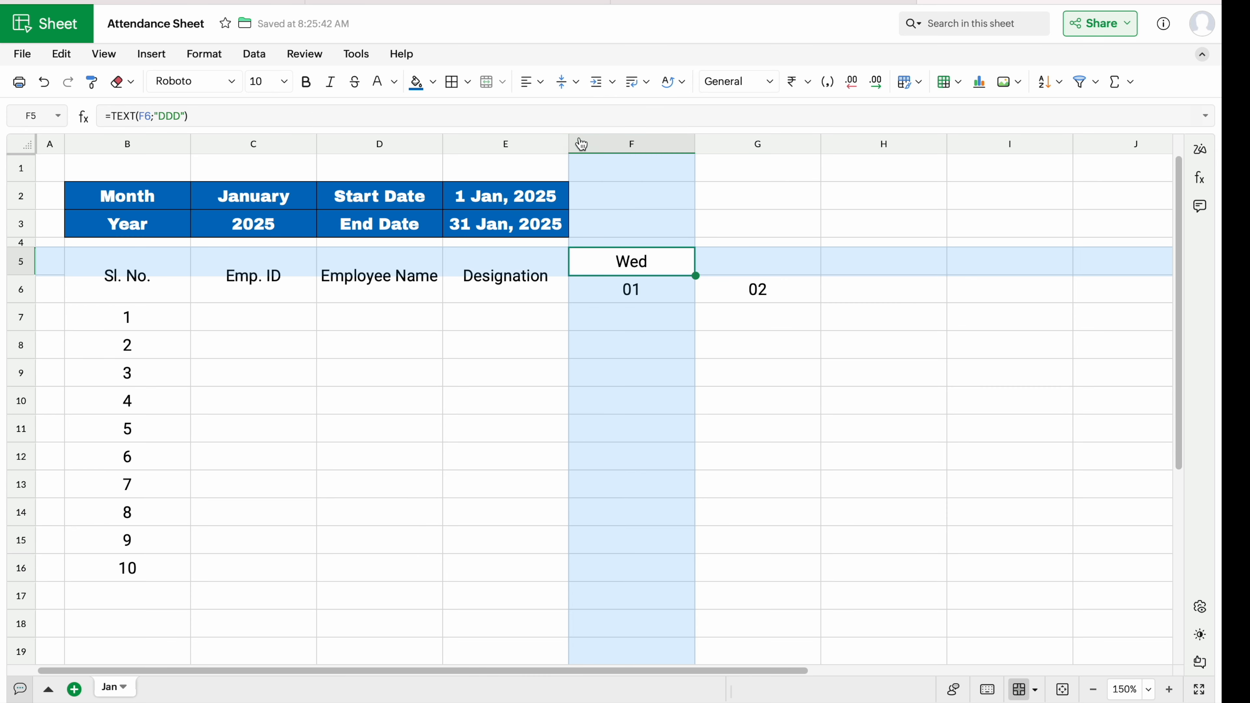
left_click_drag(695, 276, 819, 274)
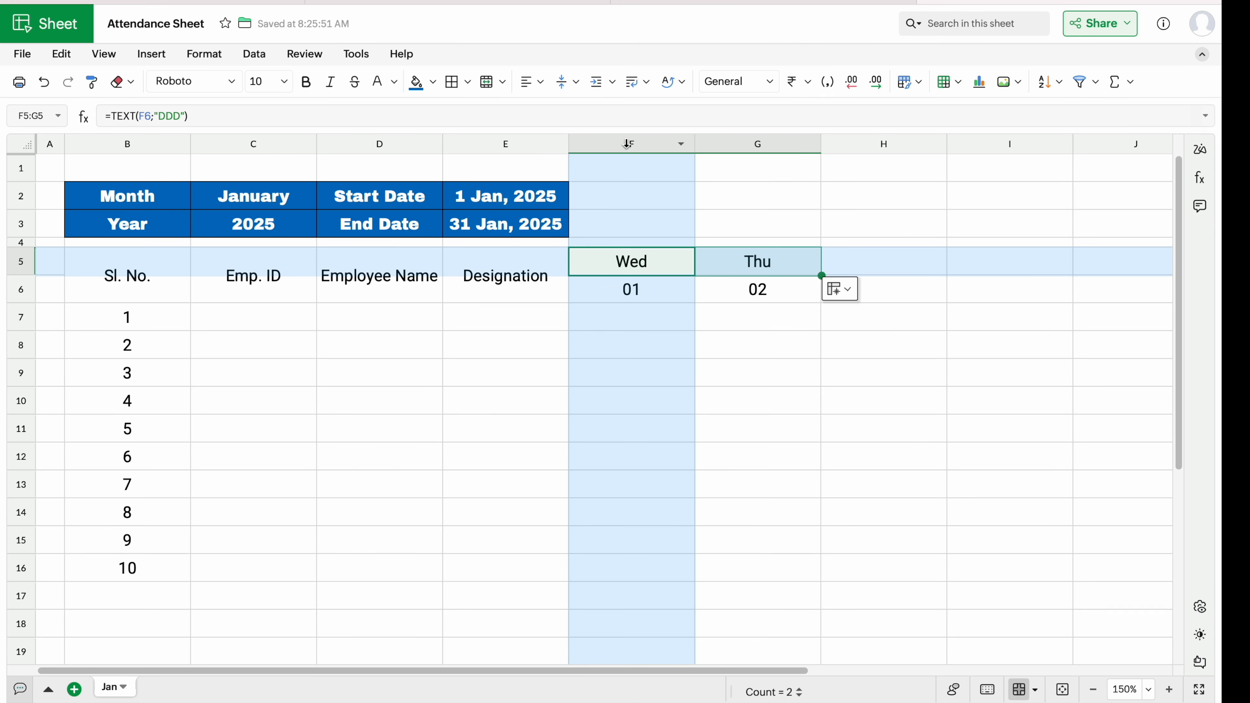
Centre the entire columns F and G horizontally.
left_click_drag(630, 145, 713, 139)
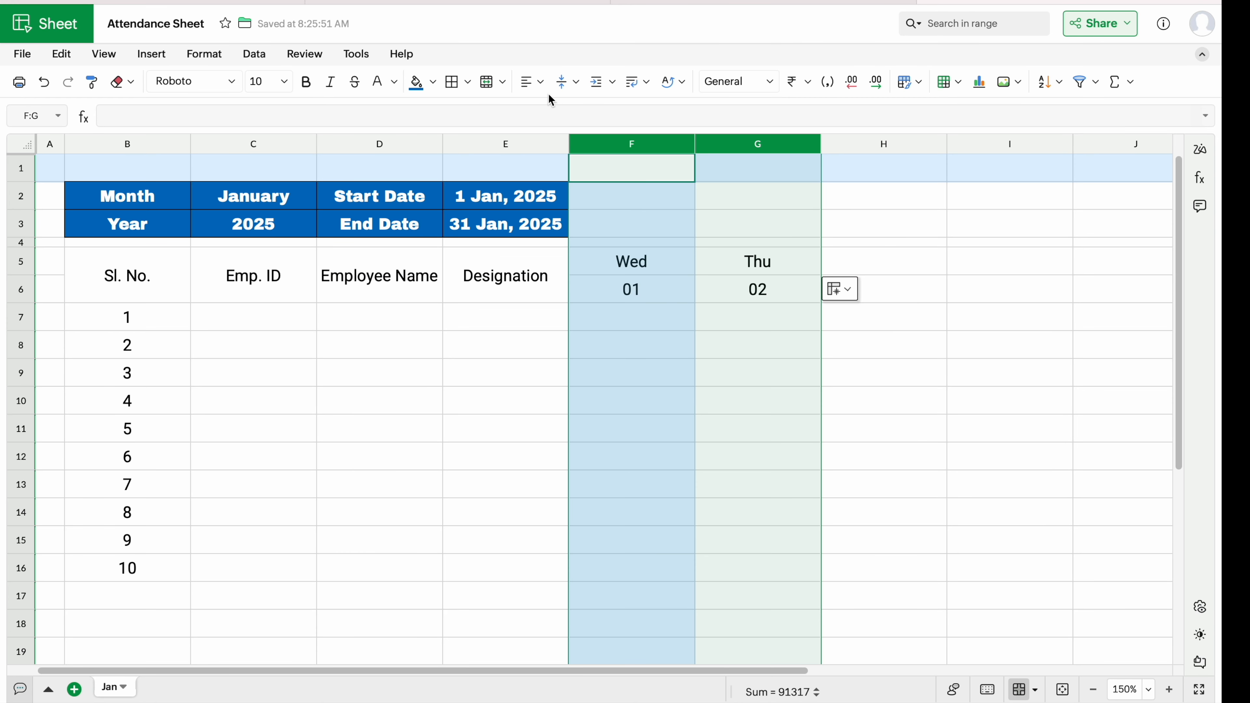
left_click(534, 81)
left_click(577, 136)
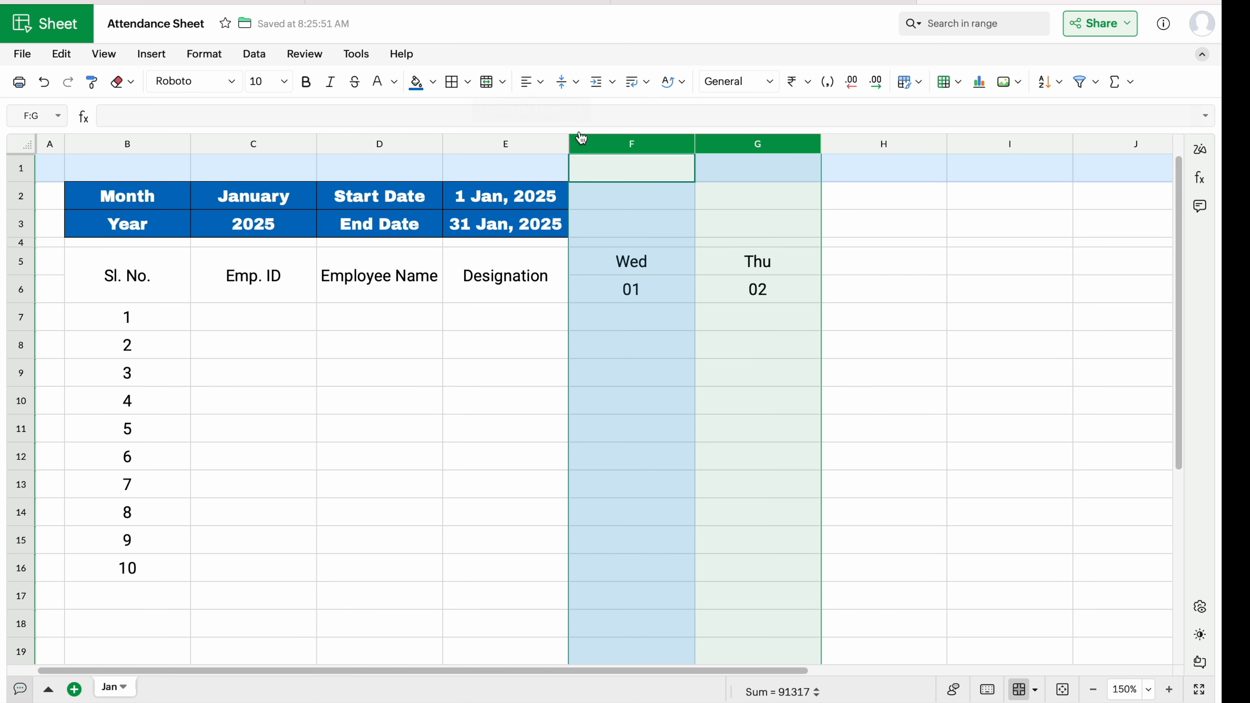
Apply borders to all cells of the attendance table in B5:G16.
left_click(157, 276)
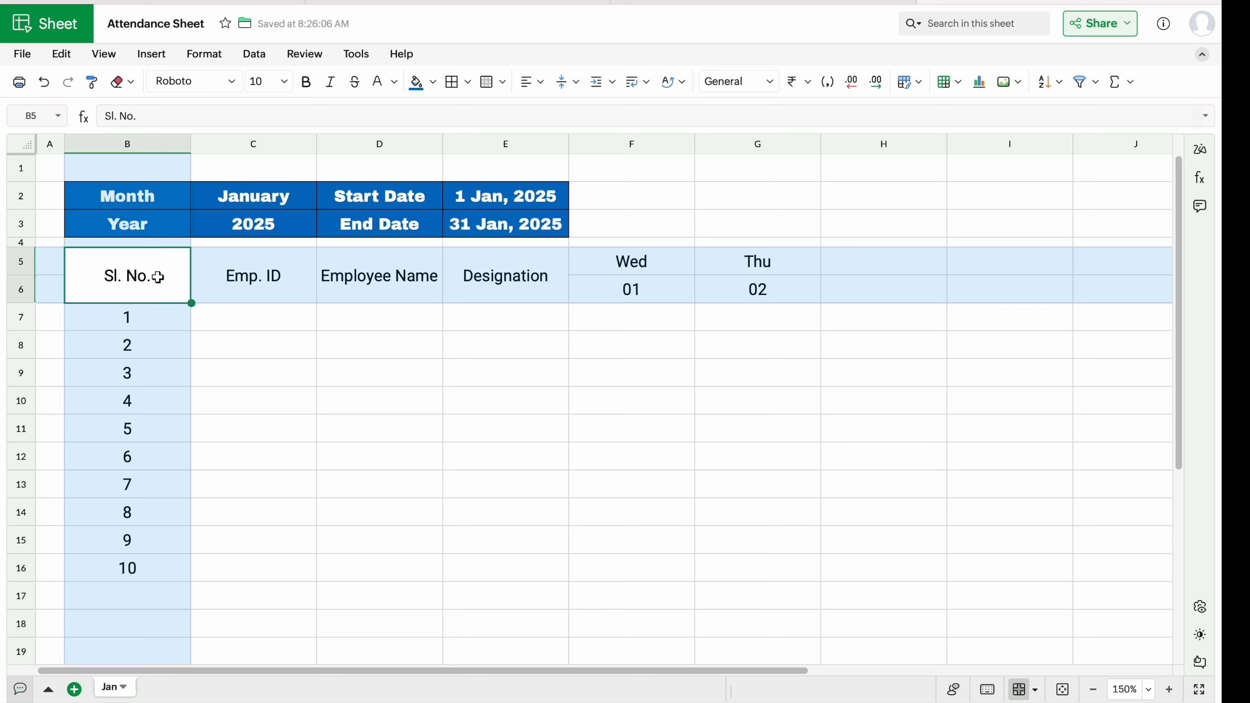
key("ctrl+shift+Down")
key("ctrl+shift+Right")
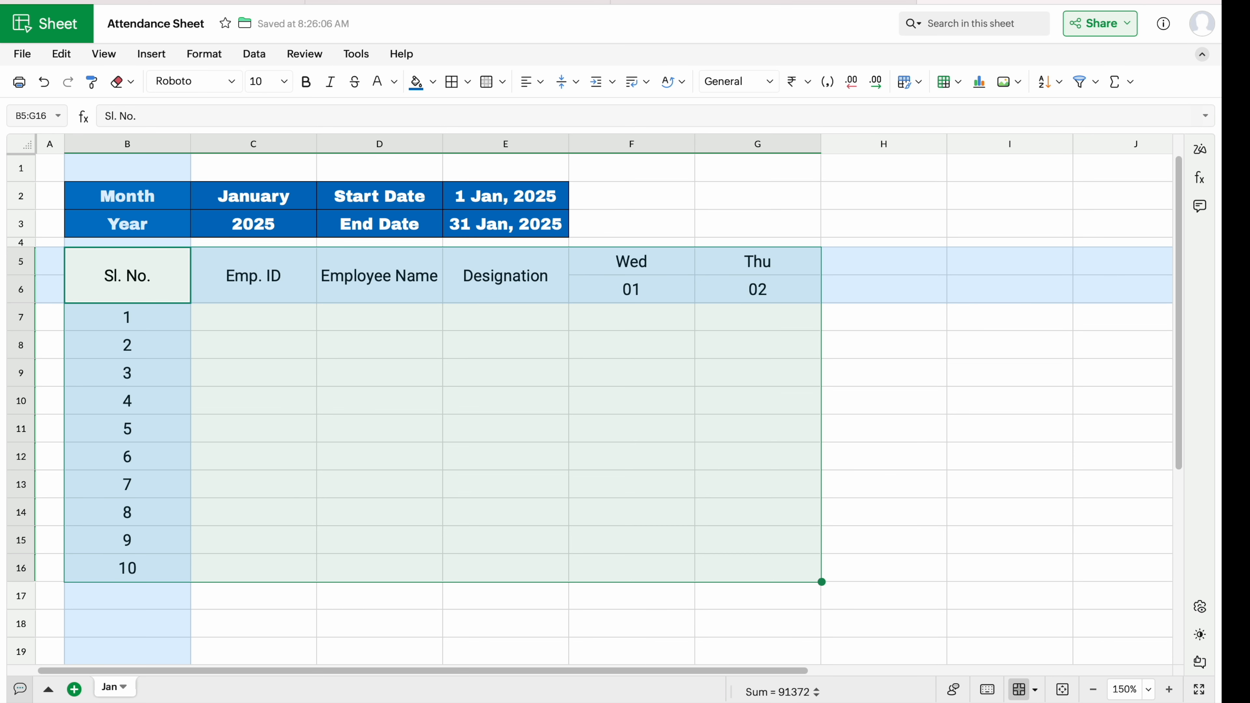
left_click(452, 83)
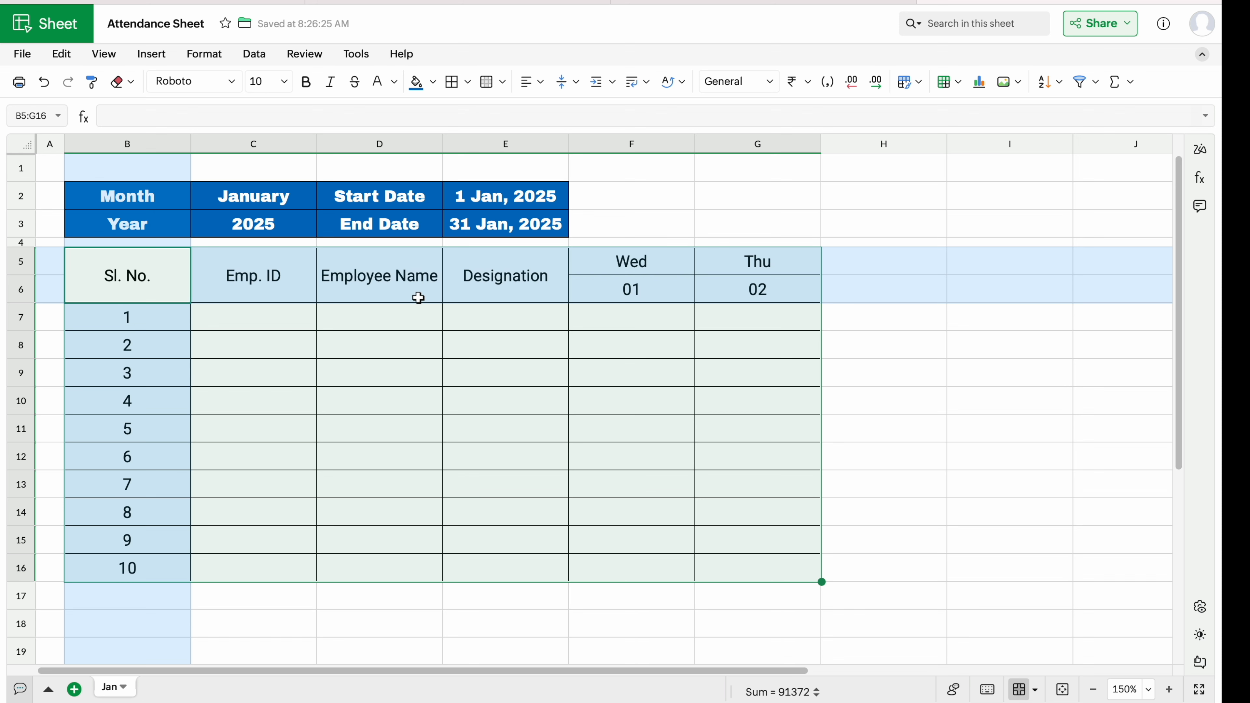
Fill the header cells B5:G6 with the dark blue #144d73 and set their text colour to white.
left_click_drag(168, 274, 708, 276)
left_click(437, 85)
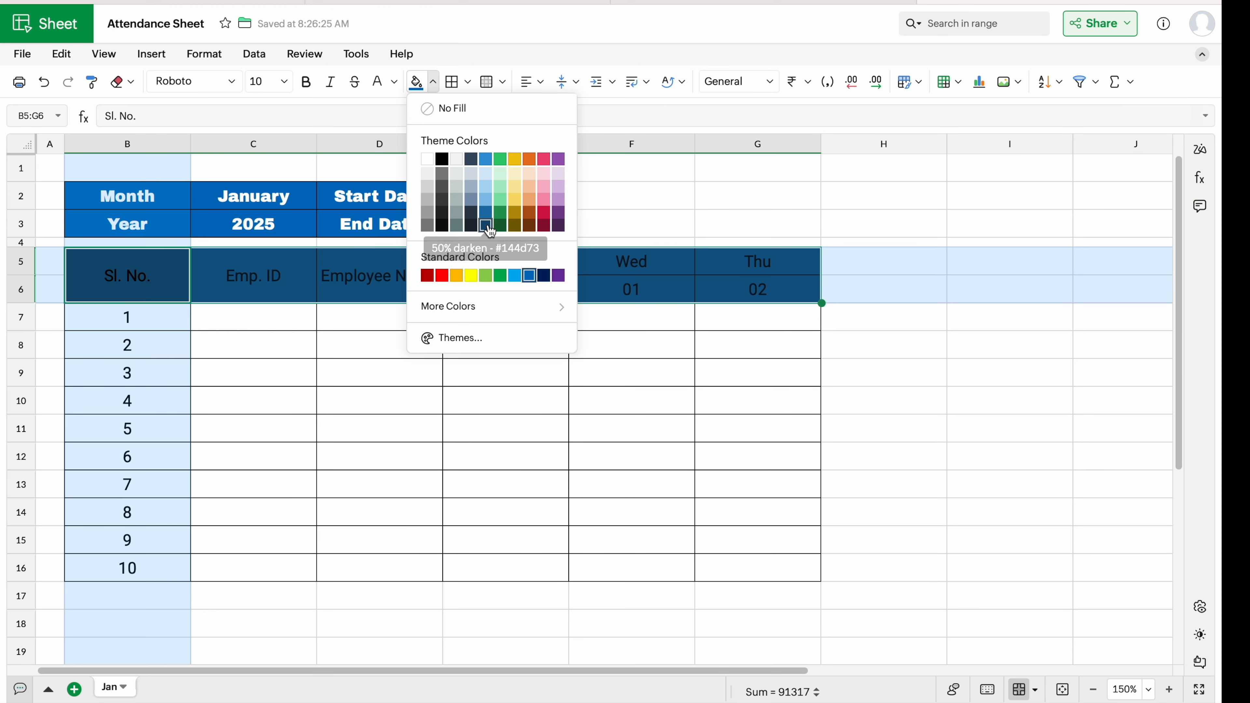
left_click(487, 225)
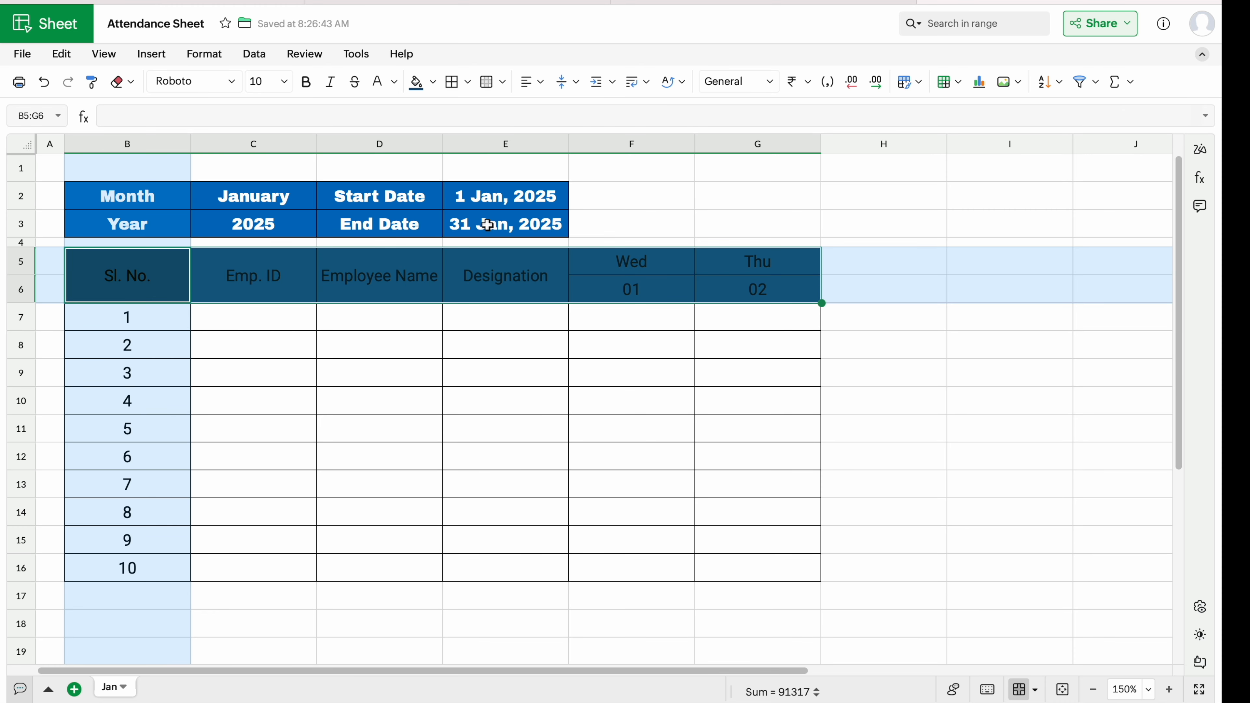
left_click(378, 82)
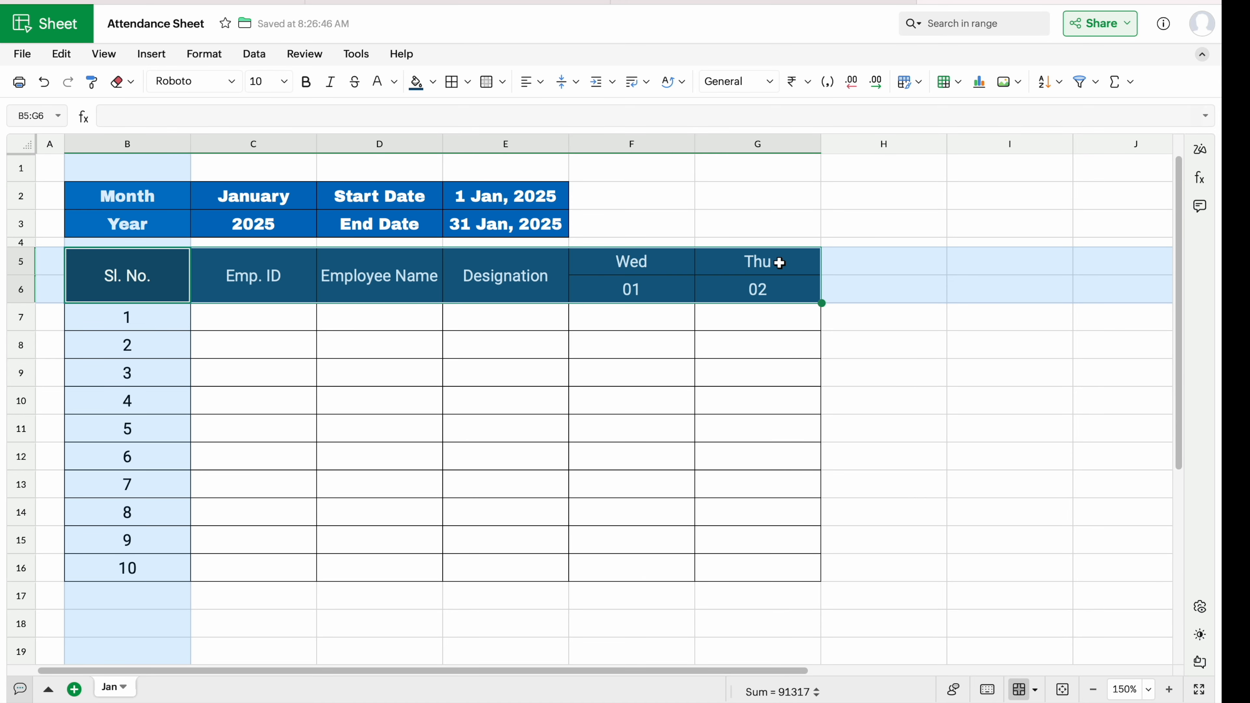
Extend the day column G5:G16 across to column AJ and narrow all day columns F:AJ equally.
left_click_drag(781, 263, 770, 574)
left_click_drag(821, 582, 923, 560)
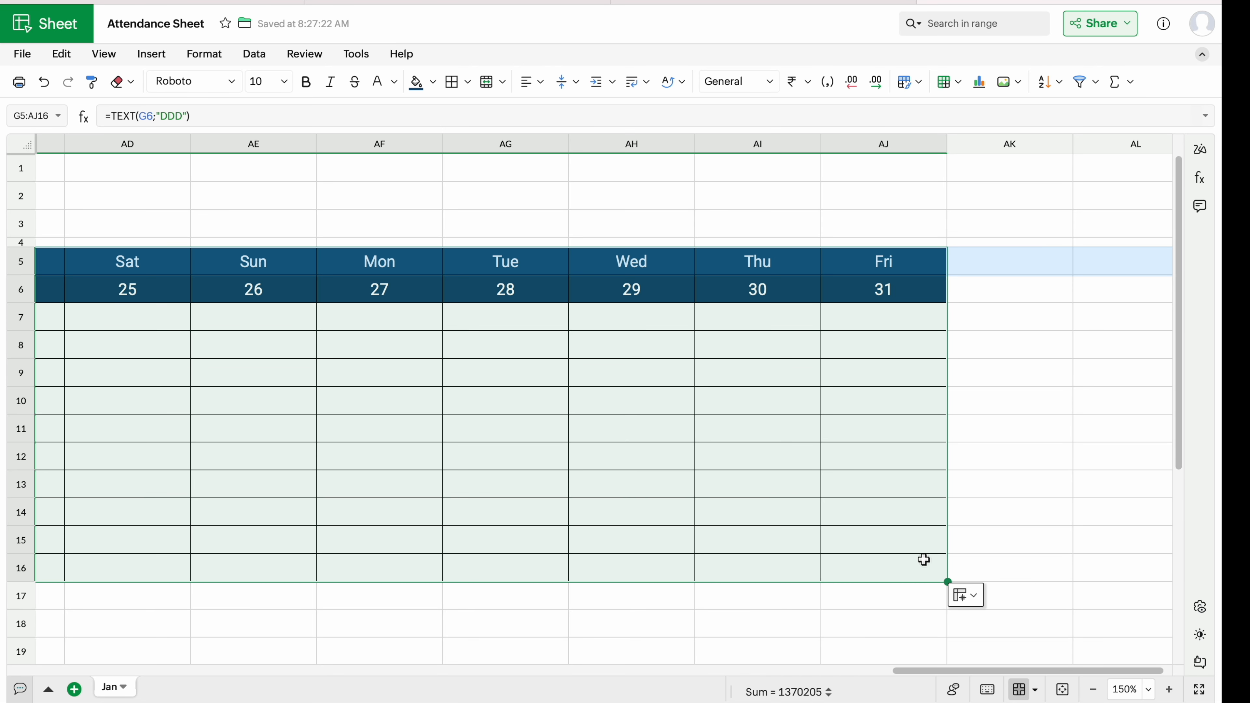
left_click_drag(885, 145, 619, 204)
left_click_drag(694, 143, 635, 144)
left_click_drag(419, 670, 935, 329)
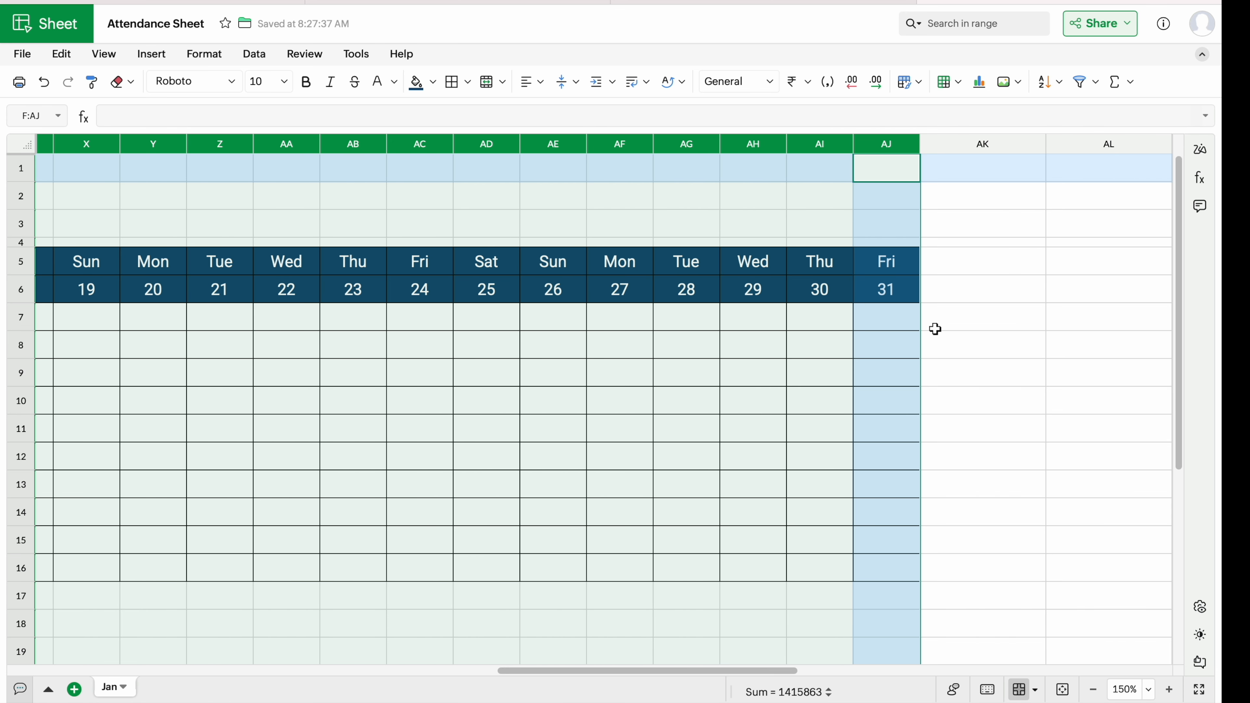
Enter the summary headings Present, Absent, Half Day, Leave, Week Offs and Holidays in AK5:AP5.
left_click(962, 262)
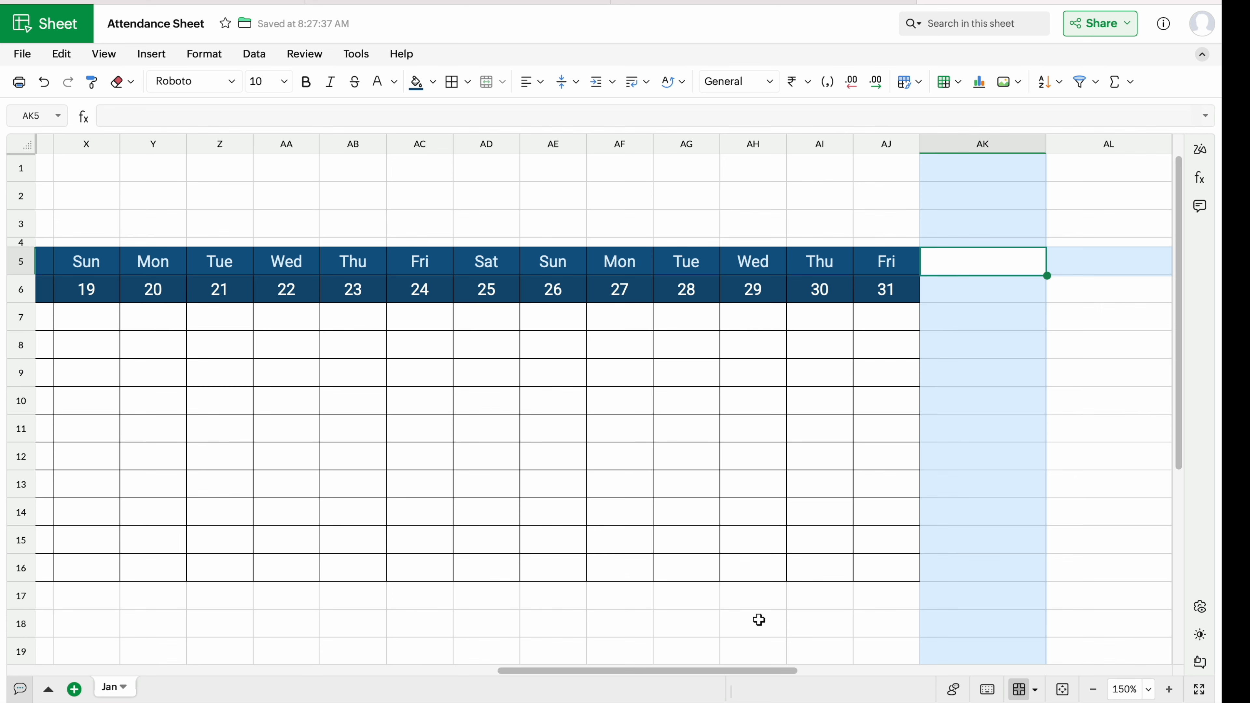
type("Present")
key("Tab")
scroll(506, 297, "right", 5)
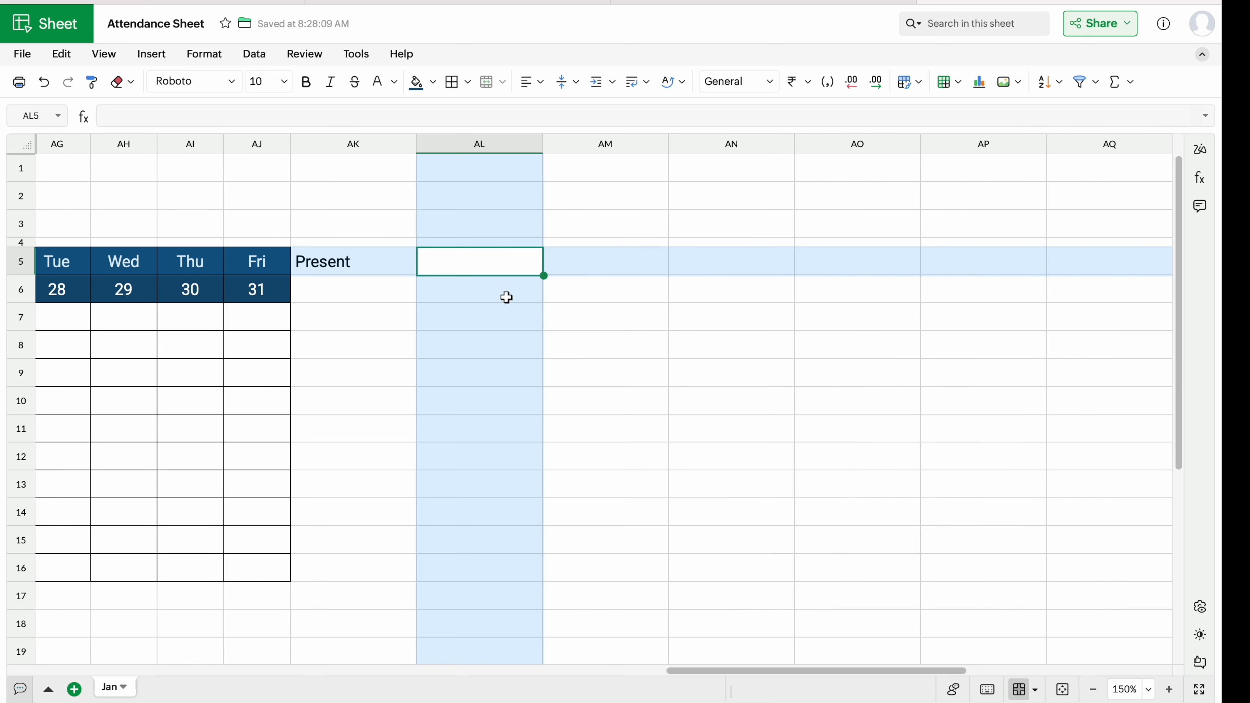
type("Absent")
key("Tab")
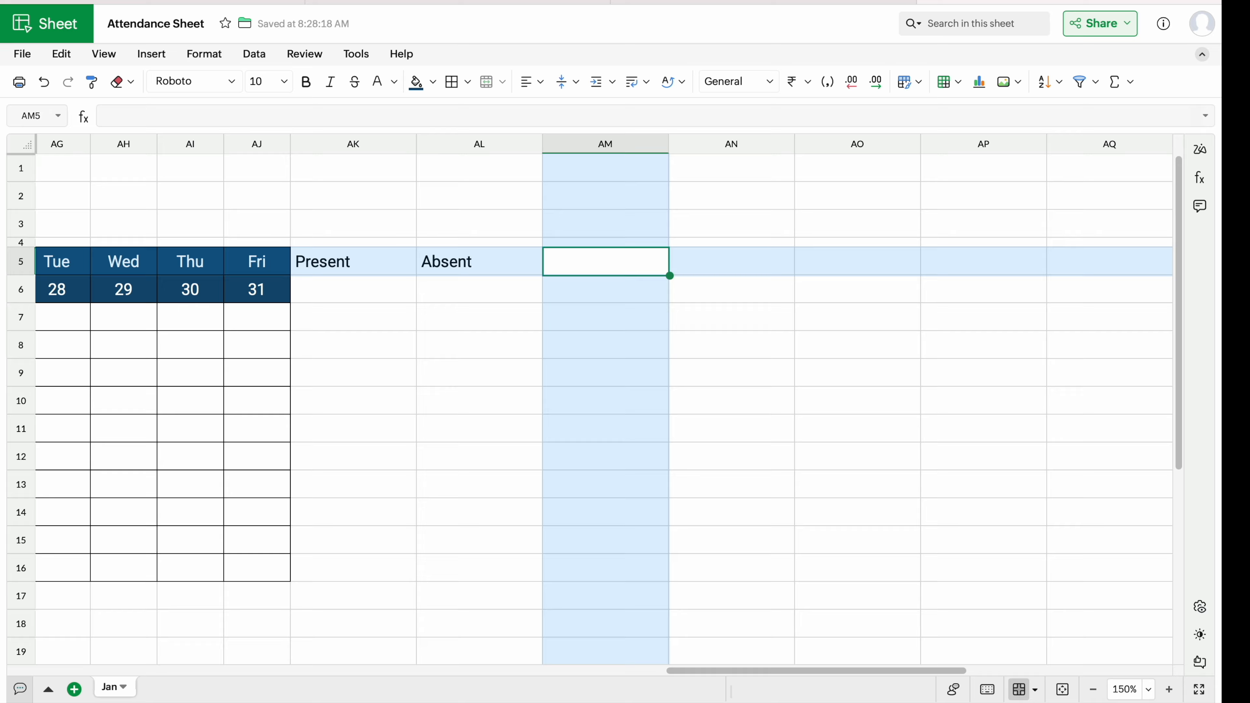
type("Half Day")
key("Tab")
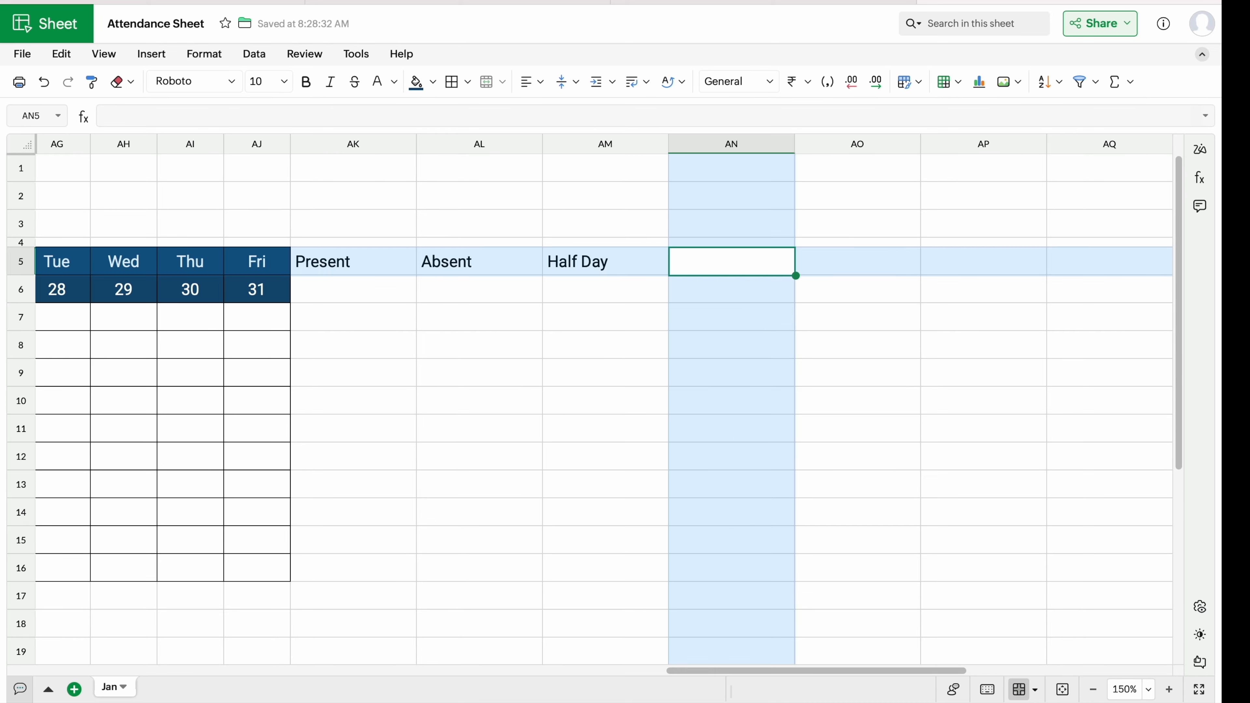
type("Leave")
key("Tab")
type("Week Offs")
key("Tab")
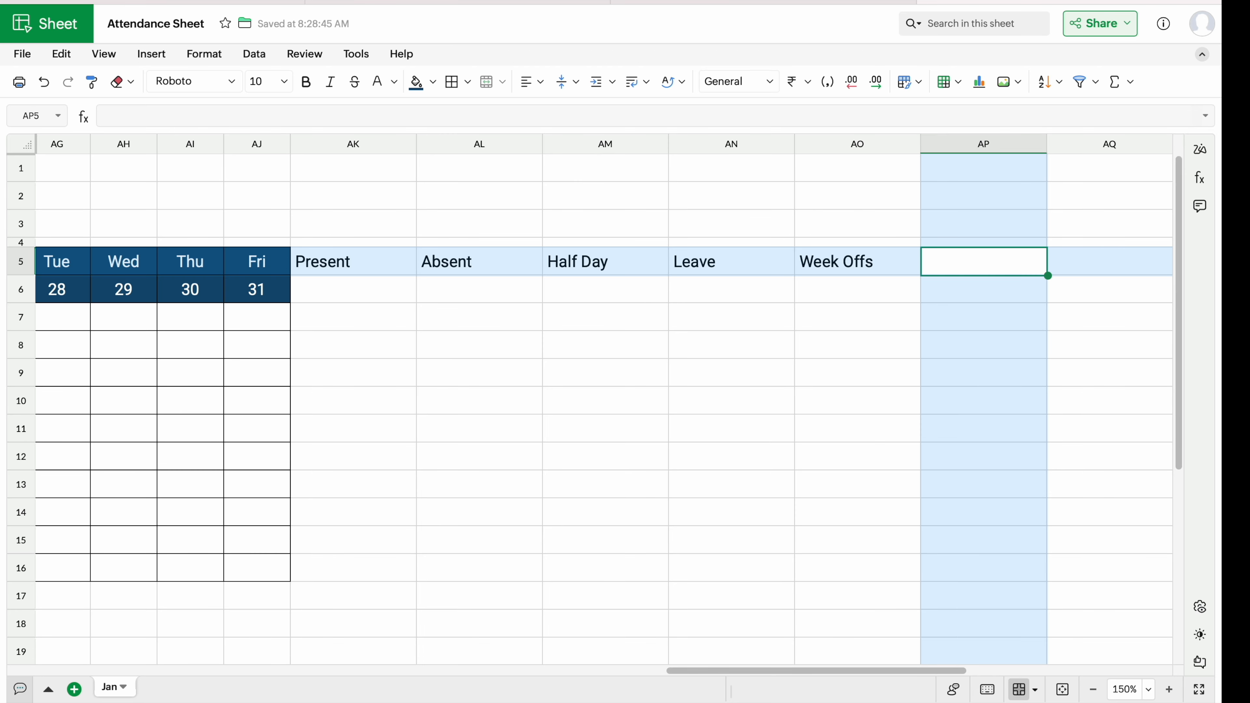
type("Holidays")
key("Tab")
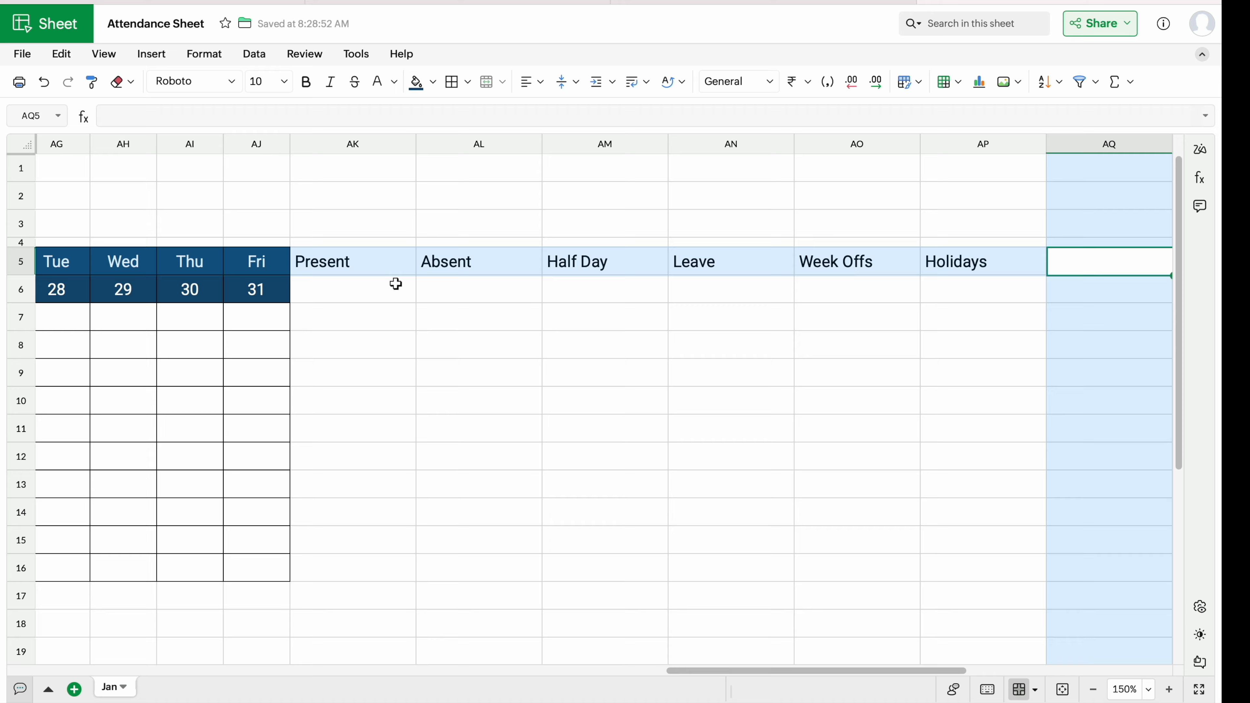
Enter the attendance codes P, A, HD, L, WO and H in AK6:AP6 beneath the summary headings.
left_click(382, 290)
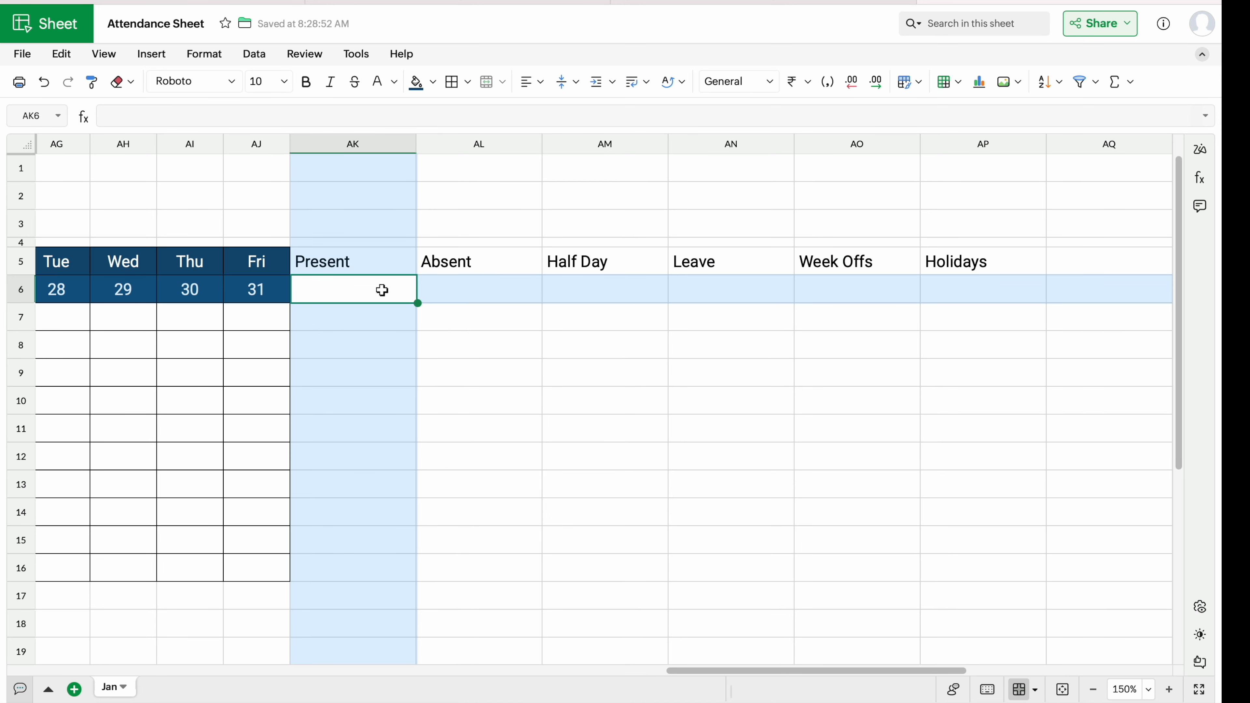
type("P")
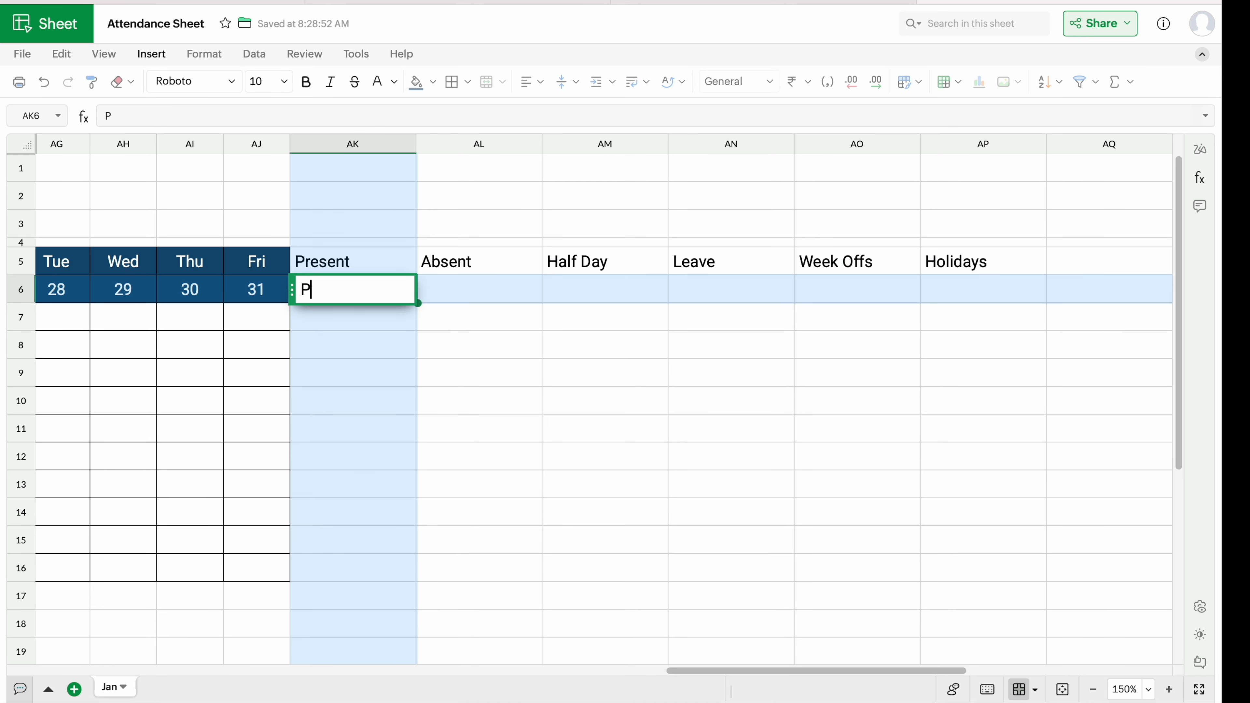
key("Tab")
type("A")
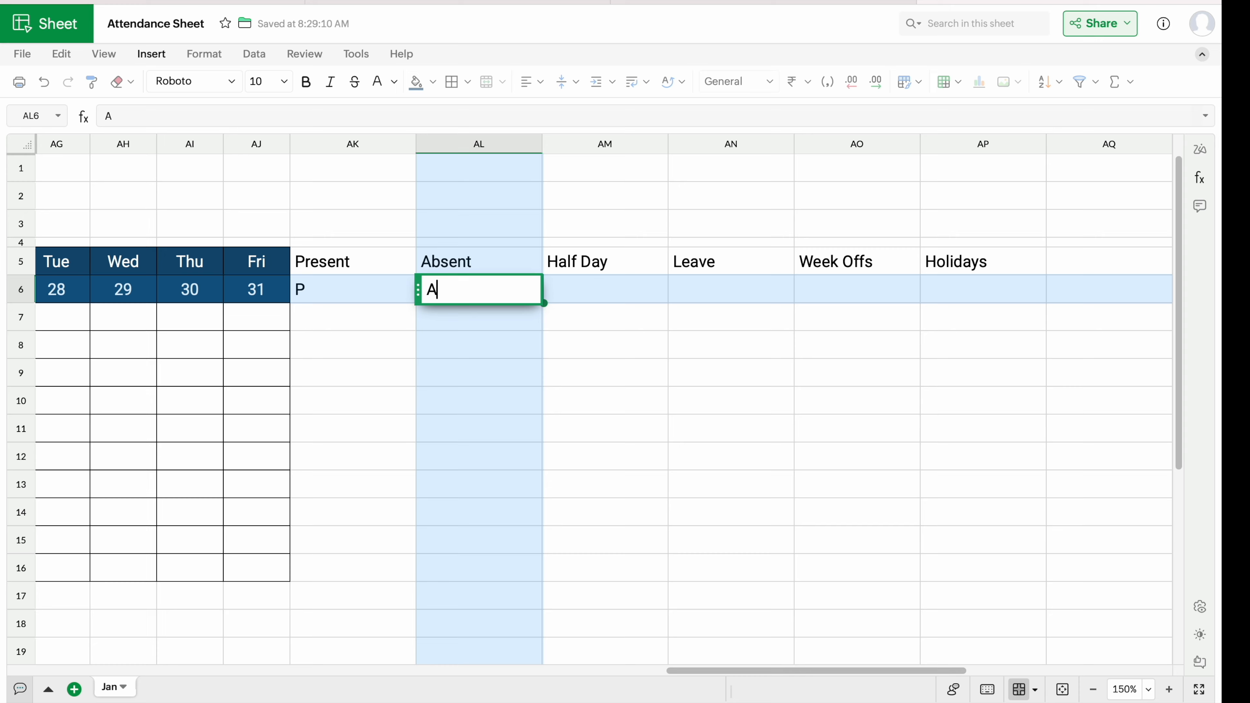
key("Tab")
type("HD")
key("Tab")
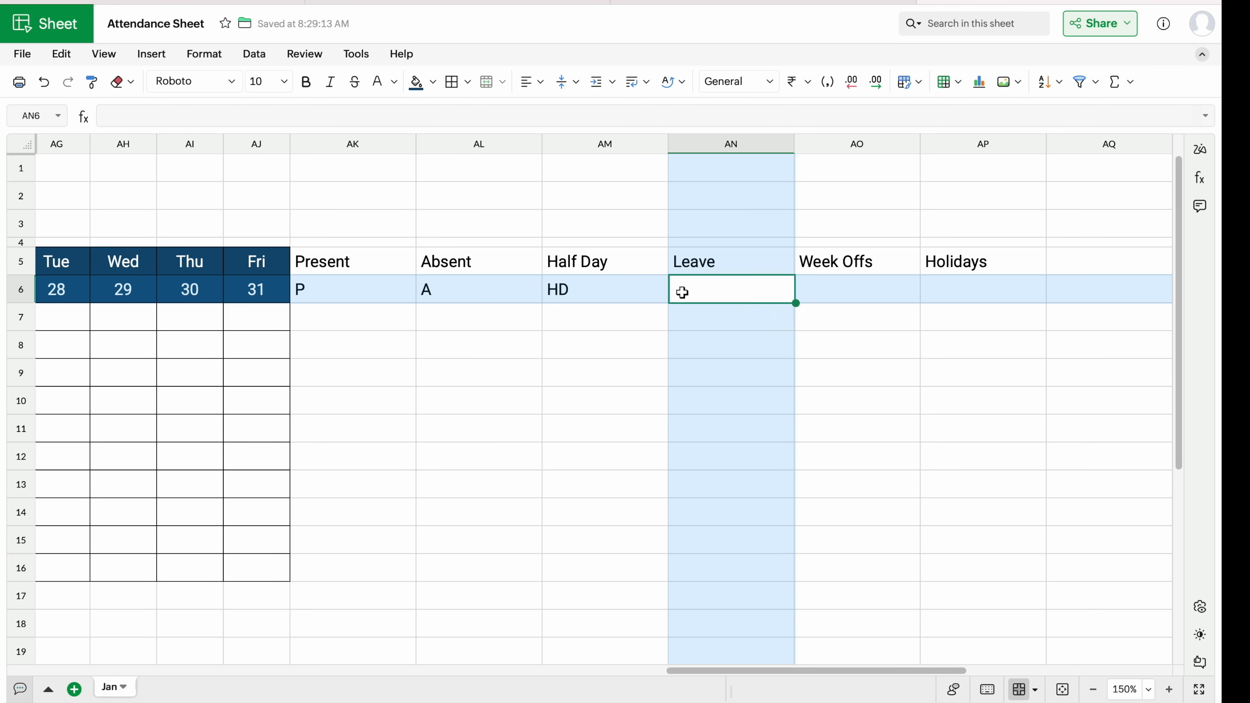
type("L")
key("Tab")
type("WO")
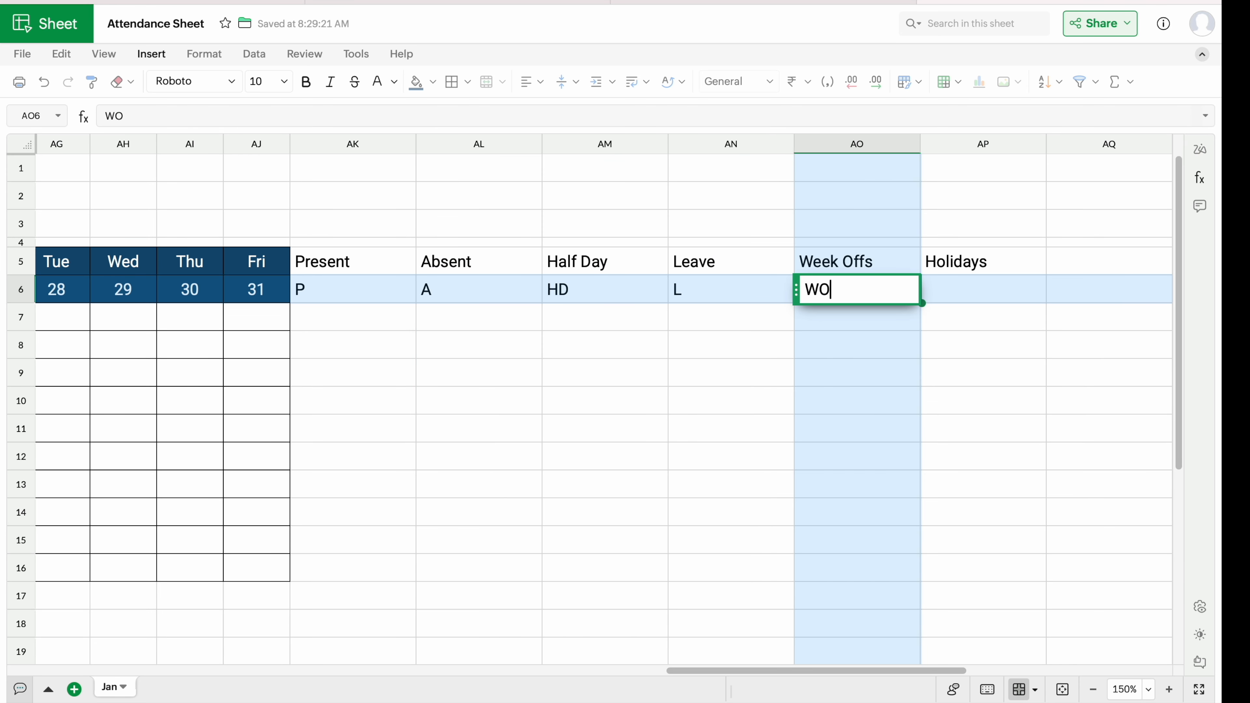
key("Tab")
type("H")
key("Tab")
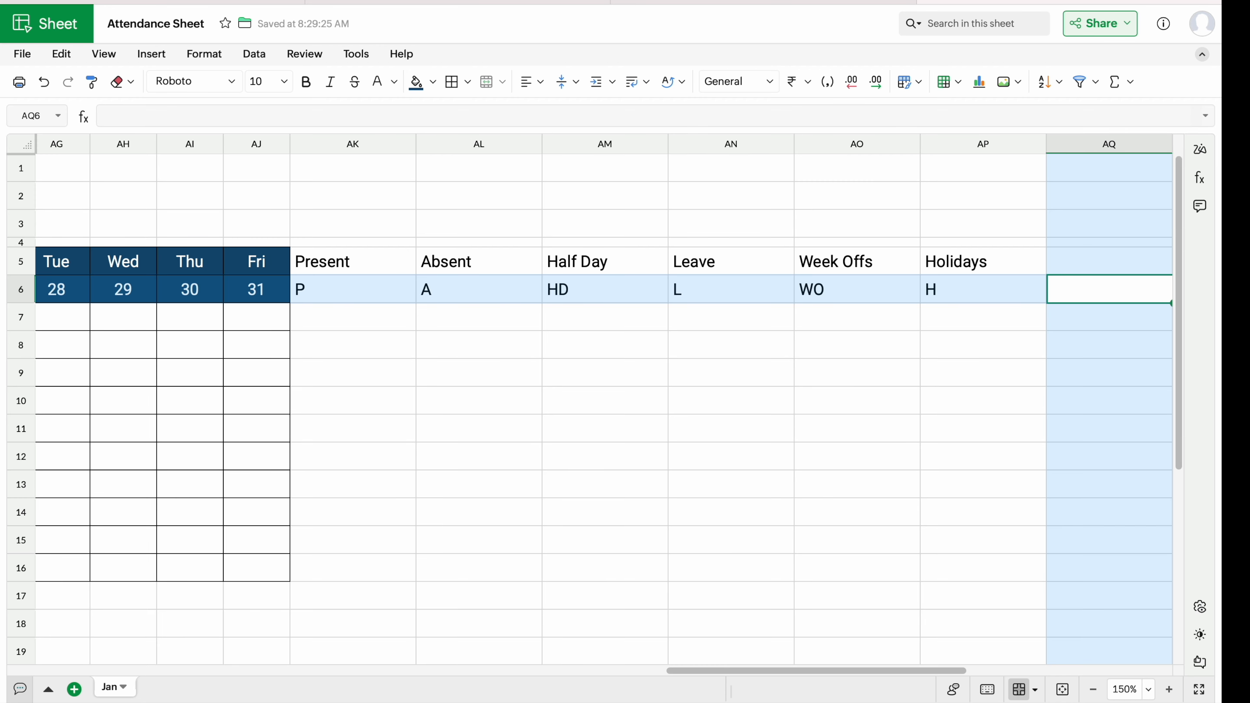
Apply borders to all cells of the summary range AK5:AP16 and centre its contents horizontally.
left_click(368, 262)
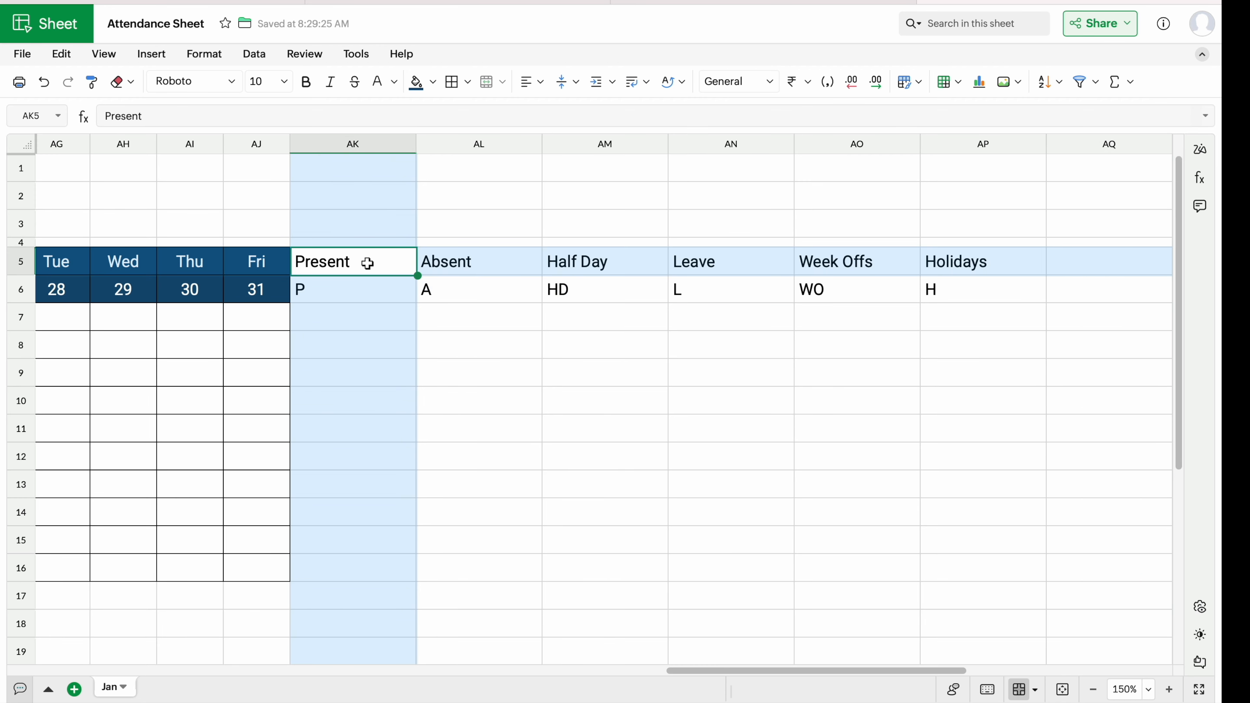
left_click_drag(368, 263, 979, 572)
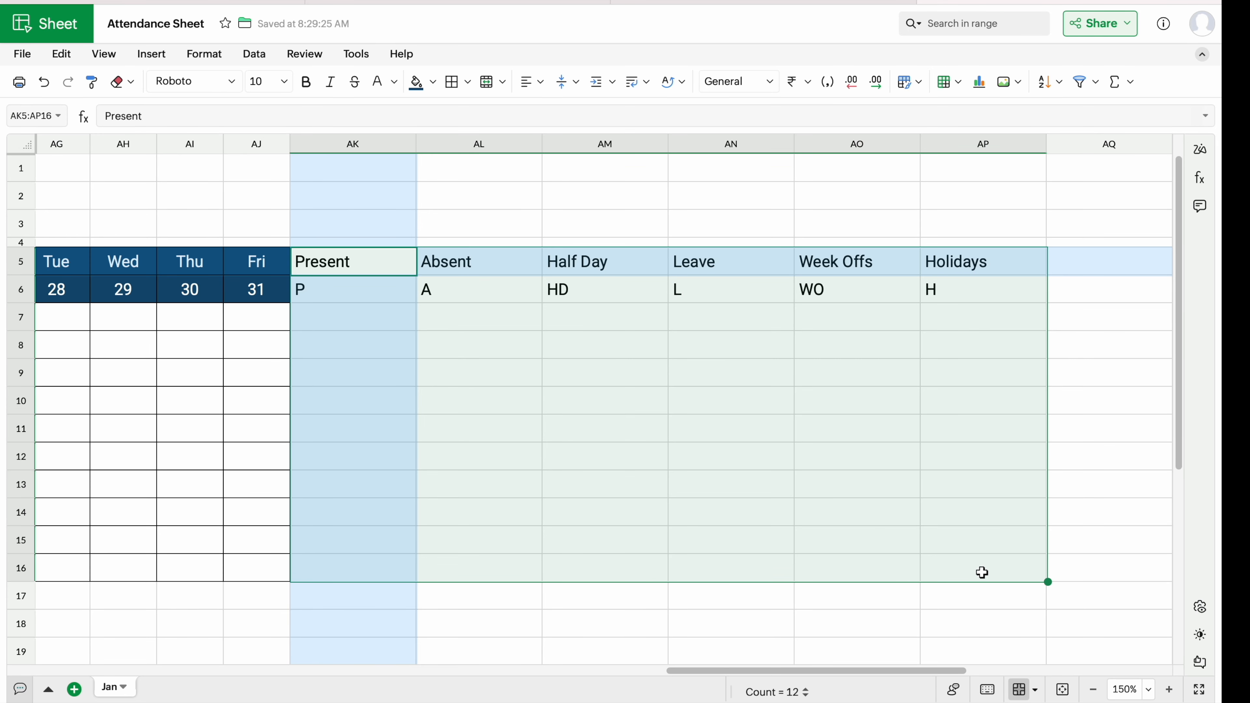
left_click(451, 82)
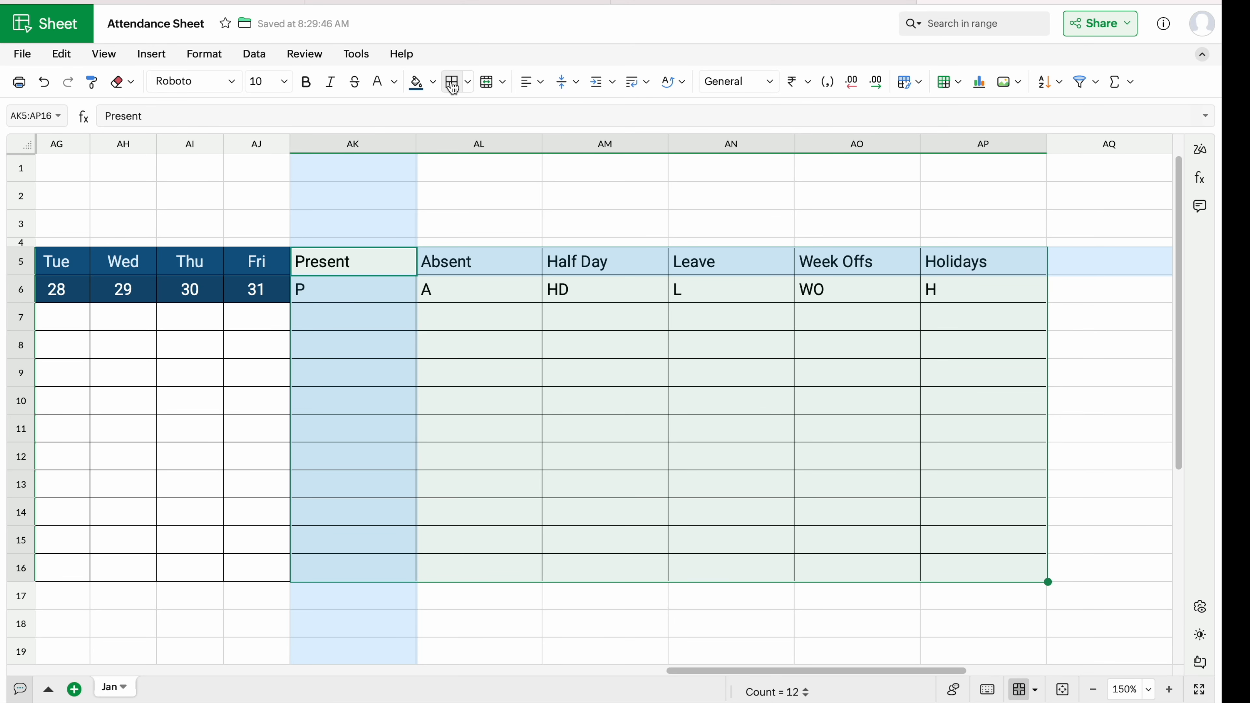
left_click(540, 82)
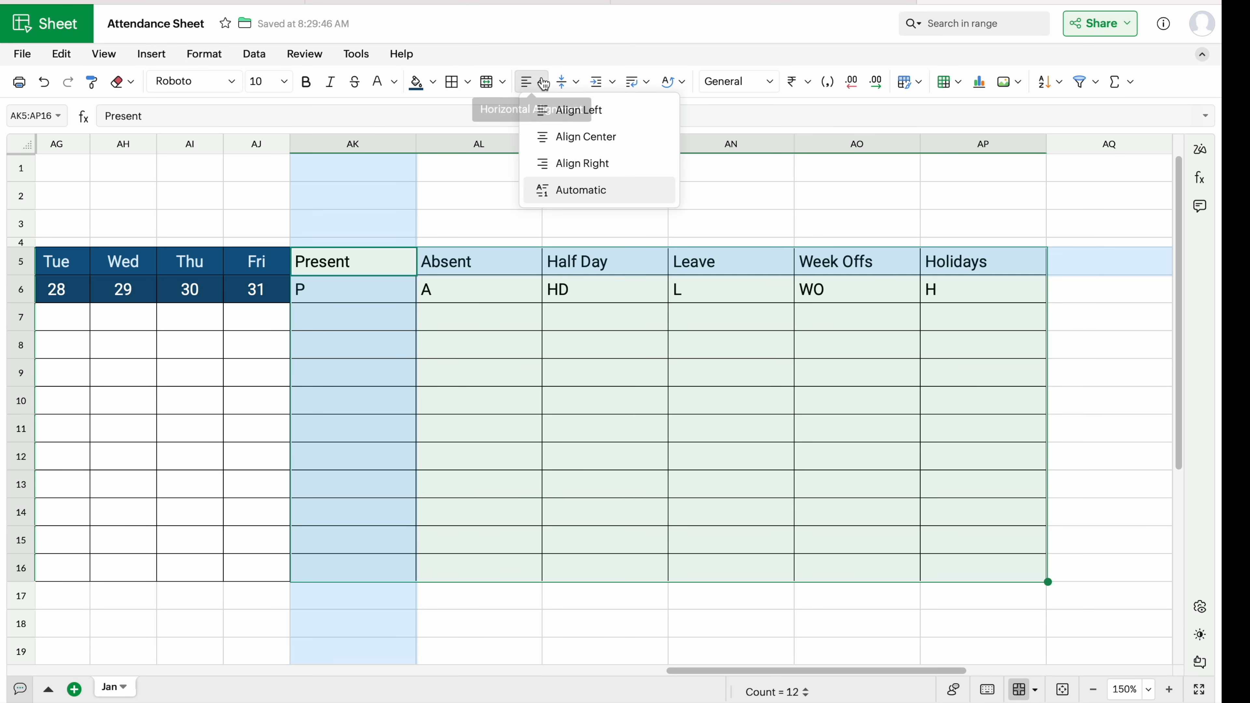
left_click(575, 136)
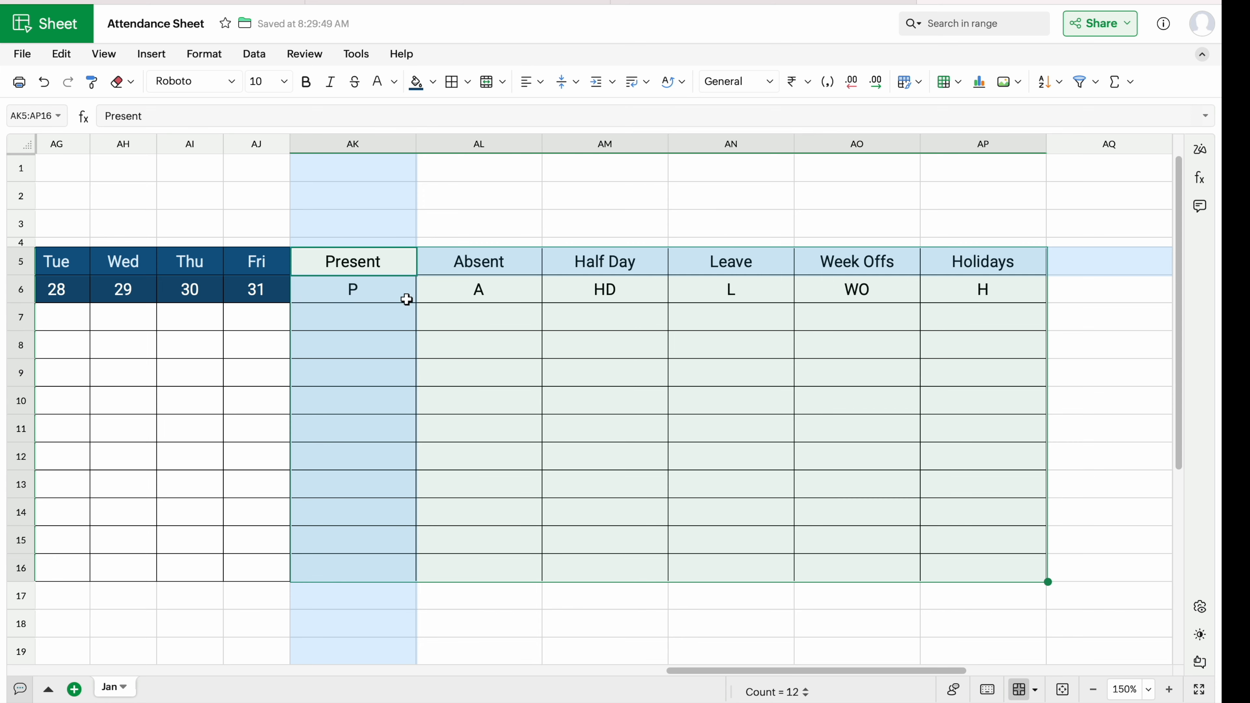
Create a classic conditional formatting rule on the whole sheet for cell values equal to "P".
left_click(392, 291)
left_click(474, 289)
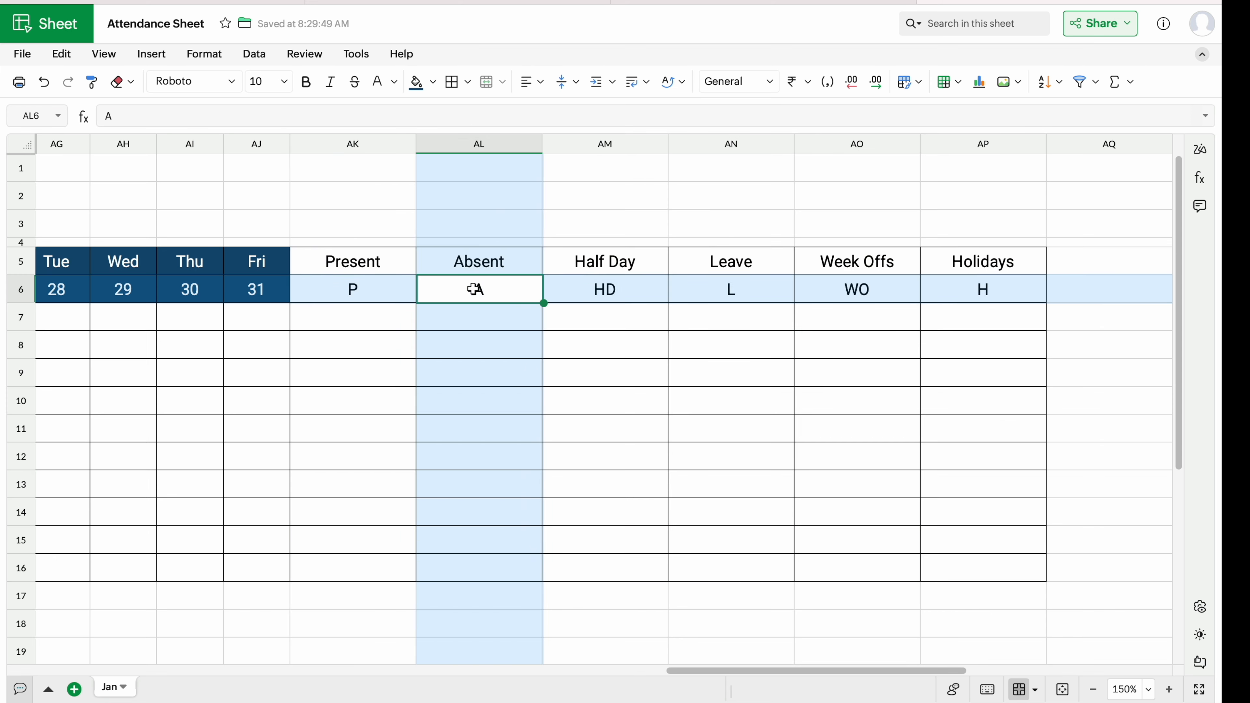
left_click(24, 144)
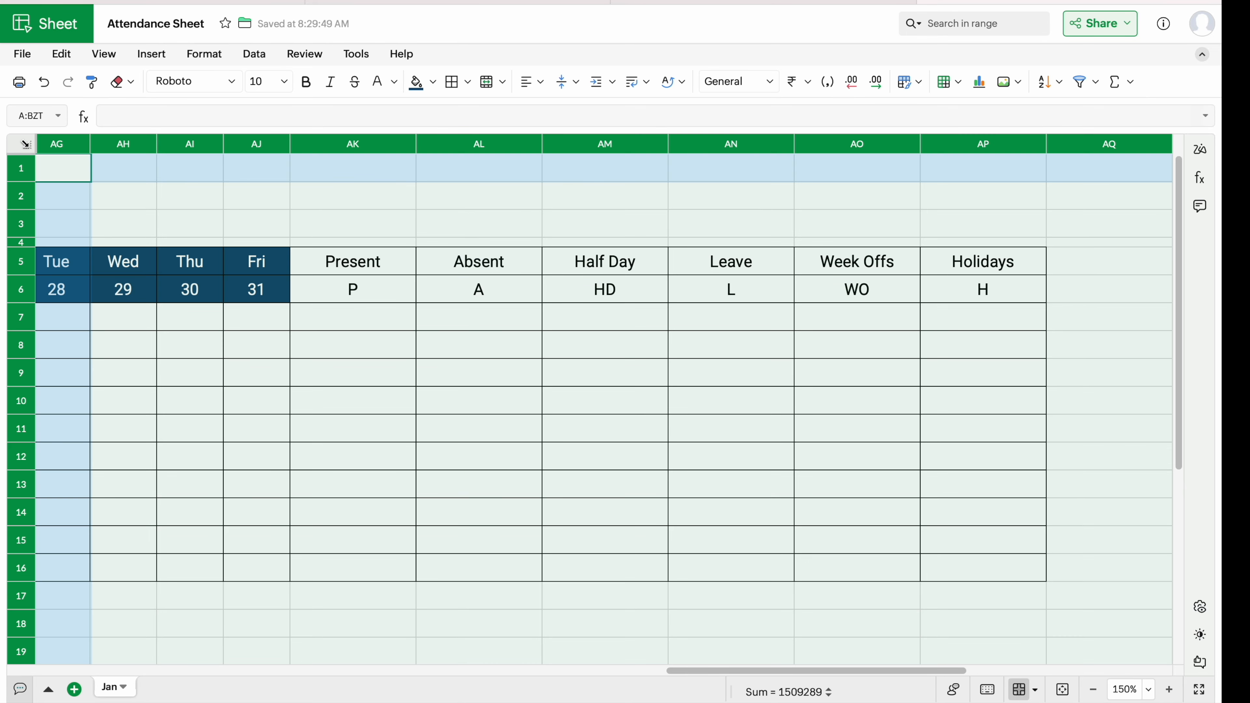
left_click(209, 55)
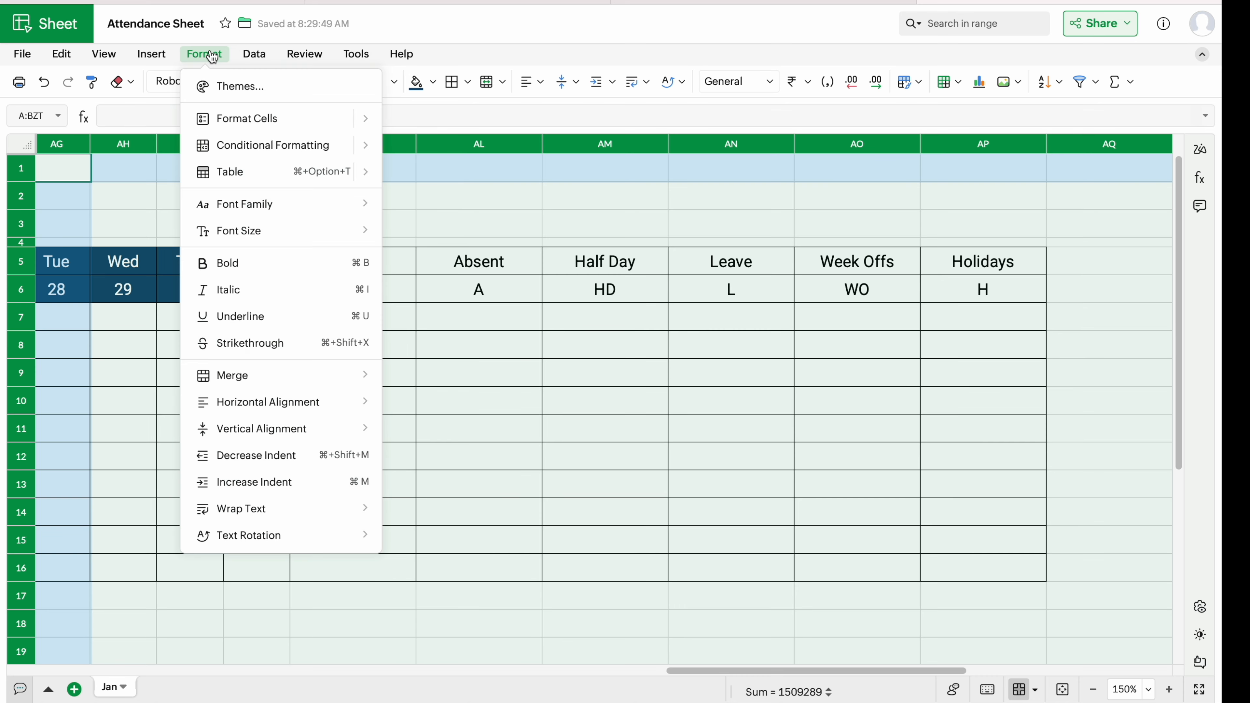
mouse_move(229, 149)
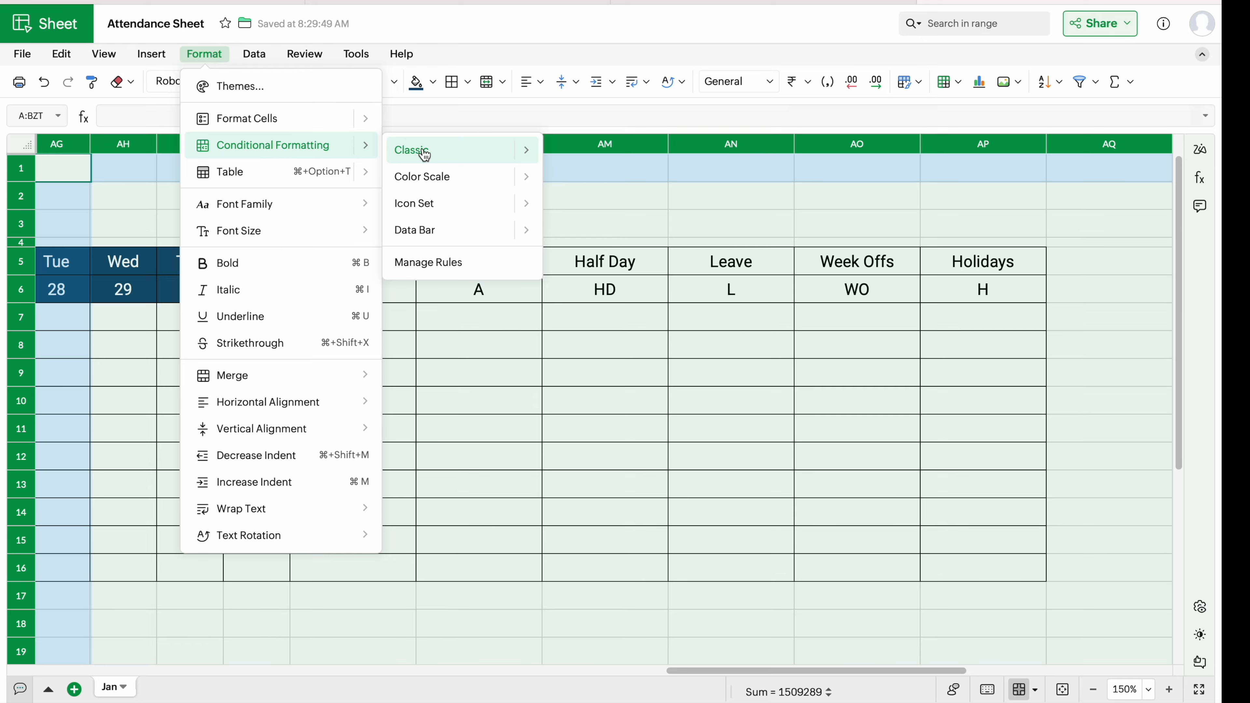
mouse_move(428, 155)
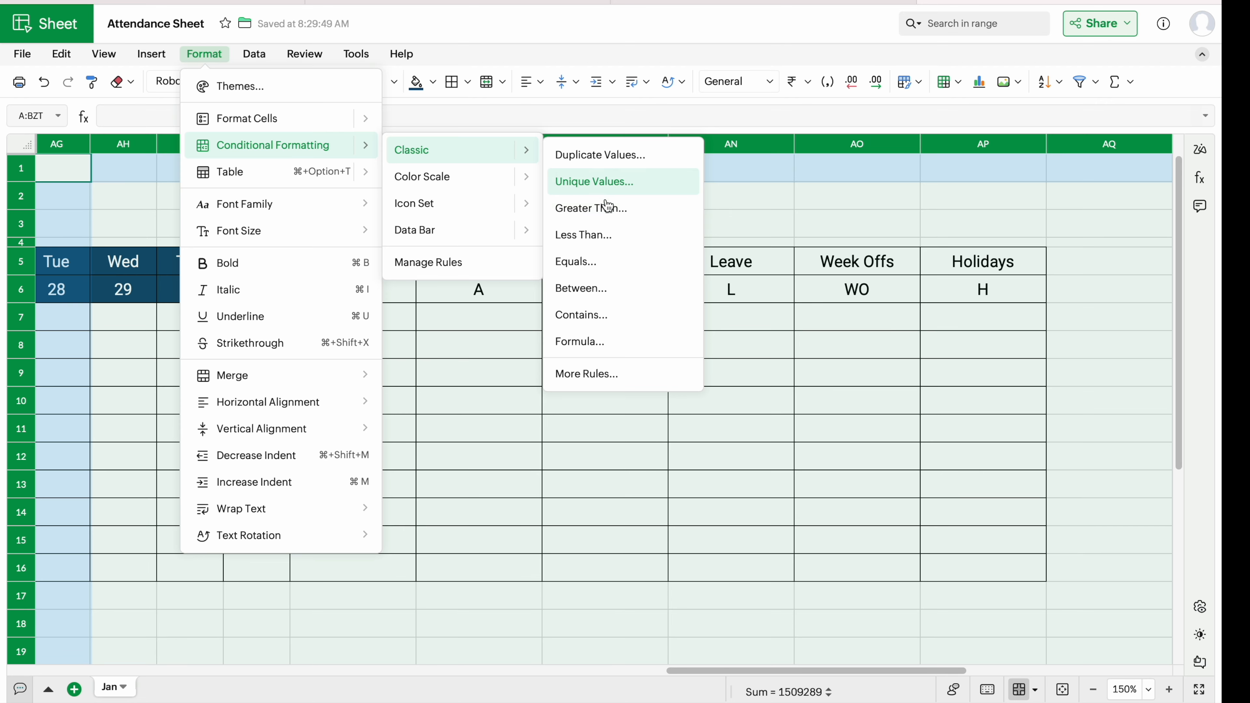
left_click(595, 266)
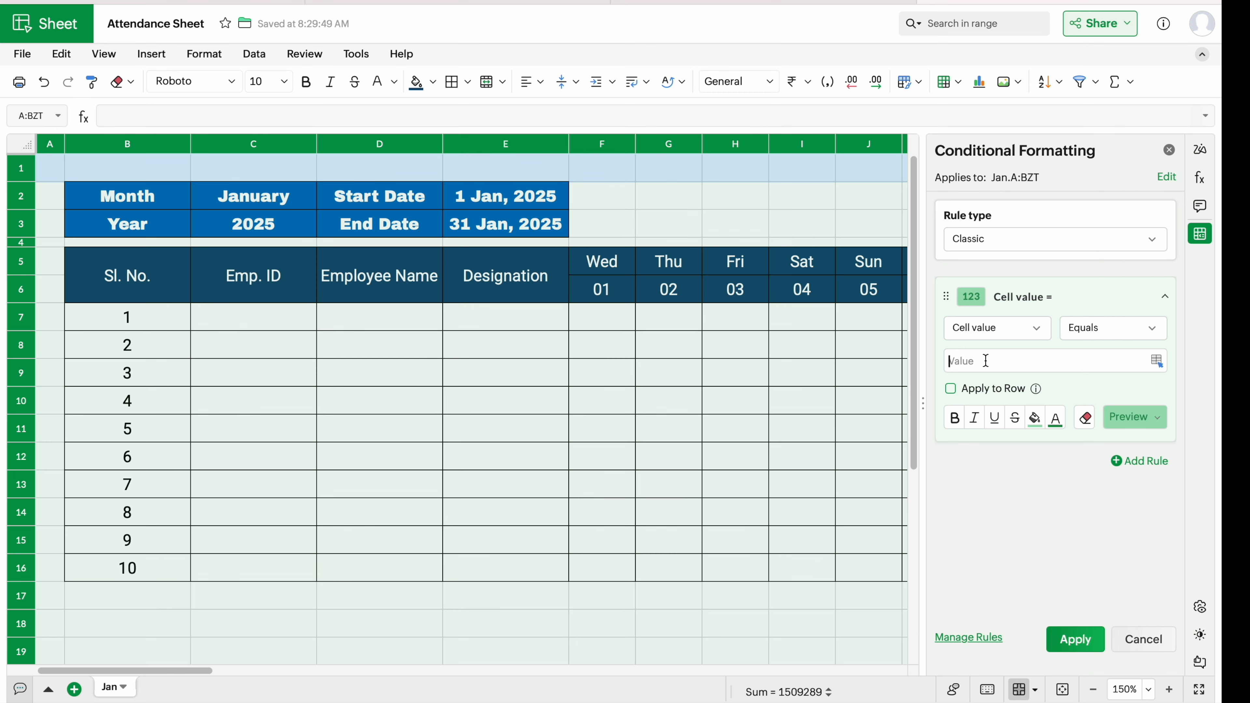
type("P\"")
key("Home")
type("\"")
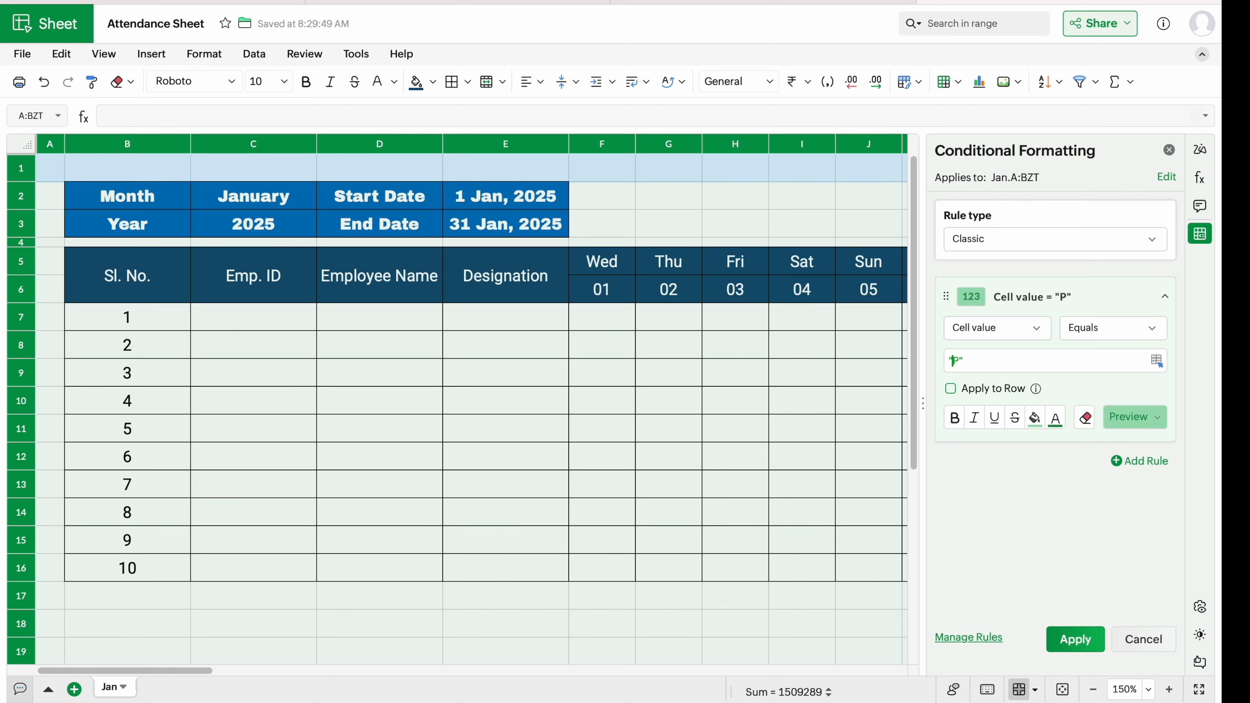
Give the "P" rule a standard green fill and white text, and apply it.
left_click(1034, 419)
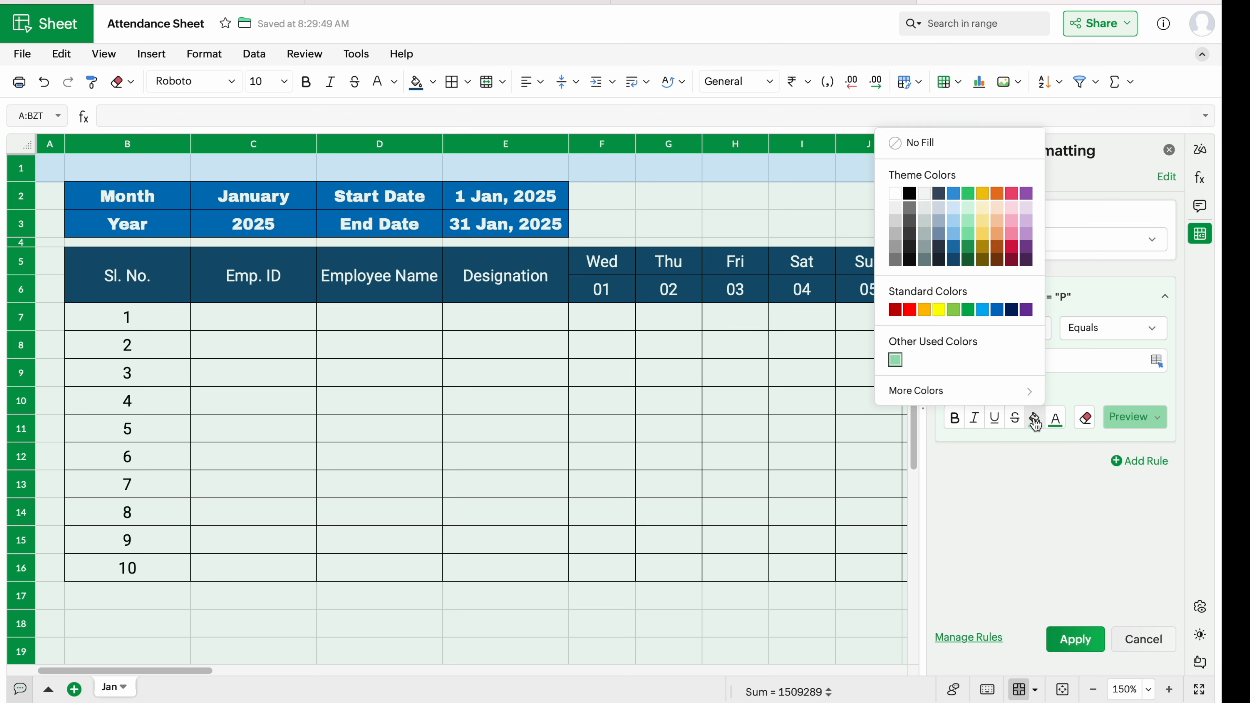
left_click(967, 310)
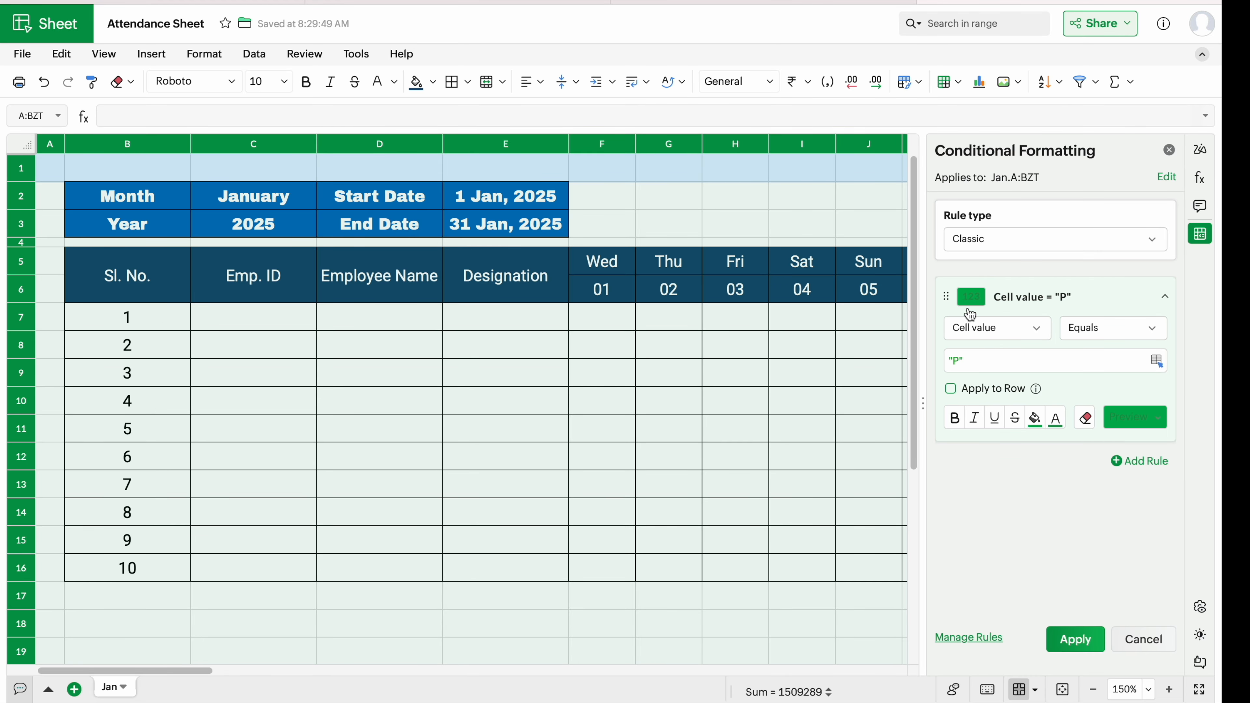
left_click(1056, 419)
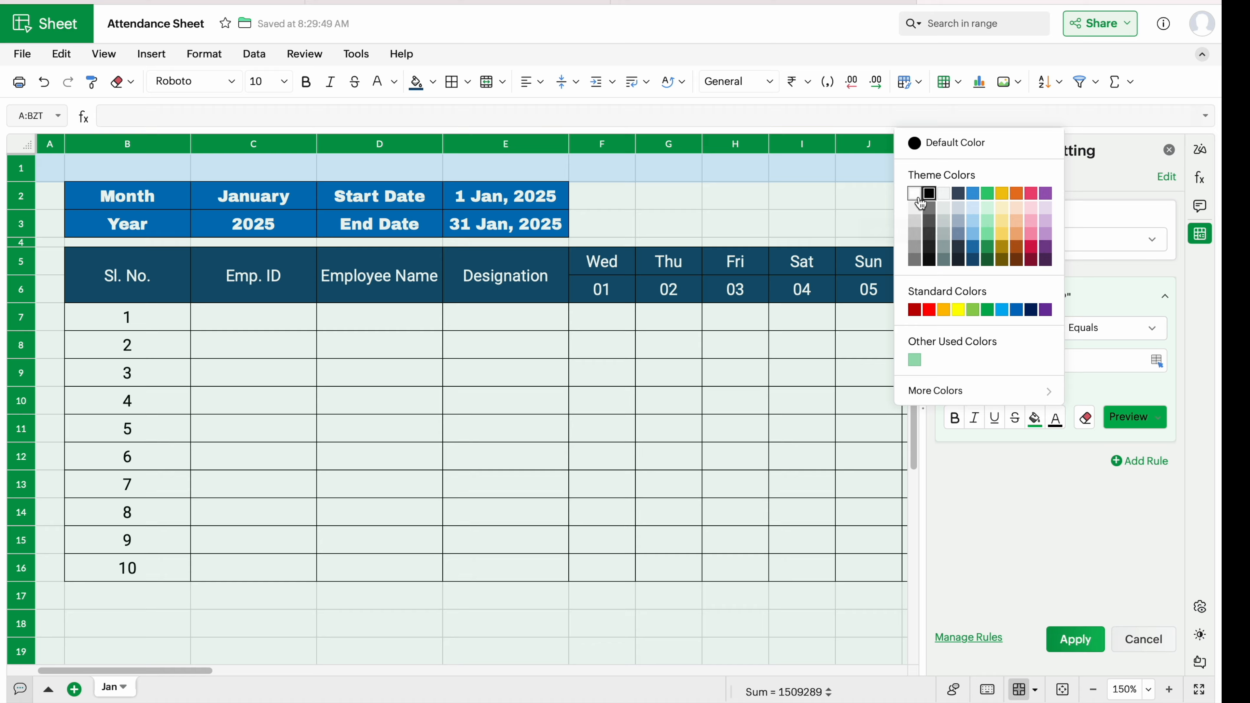
left_click(916, 196)
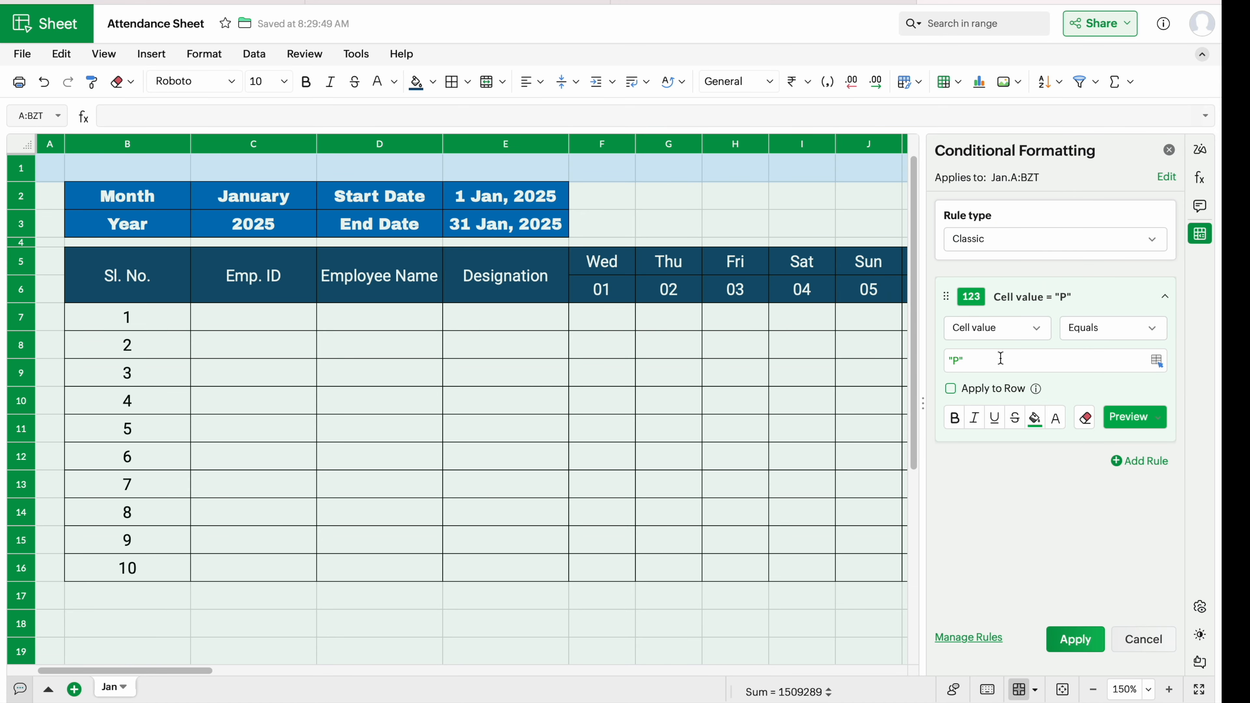
left_click(1076, 640)
Test the "P" rule by entering P in cell AH9 under Wed 29.
left_click_drag(317, 671, 889, 650)
left_click(567, 290)
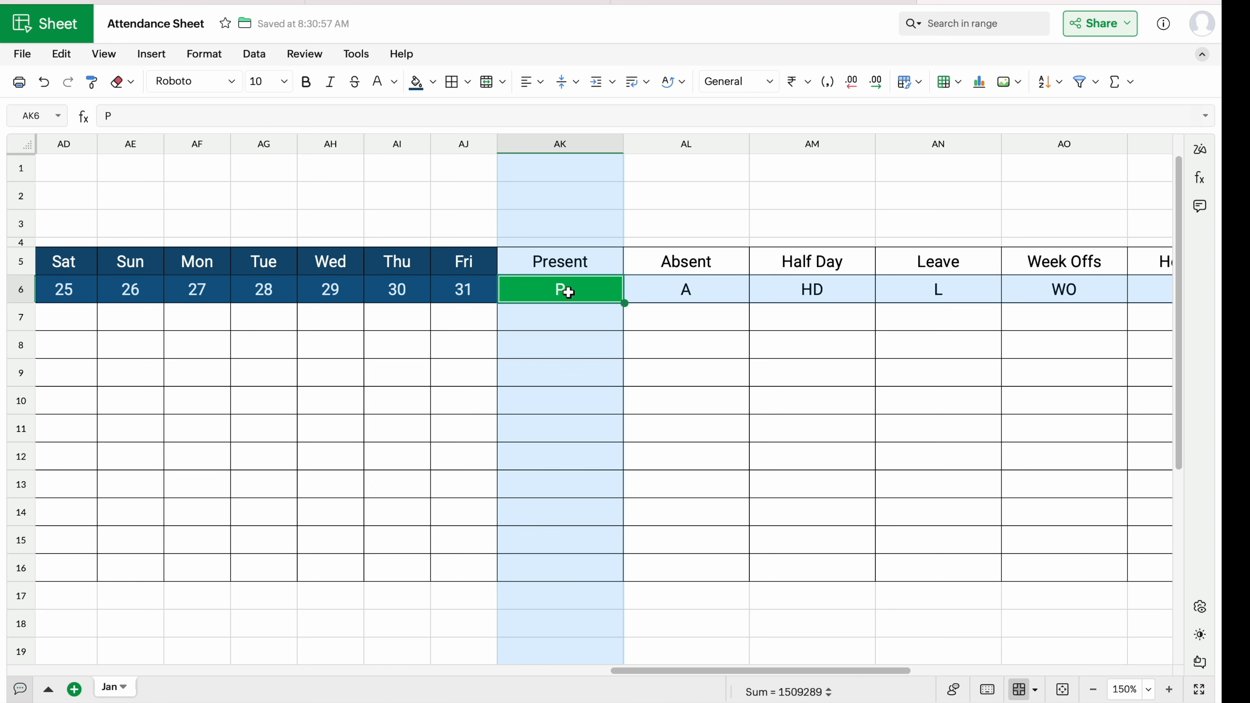
scroll(137, 374, "right", 3)
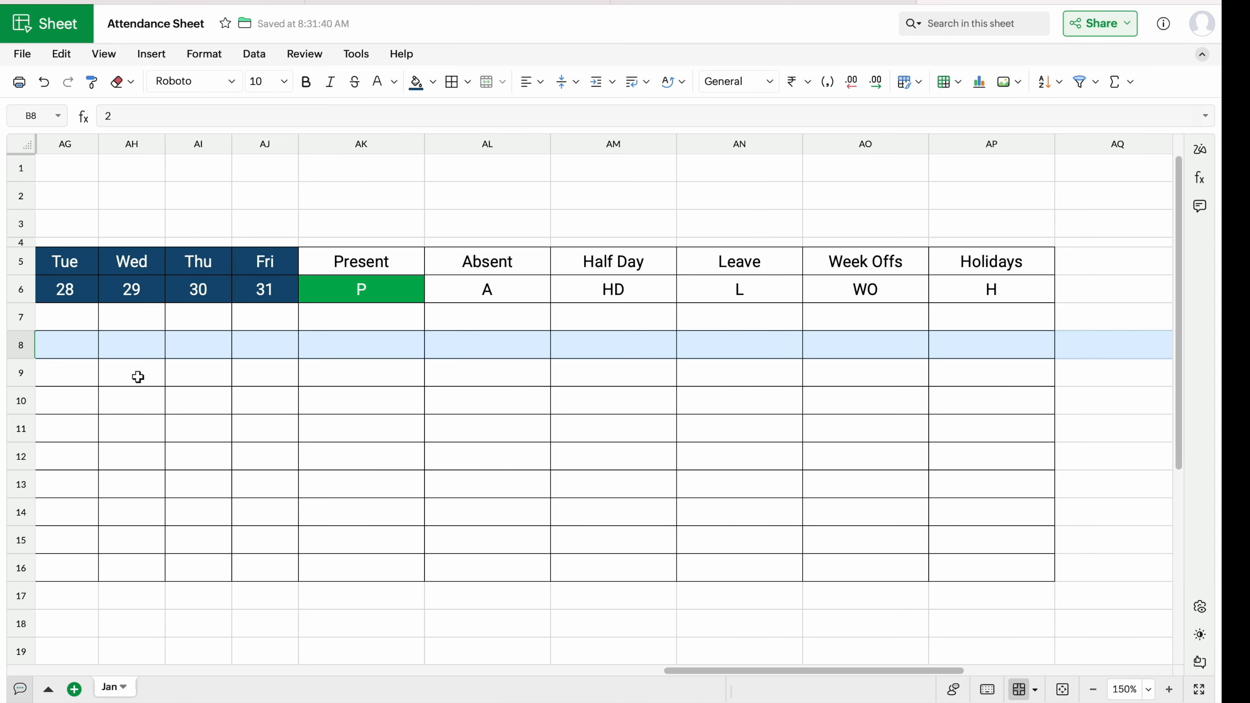
left_click(137, 376)
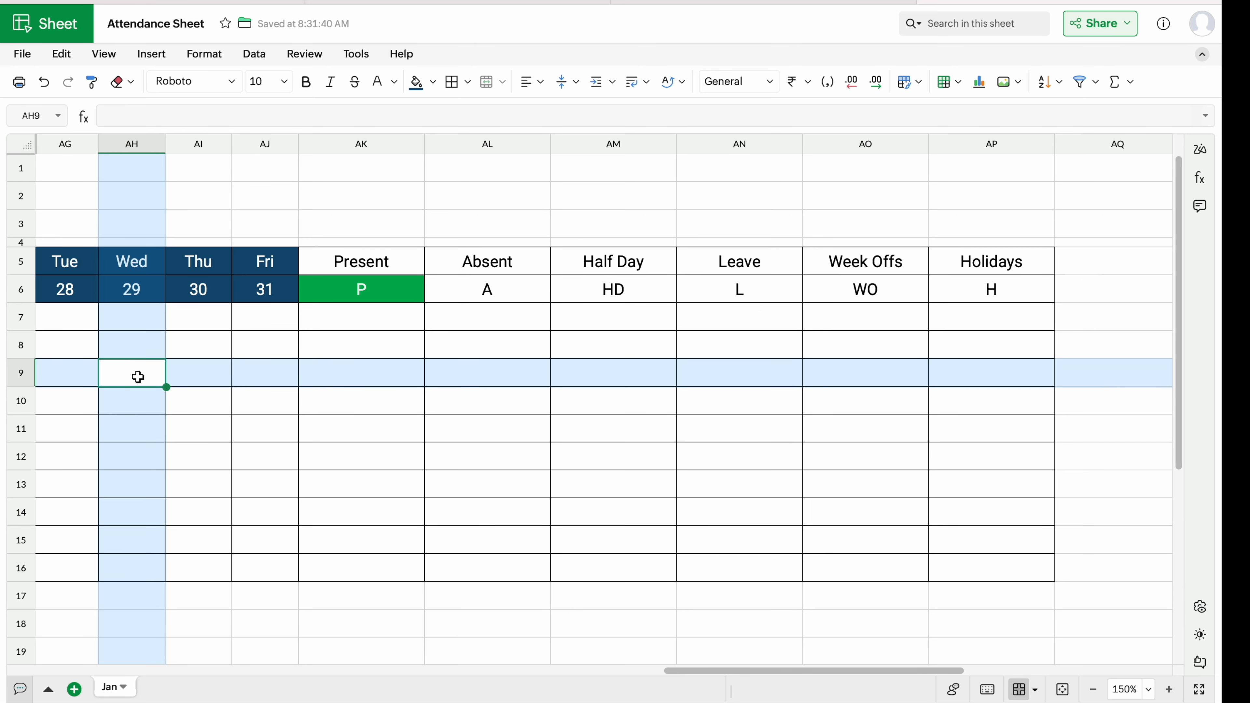
type("P")
key("Return")
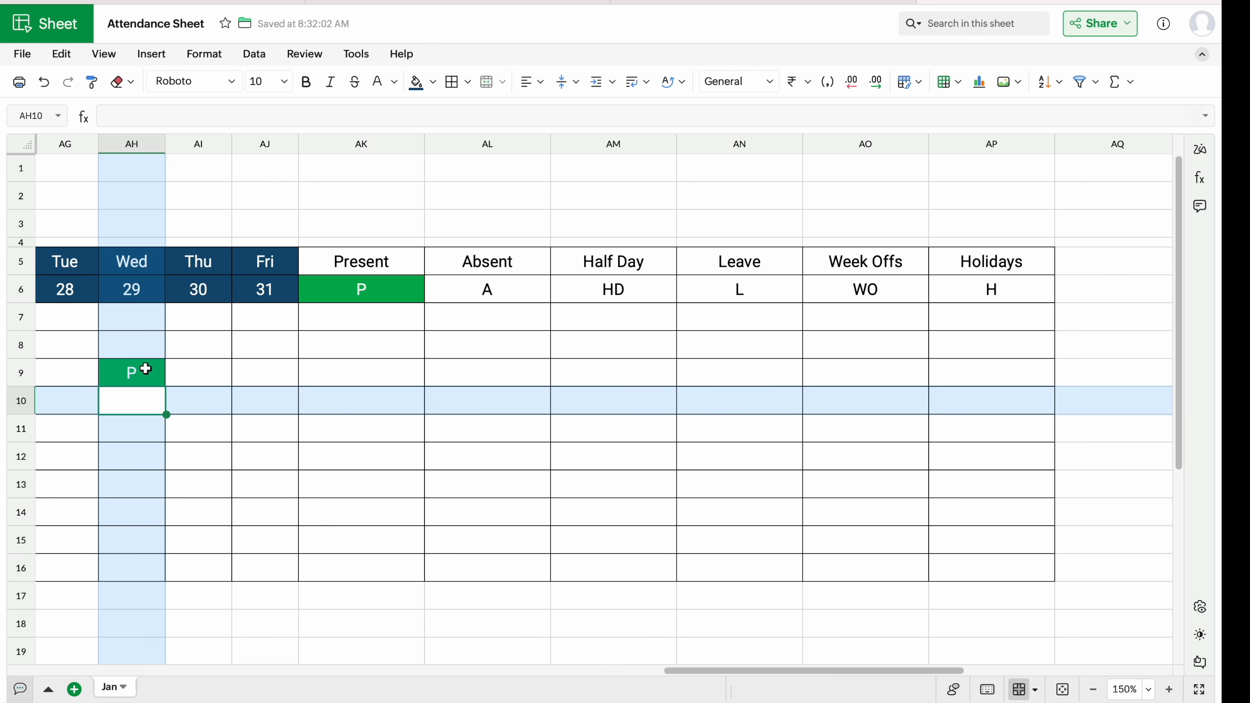
key("super+Up")
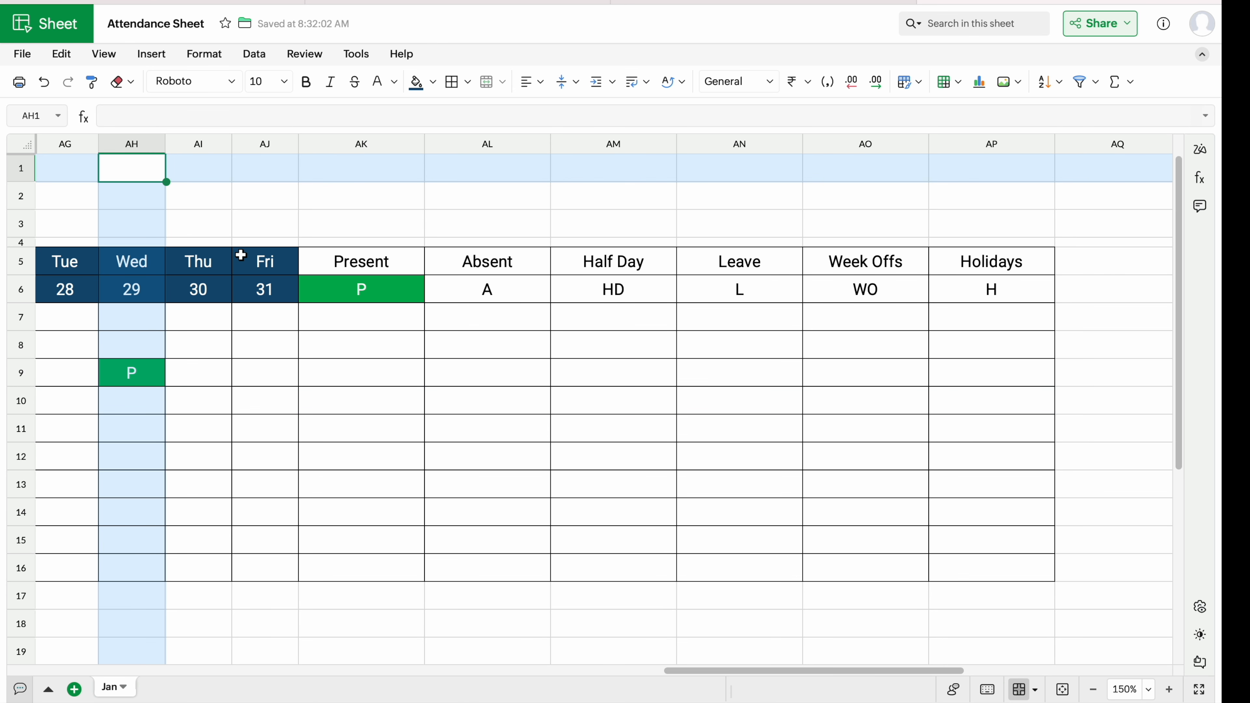
Duplicate the "P" rule for cell values equal to "A", with a red fill and white text, and apply it.
left_click(204, 53)
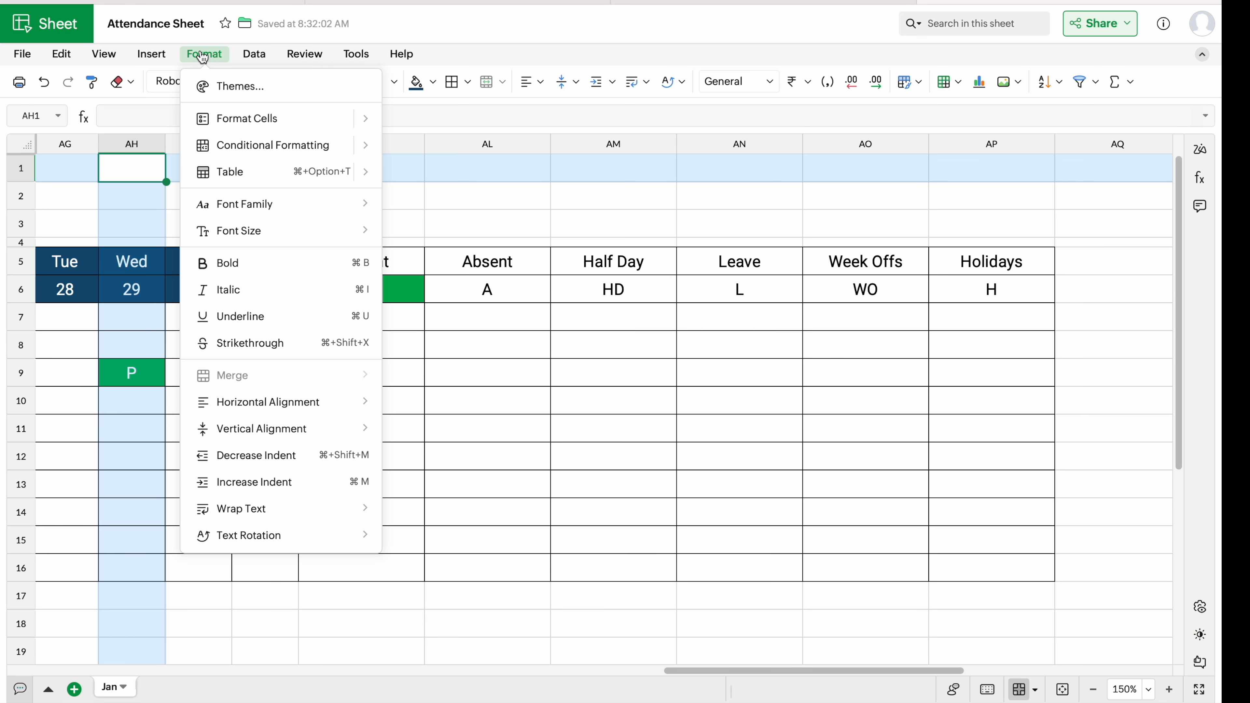
mouse_move(222, 148)
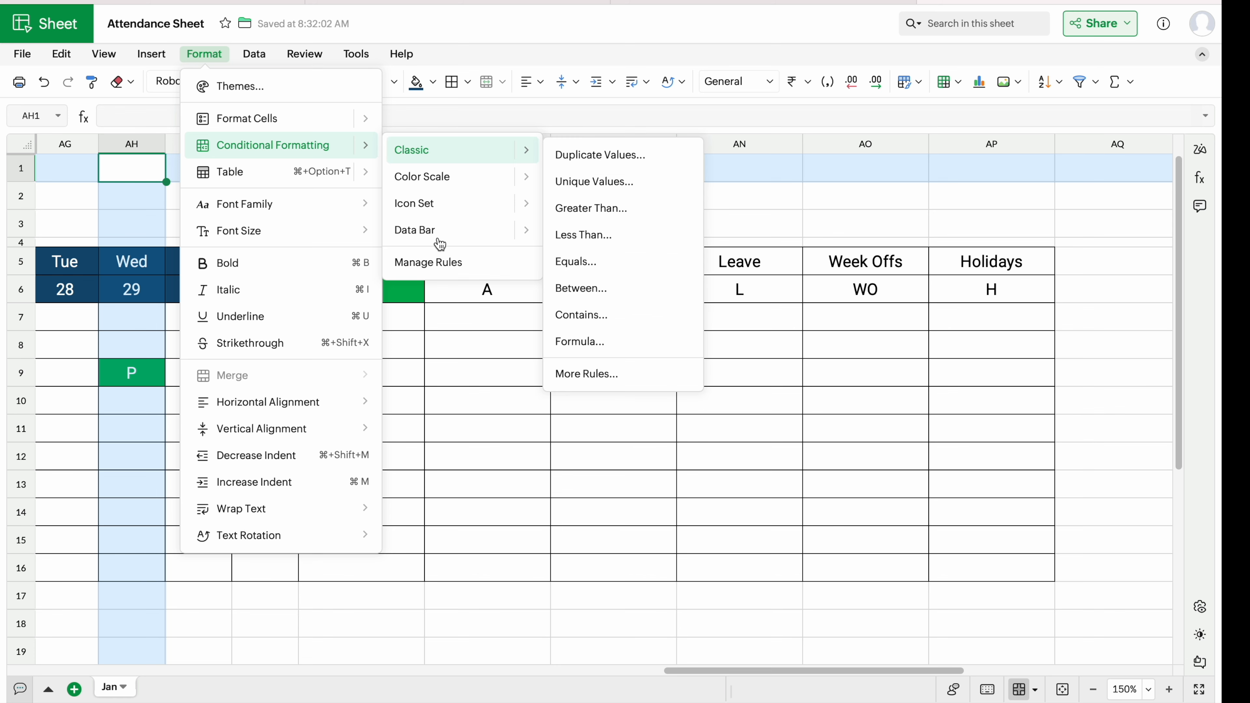
left_click(440, 262)
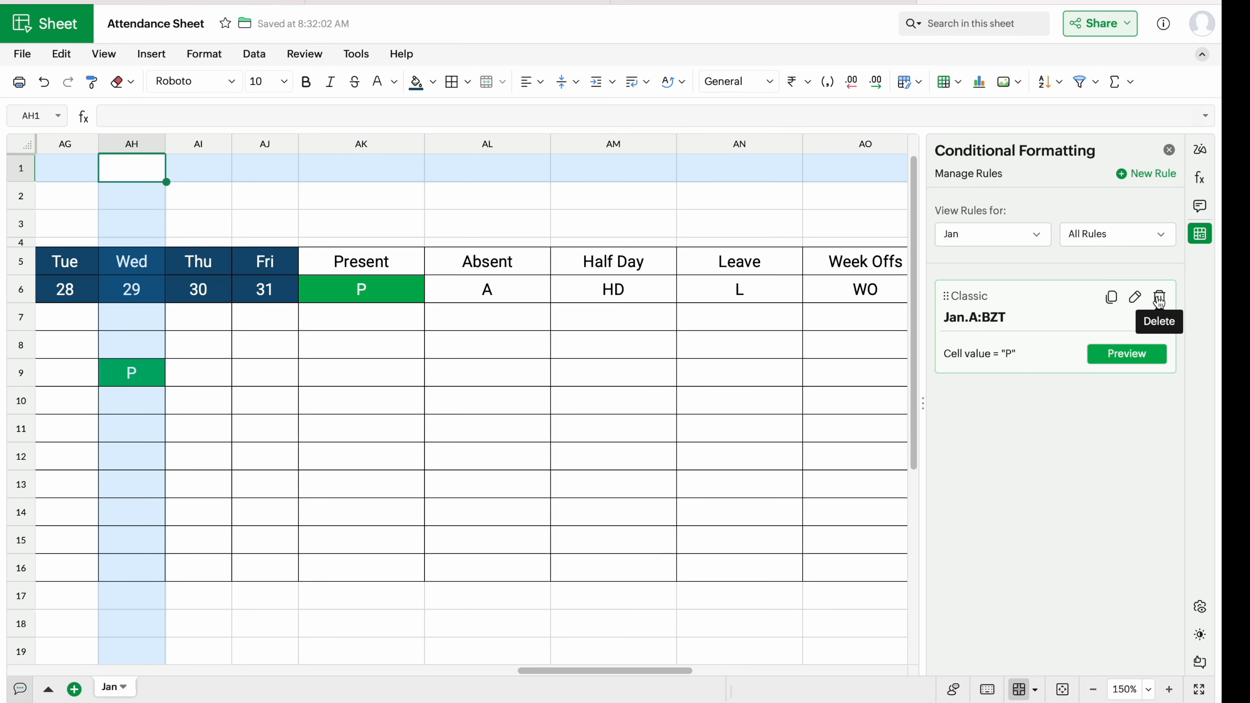
left_click(1111, 298)
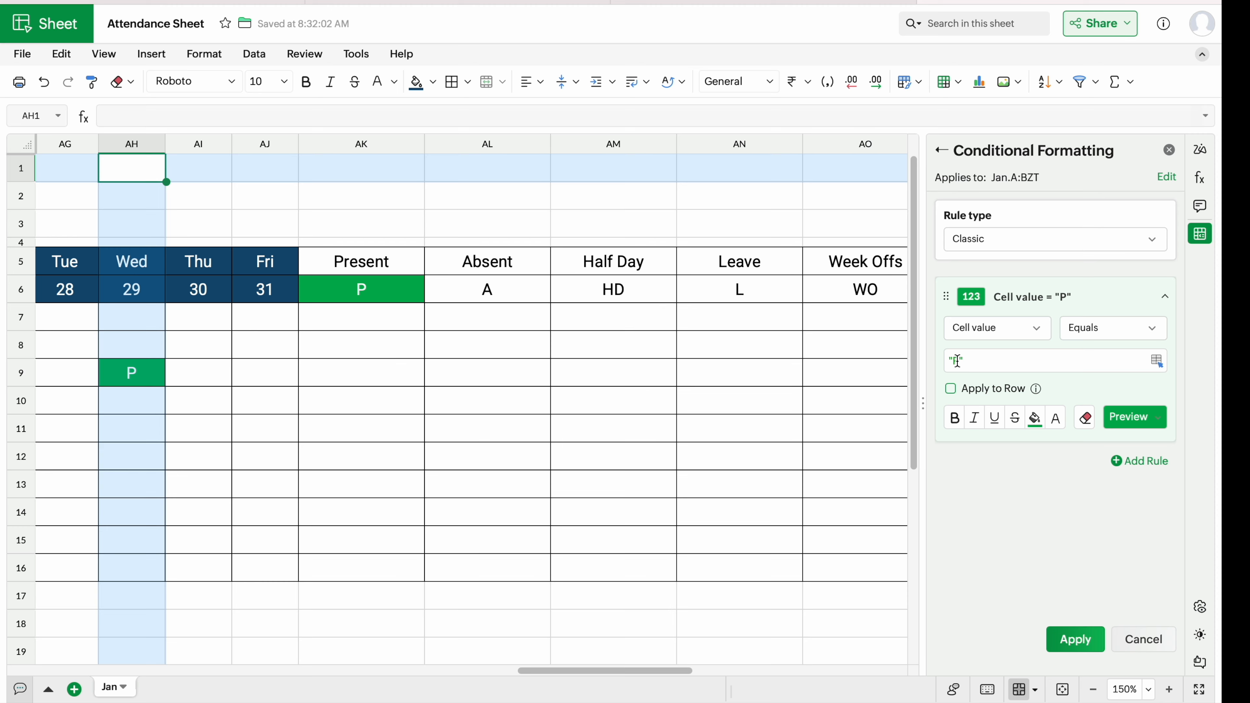
key("BackSpace")
left_click(1034, 418)
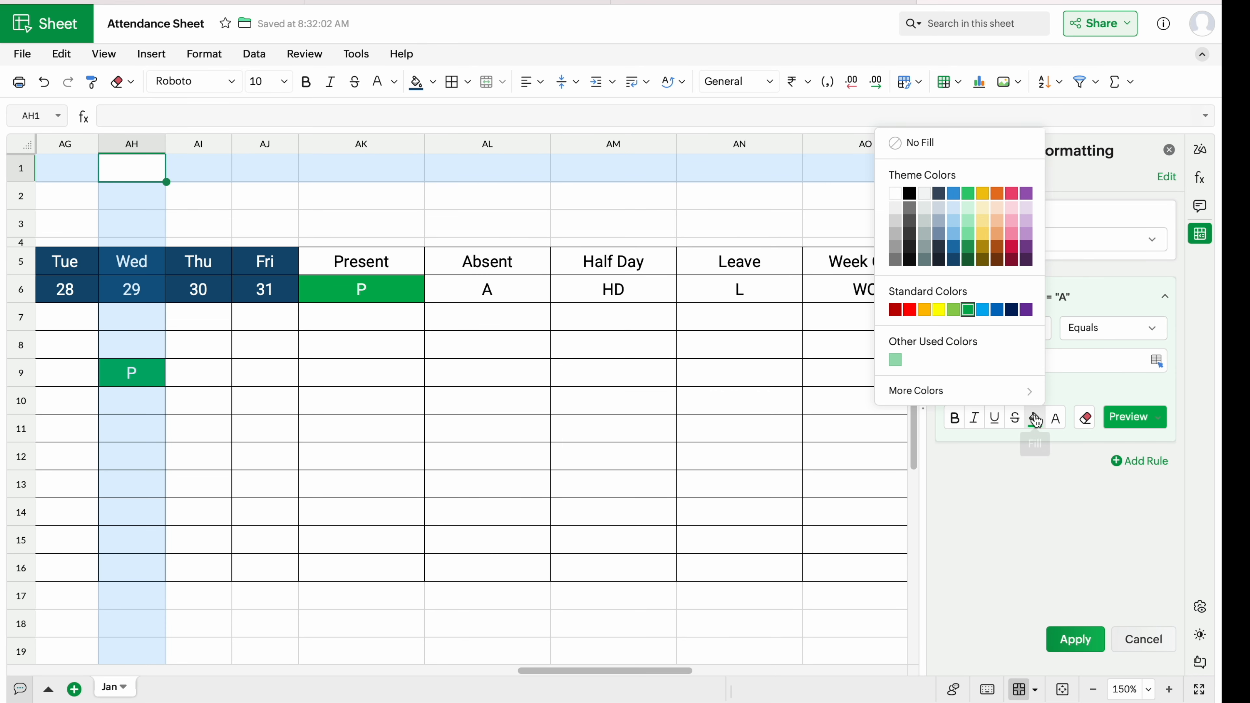
left_click(909, 309)
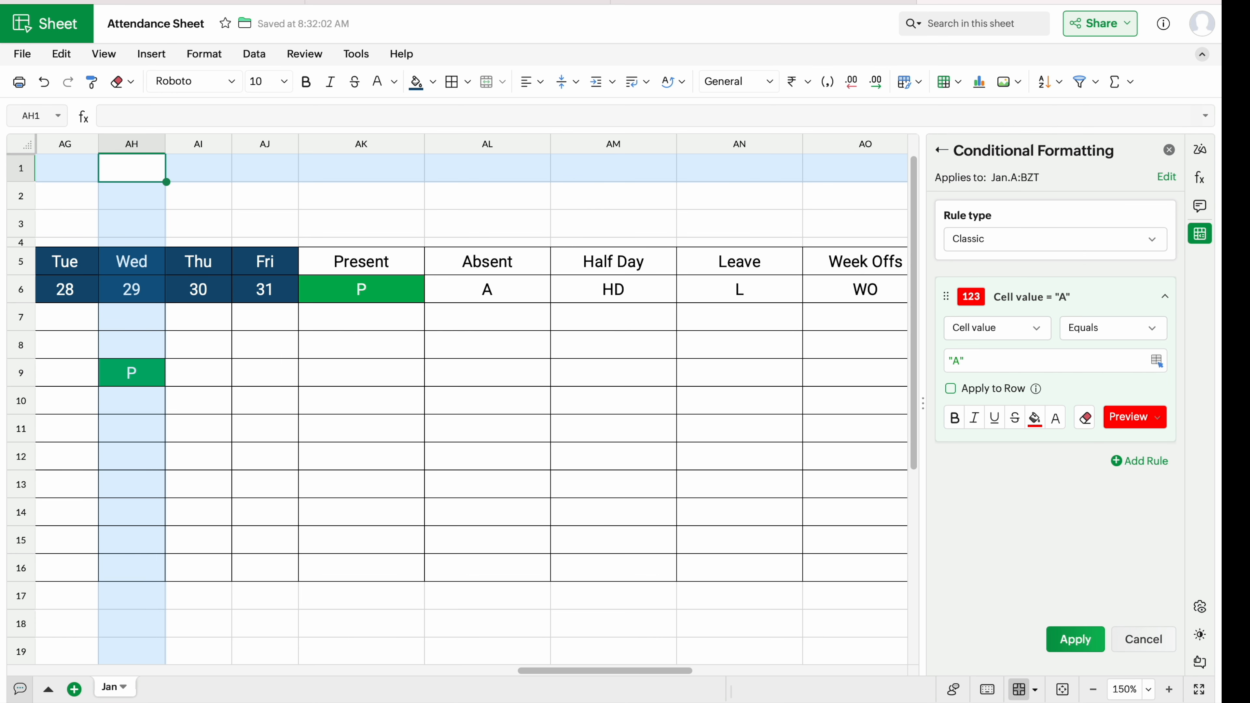
left_click(1055, 417)
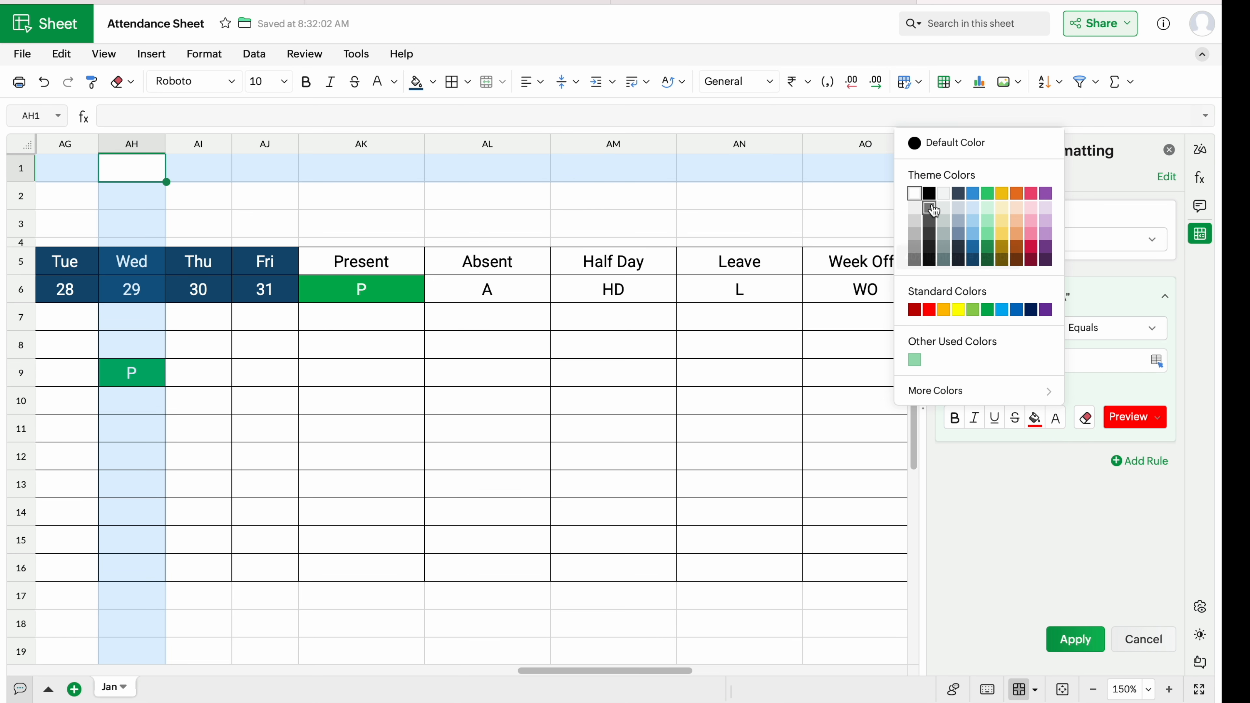
left_click(917, 196)
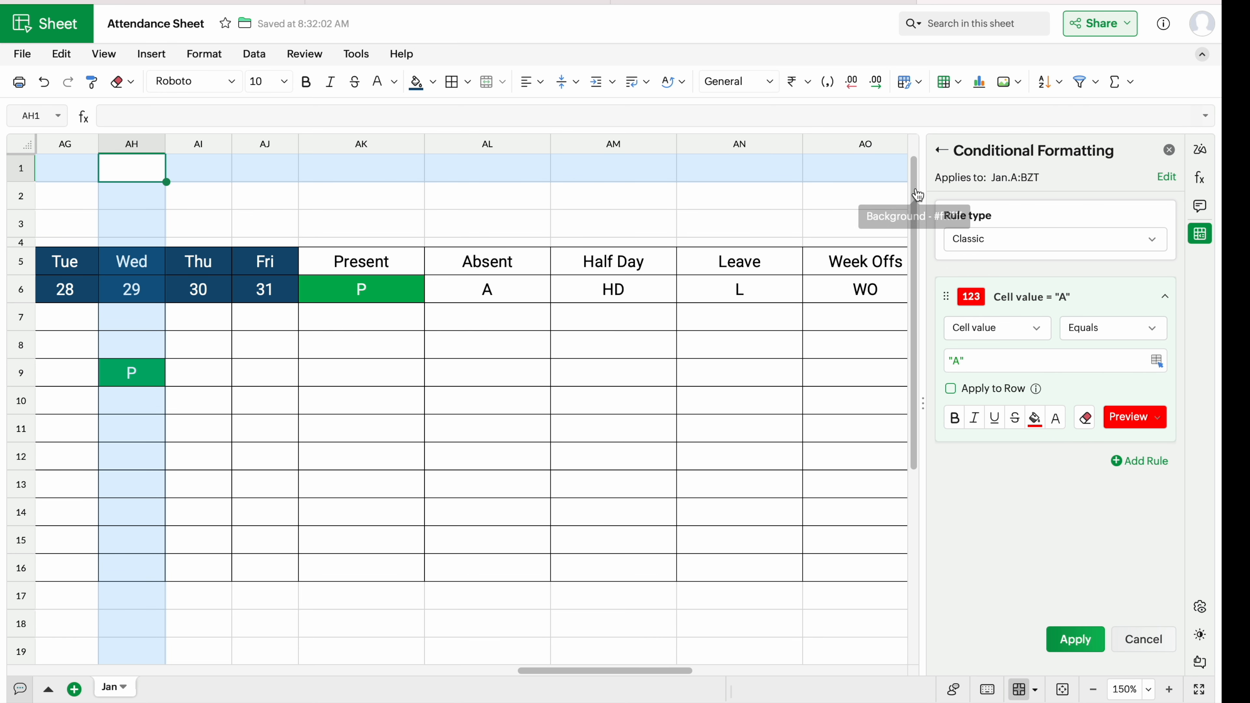
left_click(1073, 640)
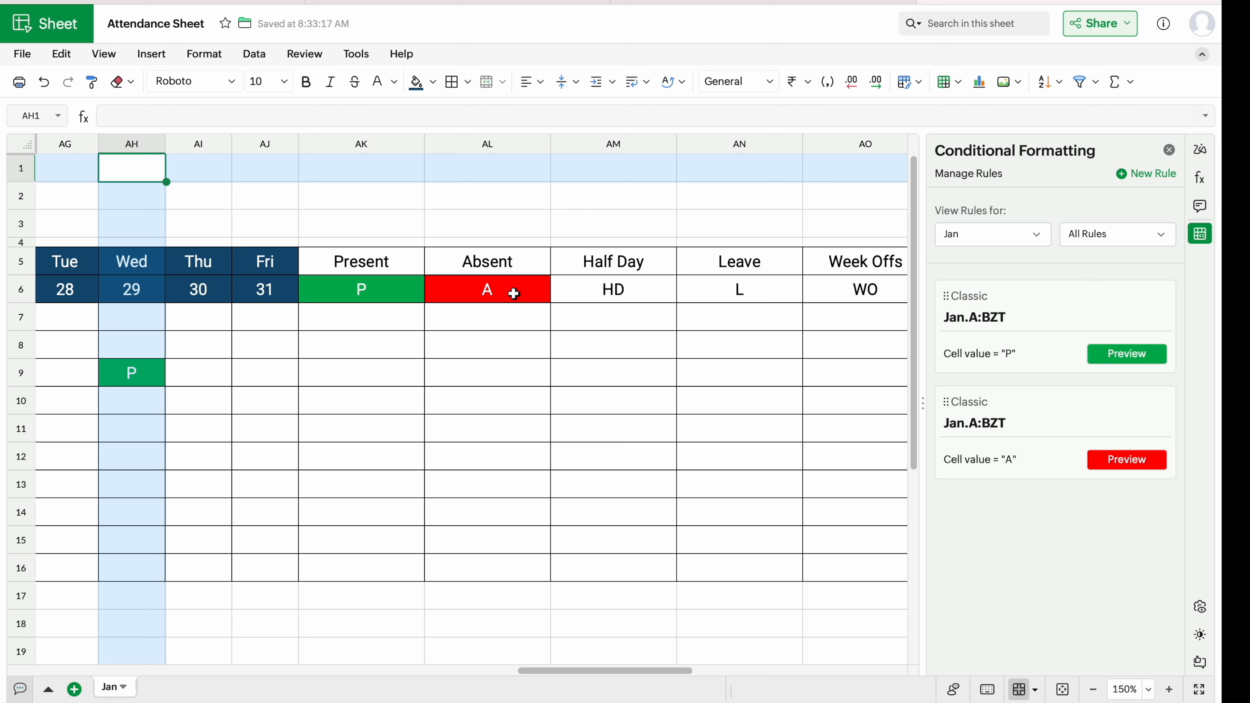
Duplicate the "A" rule for cell values equal to "HD", with a light blue fill, and apply it.
mouse_move(1054, 424)
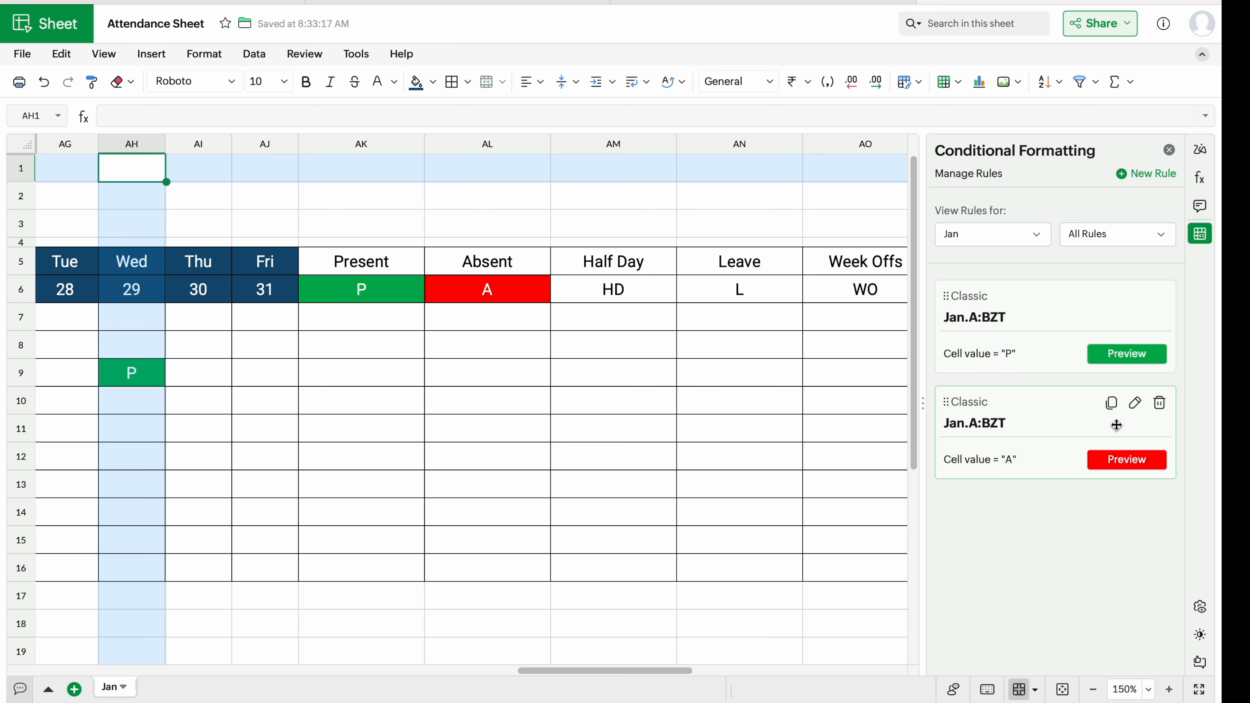
left_click(1114, 405)
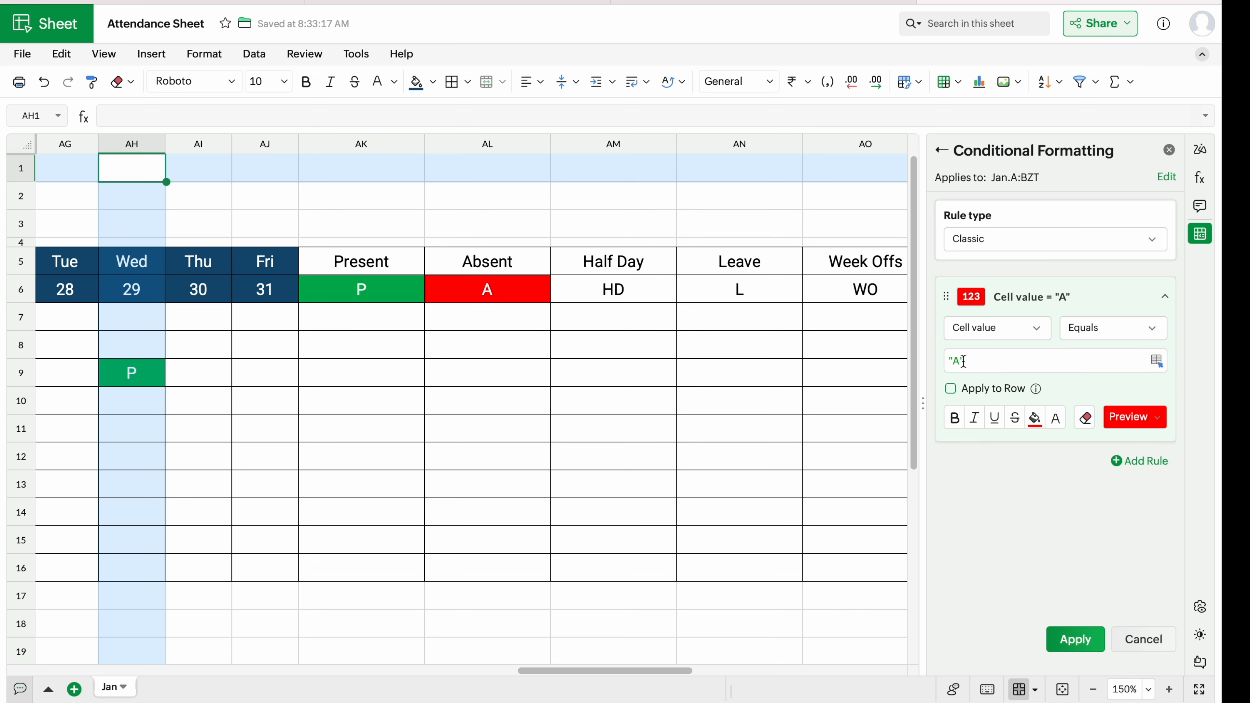
left_click(963, 361)
key("BackSpace")
left_click(1035, 418)
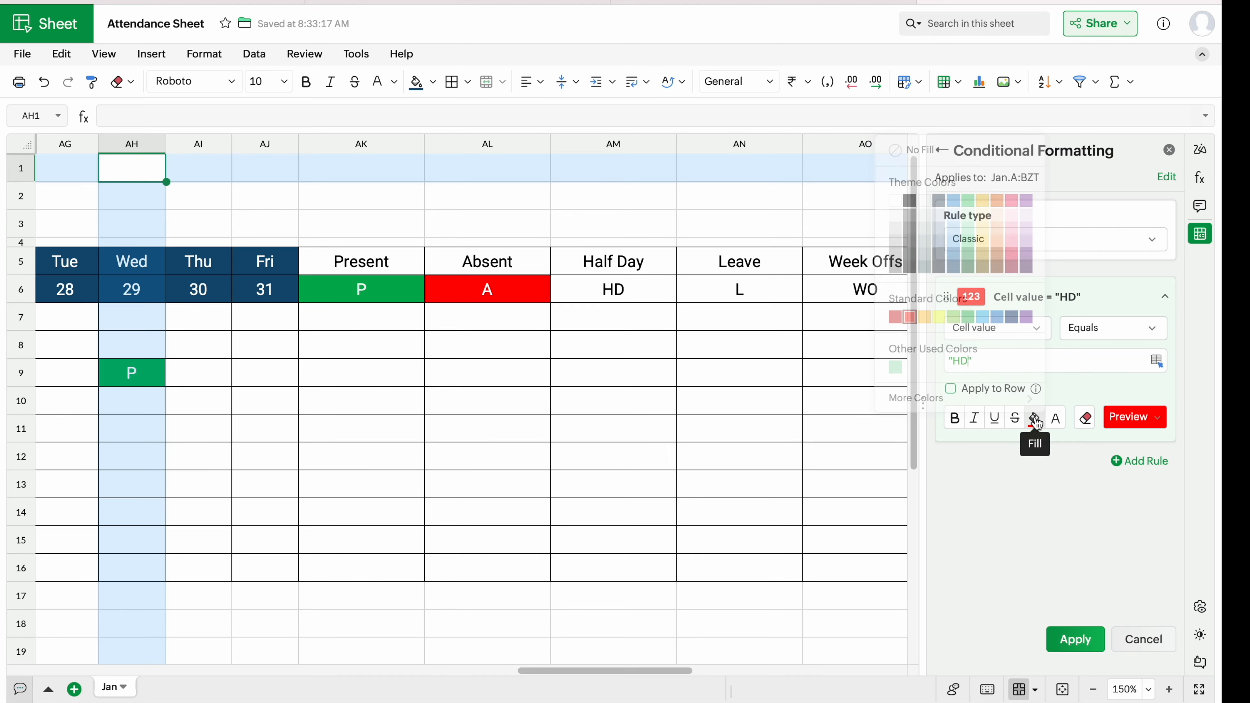
left_click(984, 312)
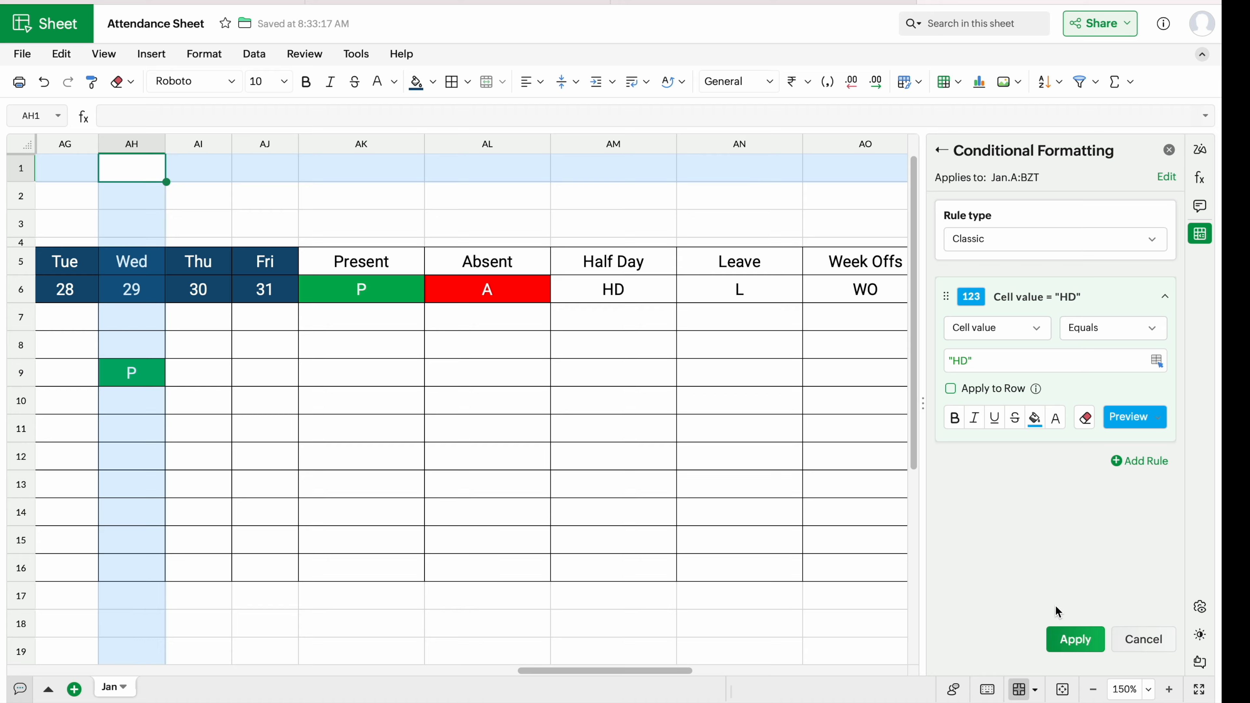
left_click(1074, 640)
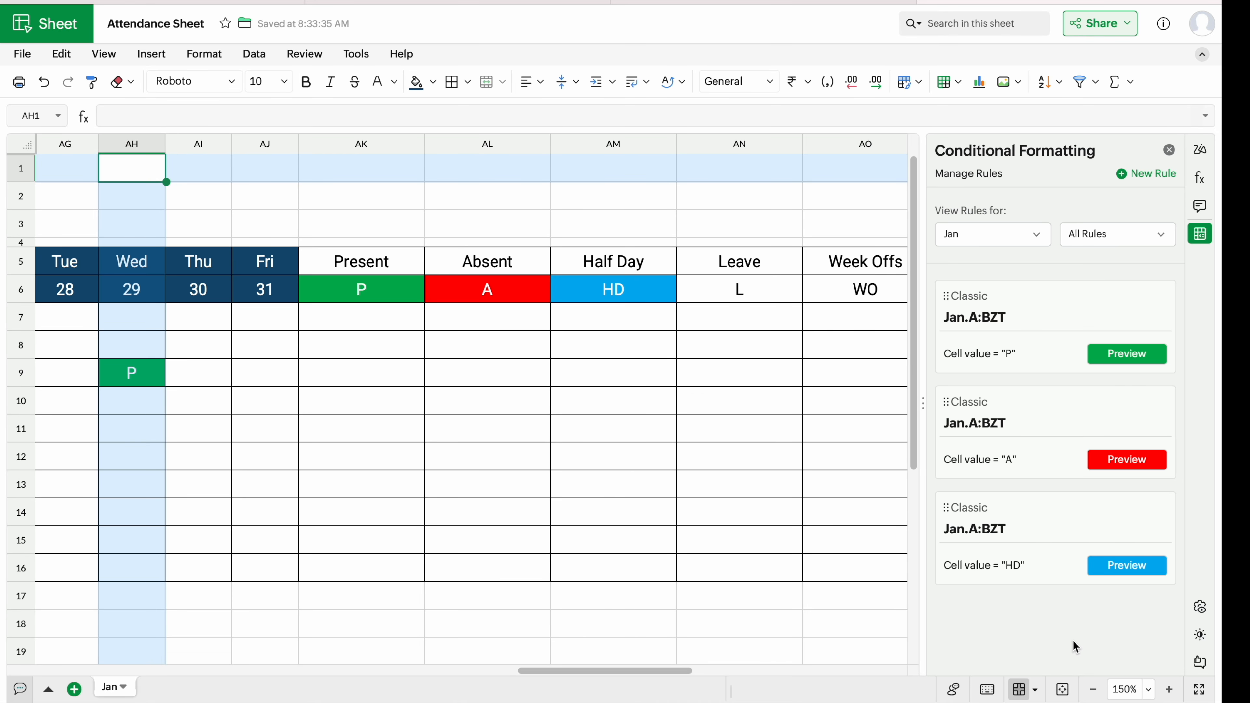
Add a whole-sheet rule that formats cells equal to "L" with a purple fill and white text.
left_click_drag(655, 670, 713, 669)
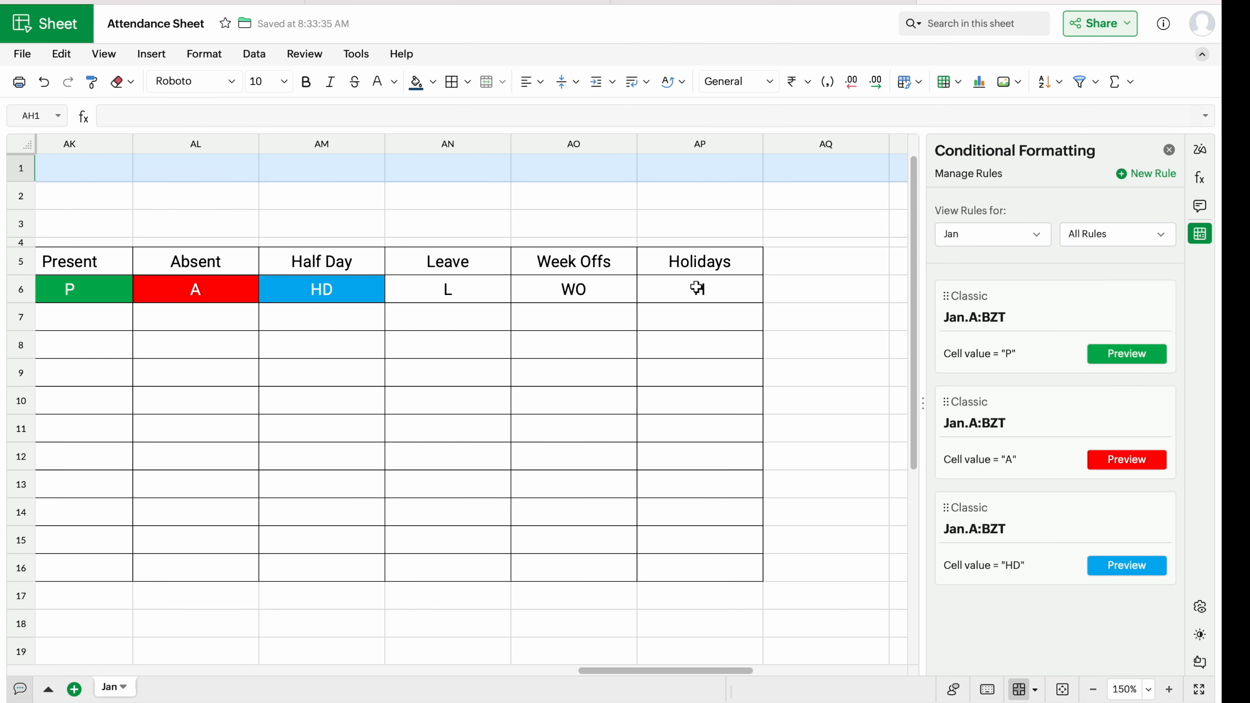
left_click(1145, 173)
left_click(1034, 417)
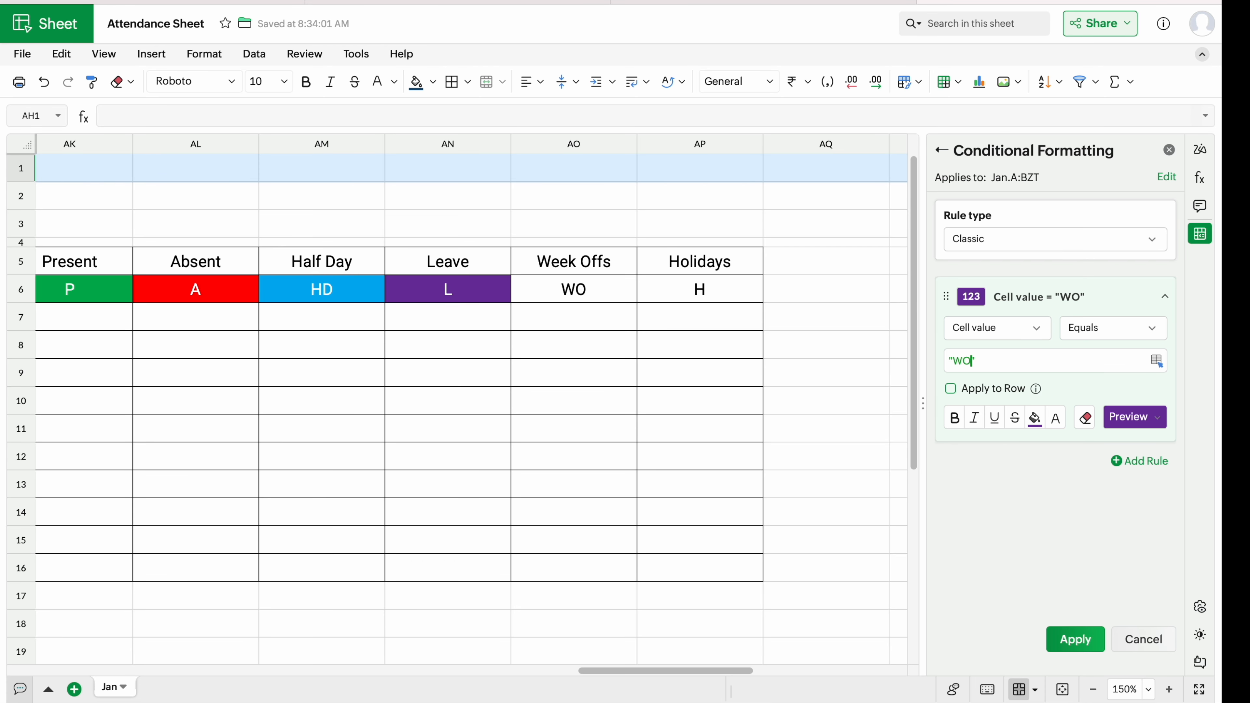
Add rules formatting "WO" cells orange with black text and "H" cells light green with white text, and close the rule manager.
left_click(1034, 418)
left_click(1001, 193)
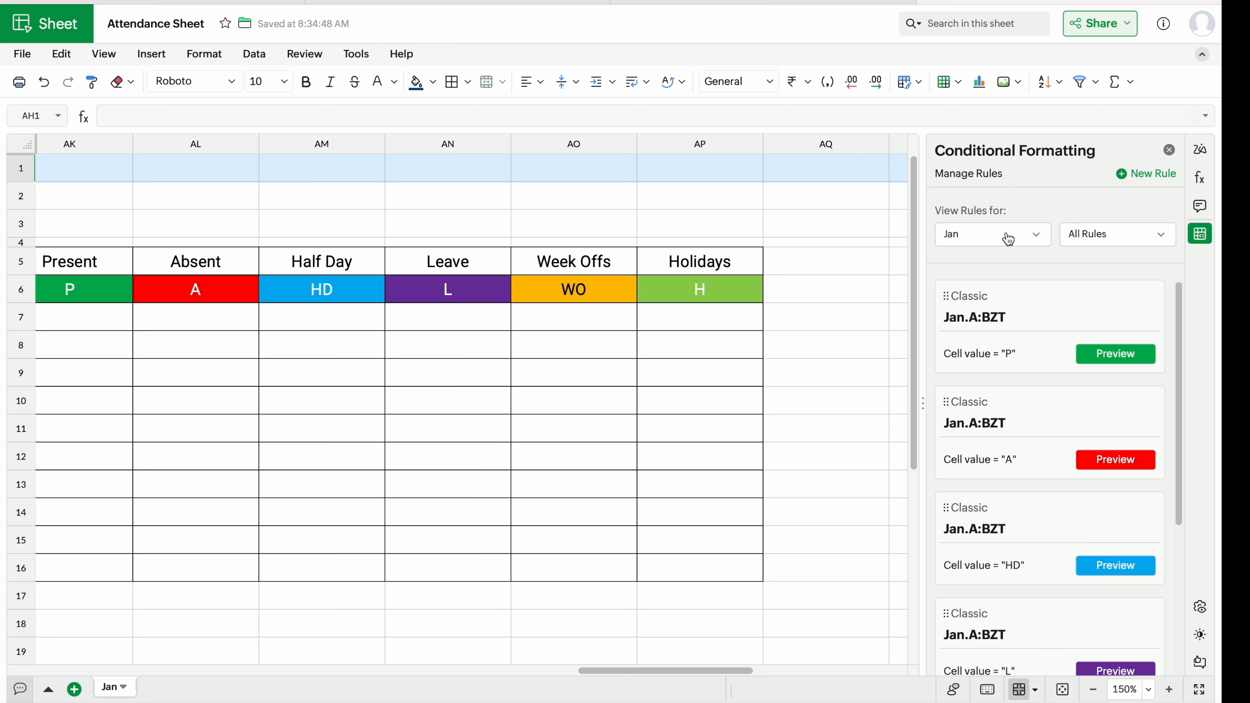
left_click(1169, 150)
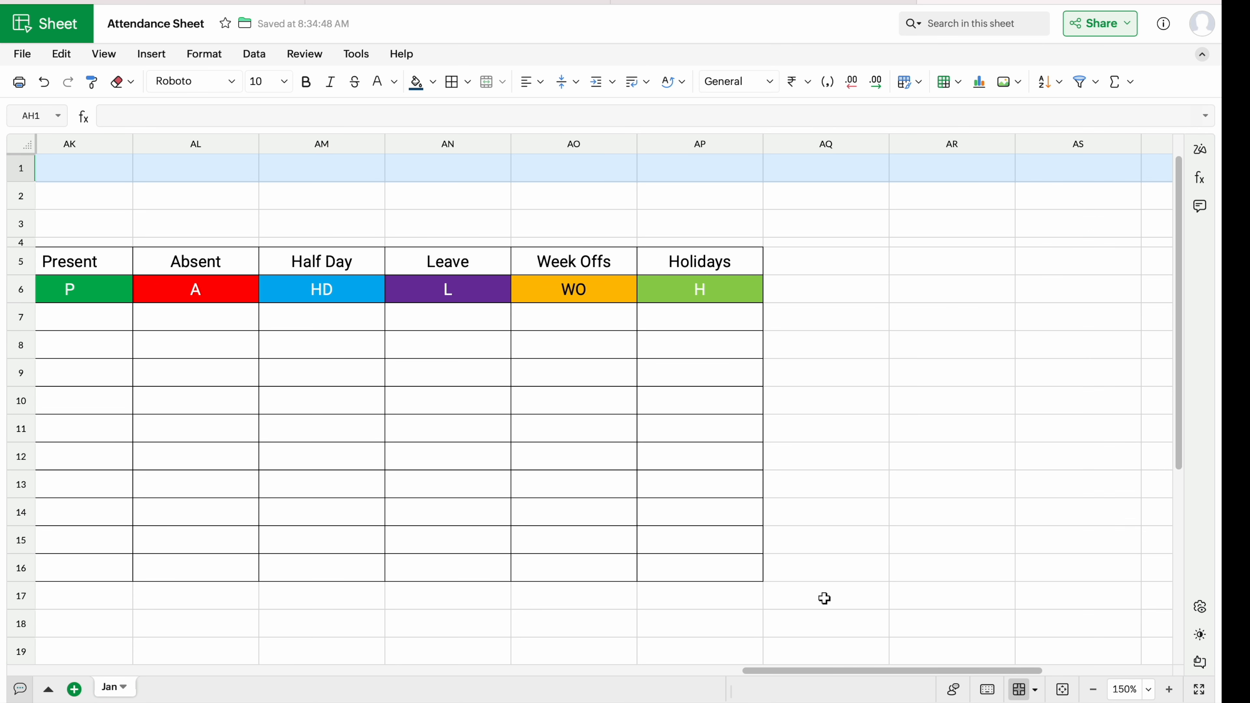
left_click_drag(856, 671, 781, 671)
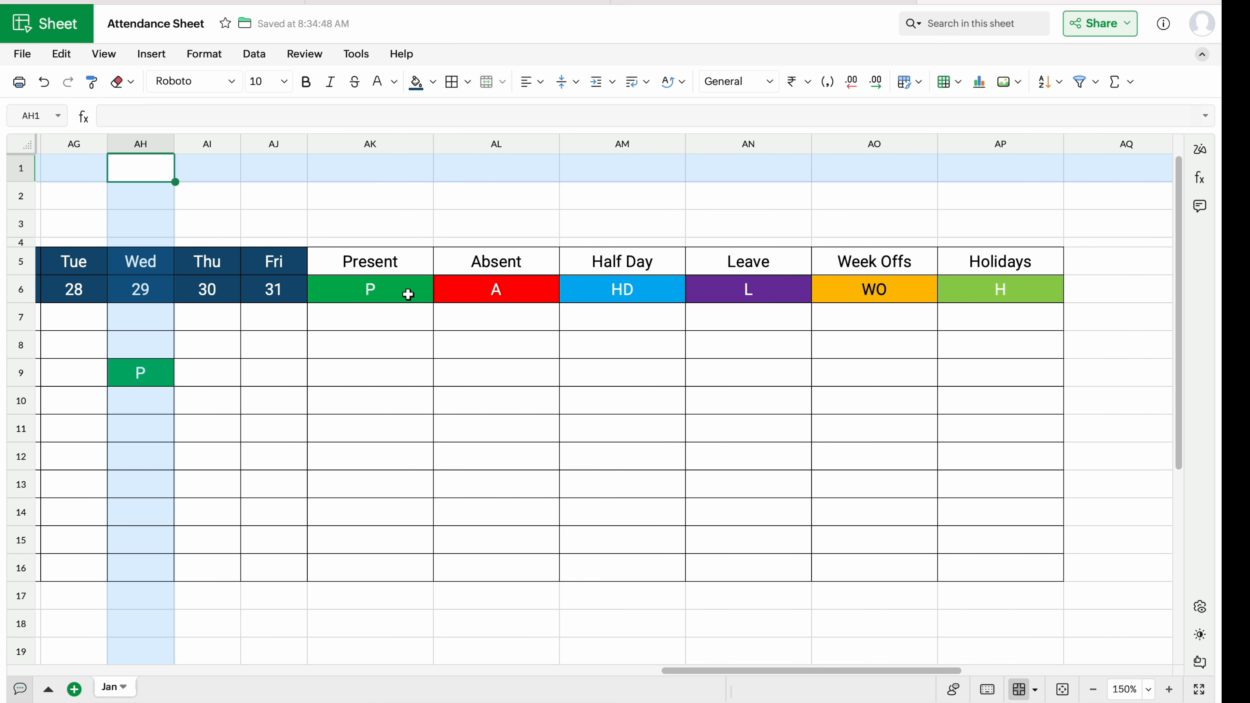
Fill the Present to Holidays header cells to match their code colours, with white text except black for Week Offs.
left_click(382, 263)
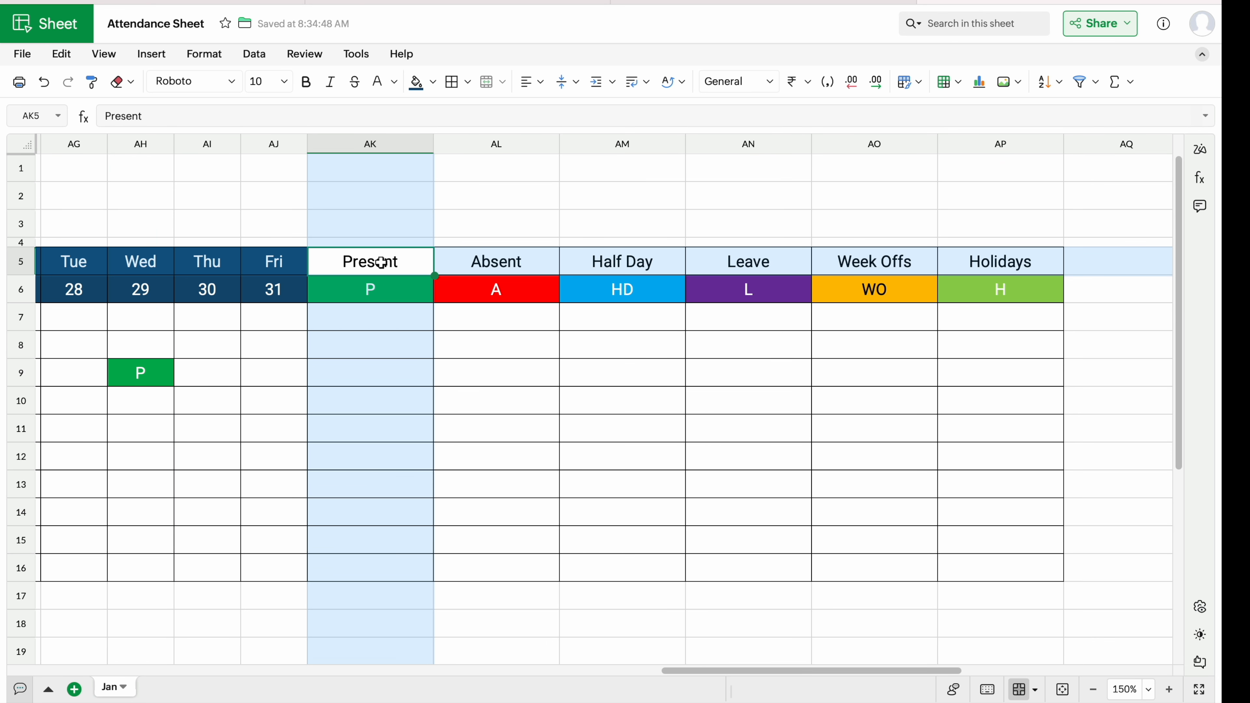
left_click(433, 82)
left_click(500, 274)
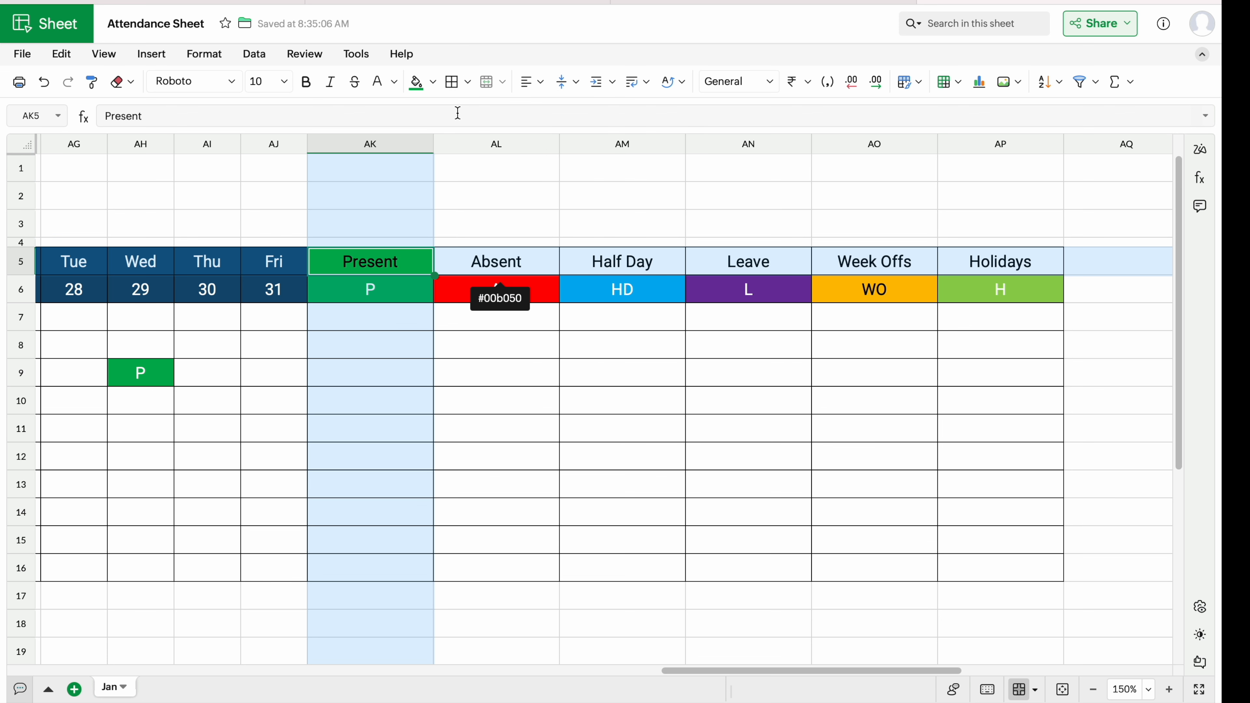
left_click(378, 85)
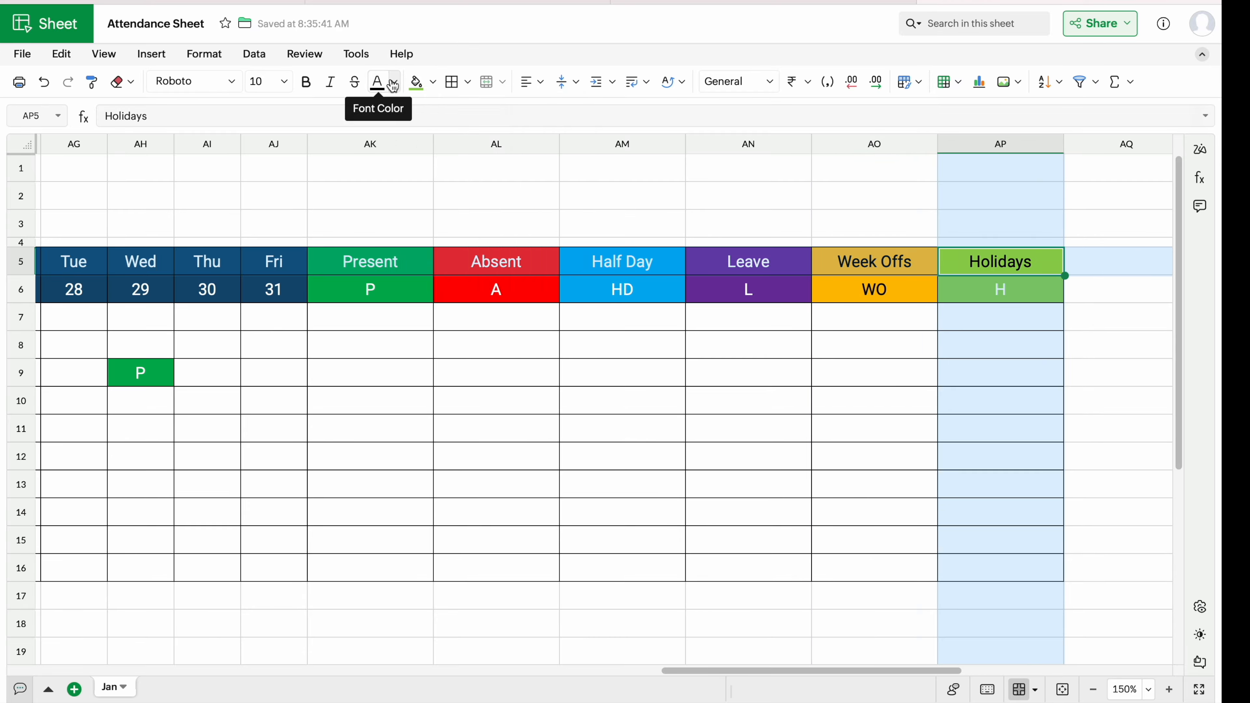
left_click(377, 83)
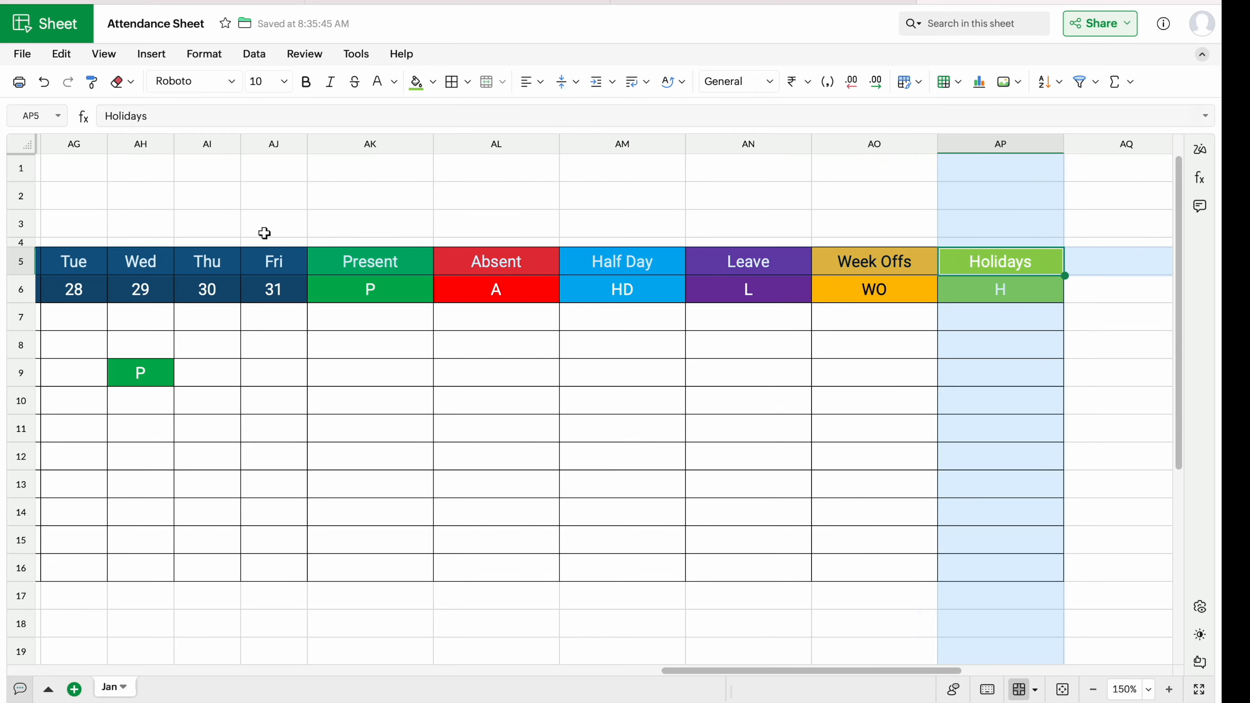
Set the font of header rows 5 and 6 to Archivo Black.
left_click_drag(14, 264, 17, 279)
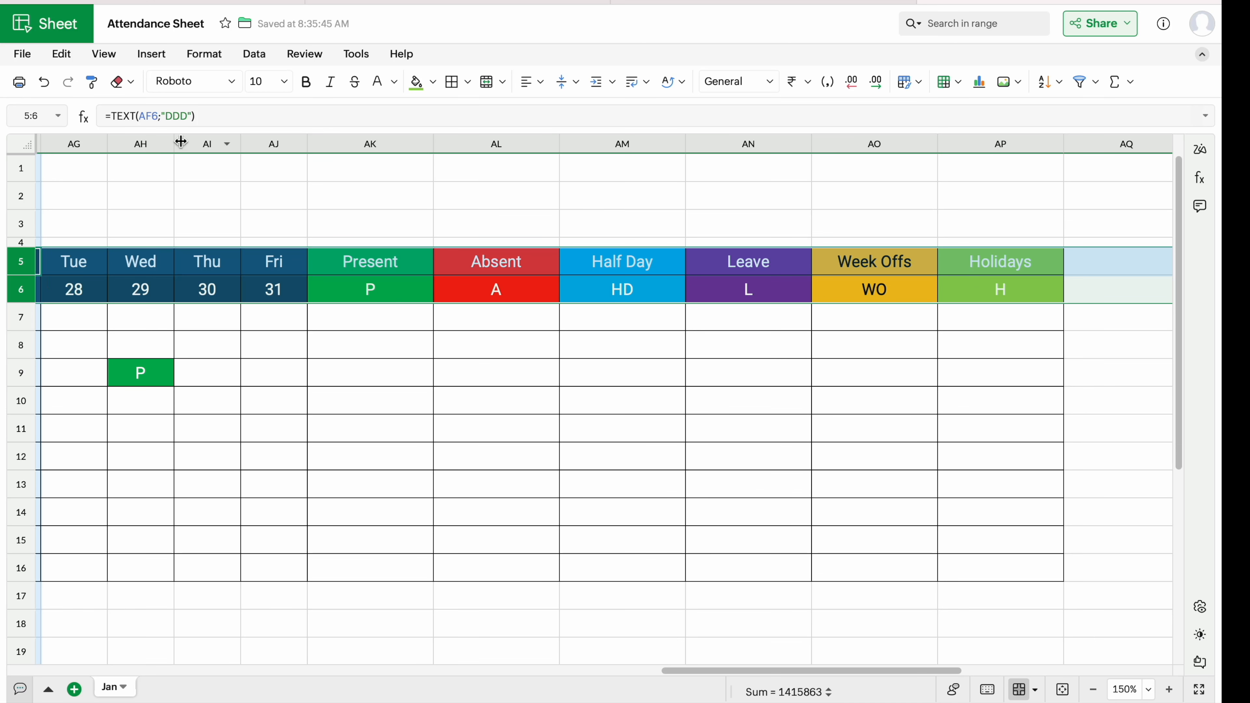
left_click(232, 83)
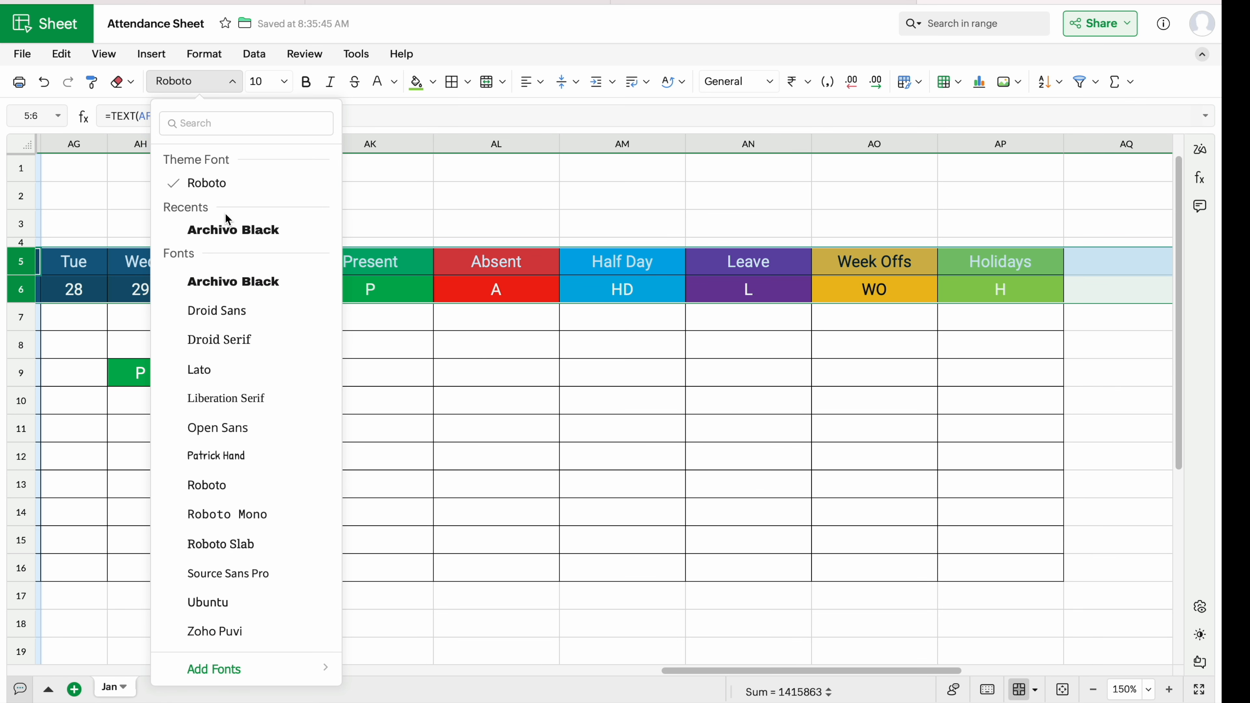
left_click(232, 229)
Clear the test "P" entry from cell AH9.
left_click_drag(787, 671, 667, 676)
left_click(644, 377)
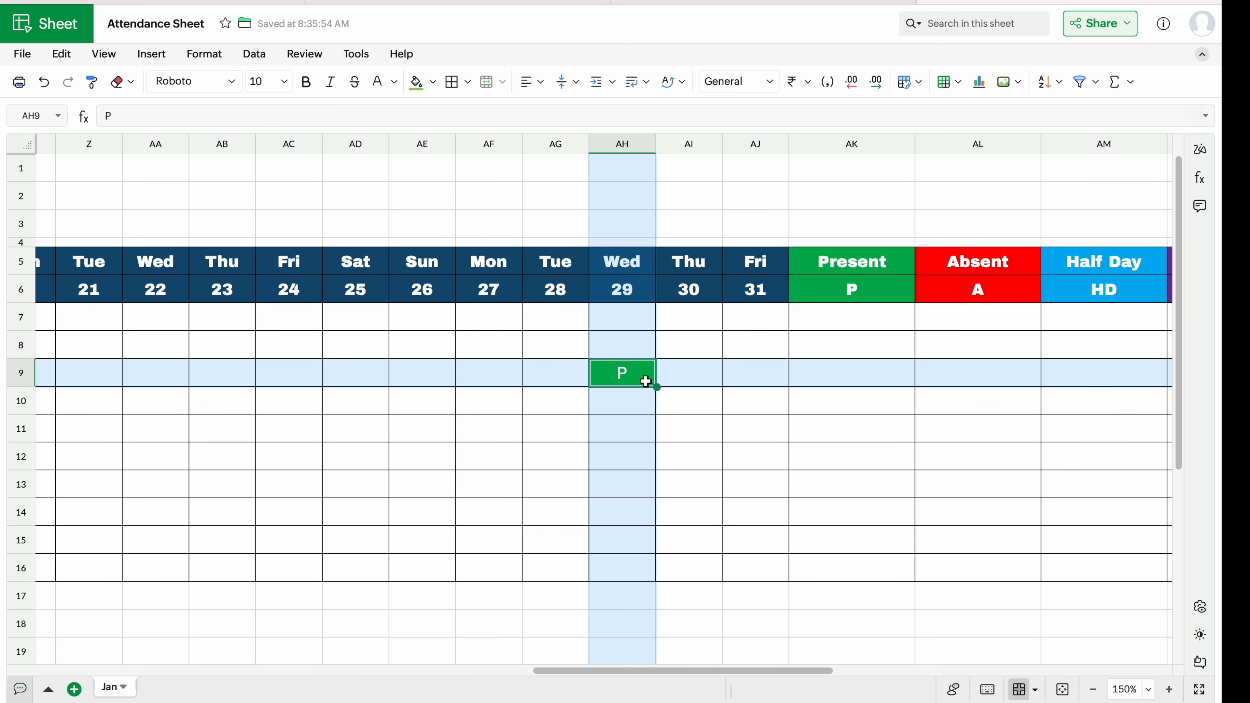
key("Delete")
Merge cells F2:N3 and enter the title "Attendance Sheet" in the merged cell.
left_click_drag(718, 671, 268, 661)
left_click(533, 189)
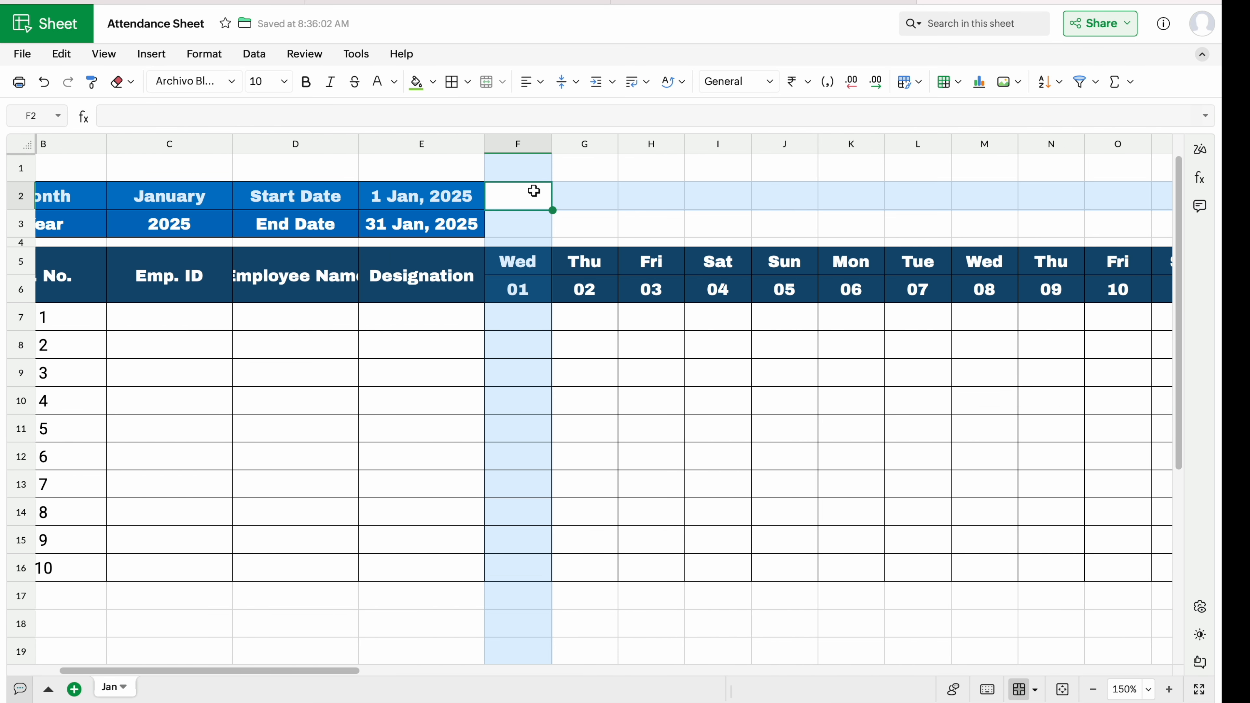
left_click_drag(533, 190, 1039, 217)
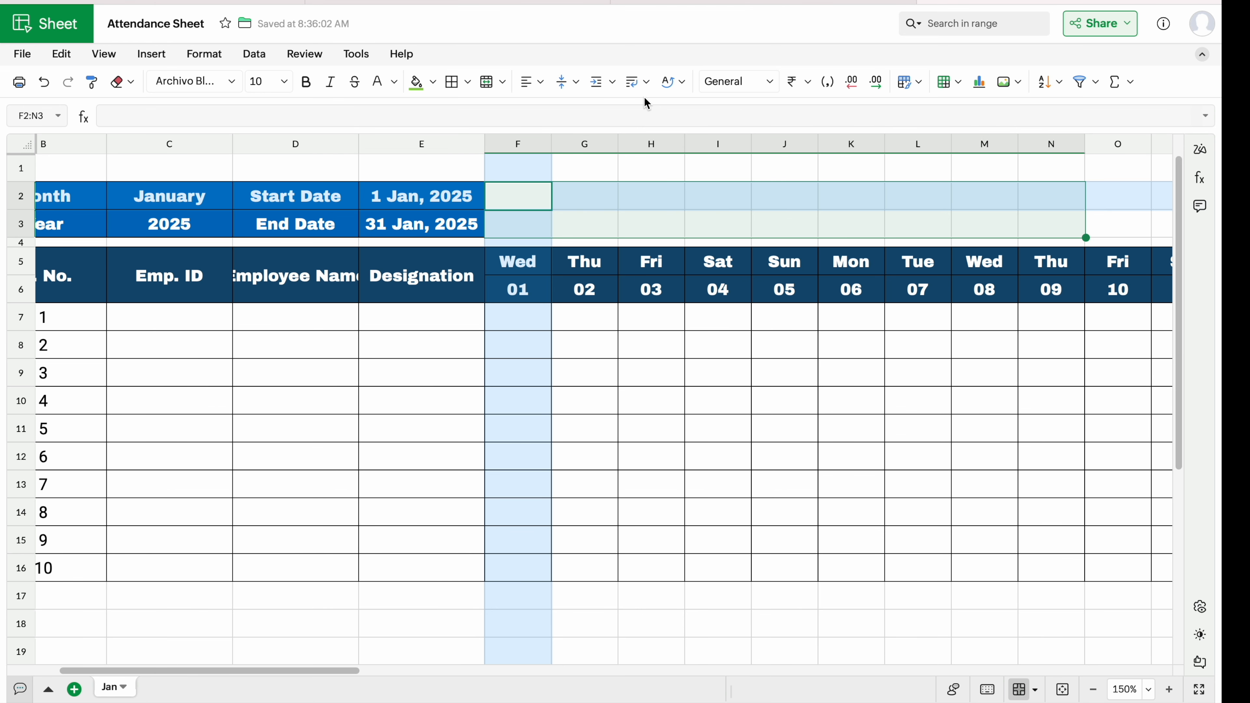
left_click(488, 83)
left_click(634, 217)
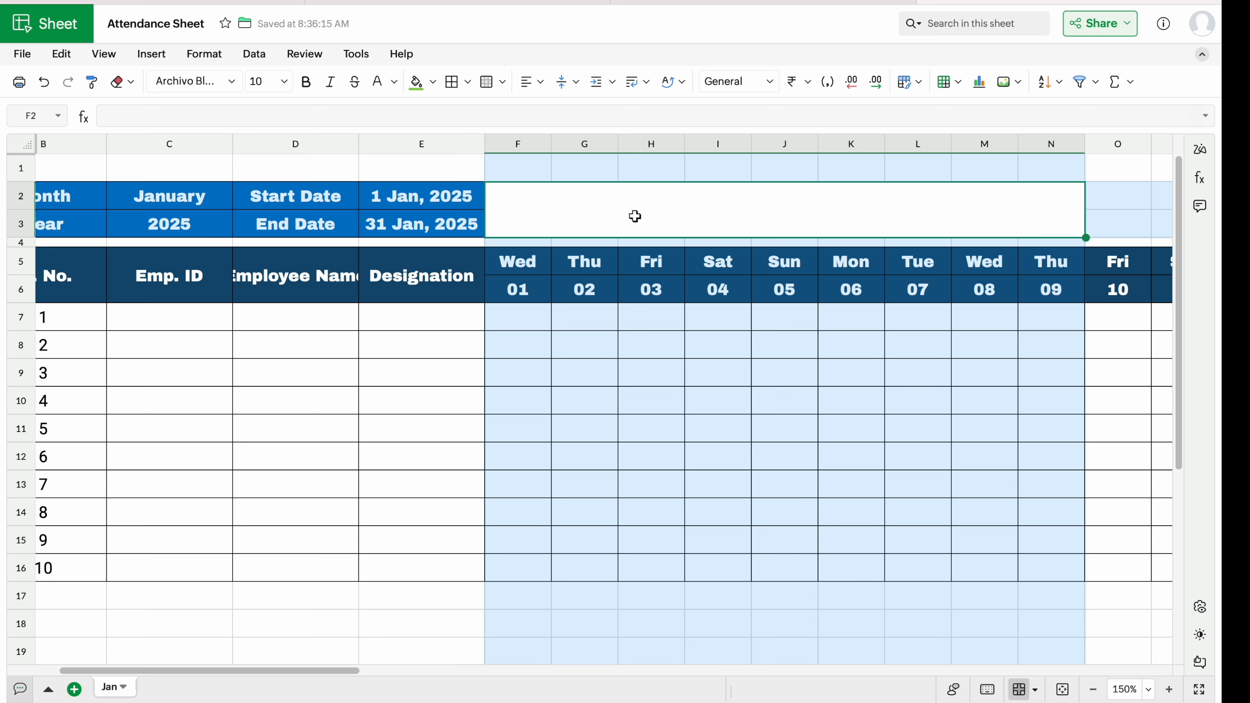
type("Attendance Sheet")
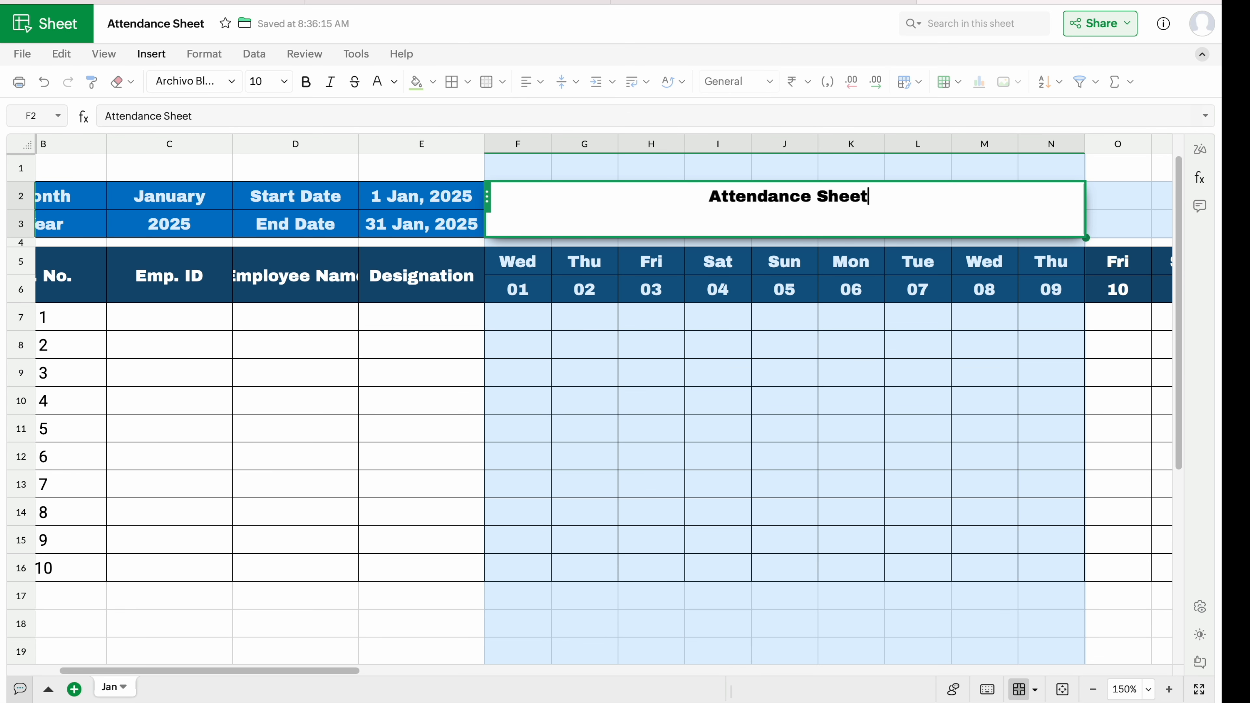
key("Return")
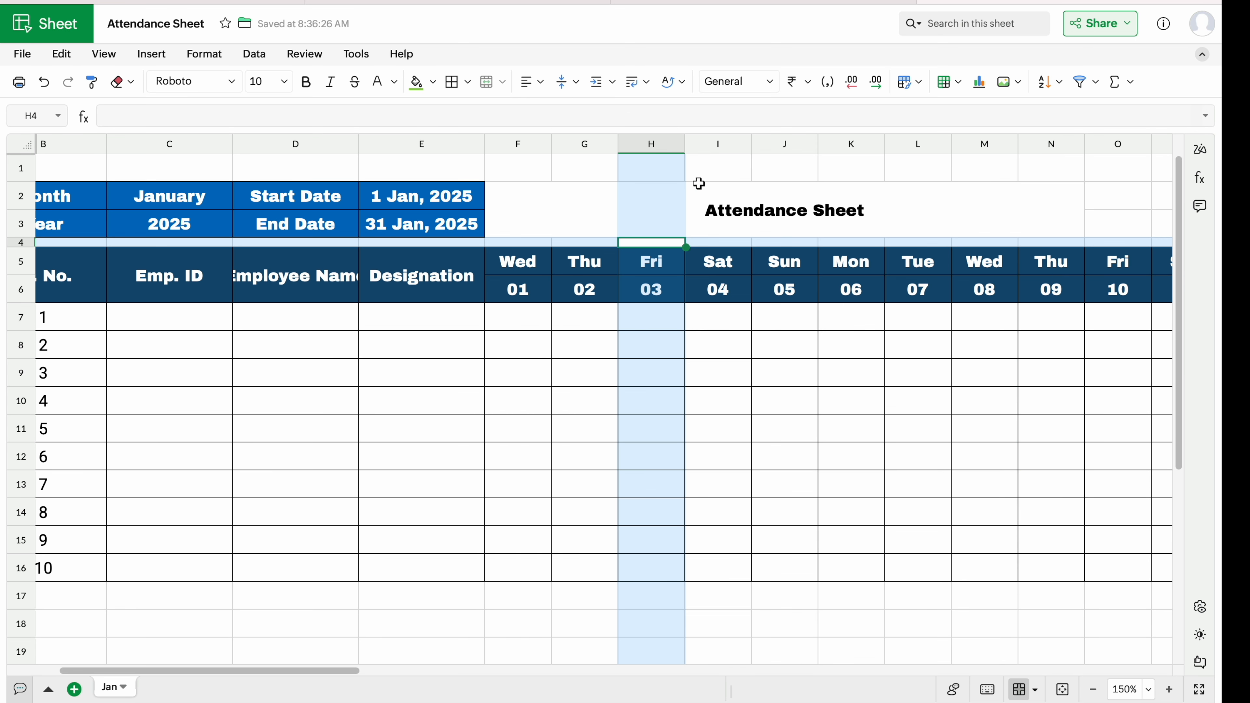
Format the "Attendance Sheet" title with green text (#00b050) at font size 20.
left_click(711, 201)
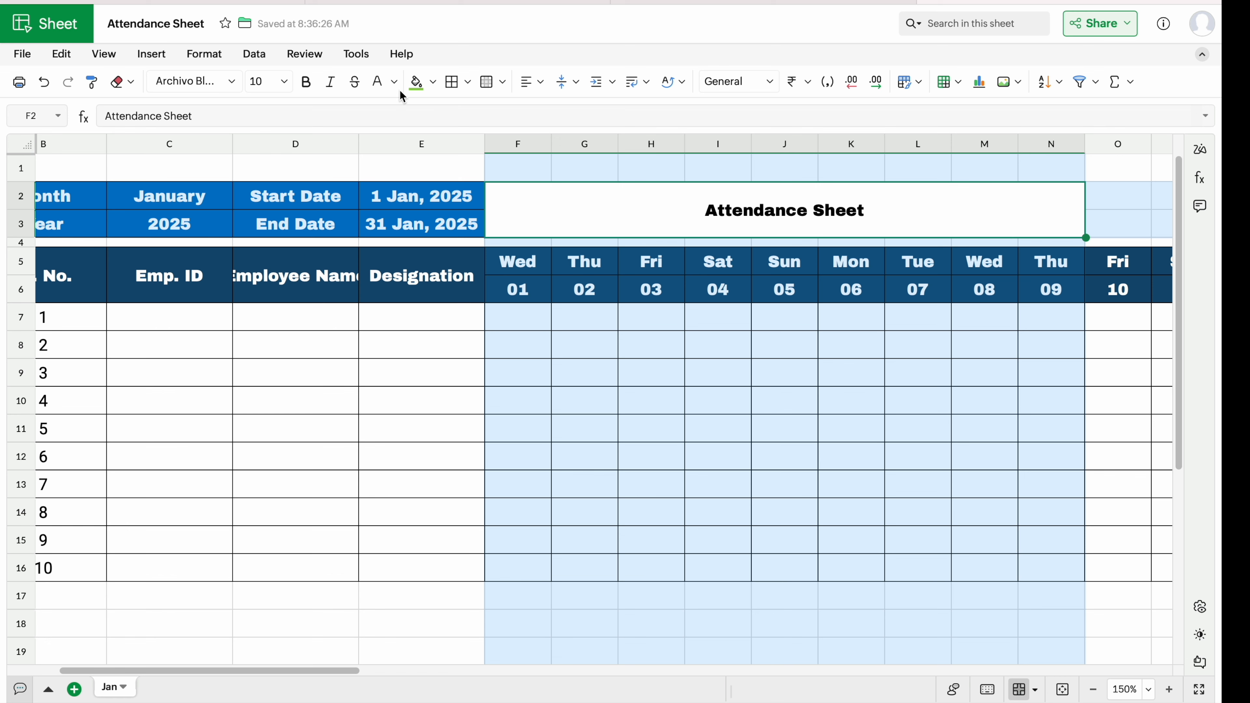
left_click(394, 82)
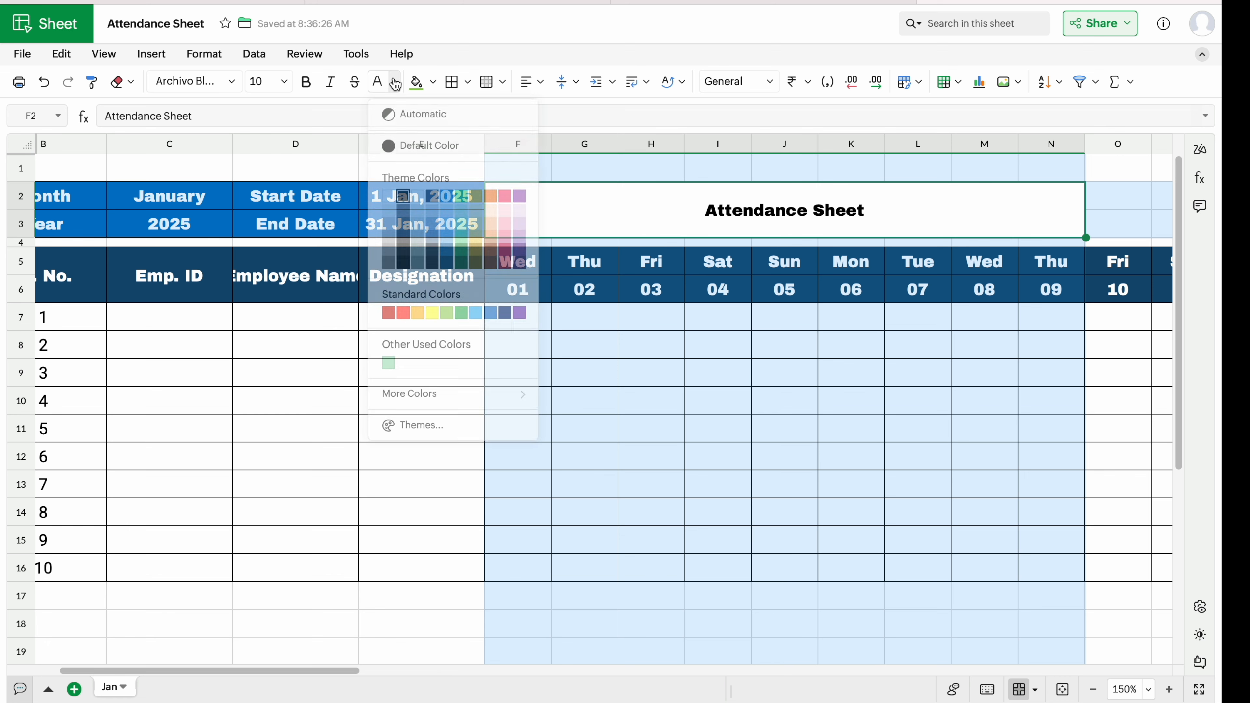
left_click(462, 308)
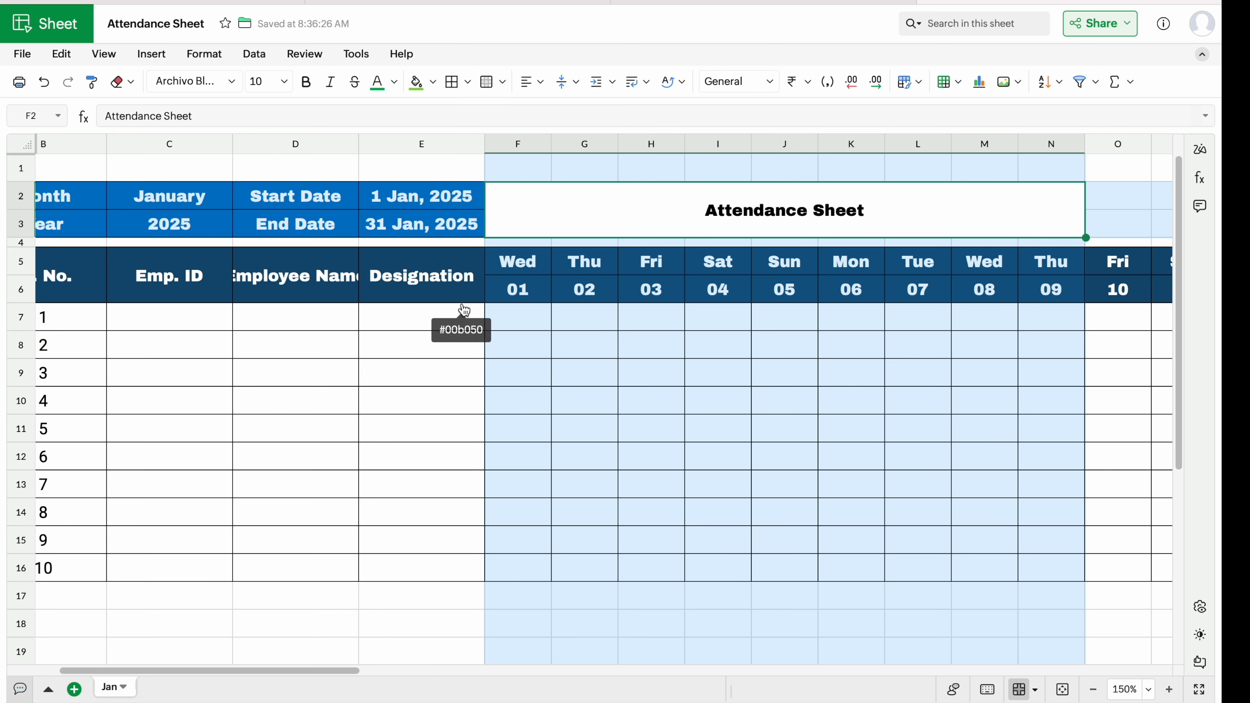
left_click(284, 83)
left_click(272, 315)
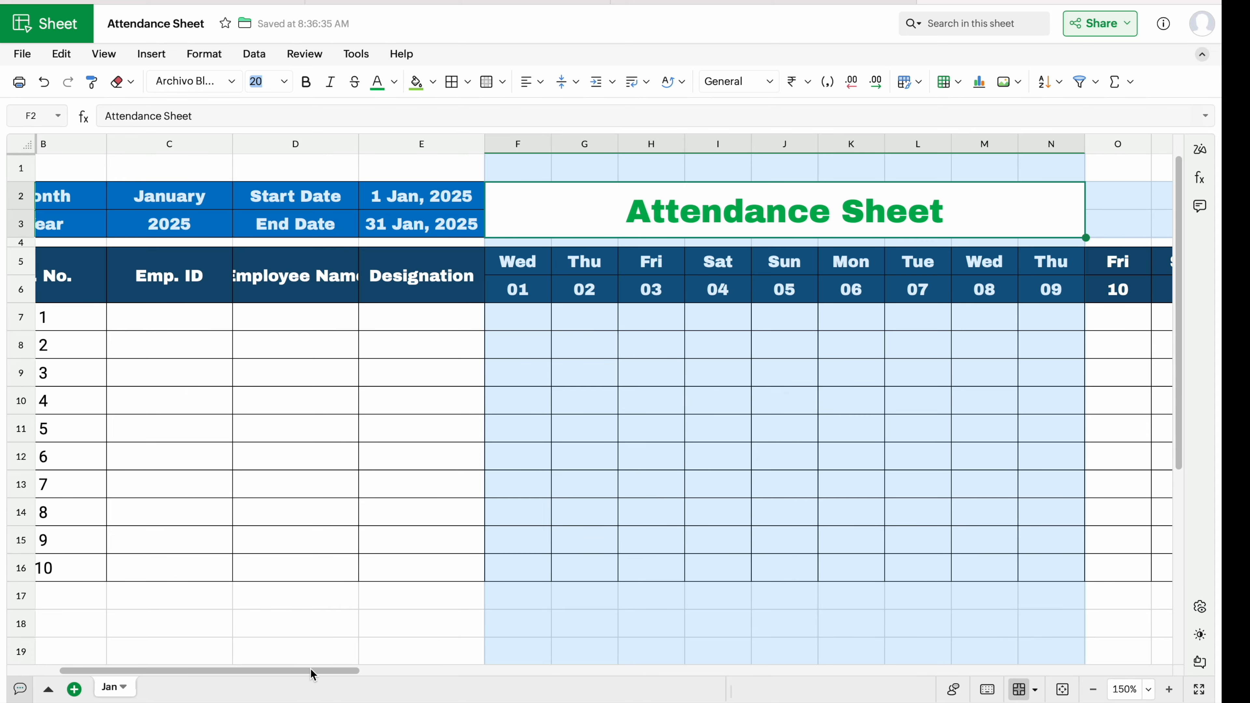
Enter the codes P, A, L, WO and H down cells F7 to F11 to test the colour rules.
left_click_drag(313, 672, 262, 672)
left_click(541, 318)
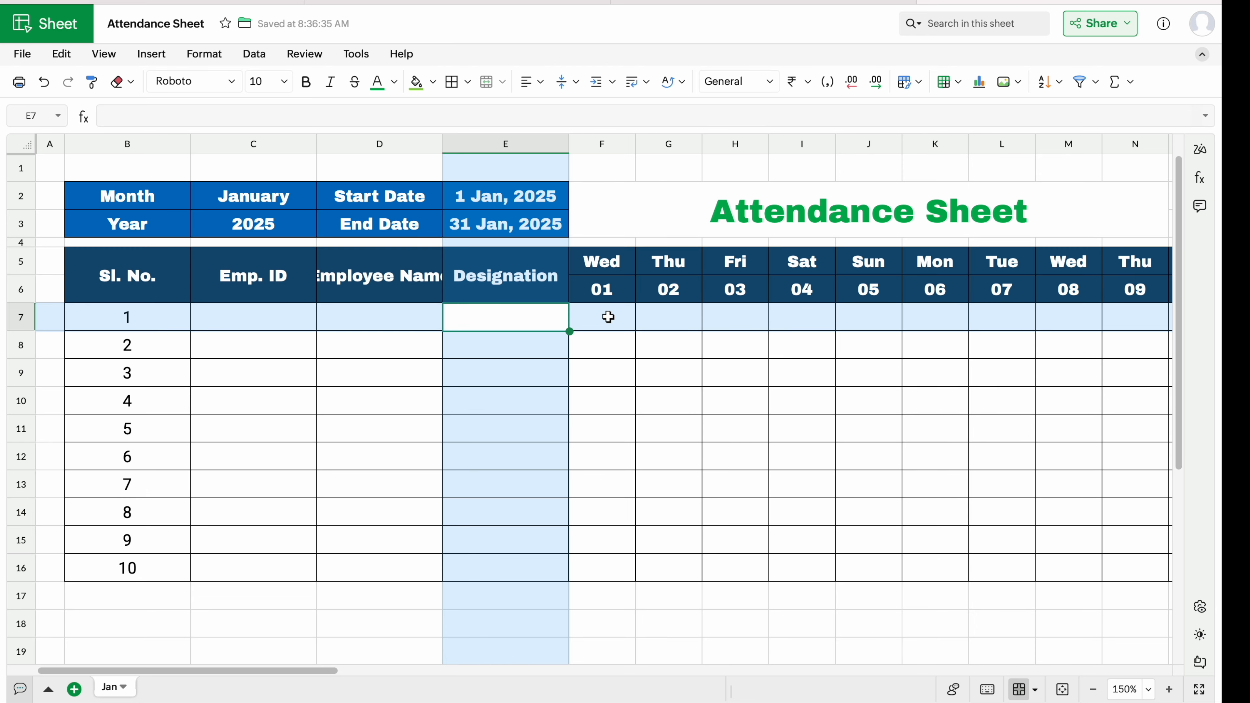
left_click(608, 317)
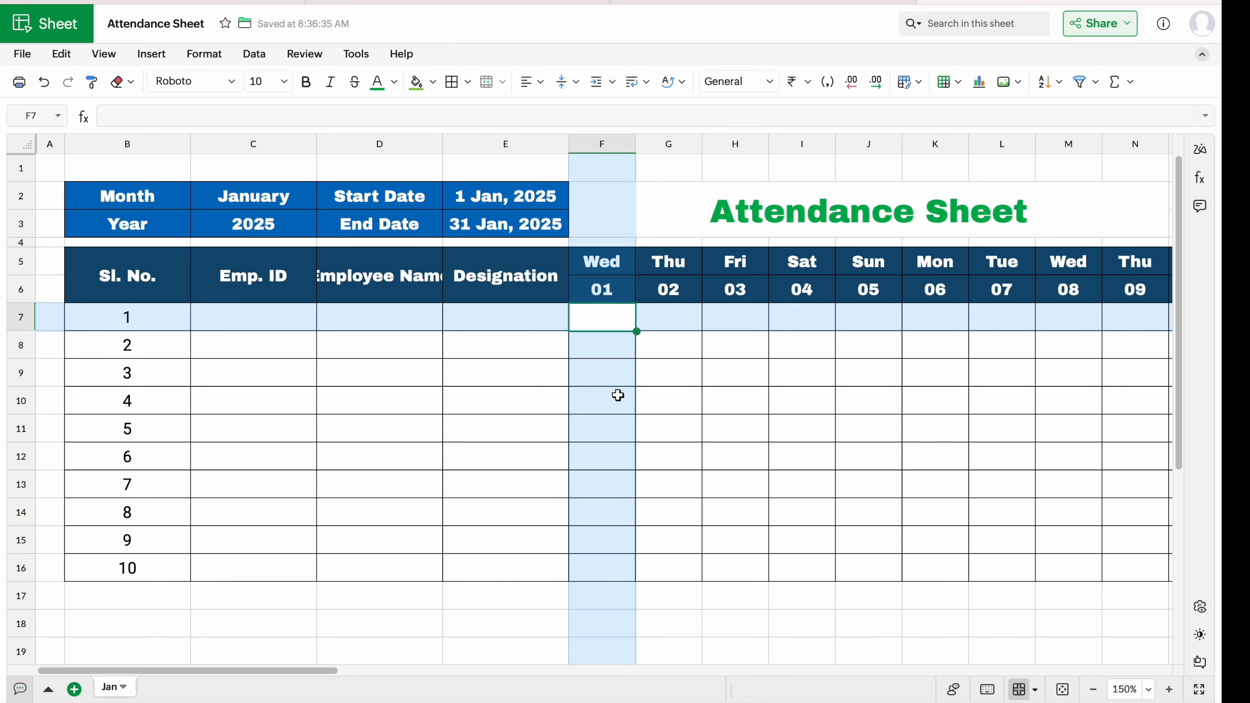
type("P")
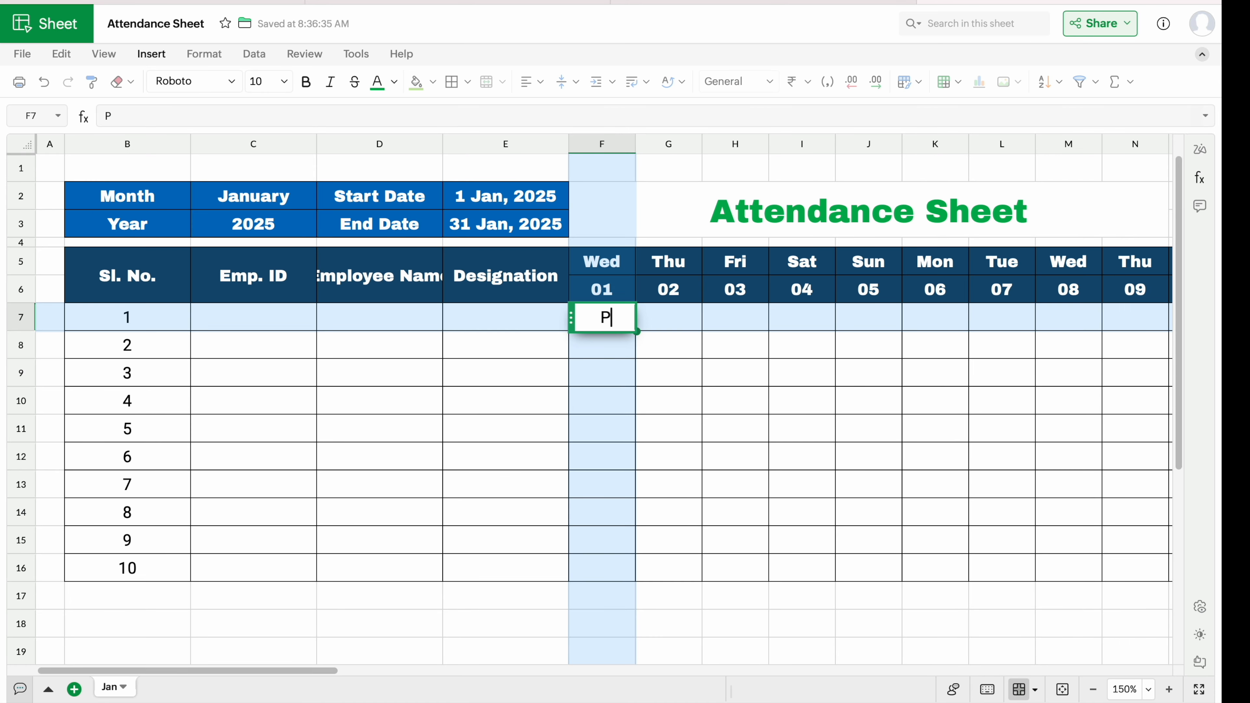
key("Return")
type("A")
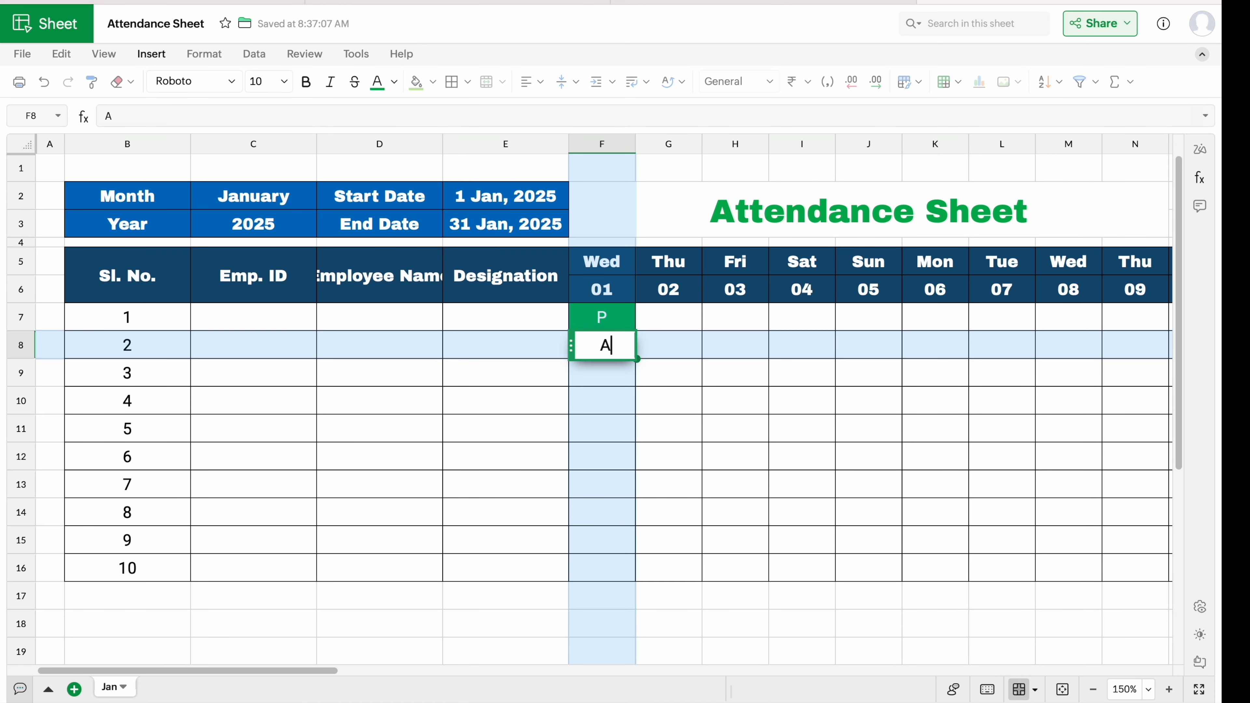
key("Return")
type("L")
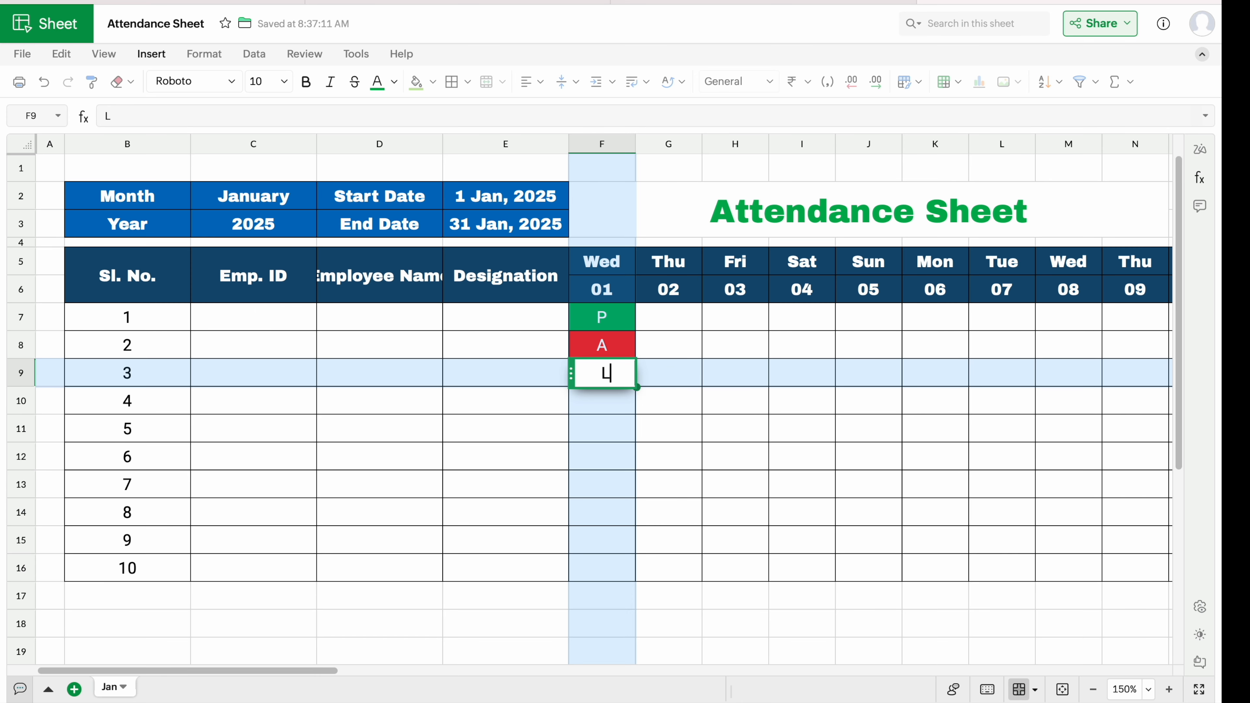
key("Return")
type("WO")
key("Return")
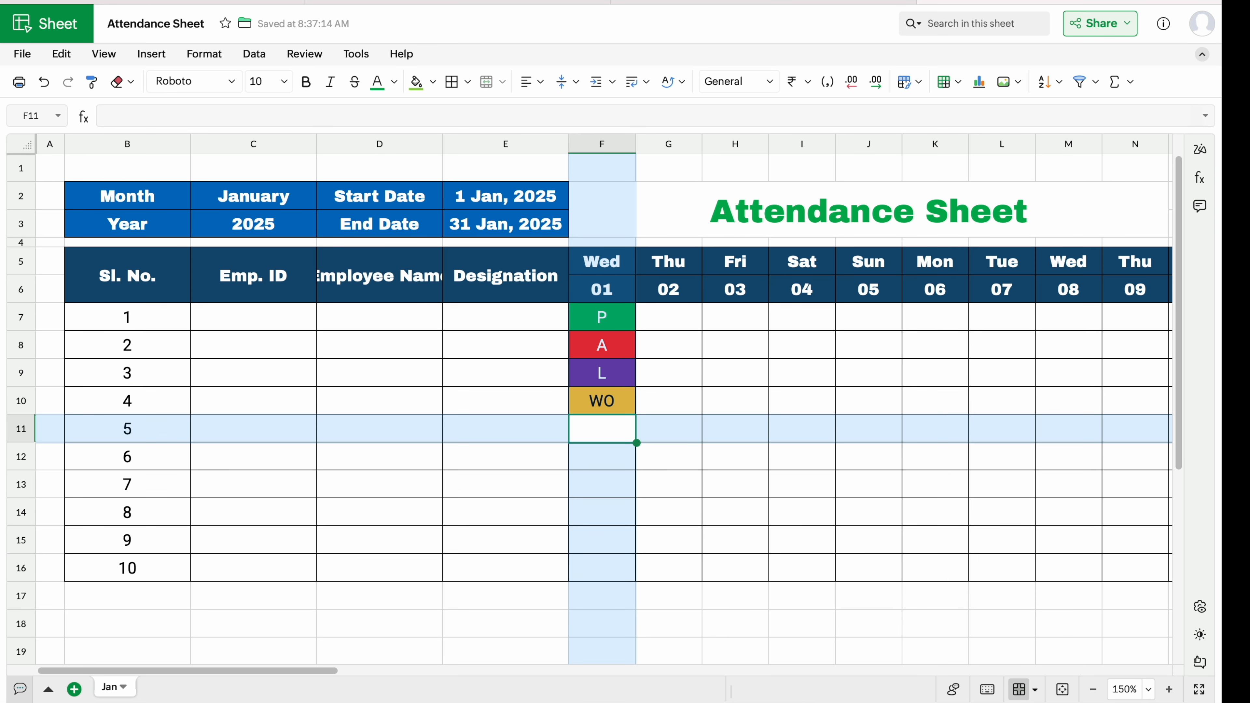
type("H")
key("Return")
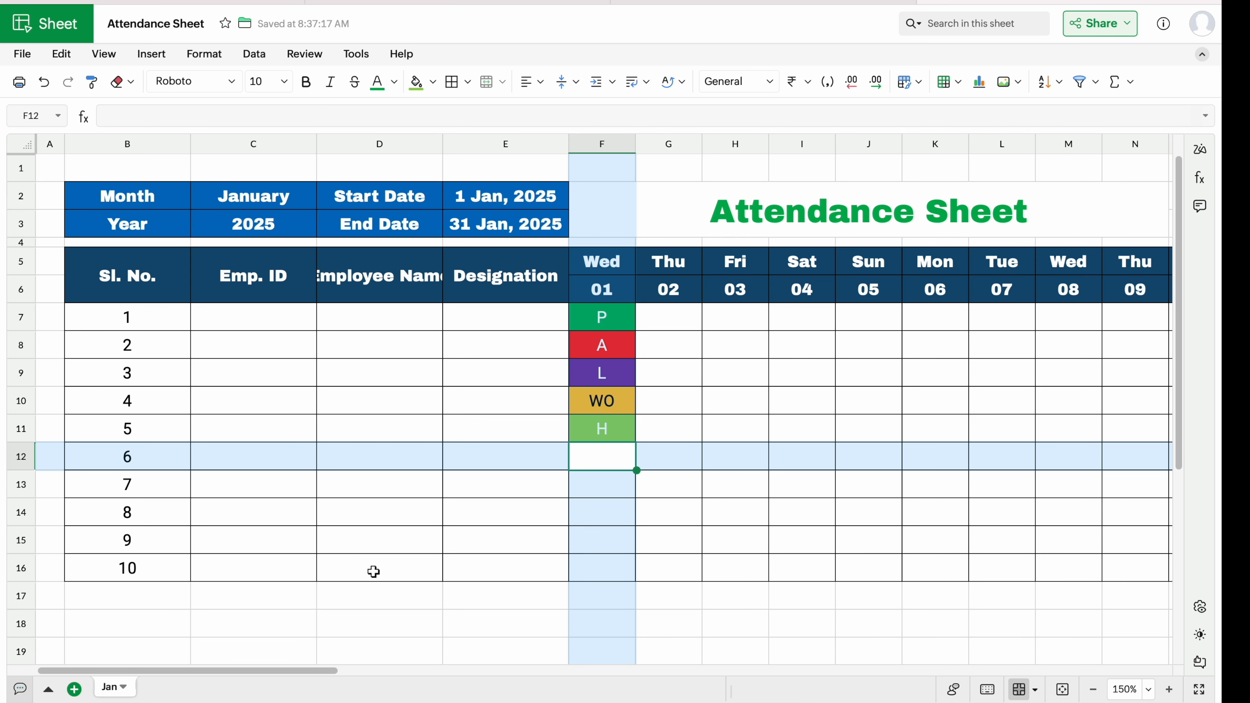
Auto-fit column D so the "Employee Name" header fits.
left_click(443, 143)
double_click(444, 143)
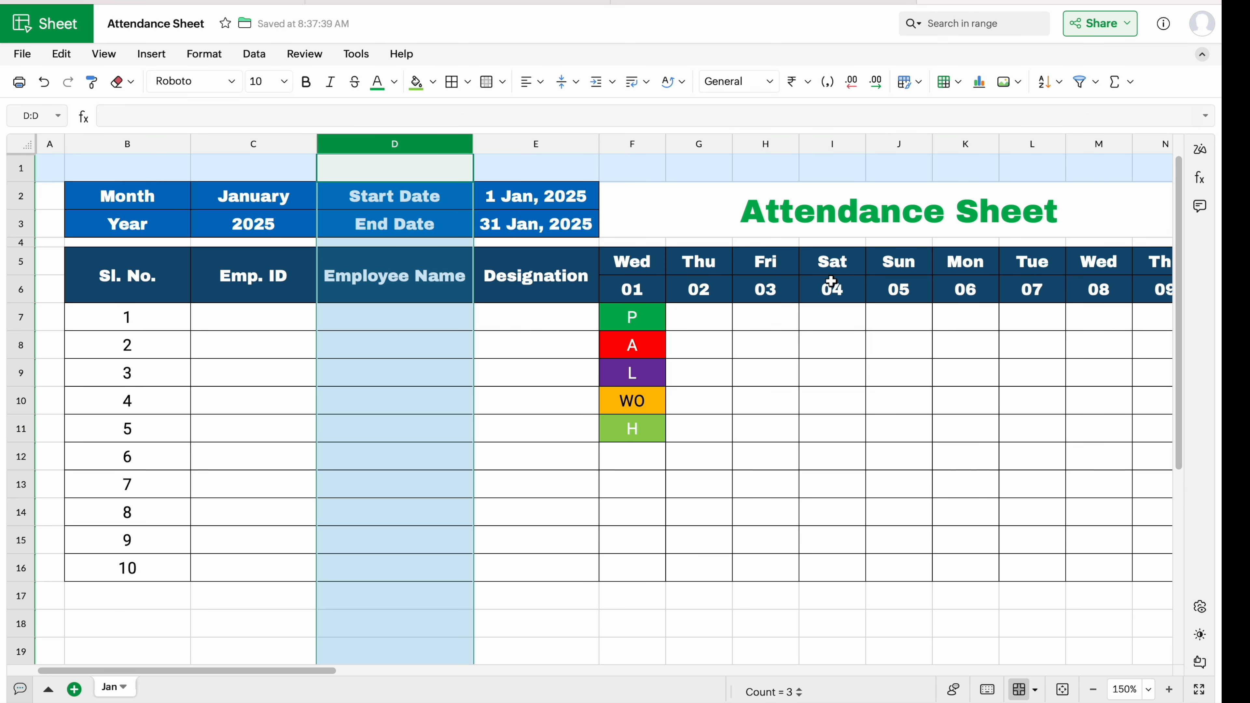
Duplicate the whole-sheet "P" conditional formatting rule and change the copy to match cell values equal to "Sat".
left_click(836, 264)
left_click(895, 263)
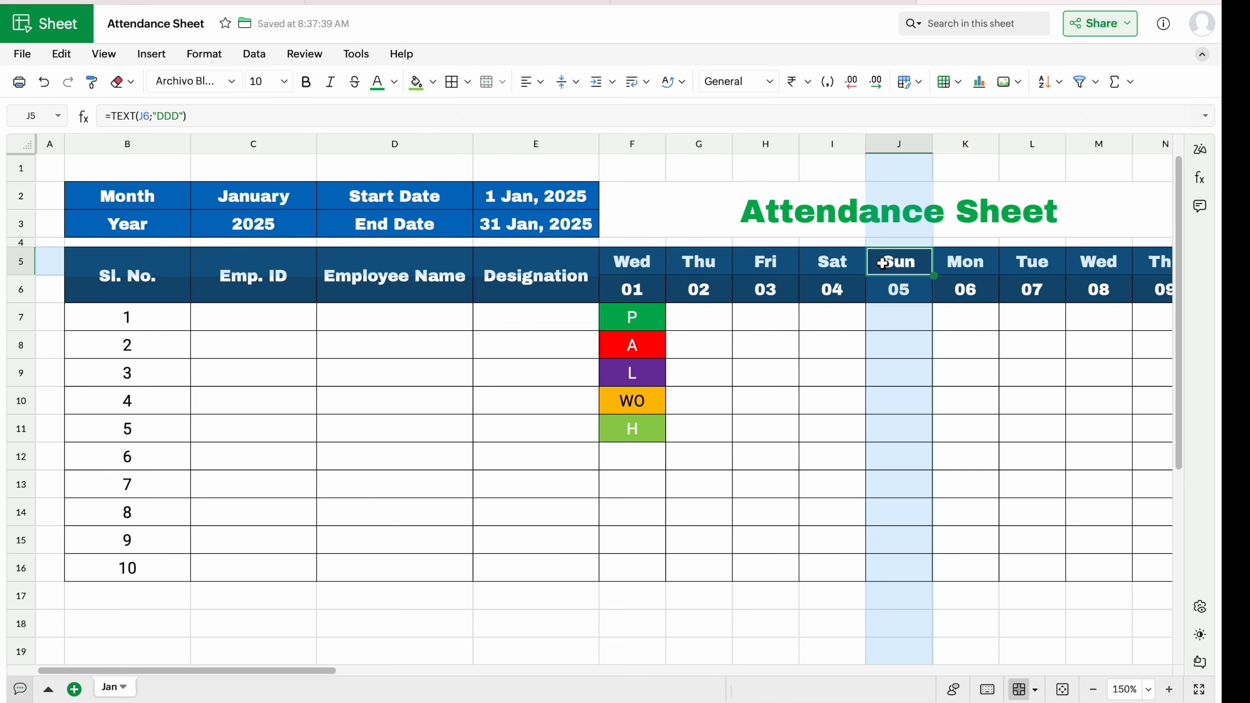
left_click(852, 264)
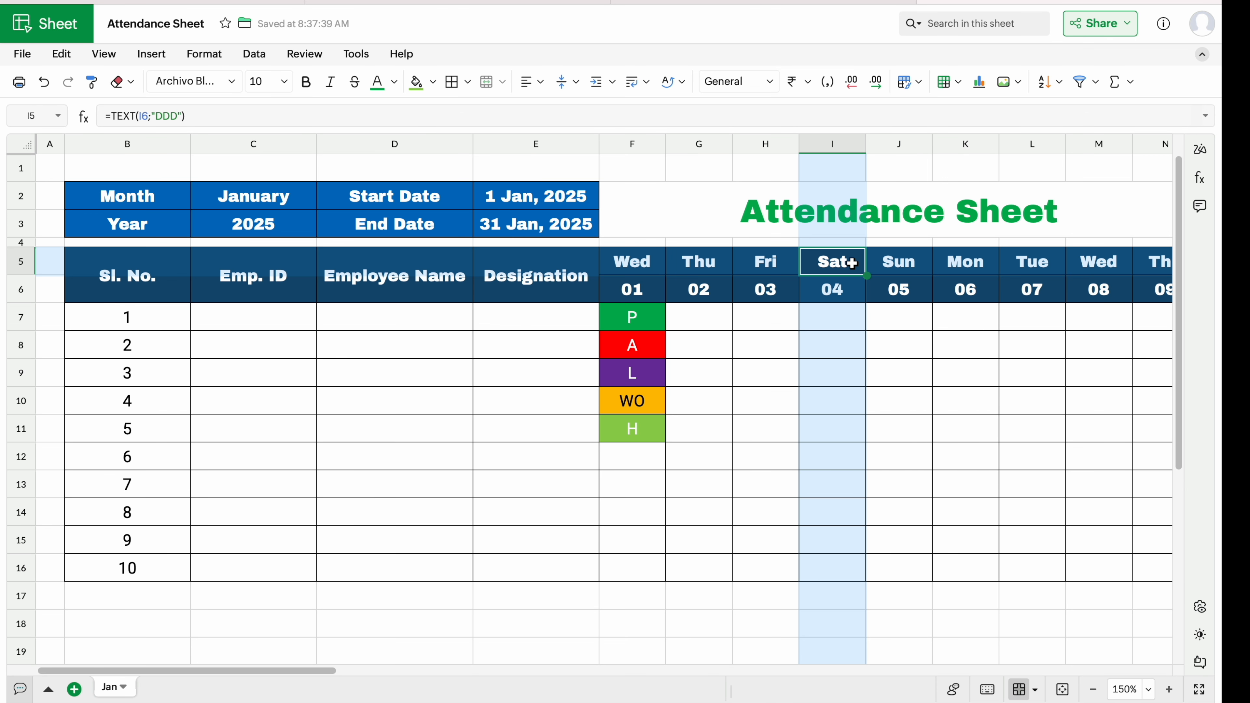
left_click(26, 145)
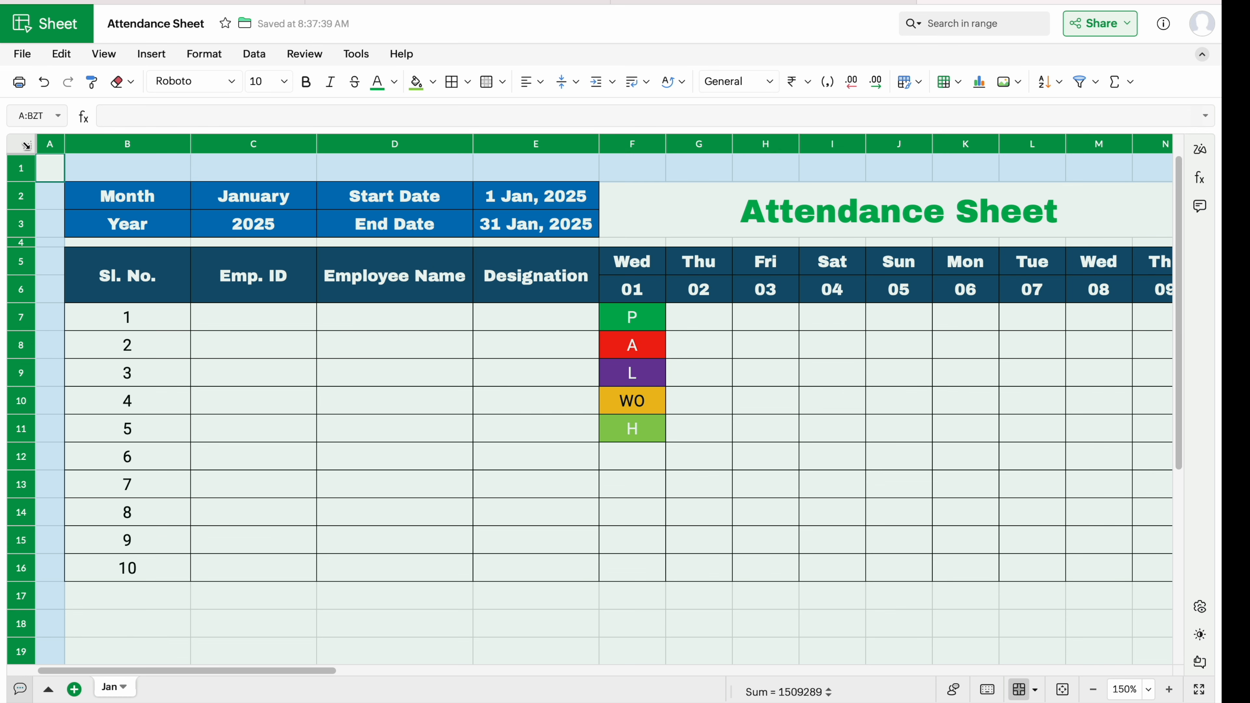
left_click(200, 54)
mouse_move(271, 145)
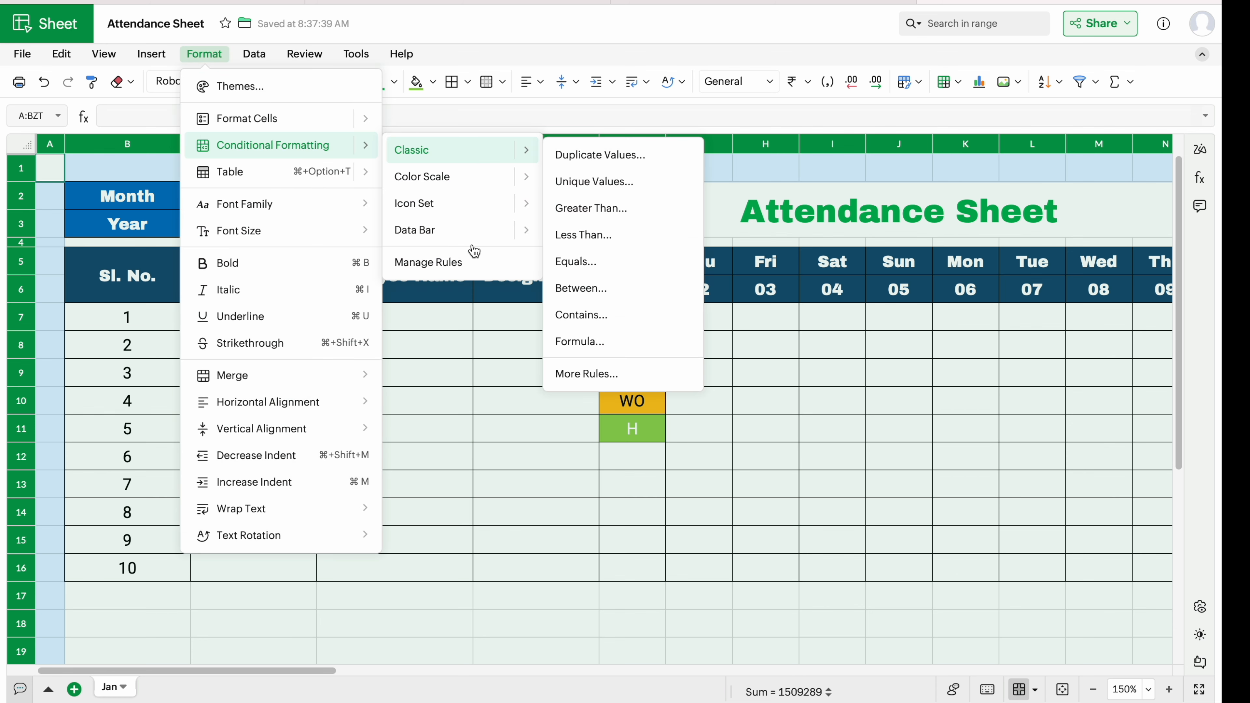
left_click(467, 267)
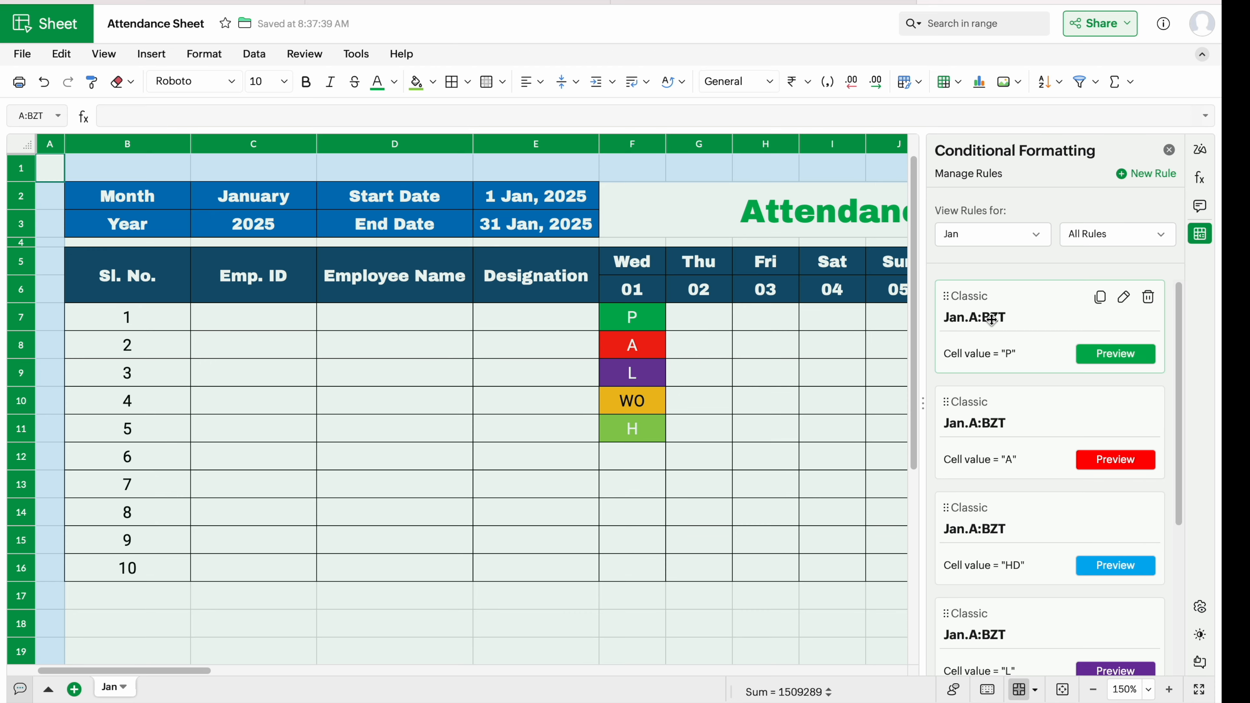
left_click(1100, 302)
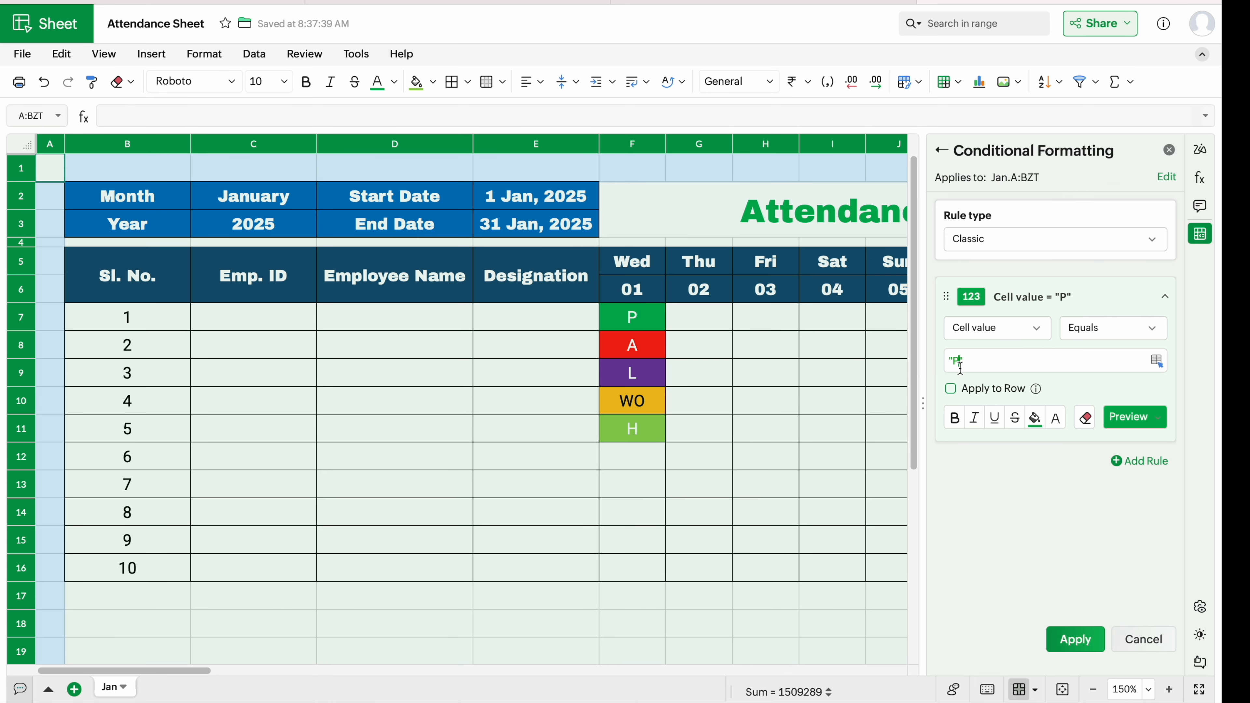
key("BackSpace")
Give the "Sat" rule an orange fill and black text, and apply it.
left_click(1034, 420)
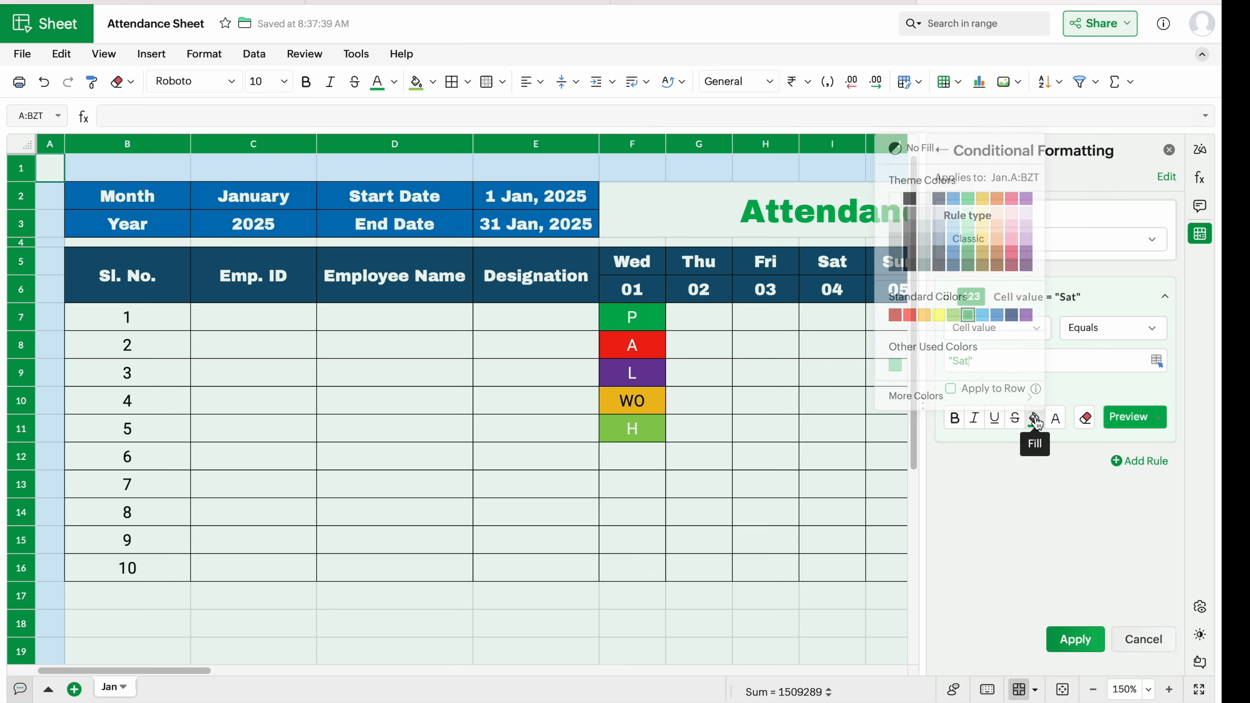
left_click(924, 309)
left_click(1055, 418)
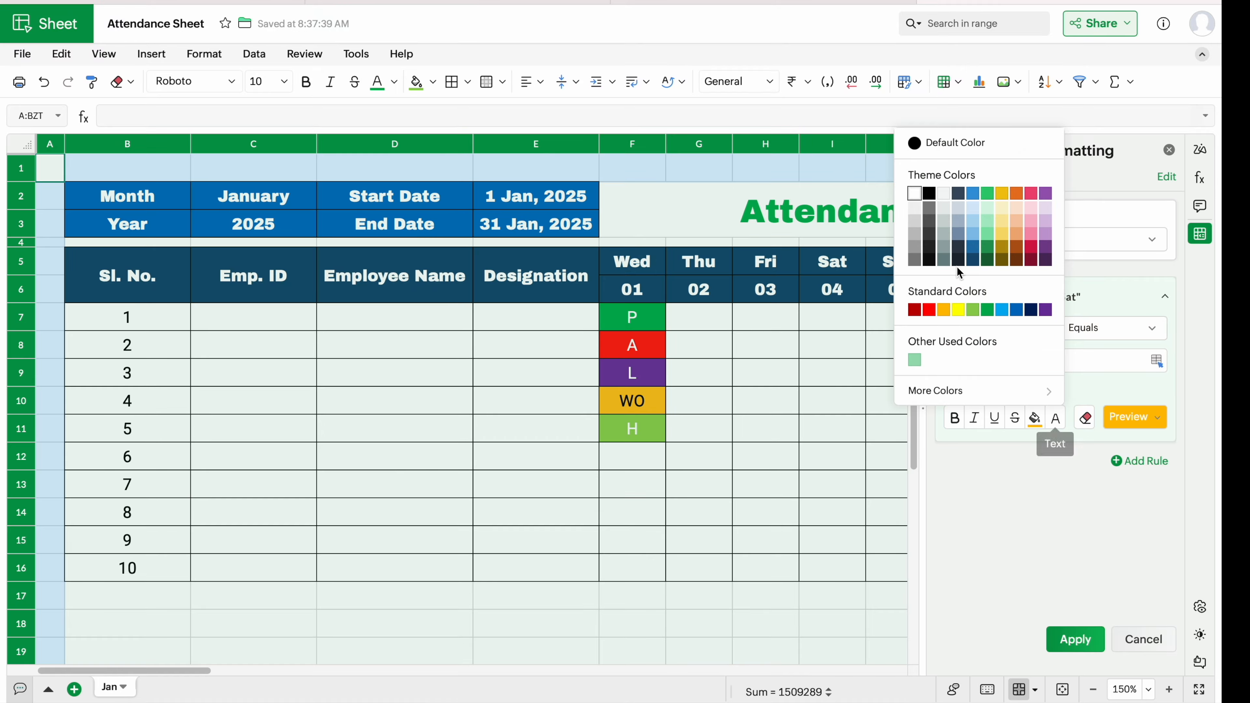
left_click(929, 194)
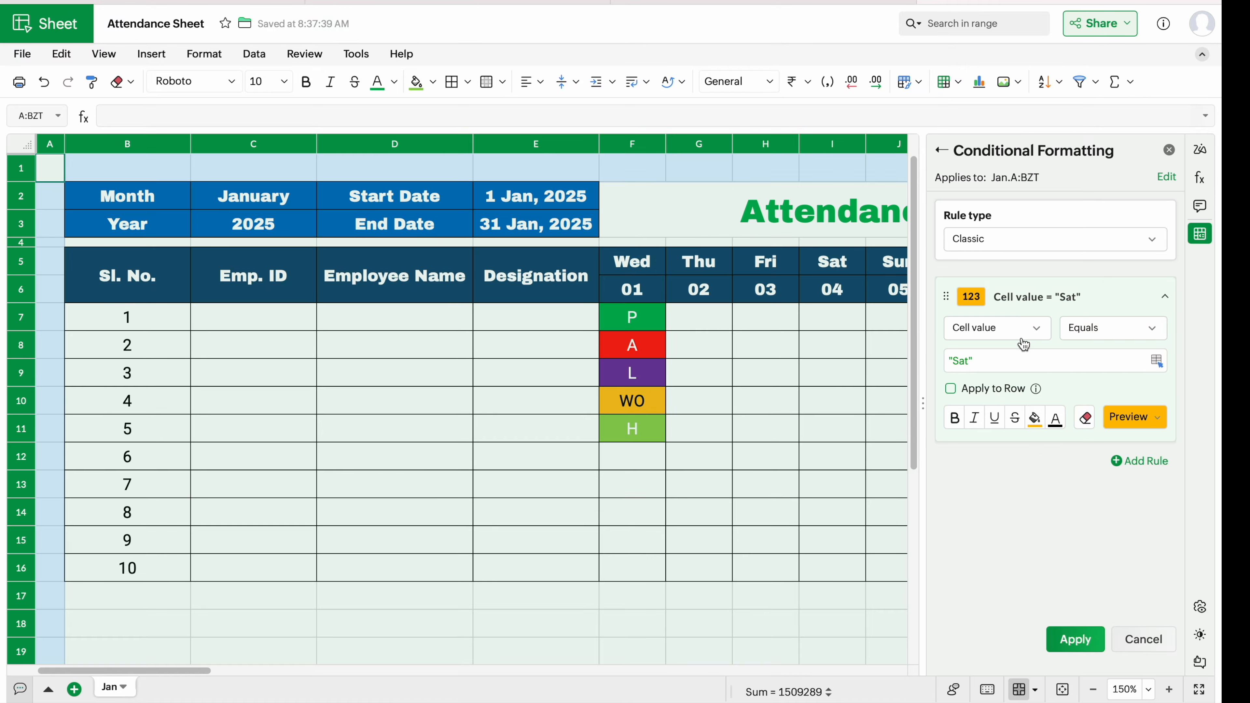
left_click(1077, 635)
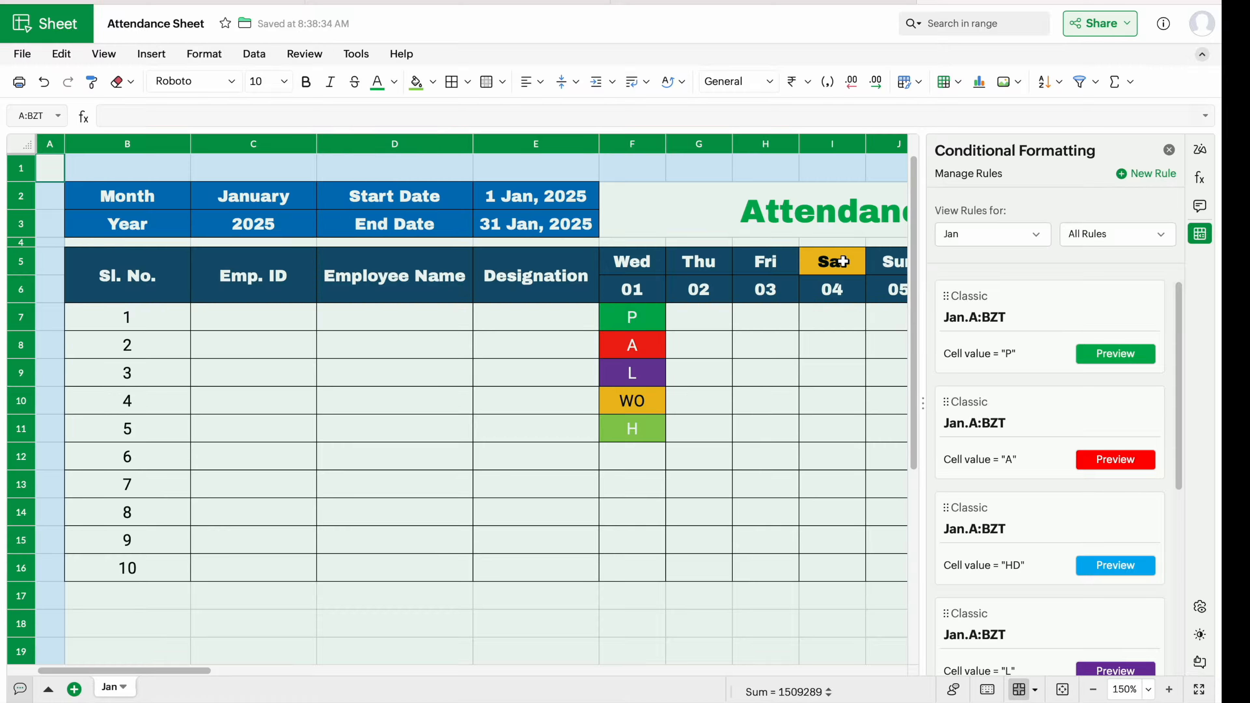
mouse_move(1144, 318)
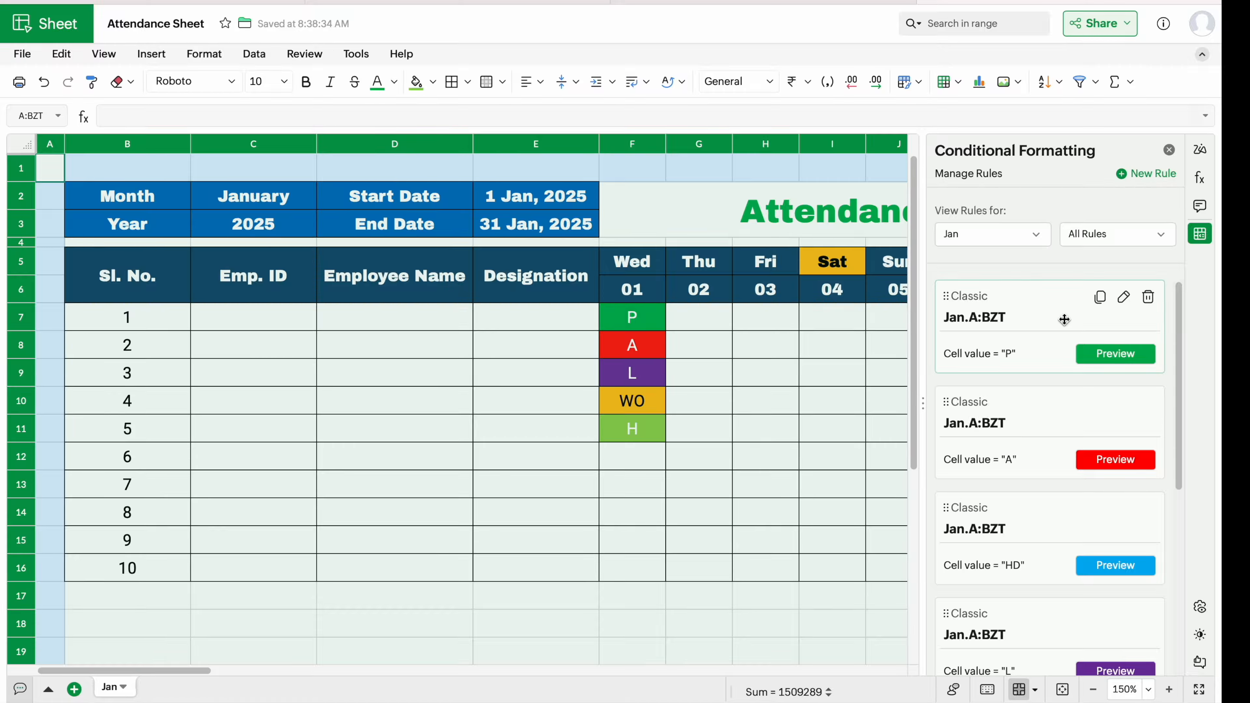
Duplicate the whole-sheet "P" conditional formatting rule and change the copy to match cell values equal to "Sun".
left_click(1101, 298)
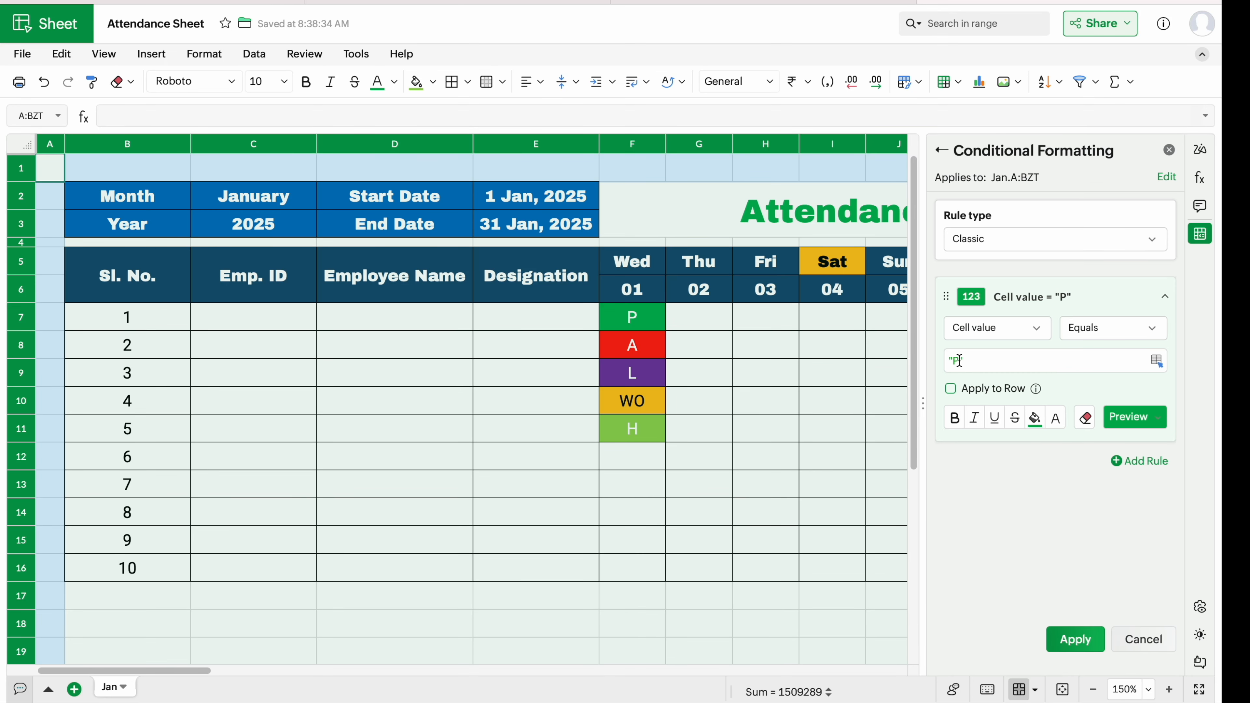
left_click(958, 361)
key("BackSpace")
type("Sun")
Give the "Sun" rule an orange fill and black text, apply it, and close the conditional formatting settings.
left_click(1033, 418)
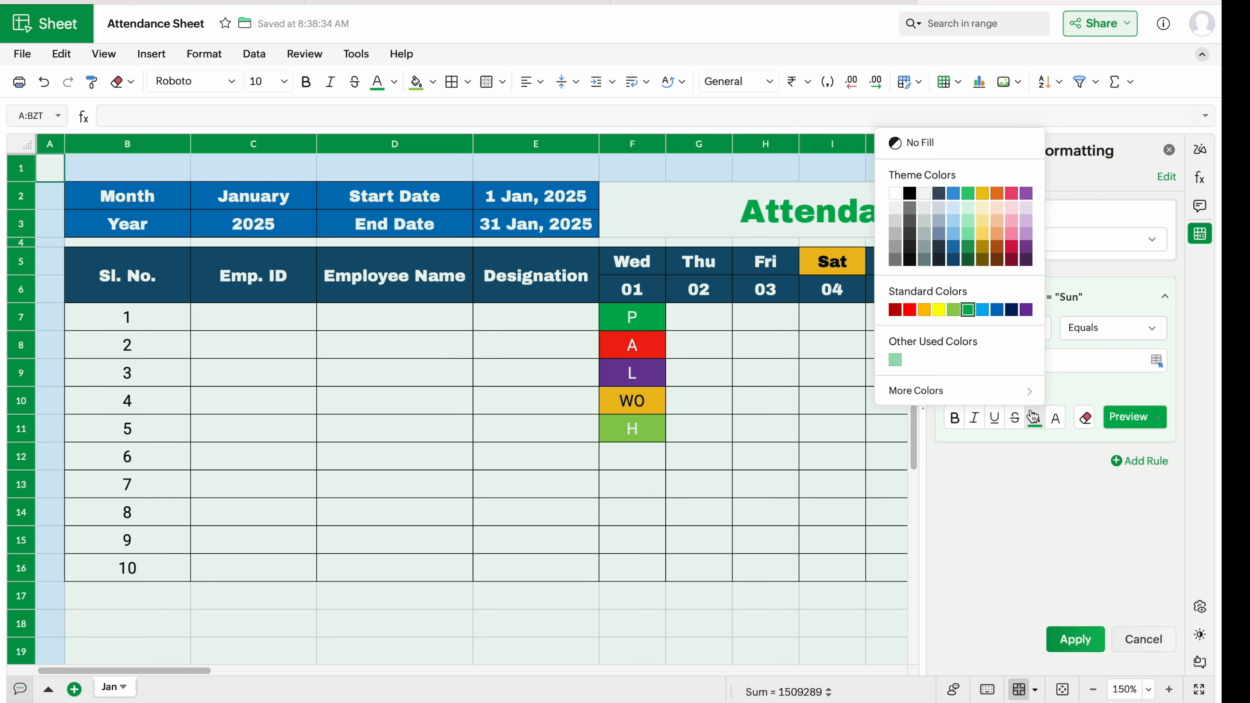
left_click(925, 310)
left_click(1058, 420)
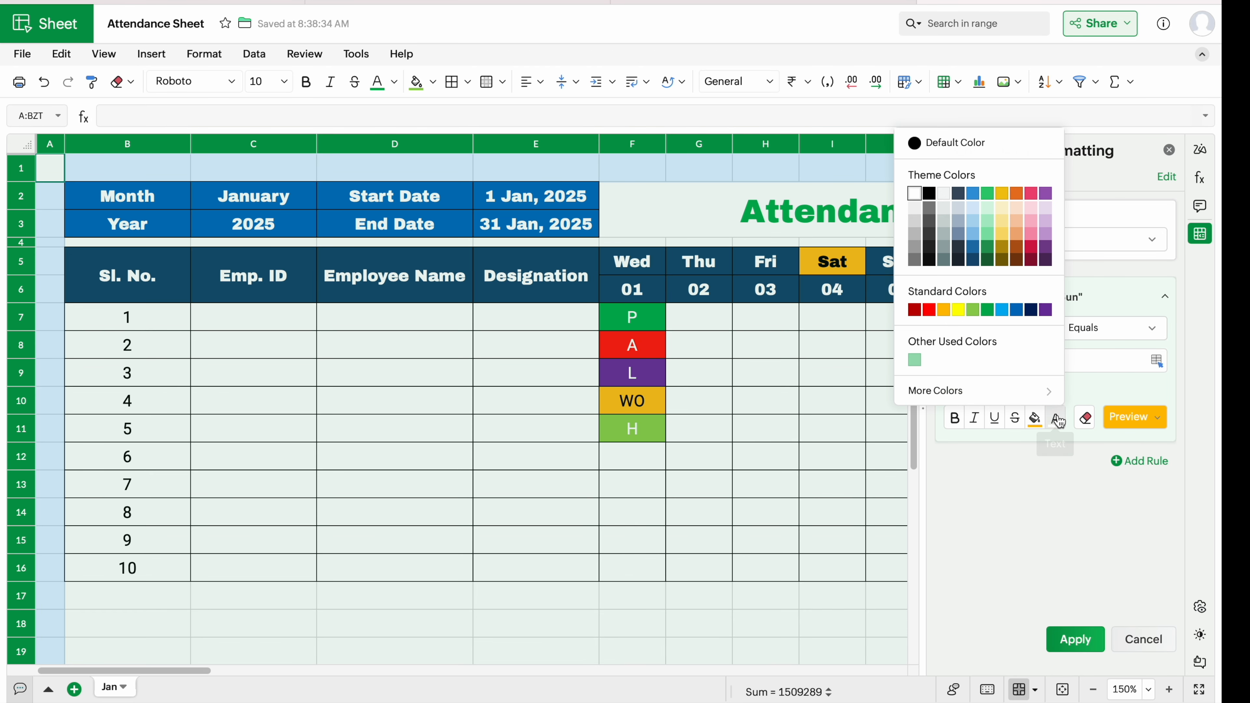
left_click(932, 193)
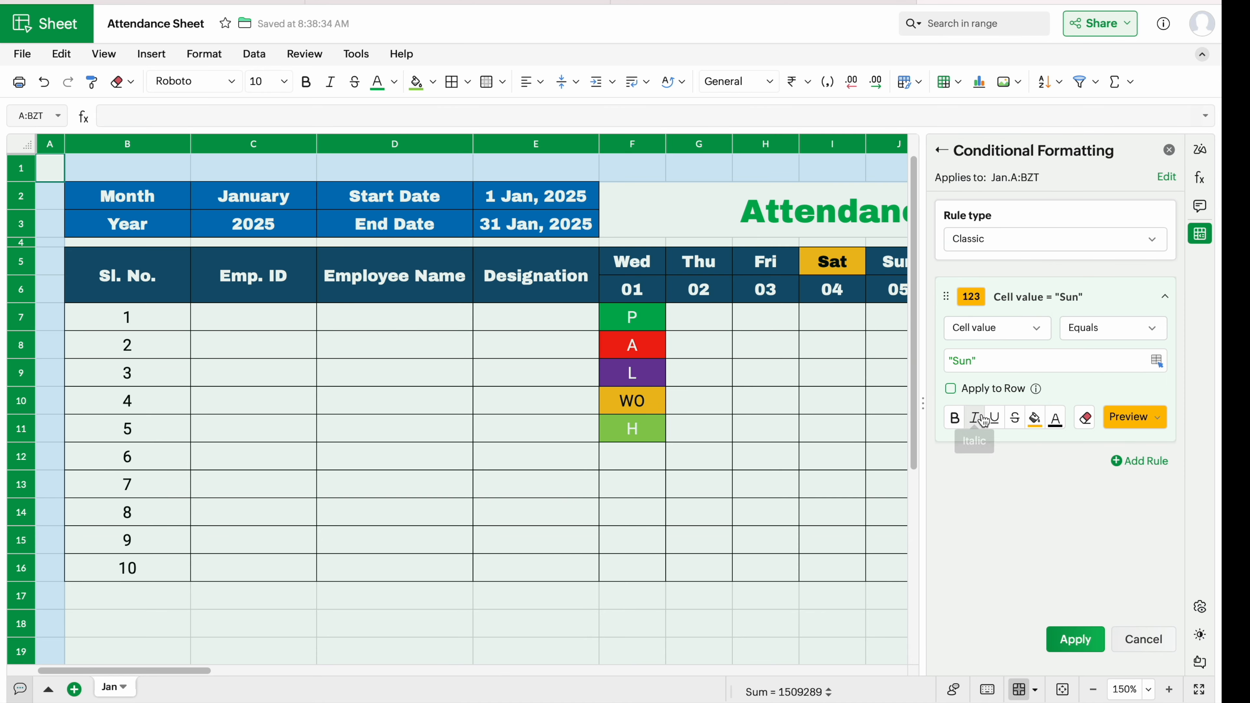
left_click(1077, 640)
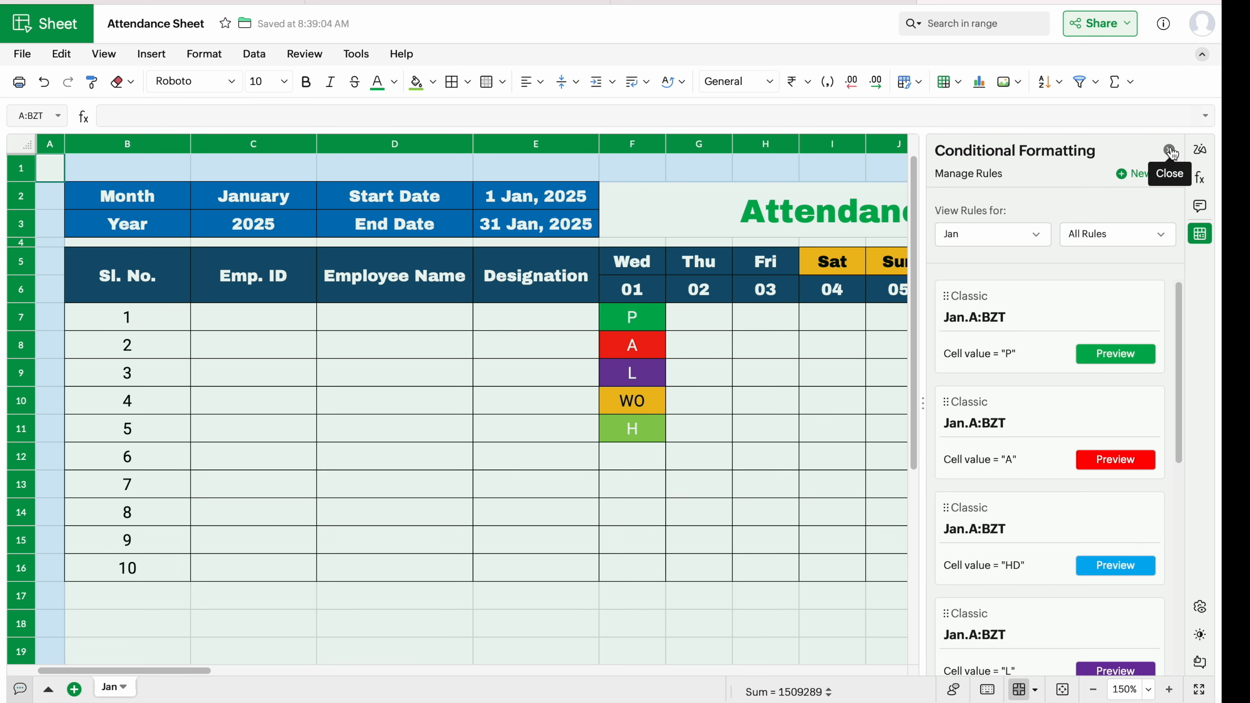
left_click(1169, 153)
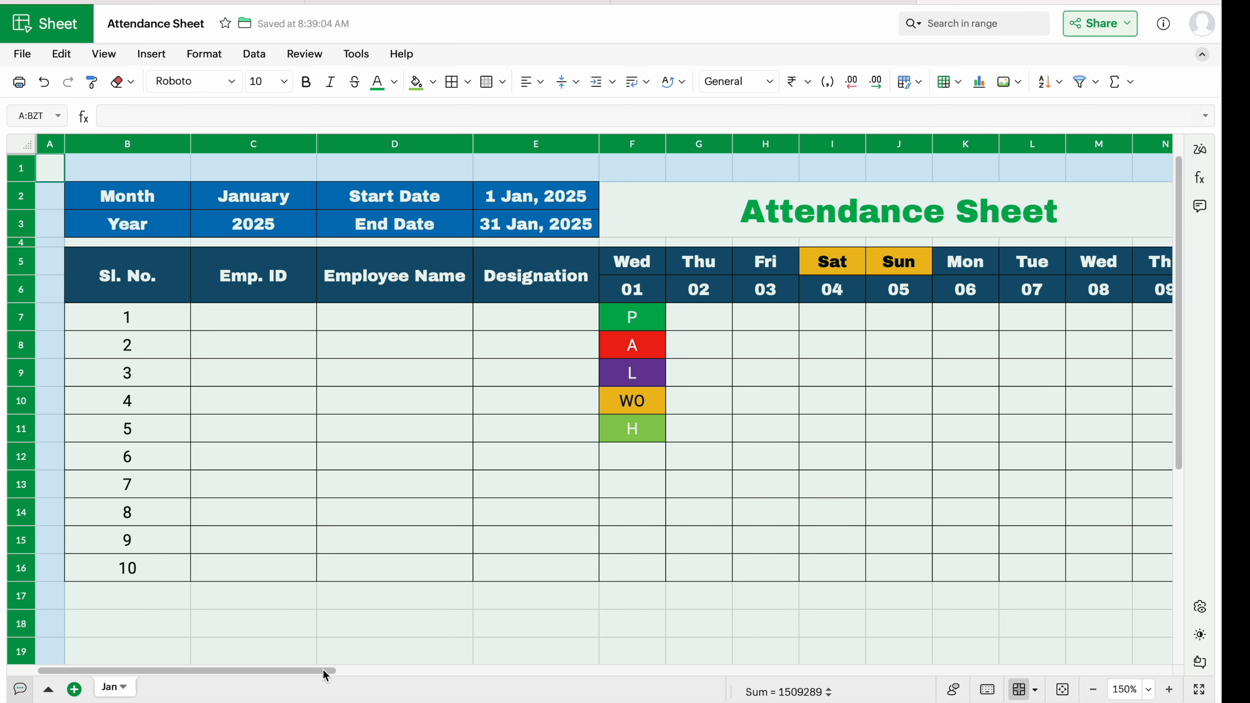
Start a COUNTIF formula in AK7 under Present with the column-locked test range $G7:$AJ7.
left_click_drag(324, 669, 907, 651)
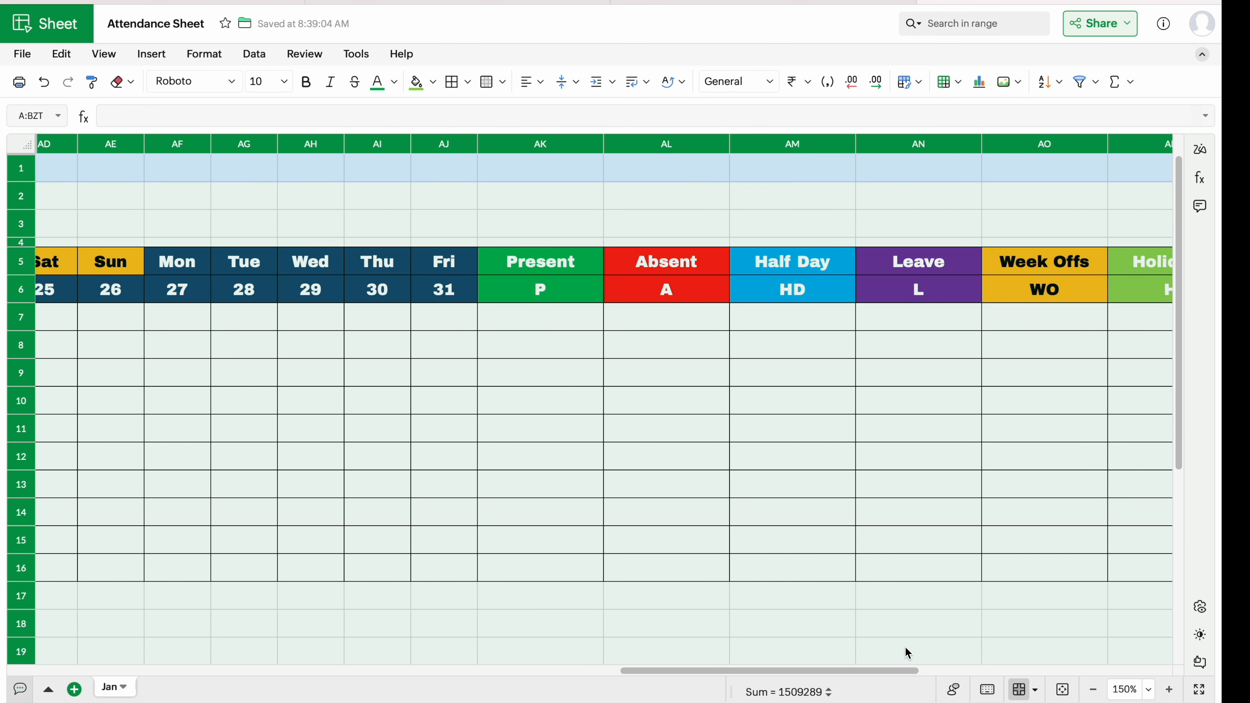
left_click(548, 315)
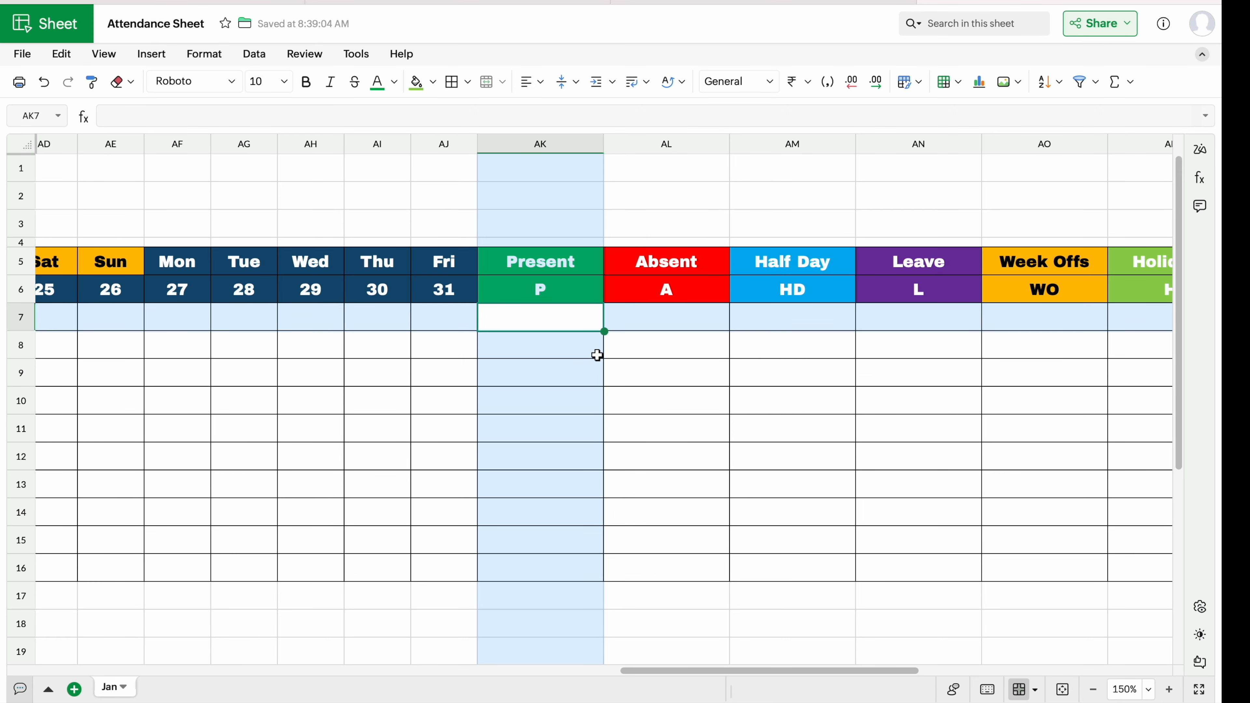
type("=")
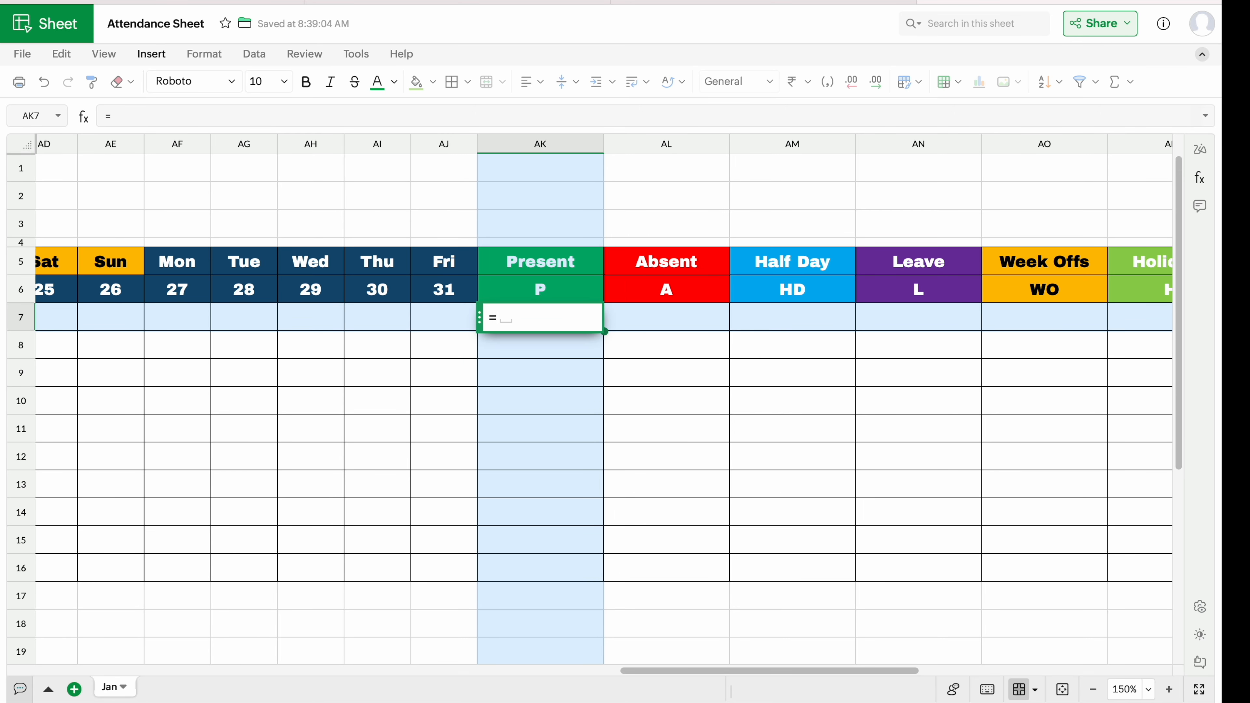
type("COUNTIF")
left_click(530, 370)
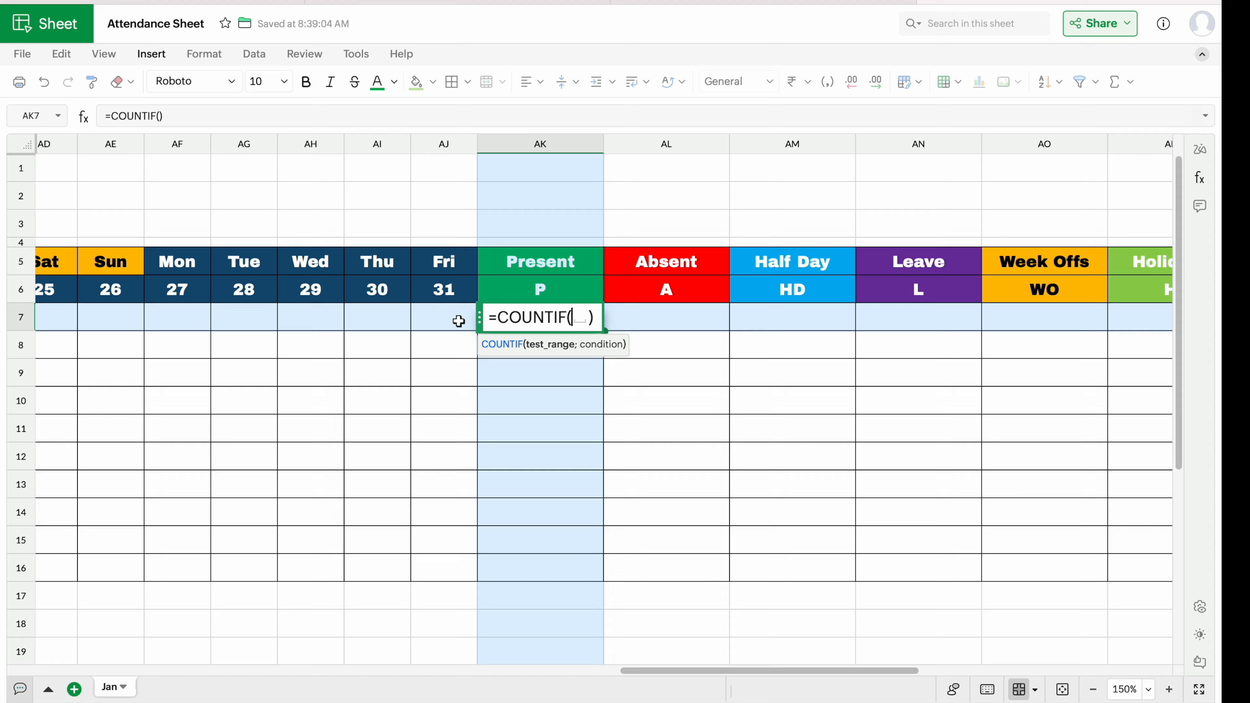
left_click_drag(459, 321, 586, 325)
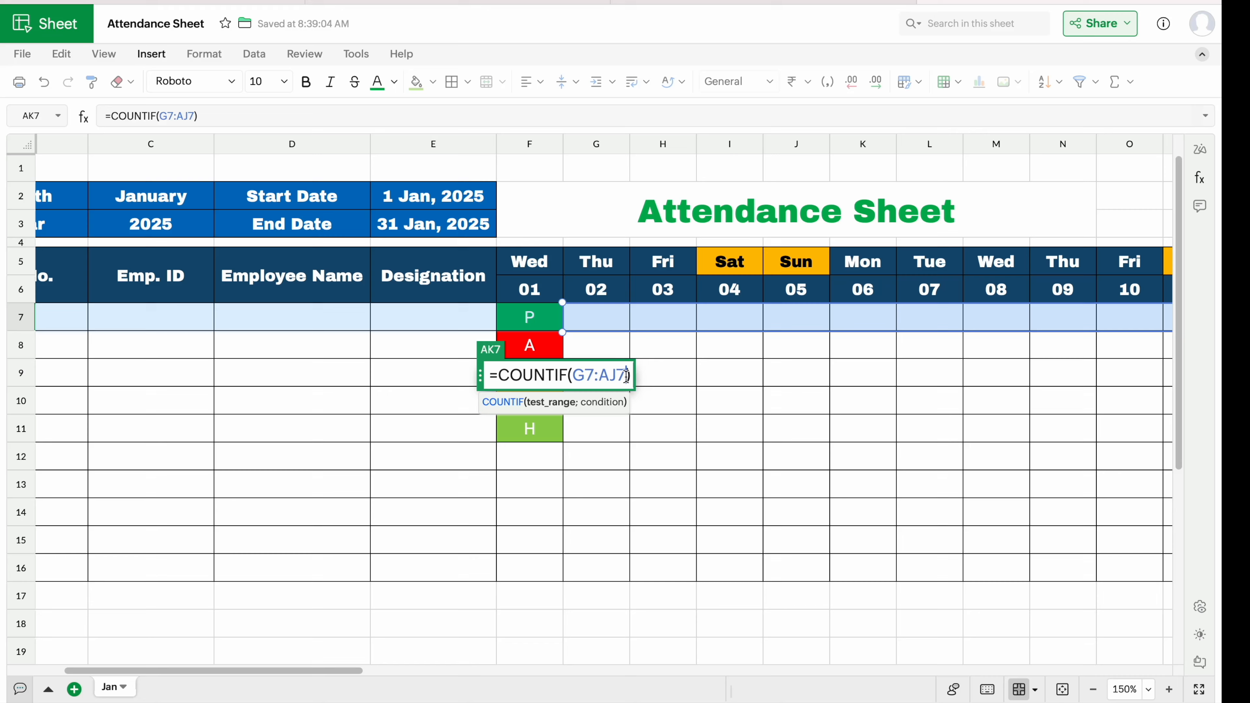
key("F4")
key("F4")
key("F4")
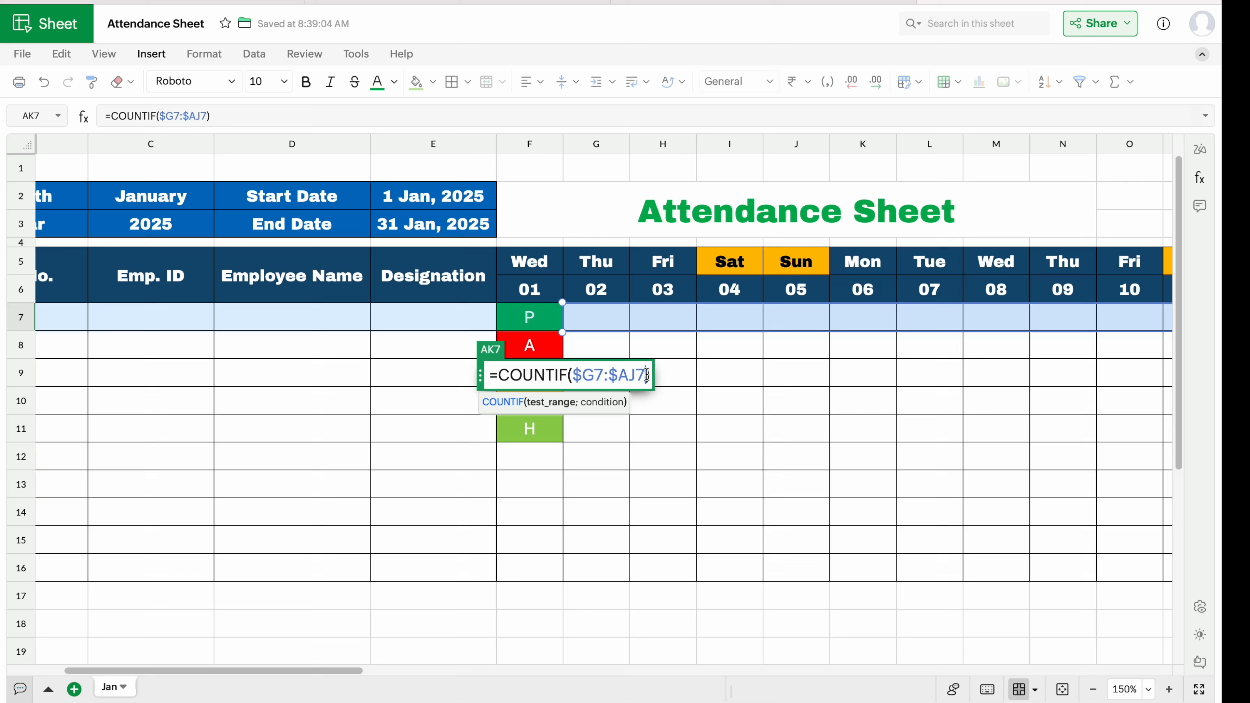
Complete the AK7 COUNTIF formula with the row-locked condition AK$6, giving =COUNTIF($G7:$AJ7,AK$6).
type(",")
left_click_drag(300, 670, 816, 646)
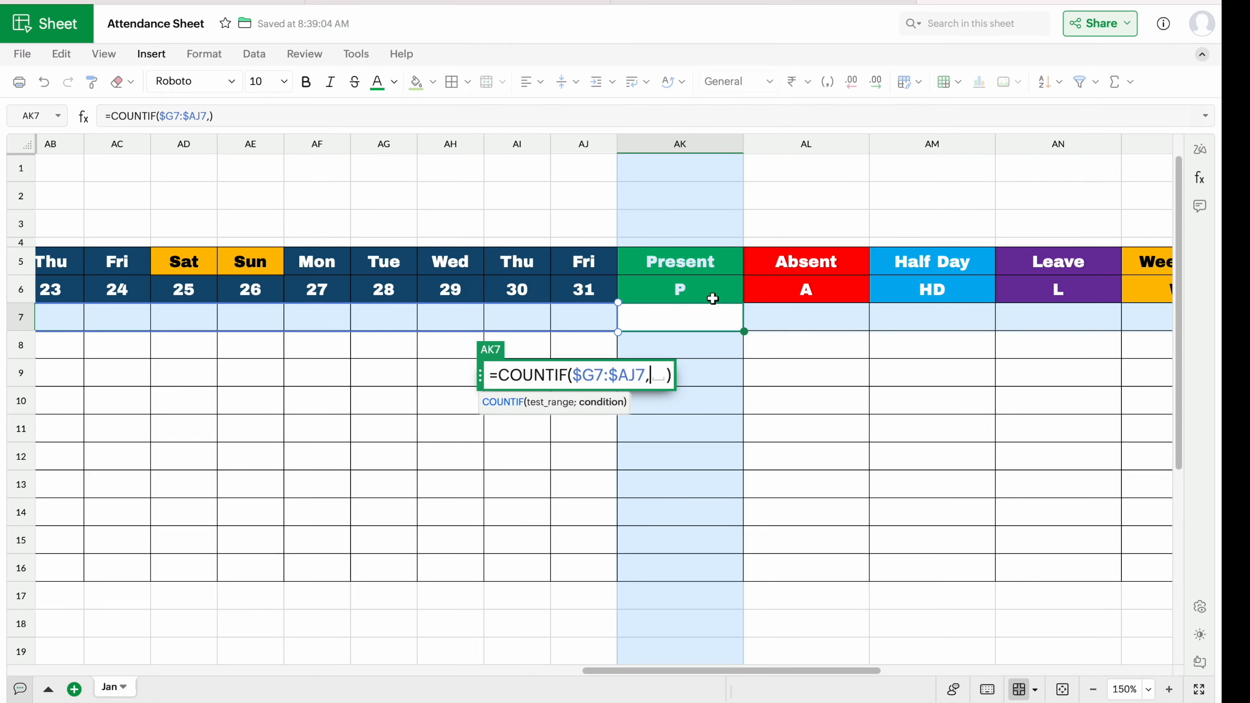
left_click(705, 288)
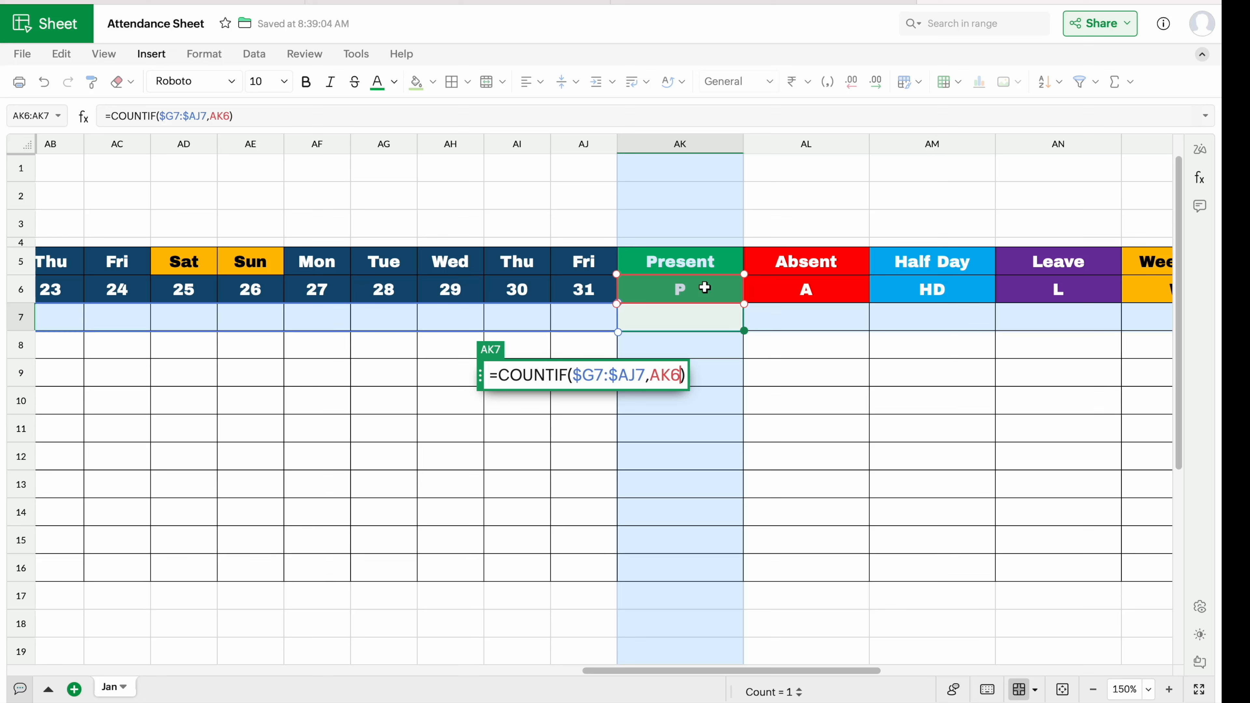
key("F4")
key("F4")
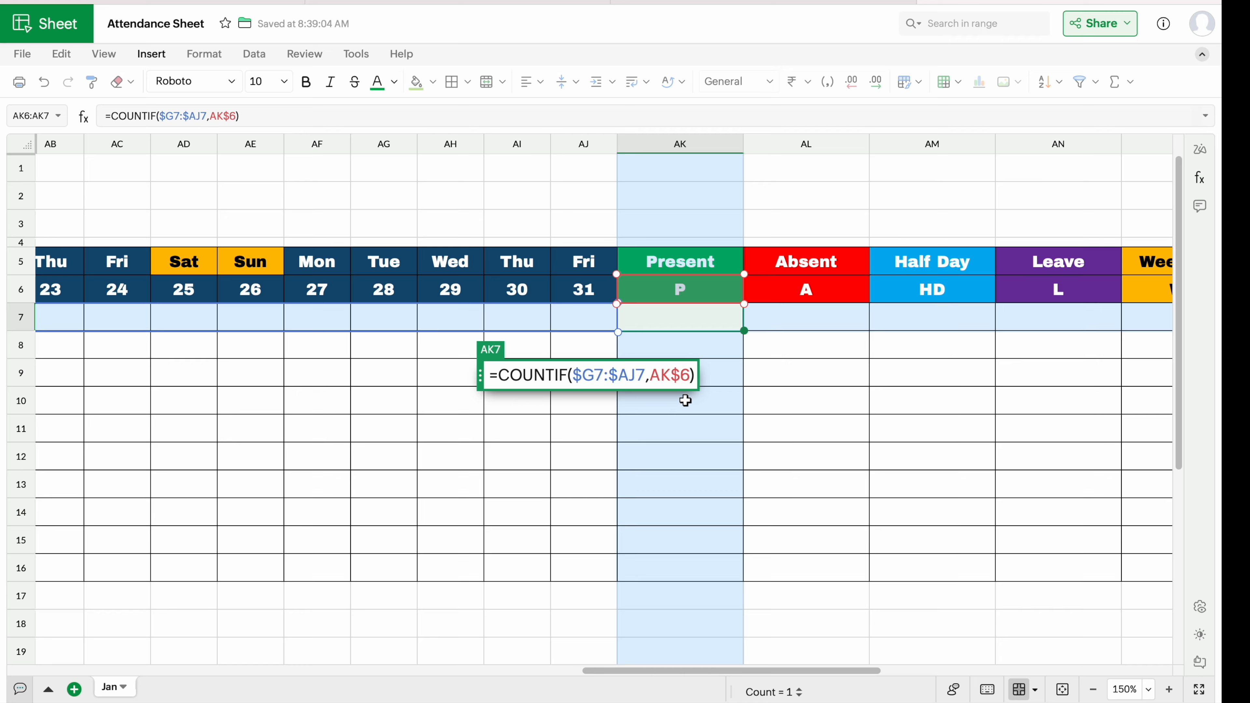
key("Return")
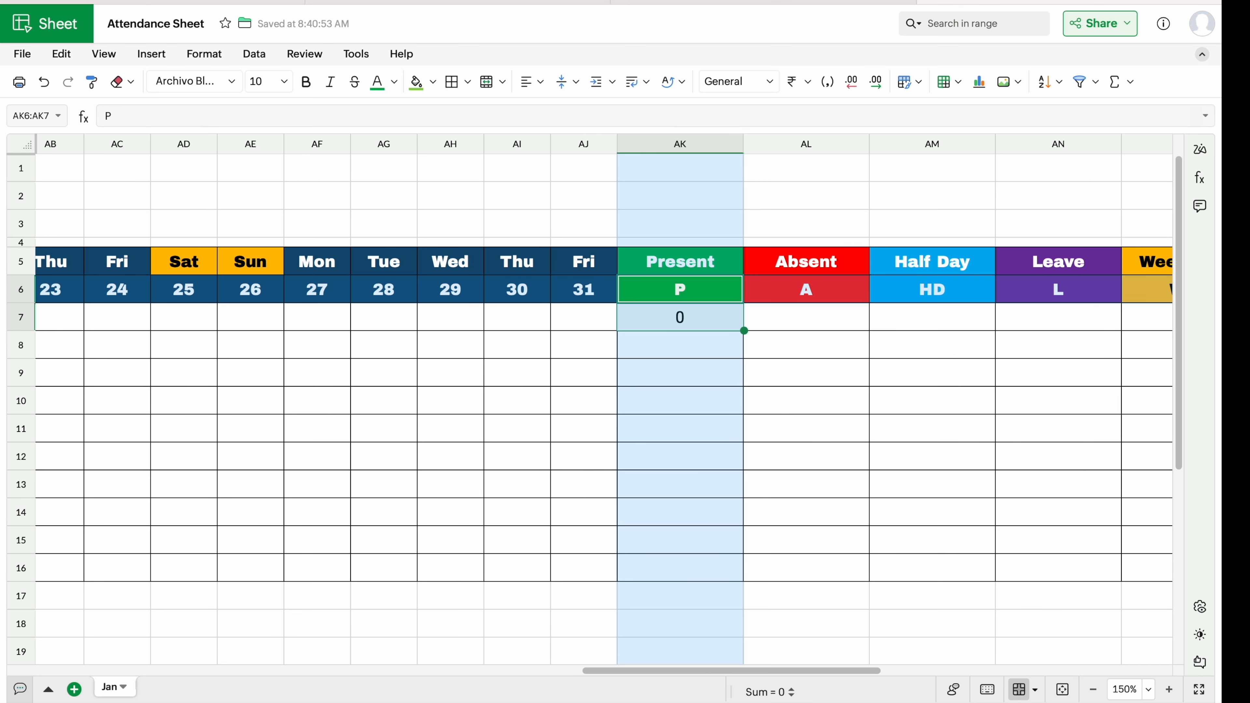
Test the Present count by entering P in AI7 and checking AK7, and clear the test entry.
left_click(703, 310)
left_click(516, 318)
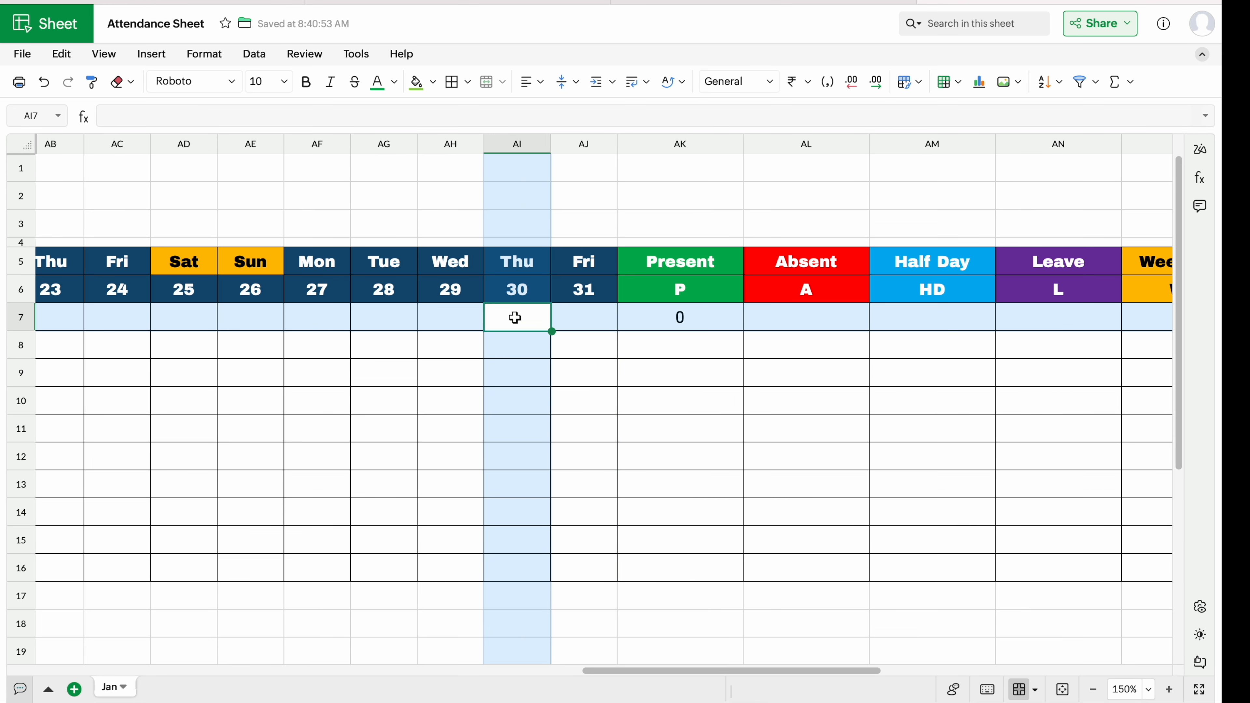
type("P")
key("Return")
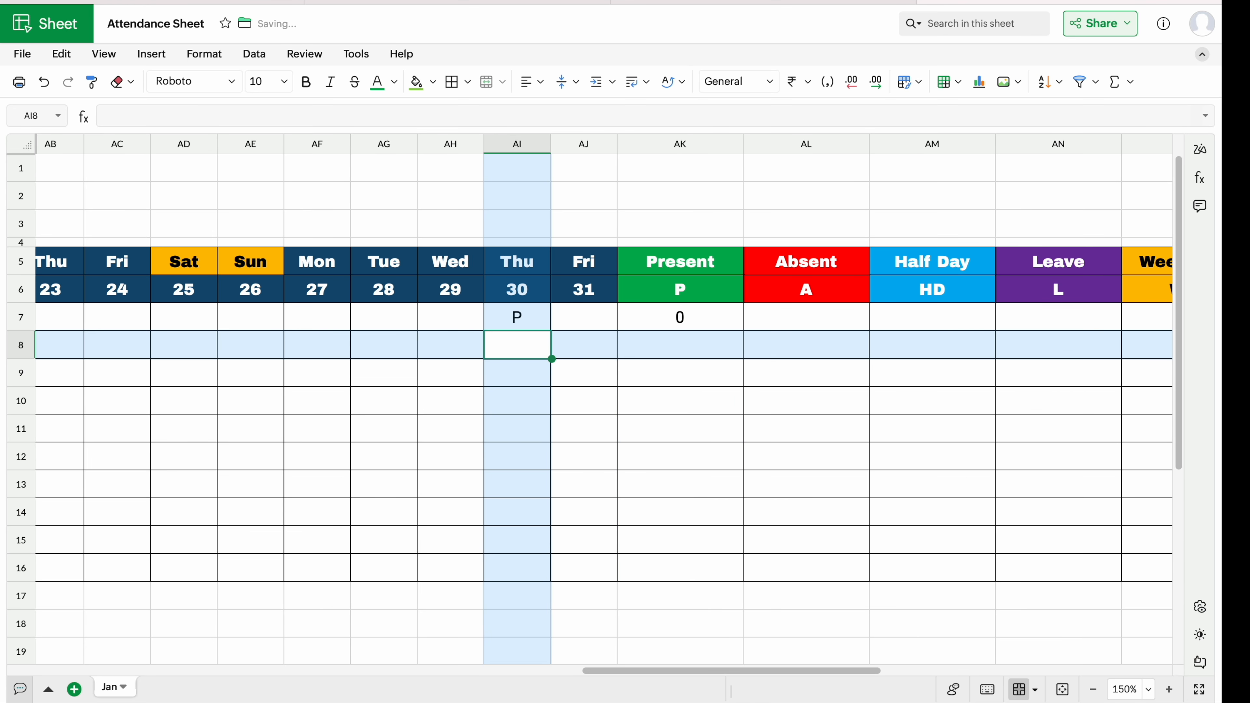
left_click(694, 321)
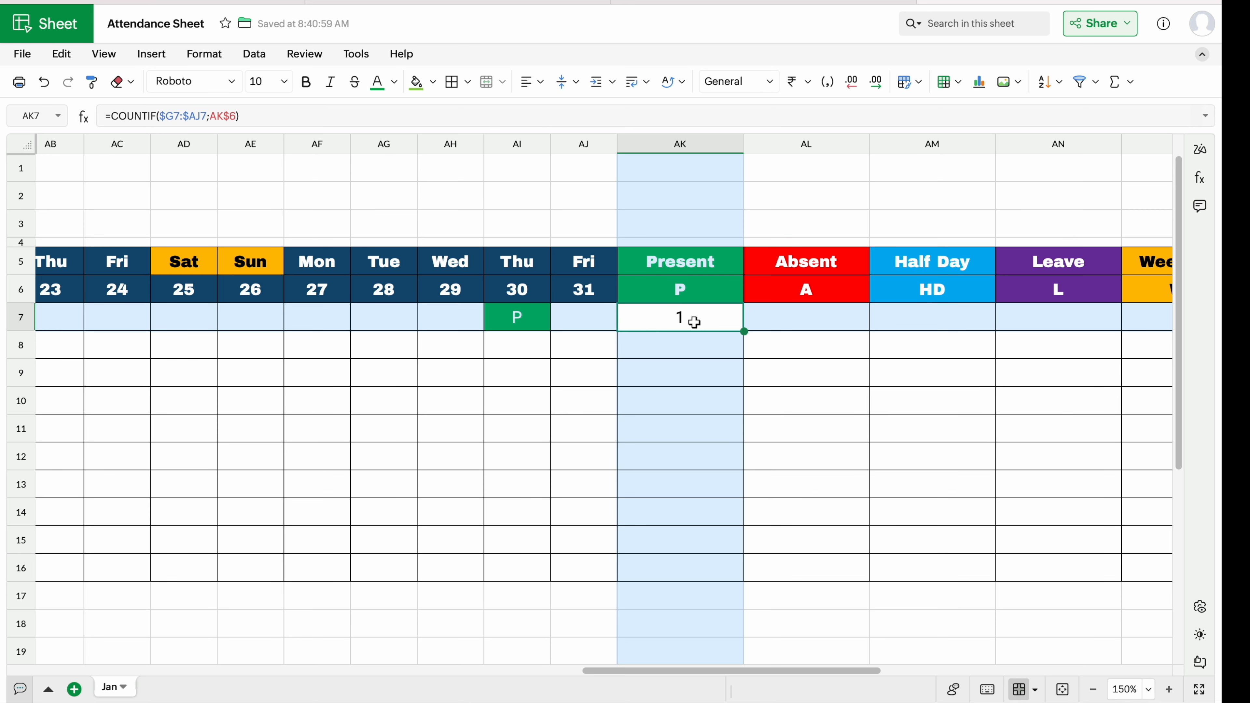
left_click(541, 321)
key("Delete")
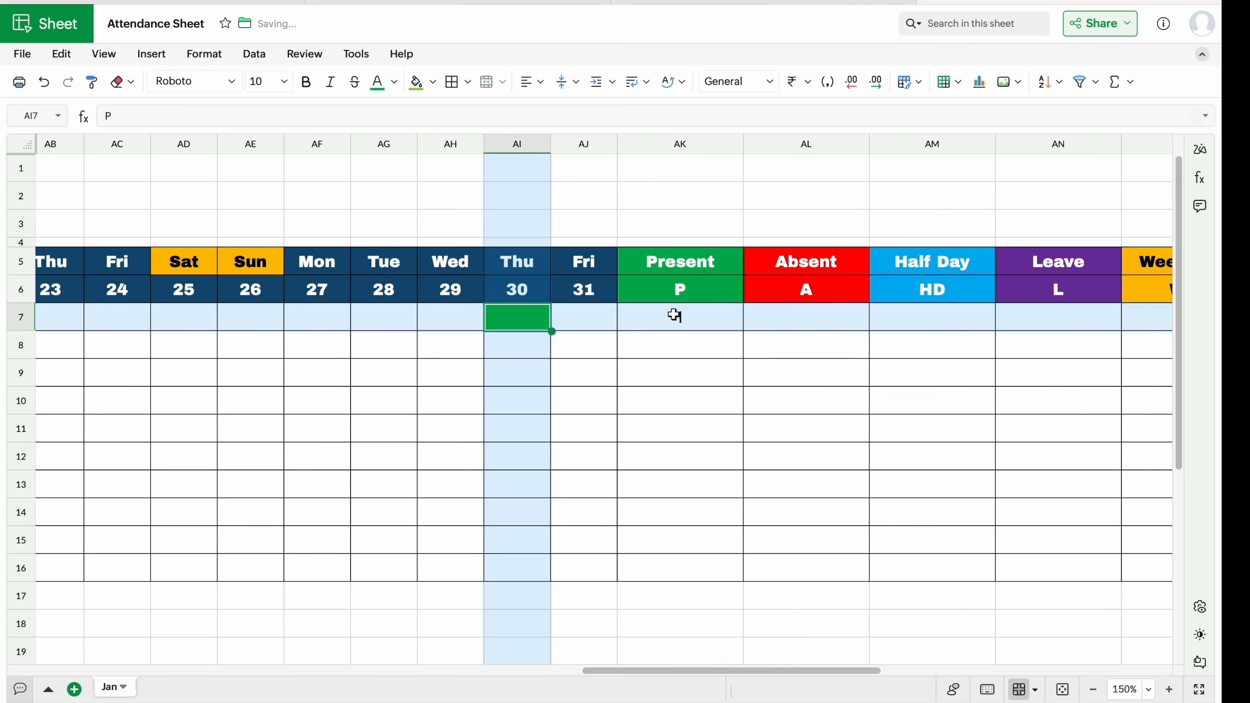
Apply the custom number format #;#;- to AK7 so zero counts display as a dash.
left_click(696, 319)
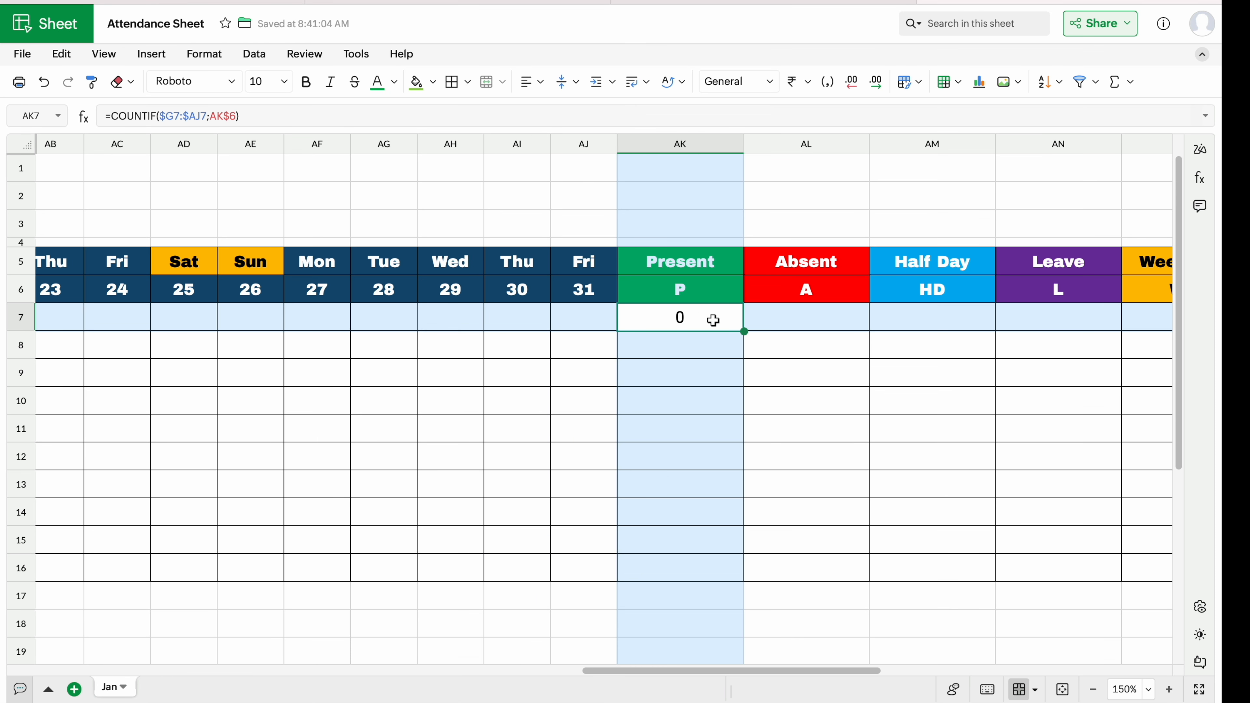
left_click(206, 55)
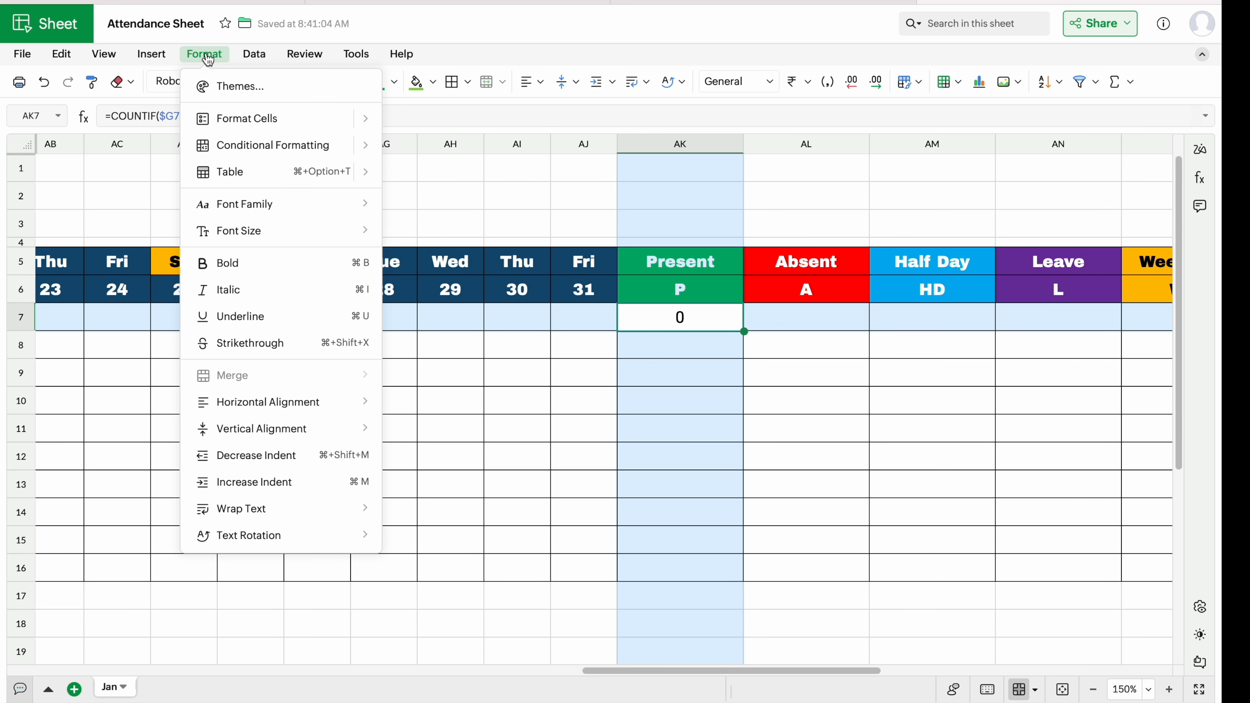
mouse_move(285, 121)
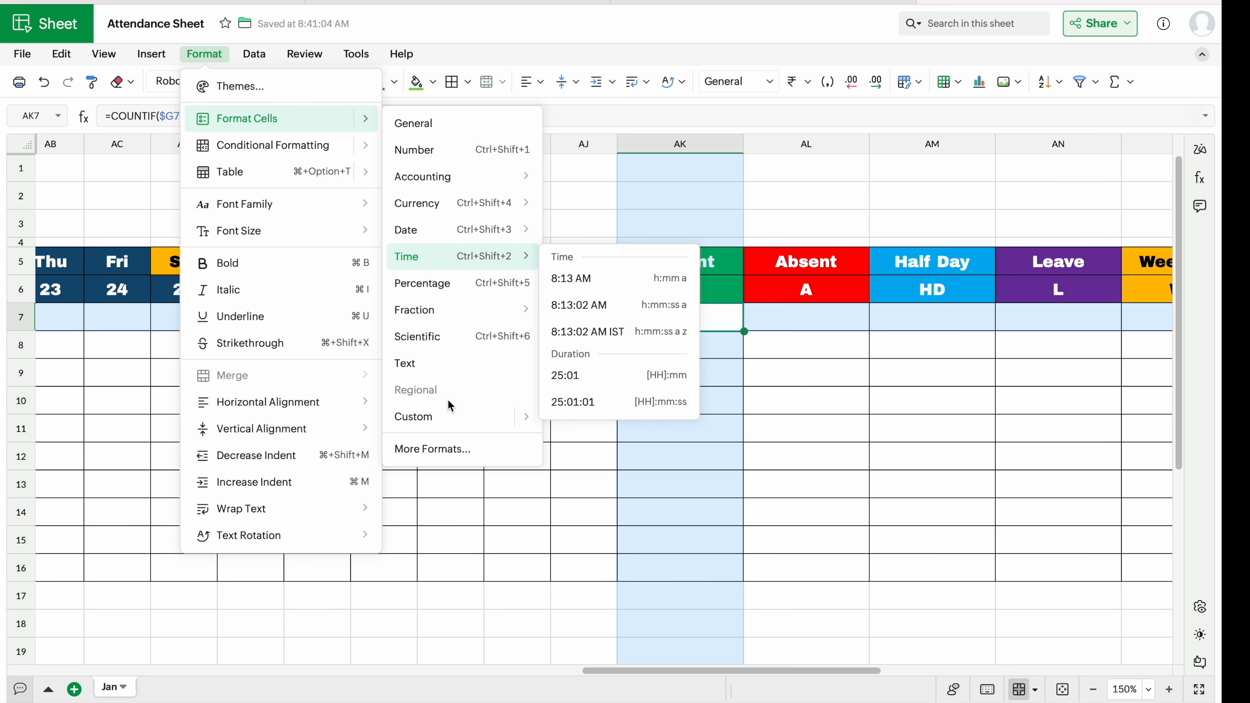
mouse_move(443, 416)
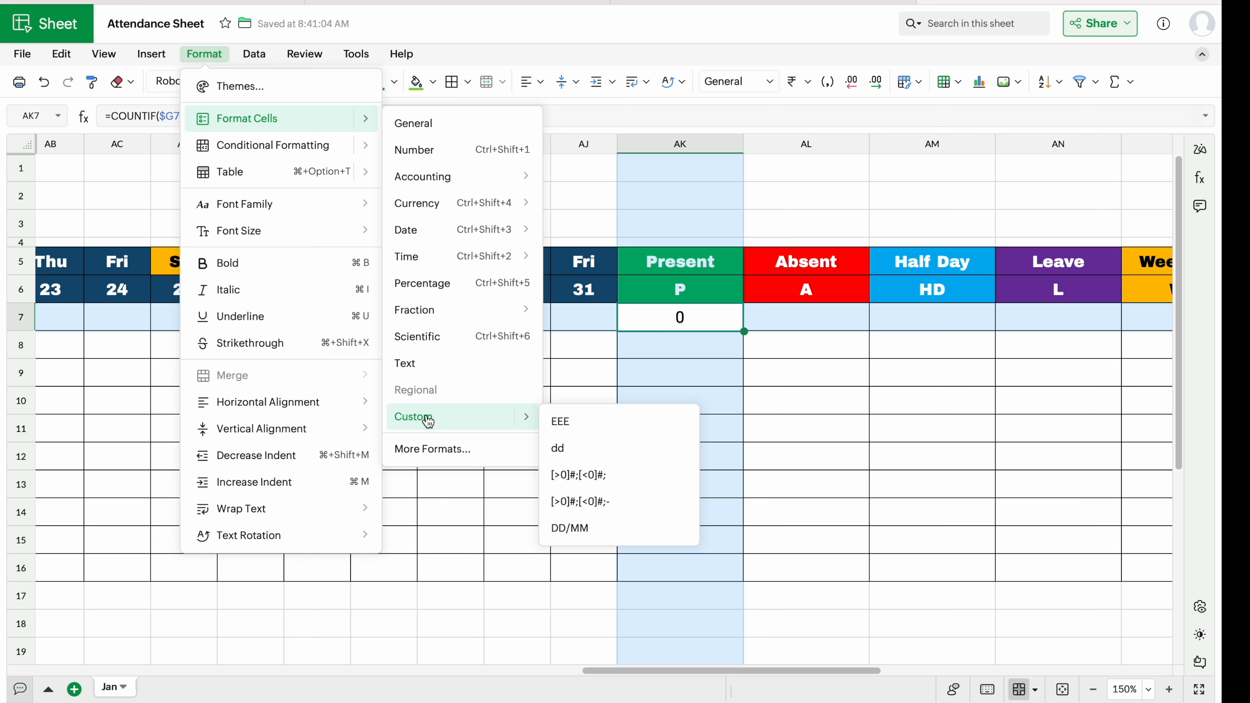
left_click(428, 419)
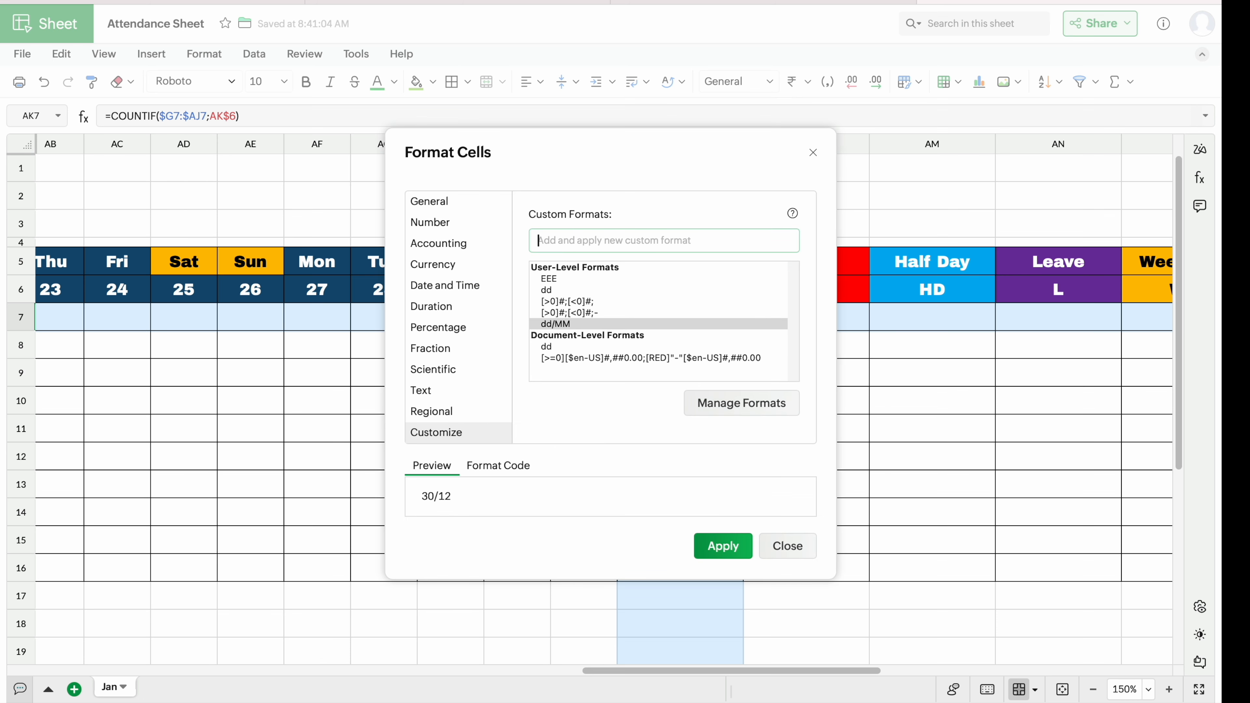
type("#")
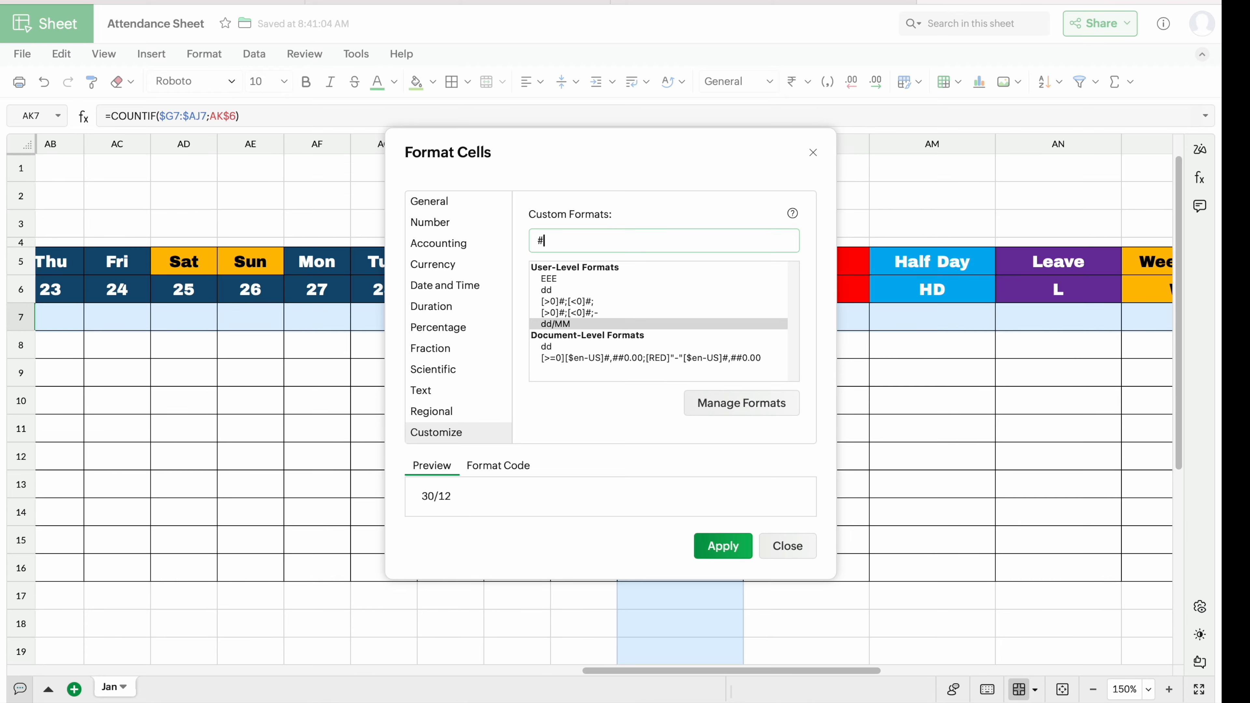
type(";#;-")
left_click(718, 542)
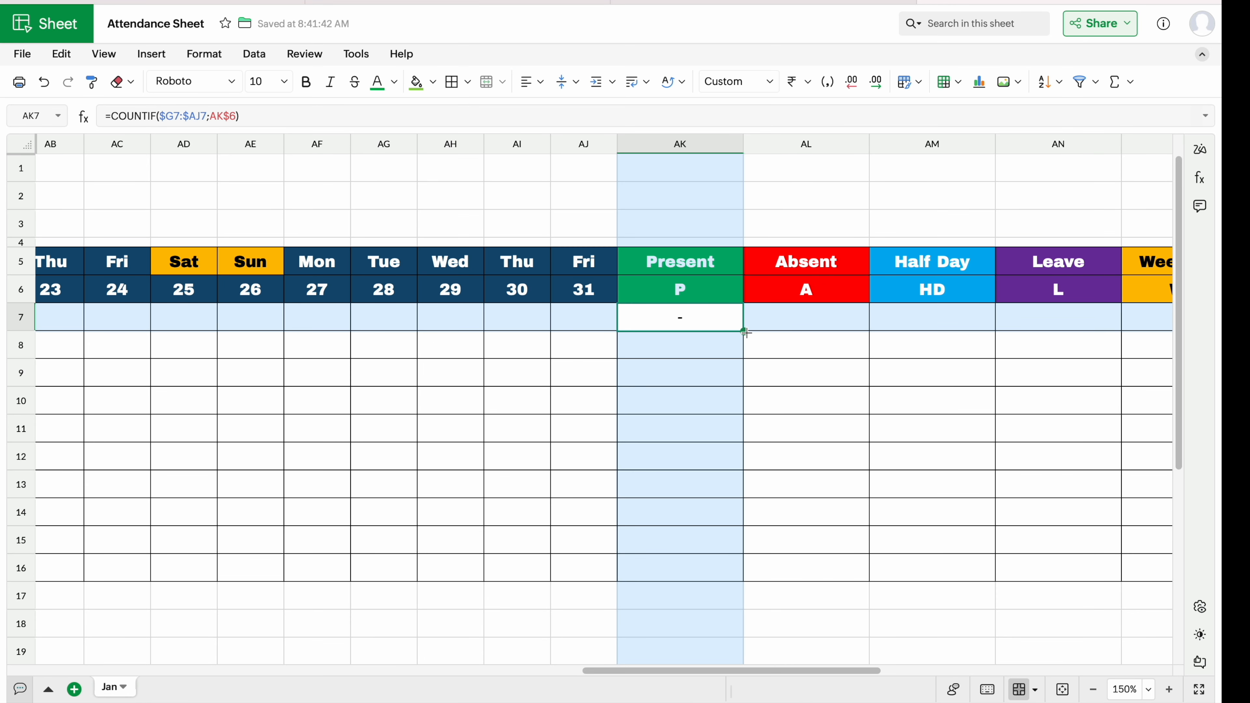
Fill the AK7 formula down to row 16 and across the summary columns to AP16.
left_click_drag(744, 331, 729, 564)
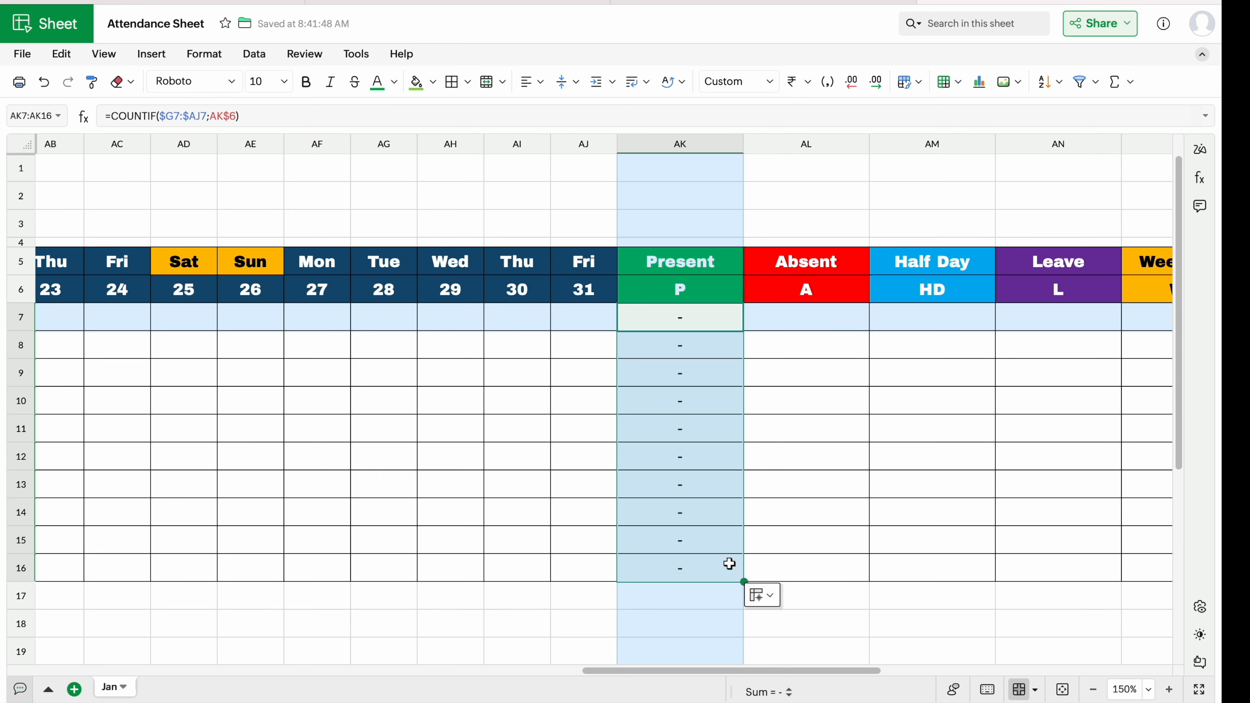
left_click_drag(691, 669, 804, 654)
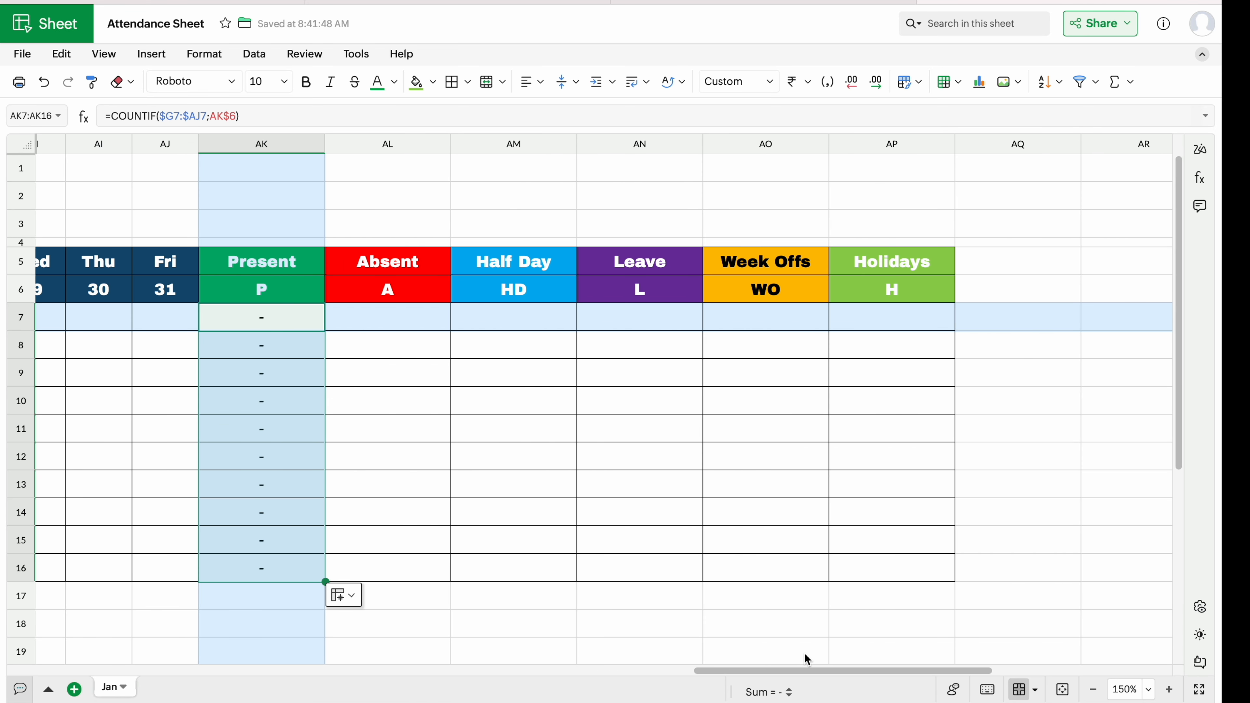
left_click_drag(323, 581, 552, 569)
left_click_drag(853, 561, 918, 559)
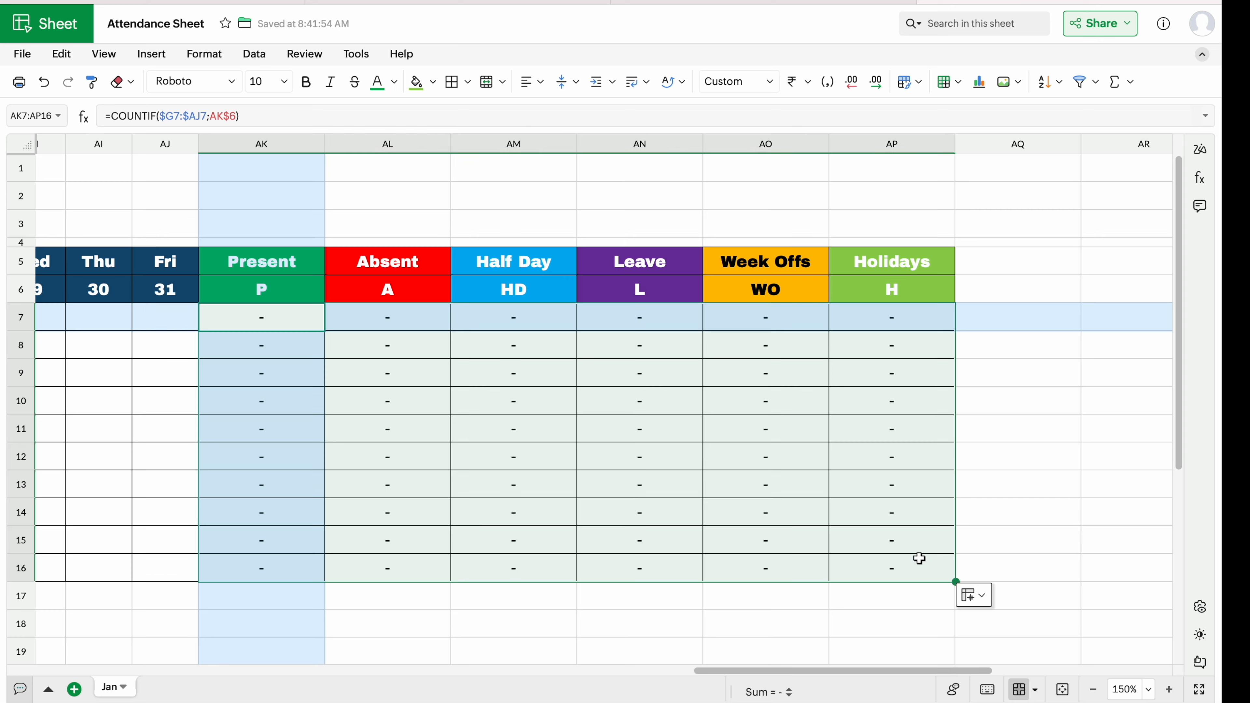
Hide the sheet's gridlines and deselect the summary range.
left_click(108, 54)
mouse_move(139, 142)
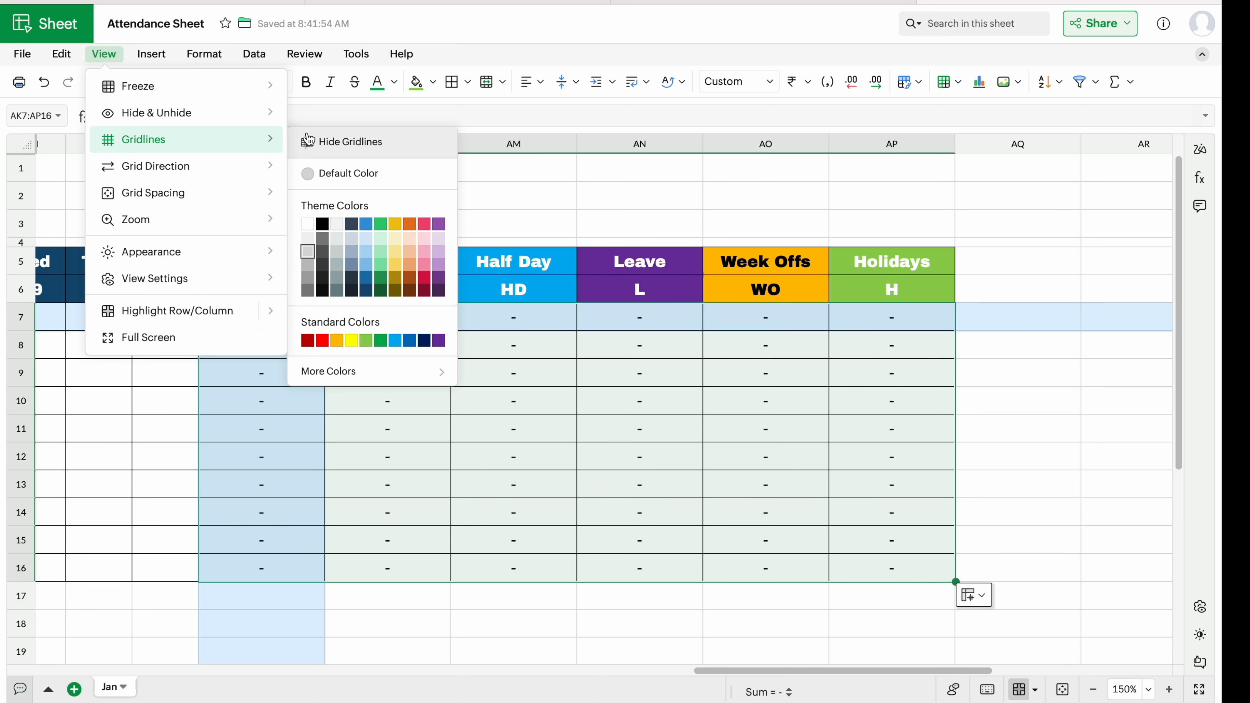
left_click(344, 142)
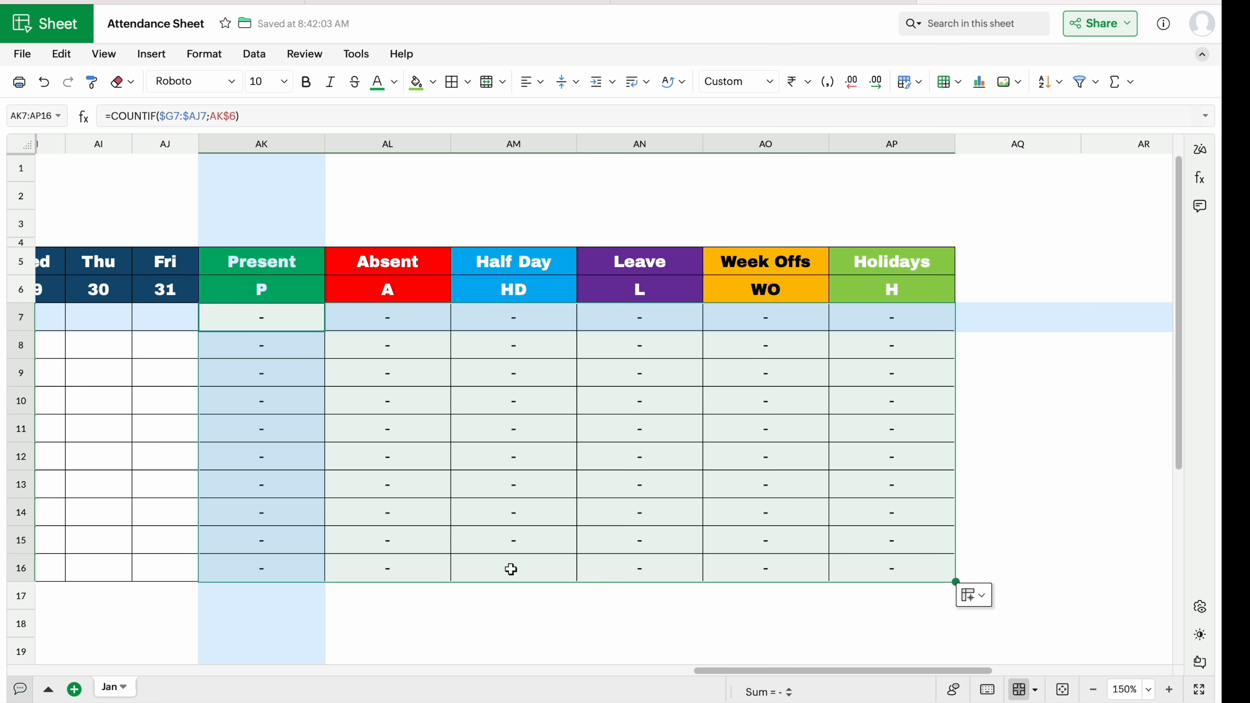
left_click(602, 200)
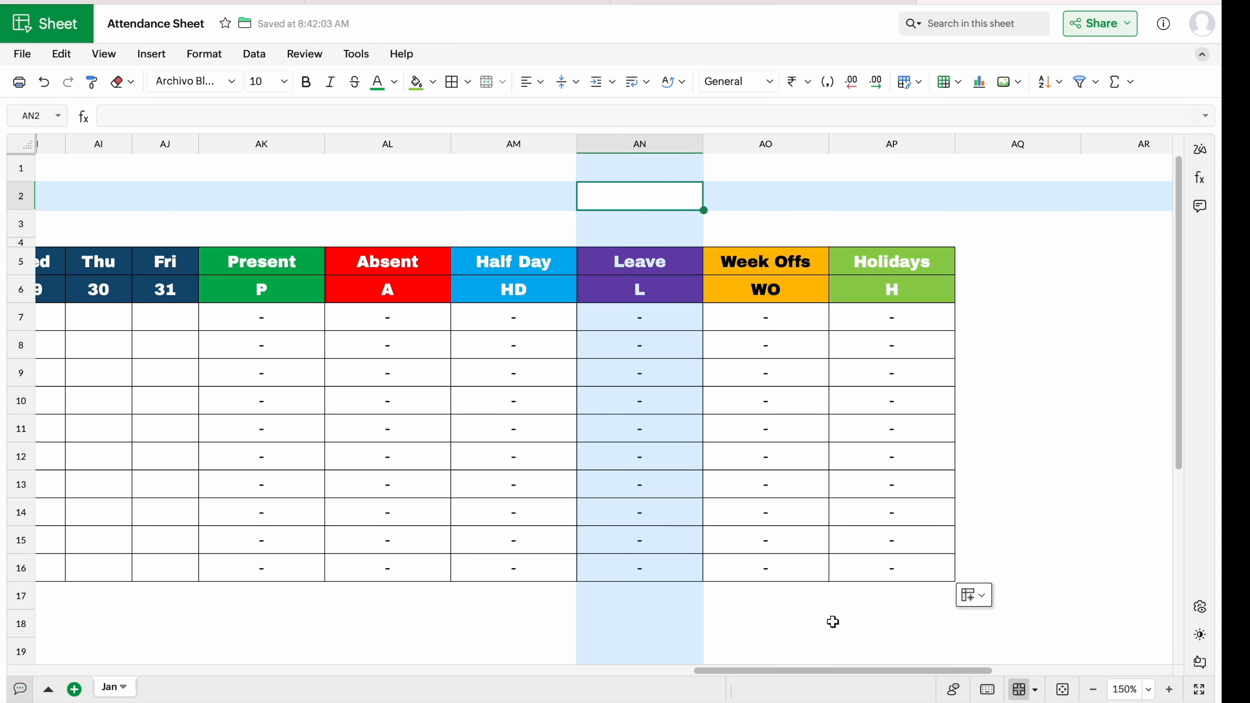
Fill C7:E16 with the ten employees' IDs, names and designations, and clear the sample attendance codes from F7:F11.
left_click_drag(874, 677, 204, 687)
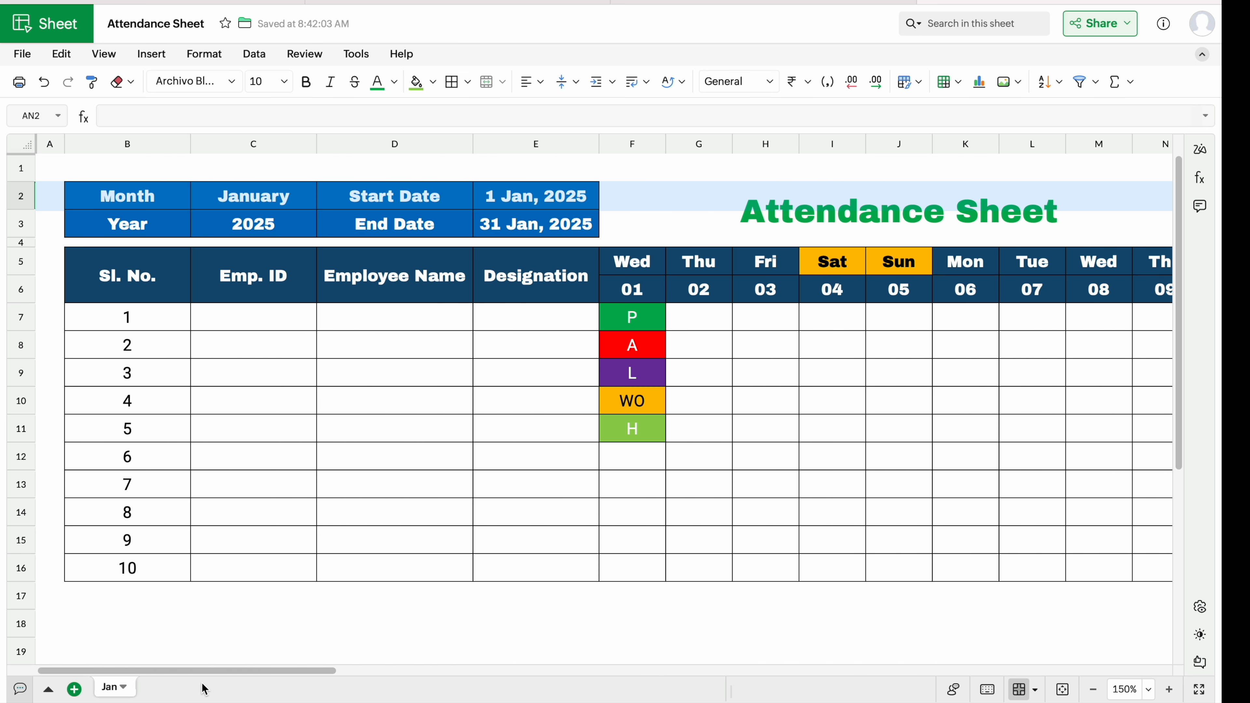
left_click(262, 317)
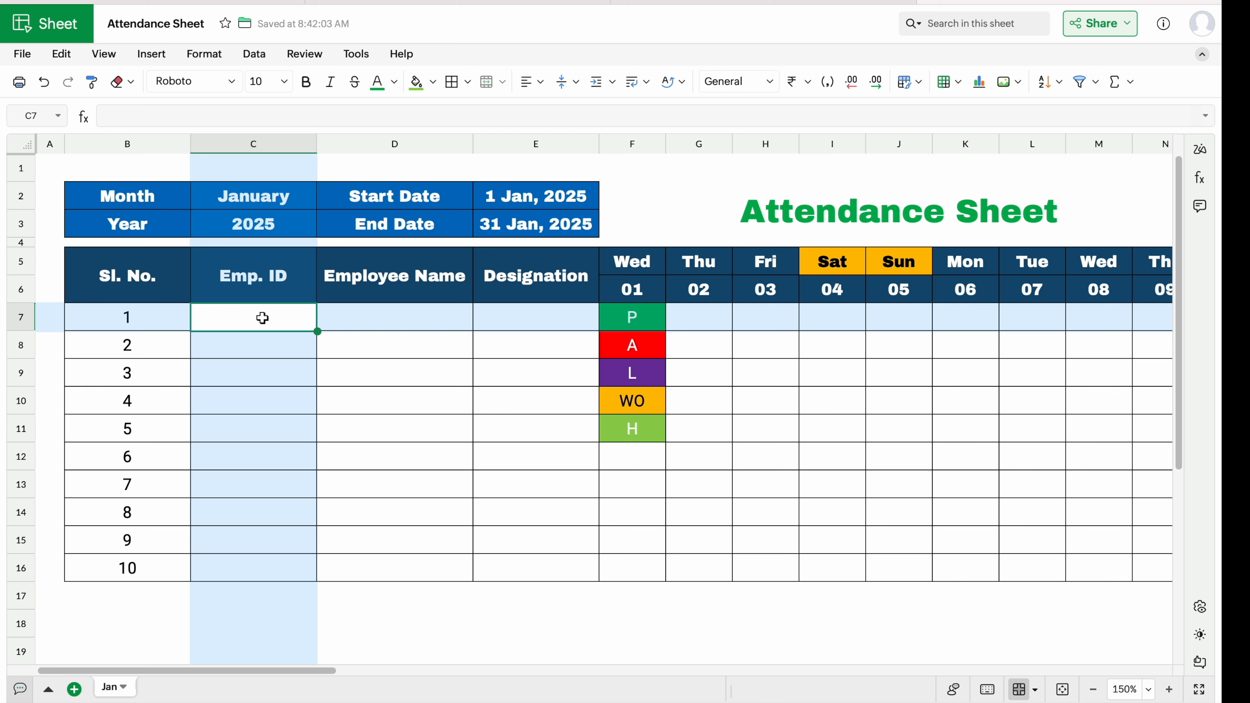
left_click(368, 313)
left_click(524, 314)
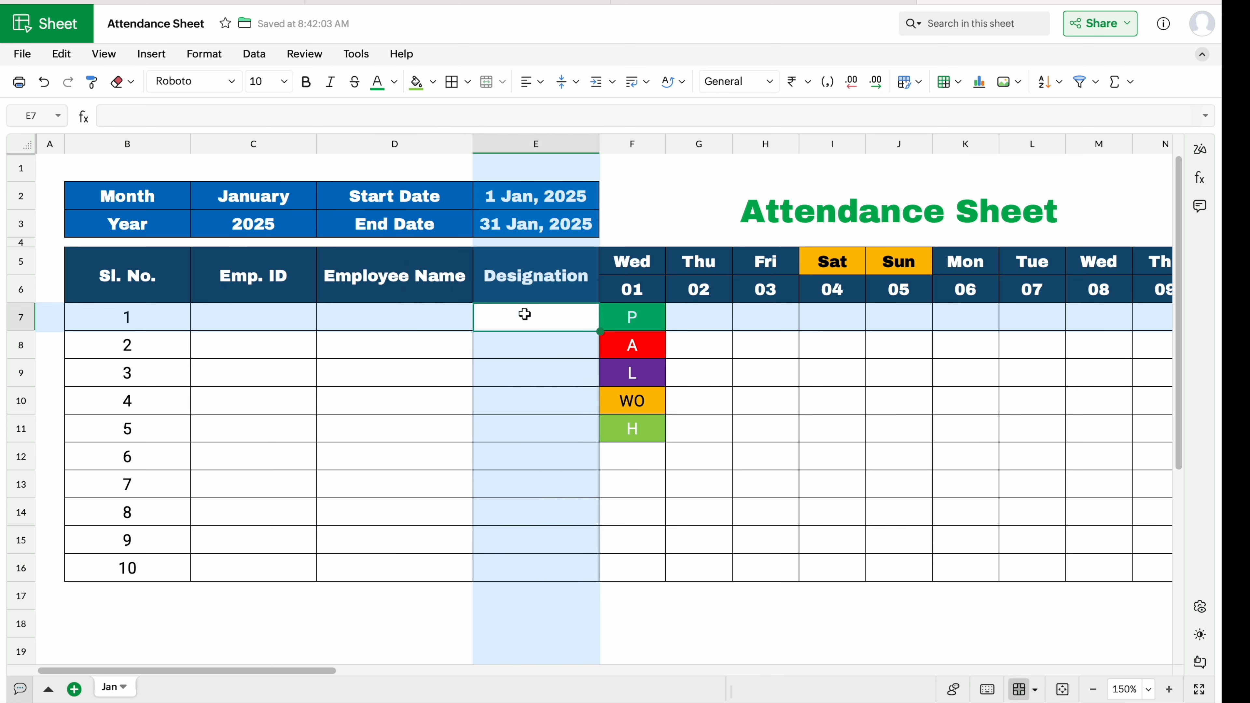
left_click(279, 314)
type("Em101\tAlbert\tManager Em102\tAlexander\tTeam Member Em103\tAshton\tTeam Member Em104\tCameron\tTeam Member Em105\tColby\tTeam Member Em106\tCole\tTeam Member Em107\tDrew\tTeam Member Em108\tDylan\tTeam Member Em109\tJayden\tTeam Member Em110\tJasper\tTeam Member")
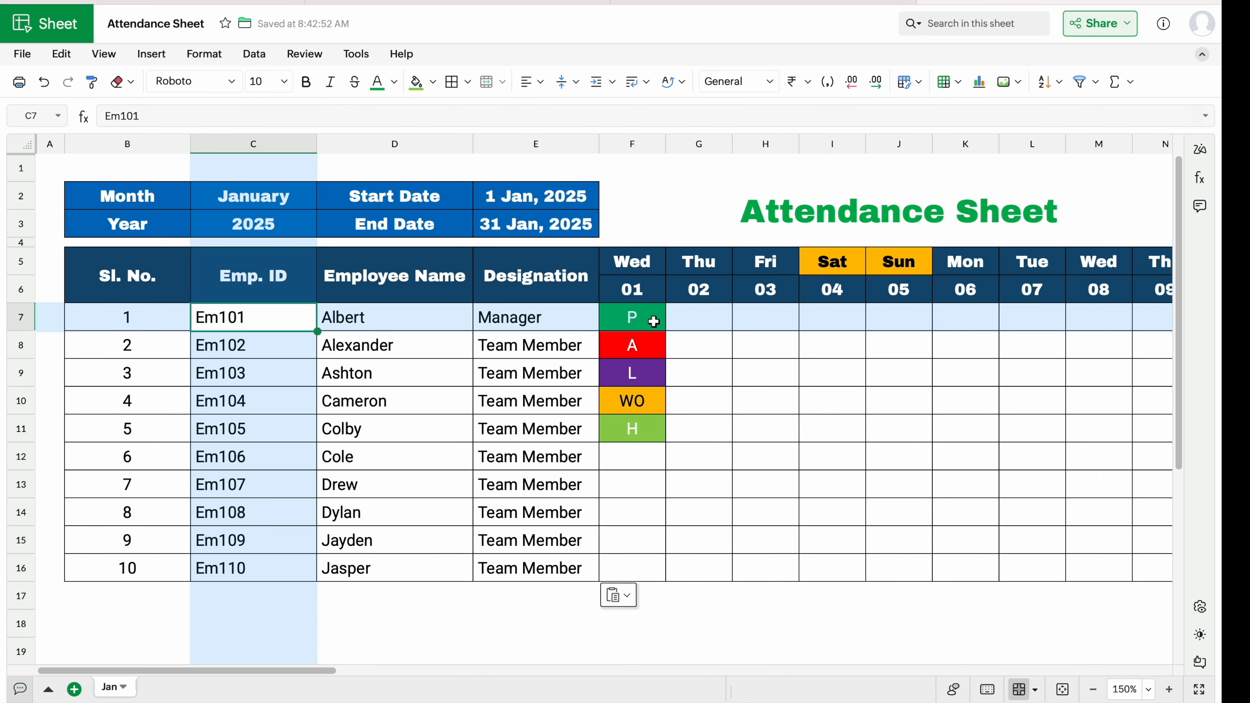
left_click_drag(653, 319, 658, 431)
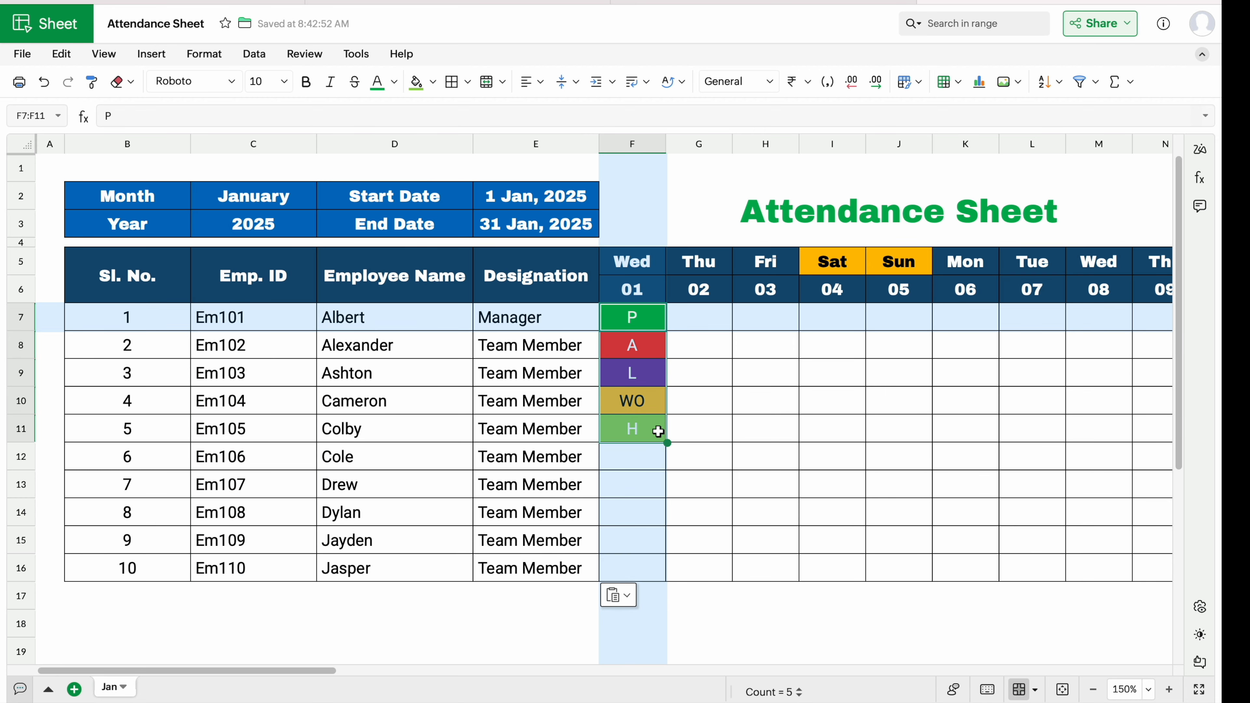
key("Delete")
Replace the COUNTIF arguments in Week Offs cell AO7 with the absolute day-name range $F$5:$AJ$5 and the condition "Sat".
left_click_drag(309, 671, 957, 637)
left_click(809, 321)
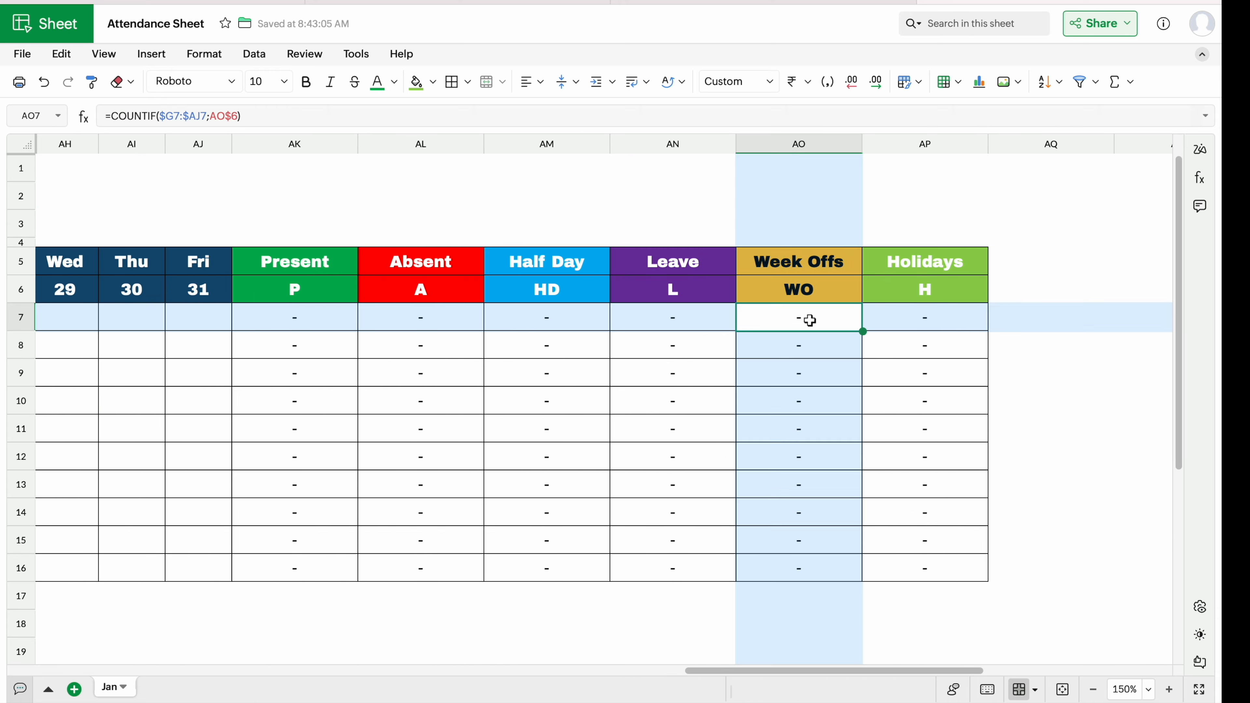
double_click(809, 320)
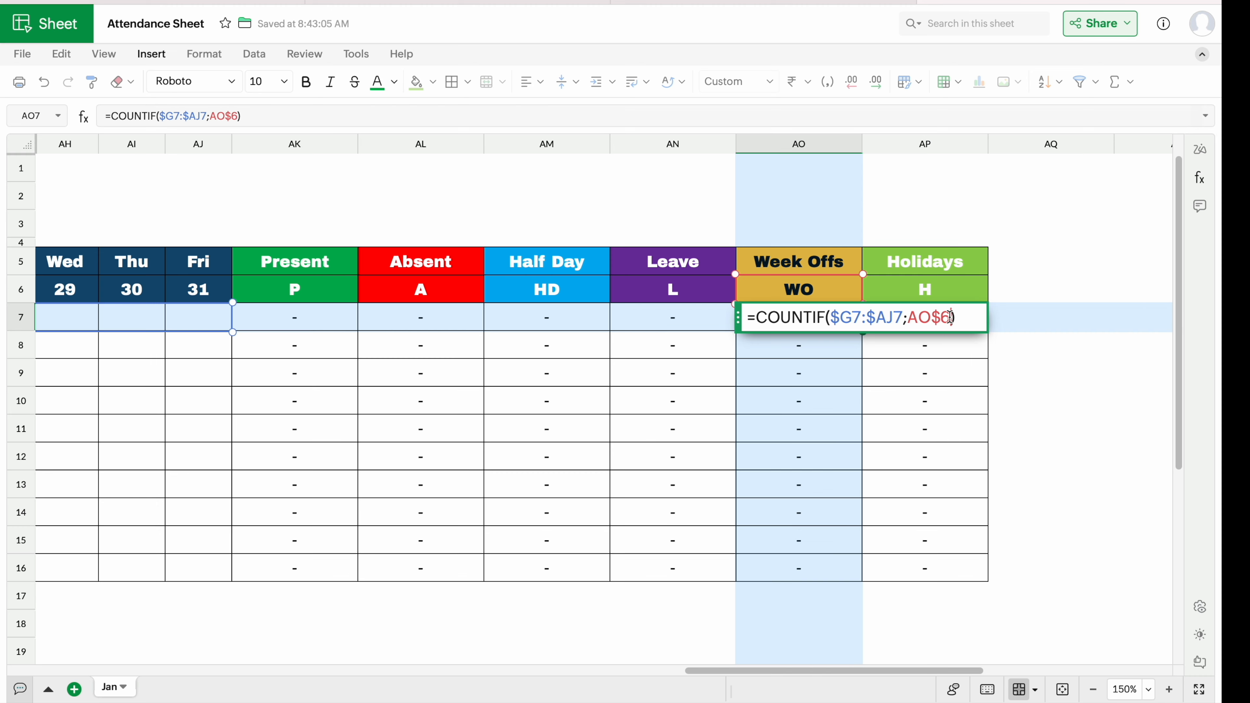
left_click_drag(952, 318, 836, 319)
key("BackSpace")
key("BackSpace")
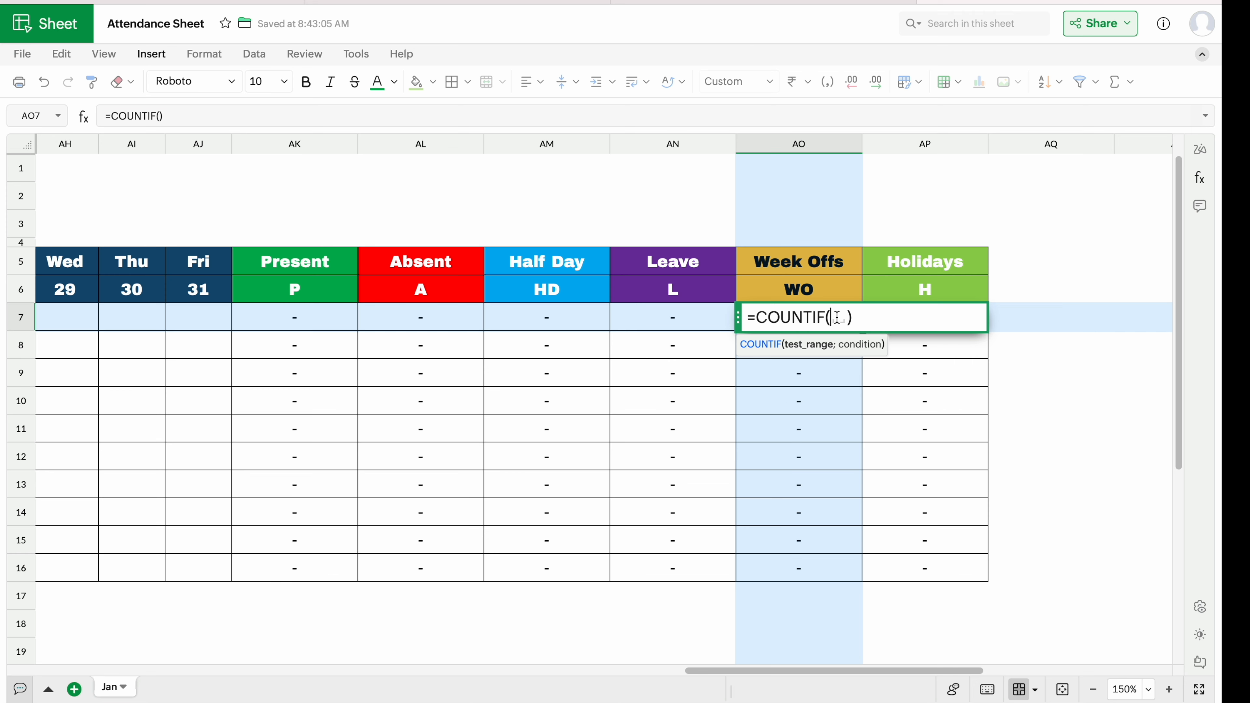
left_click_drag(889, 671, 803, 667)
scroll(607, 304, "right", 3)
left_click_drag(325, 261, 419, 251)
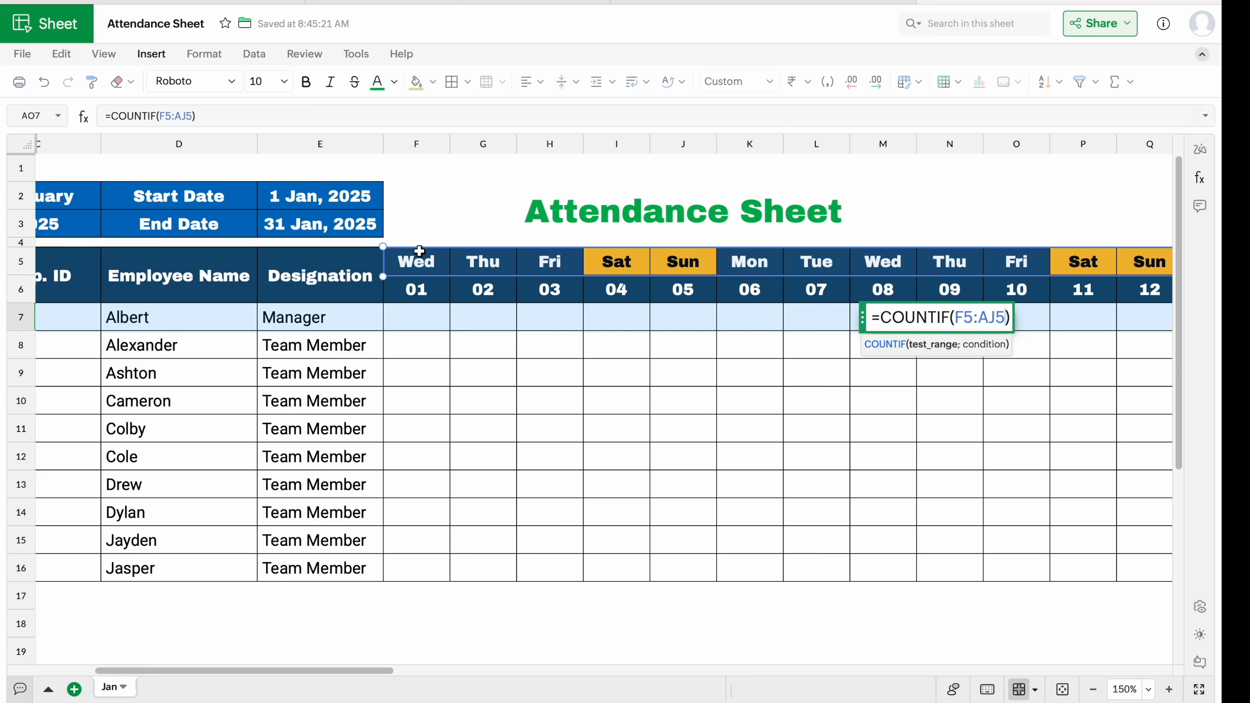
key("F4")
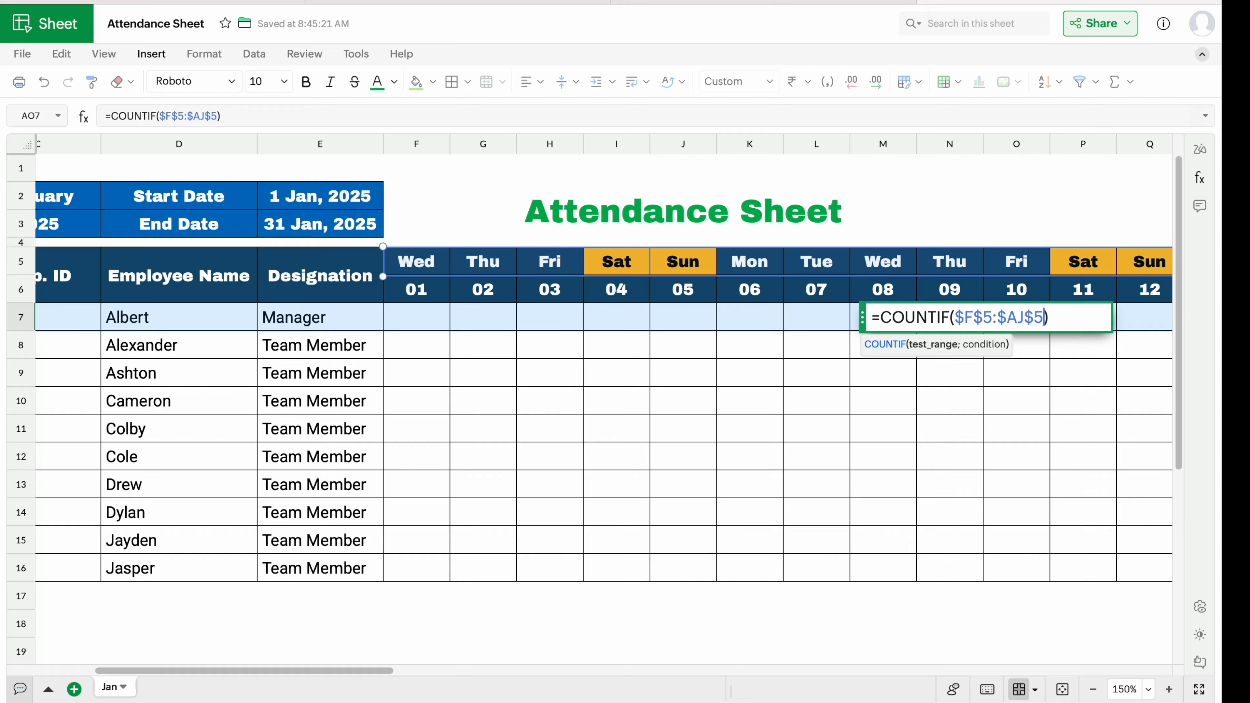
type(",")
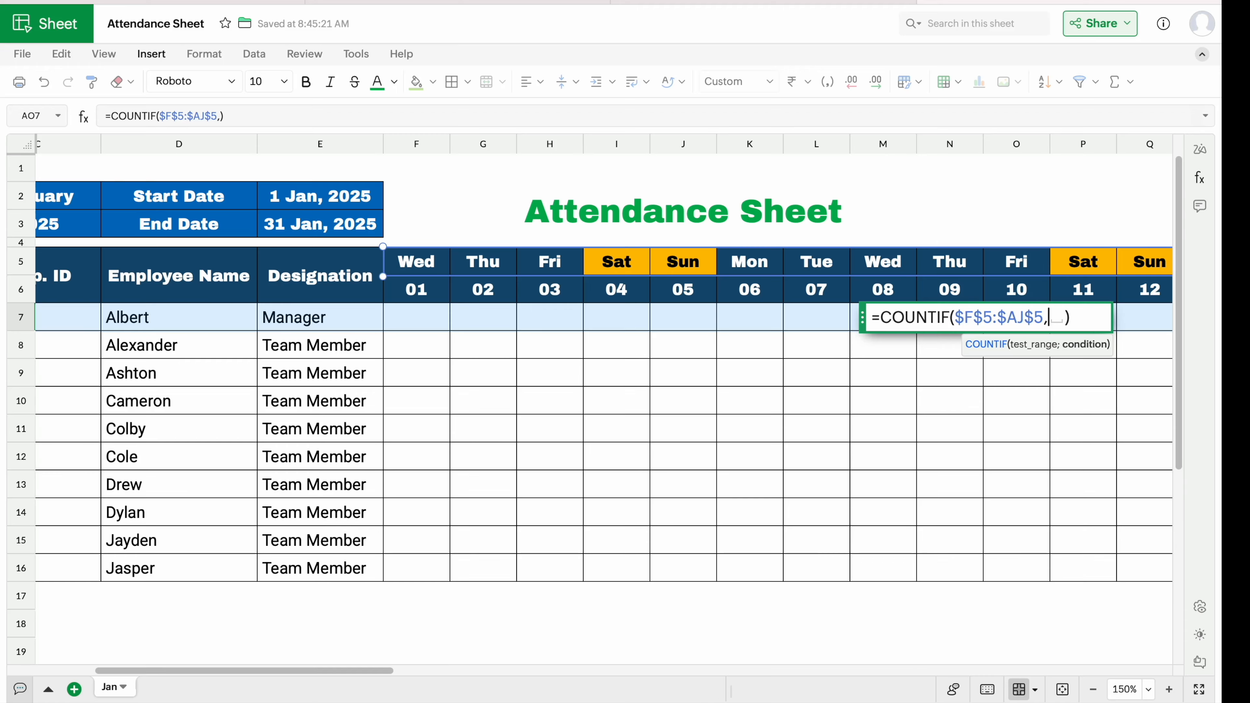
type("\"Sat\"")
Extend the AO7 formula by adding a second COUNTIF over $F$5:$AJ$5 with the condition "Sun".
left_click_drag(1093, 316, 881, 319)
key("ctrl+c")
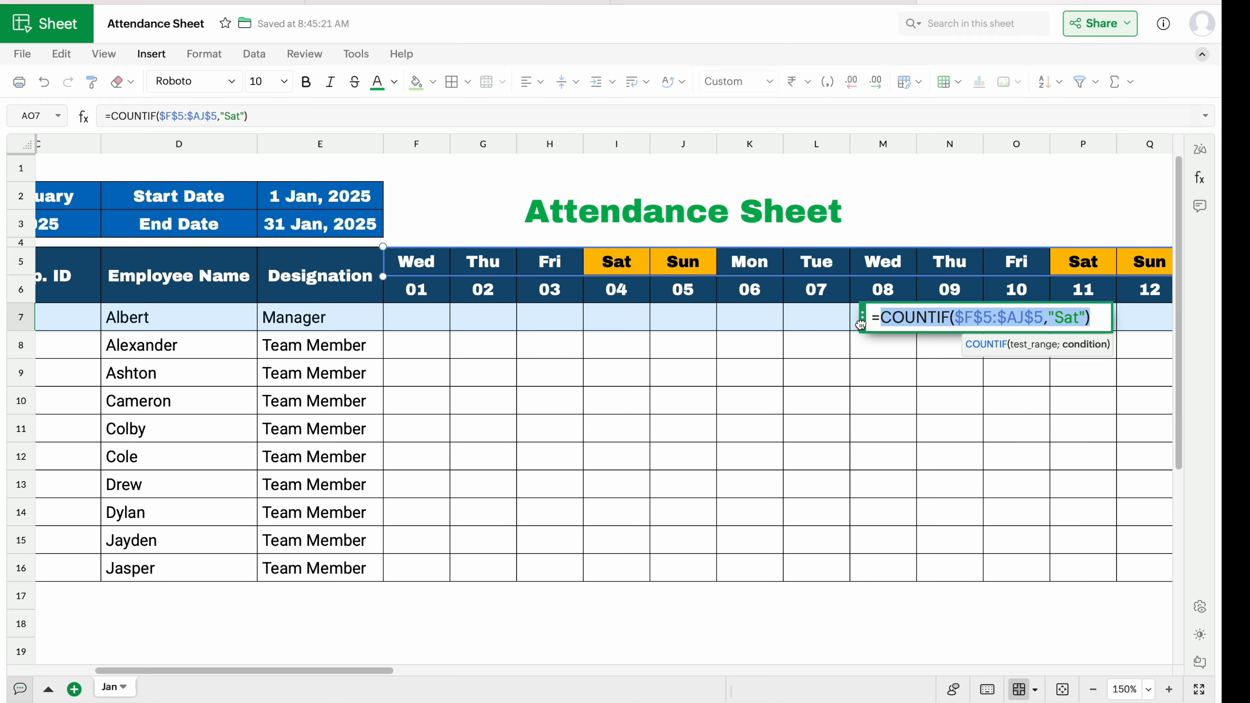
left_click_drag(861, 324, 597, 318)
left_click(836, 315)
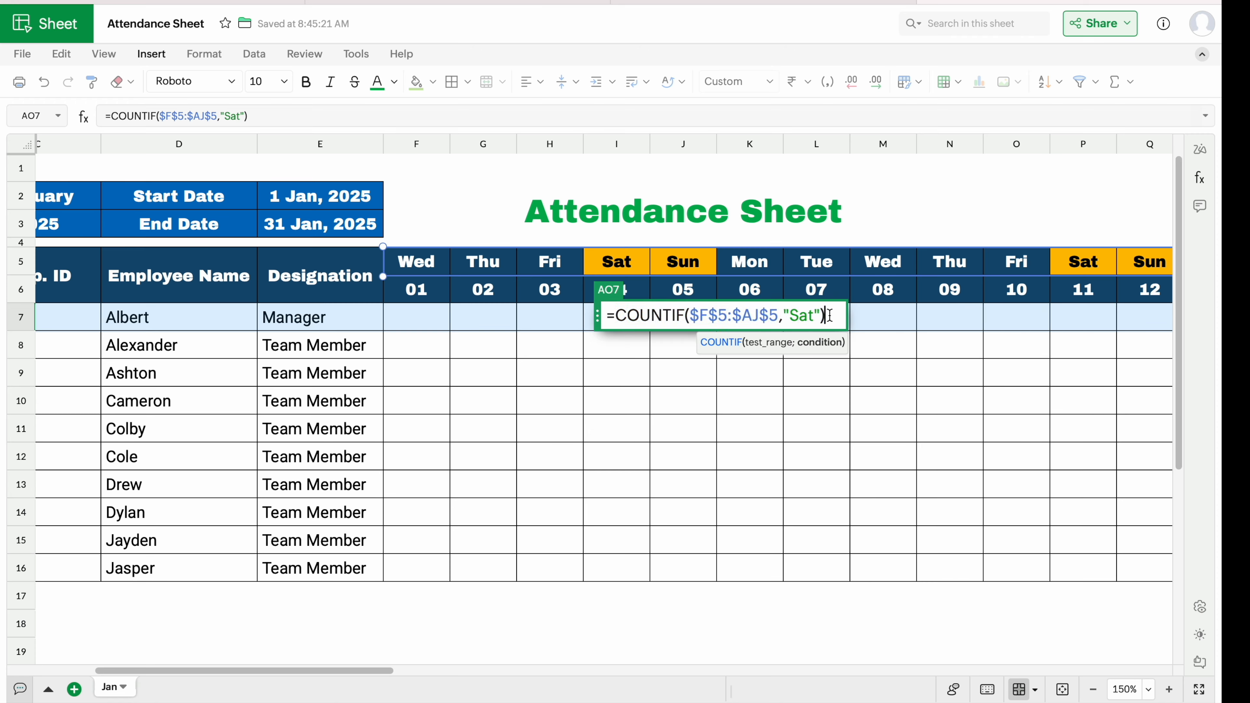
type("+")
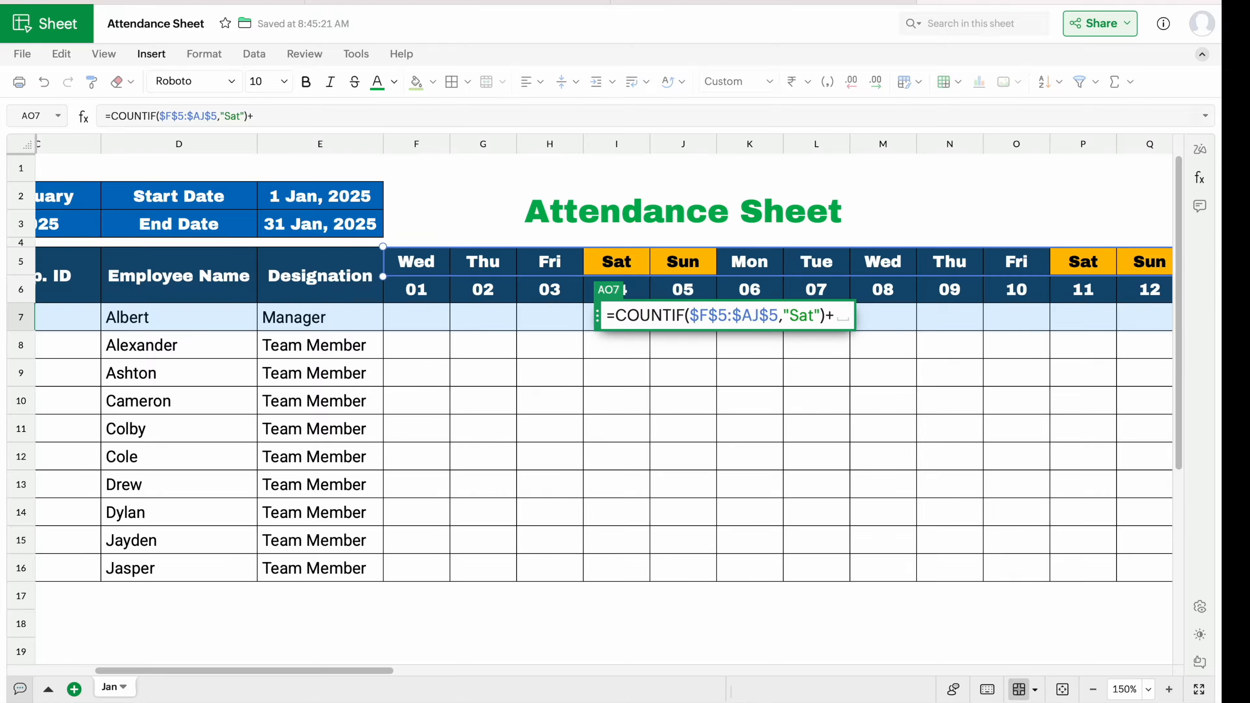
key("ctrl+v")
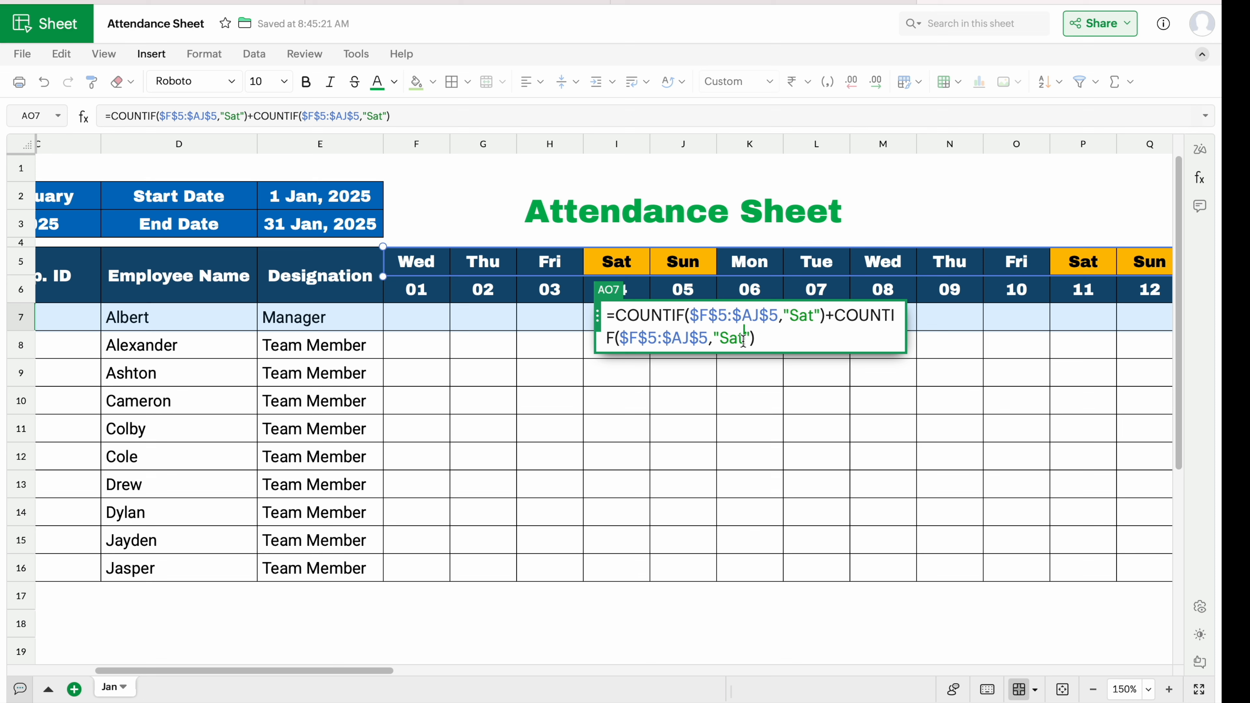
key("BackSpace")
key("BackSpace")
type("un")
key("Return")
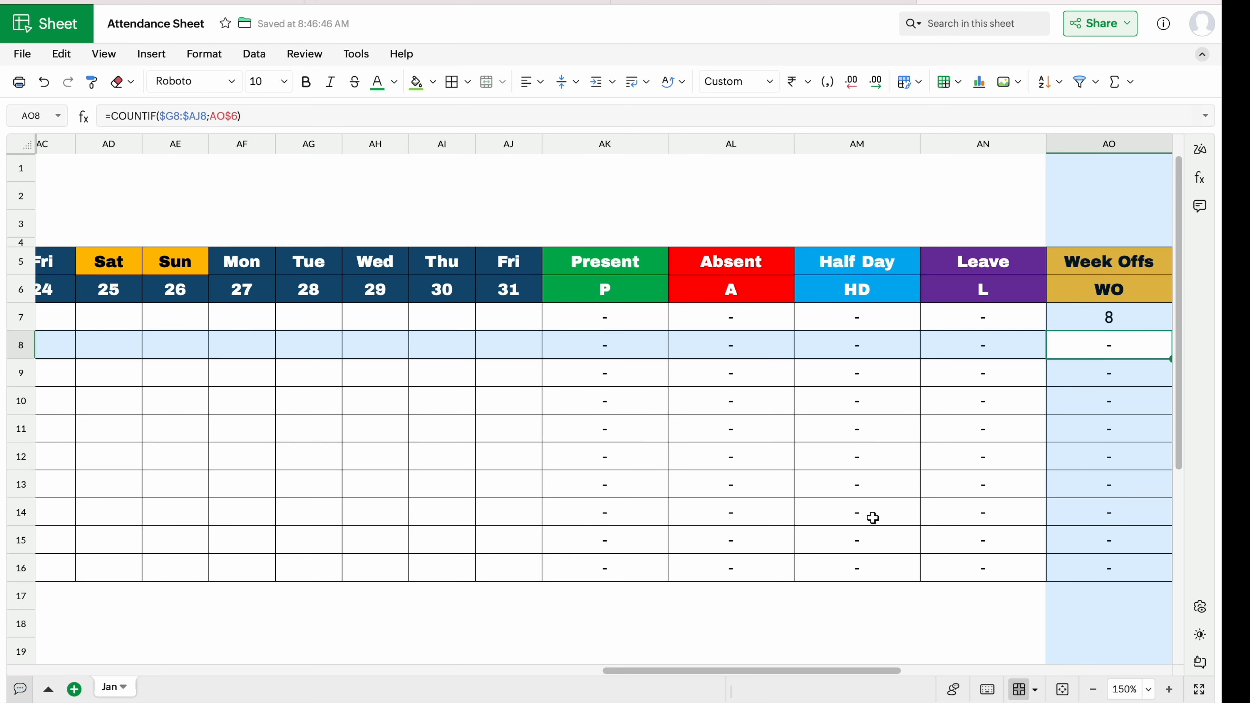
Fill the AO7 Week Offs formula down to AO16 and deselect the range.
left_click_drag(809, 677, 918, 667)
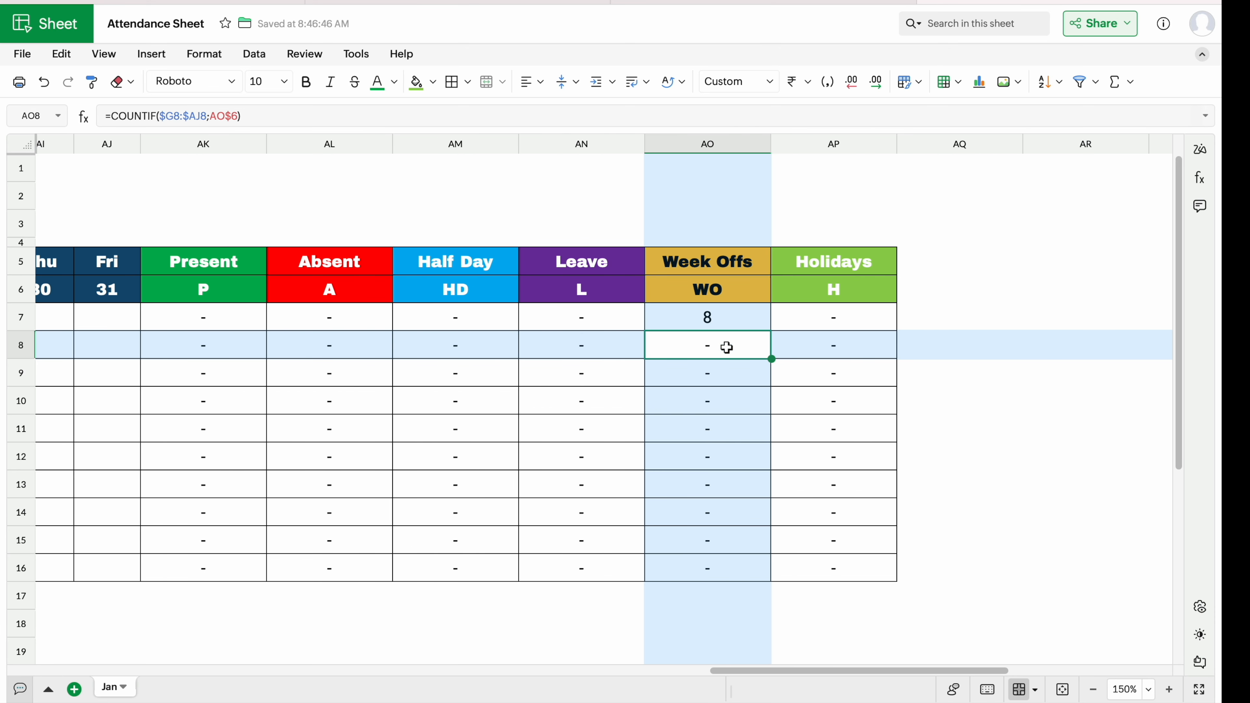
left_click(724, 316)
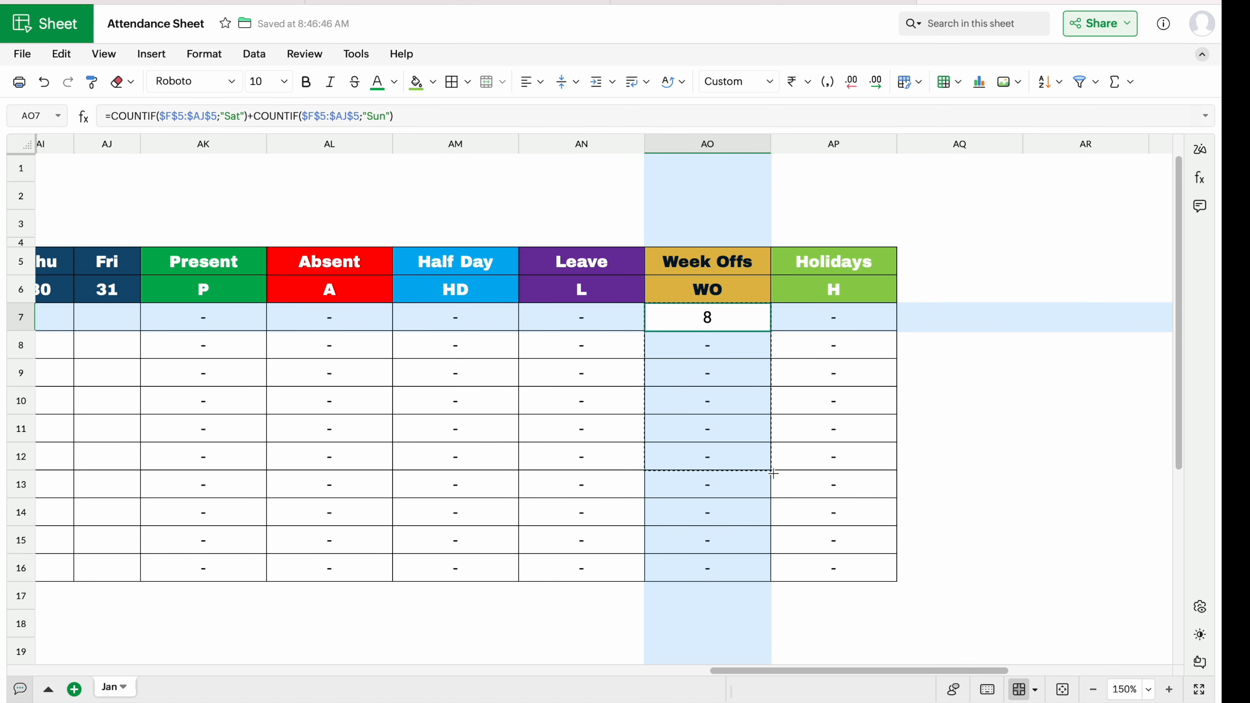
left_click_drag(773, 473, 775, 572)
left_click(510, 223)
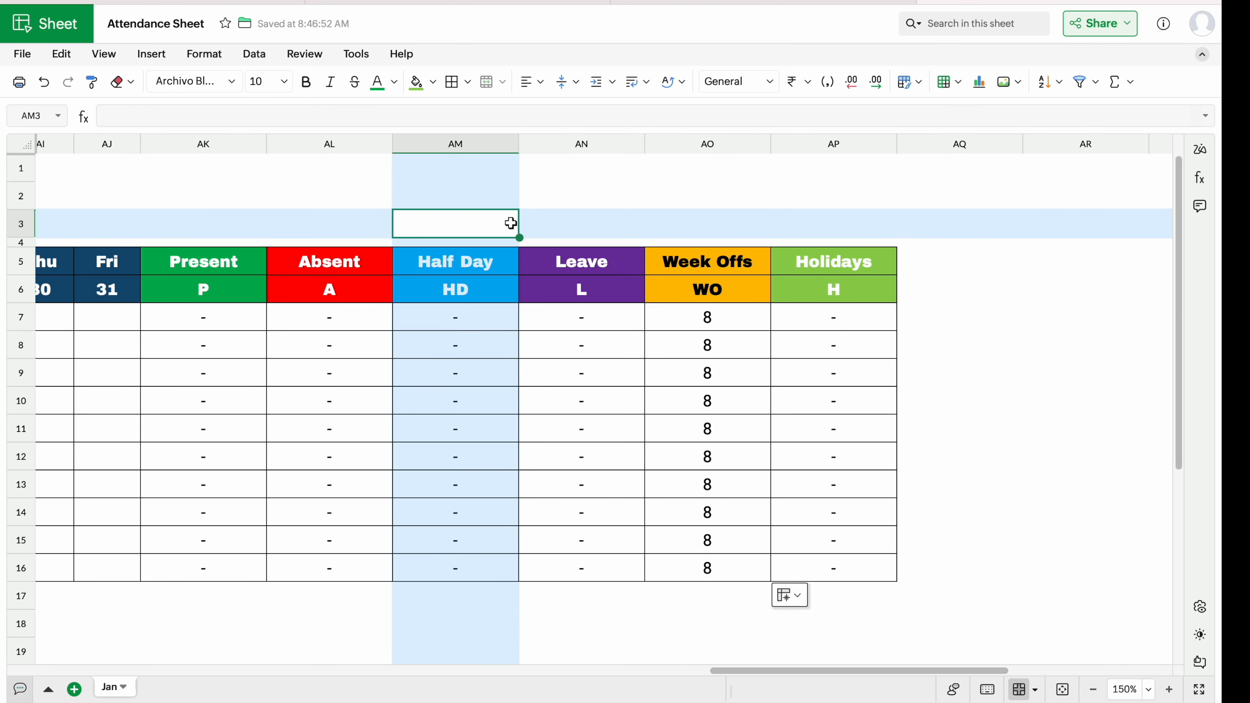
Duplicate the Jan sheet and rename the copy Feb.
left_click_drag(856, 670, 103, 649)
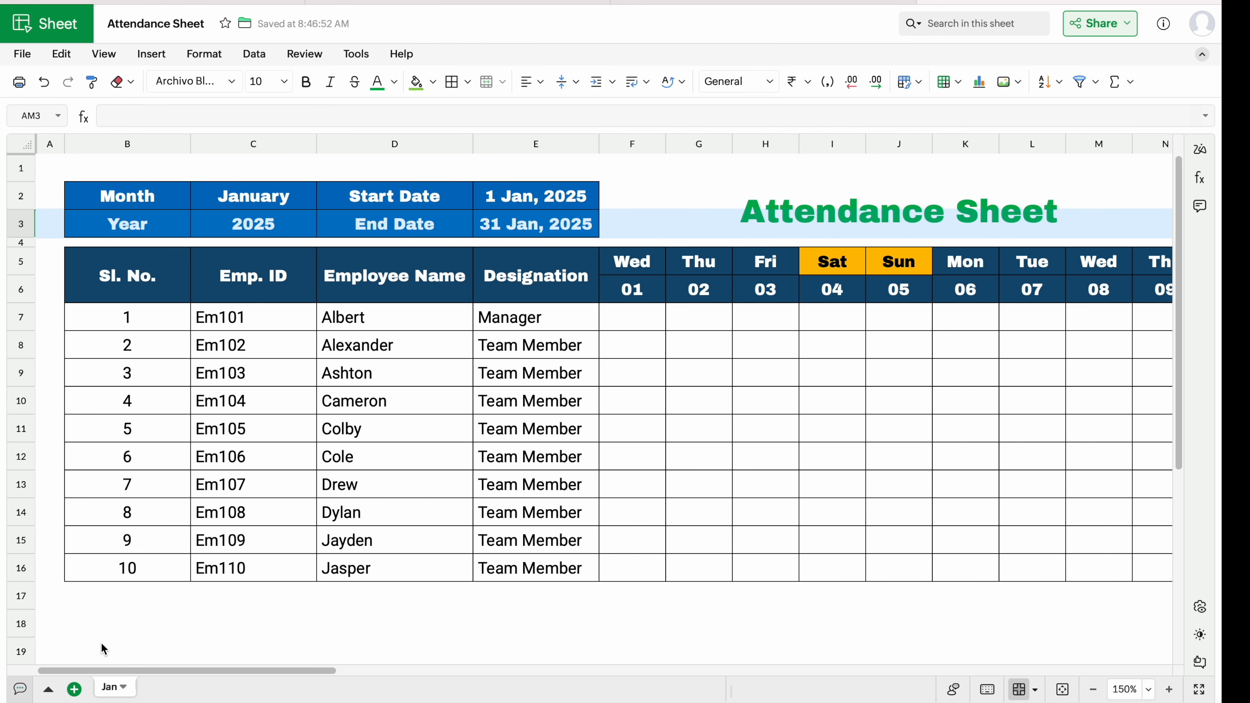
right_click(112, 690)
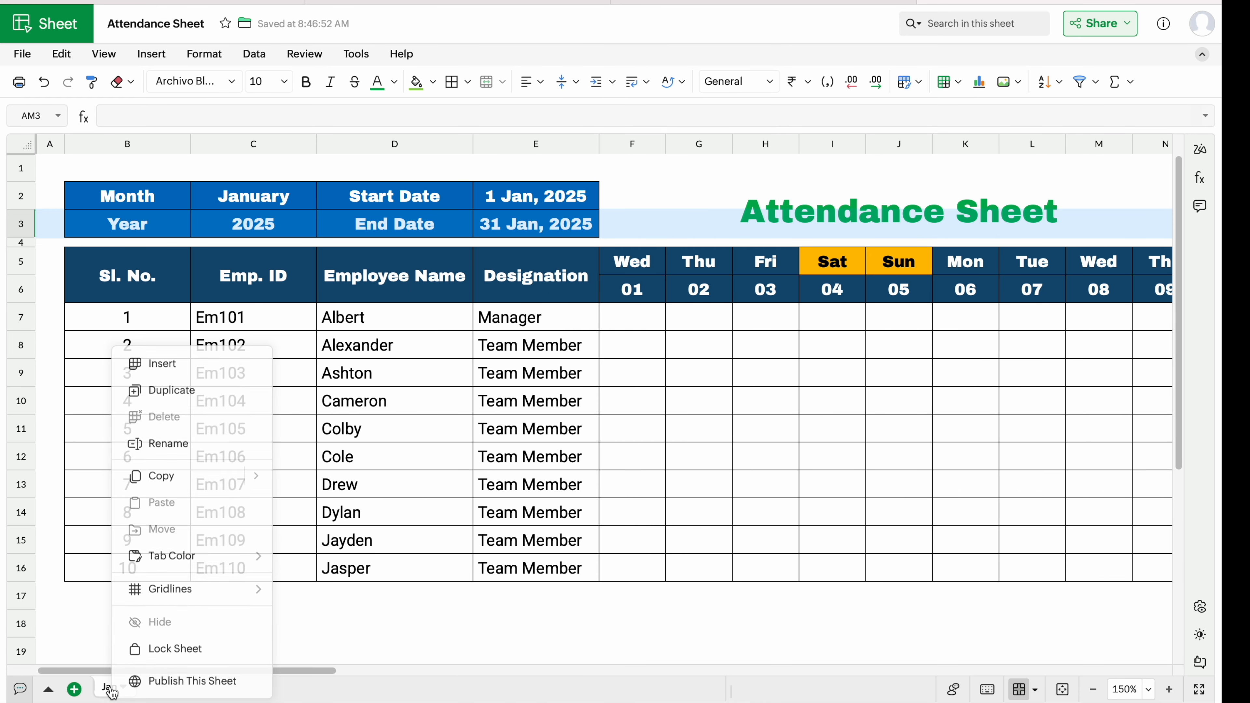
left_click(173, 396)
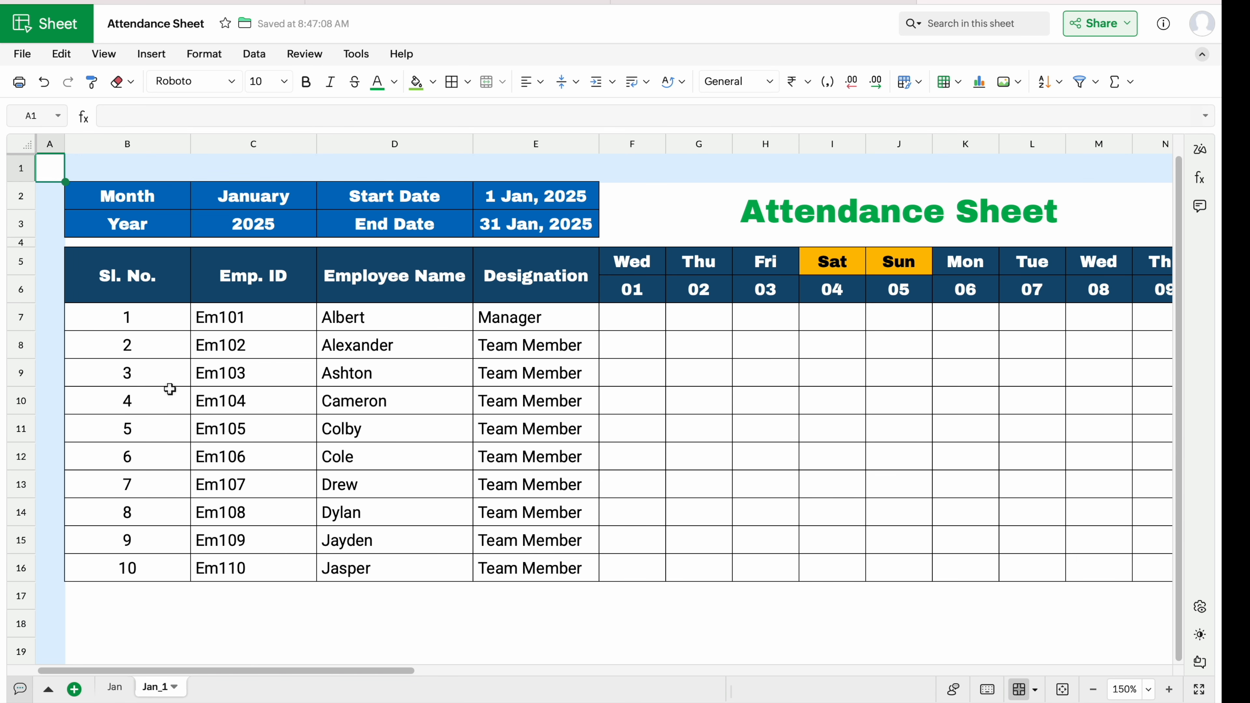
double_click(160, 689)
type("Feb")
Set the month in C2 of the Feb sheet to February.
left_click(269, 208)
left_click(326, 191)
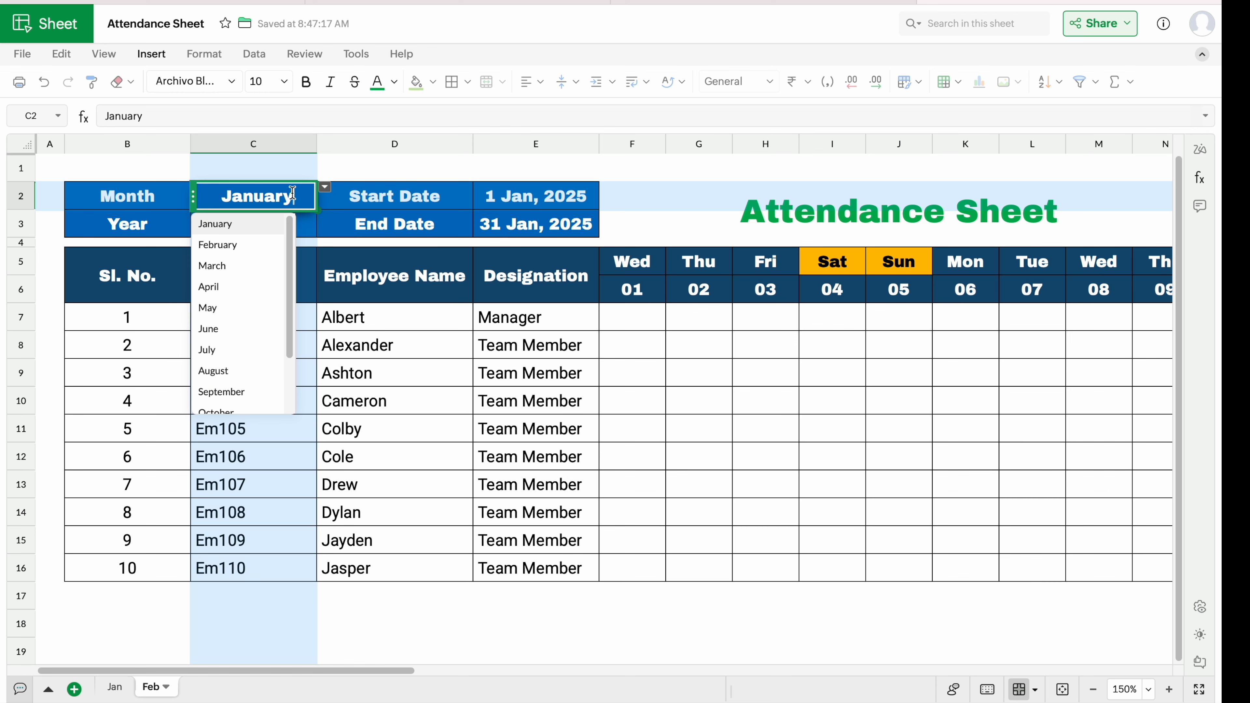
left_click(235, 251)
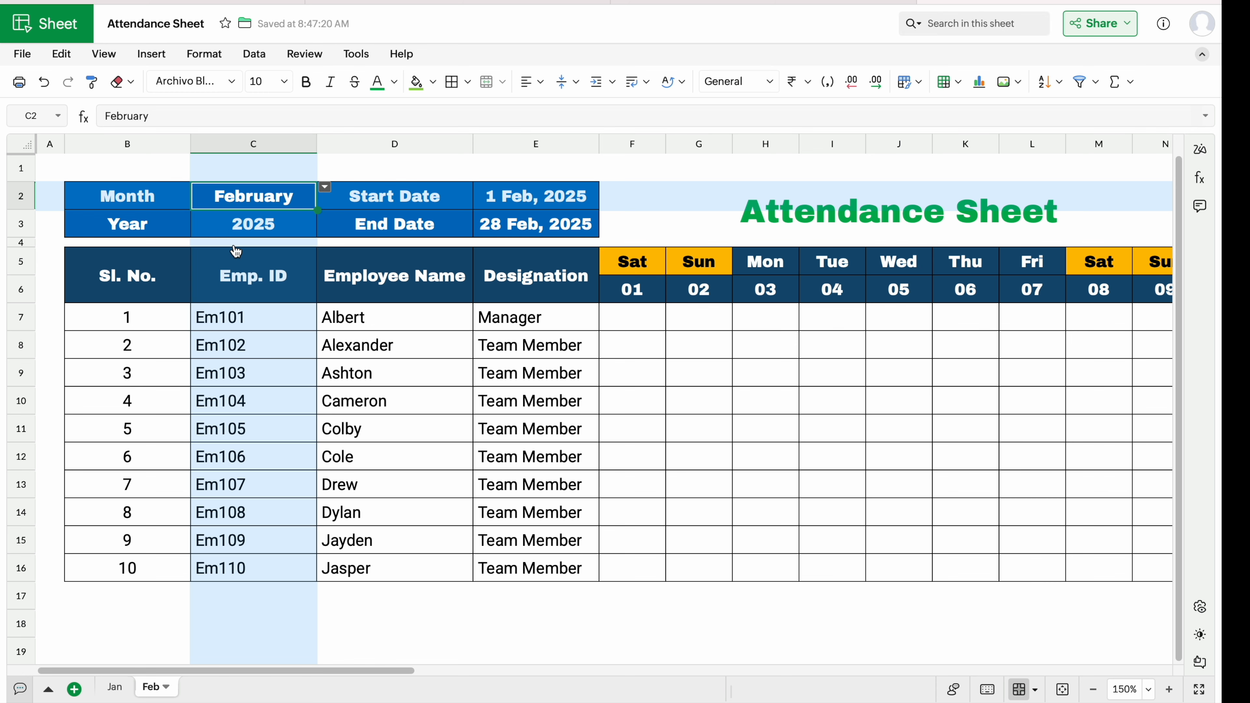
Duplicate the Feb sheet and rename the copy Mar.
right_click(154, 690)
left_click(213, 389)
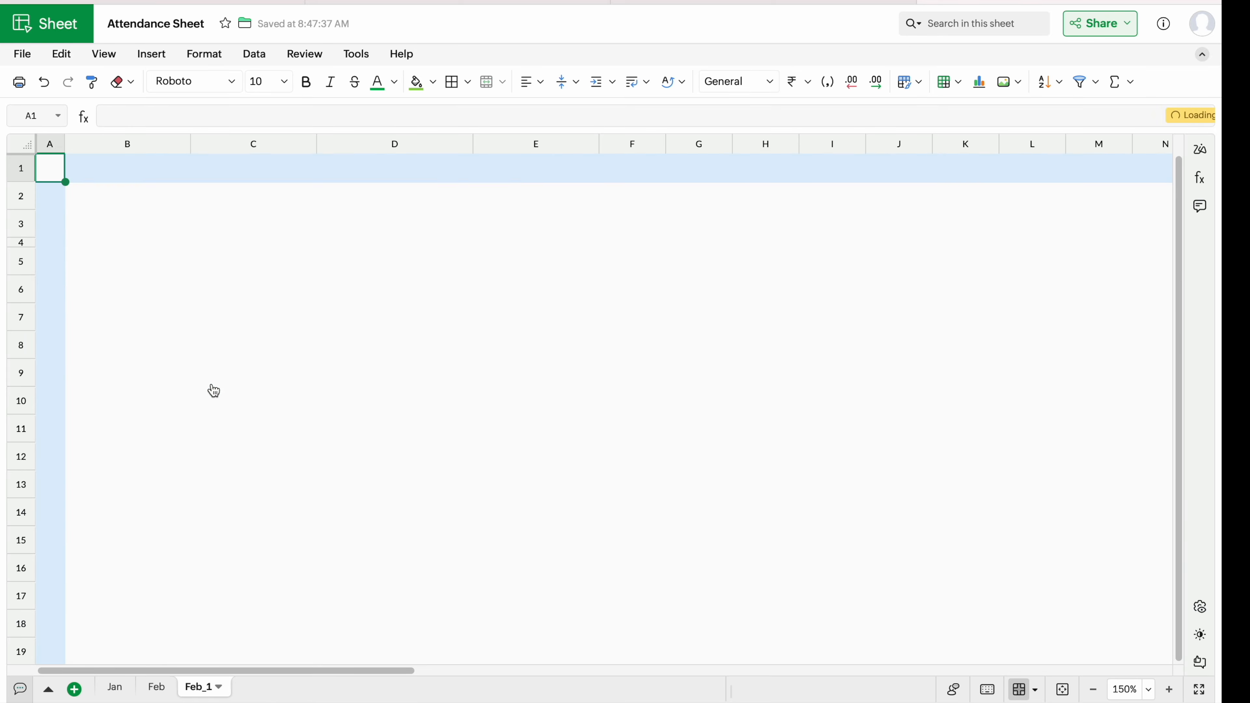
double_click(202, 690)
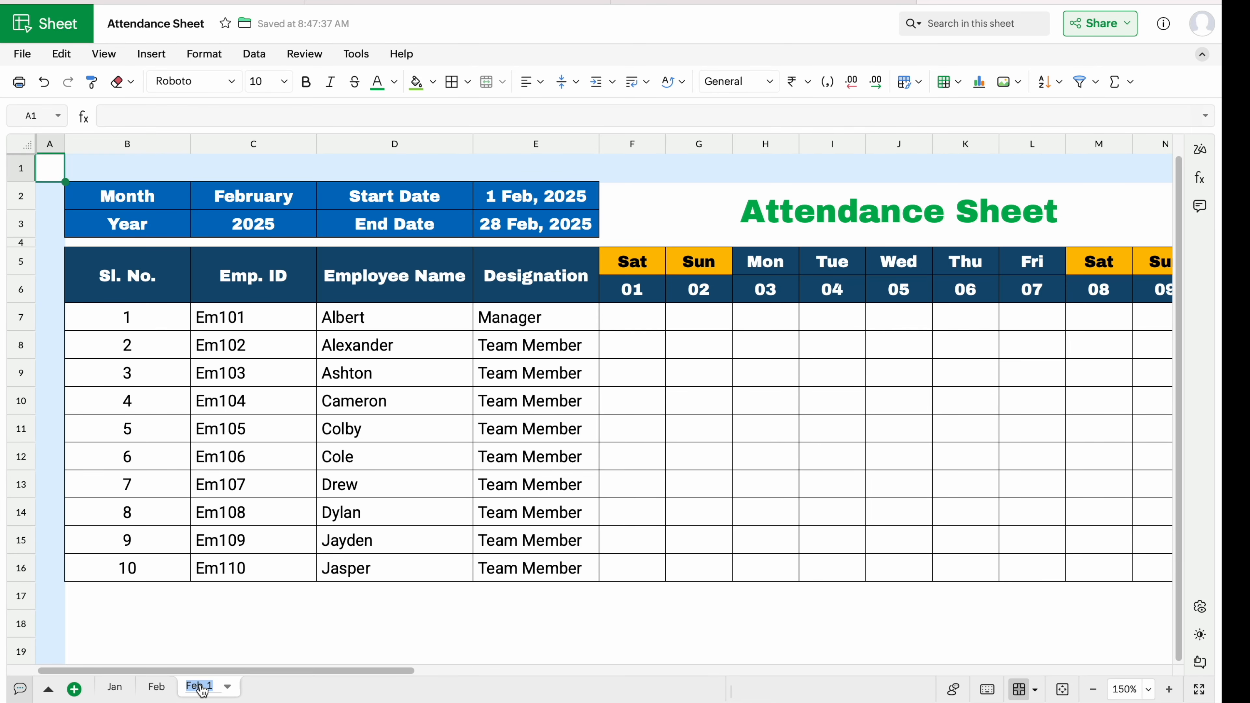
type("Mar")
Set the month in C2 of the Mar sheet to March.
left_click(266, 197)
left_click(325, 188)
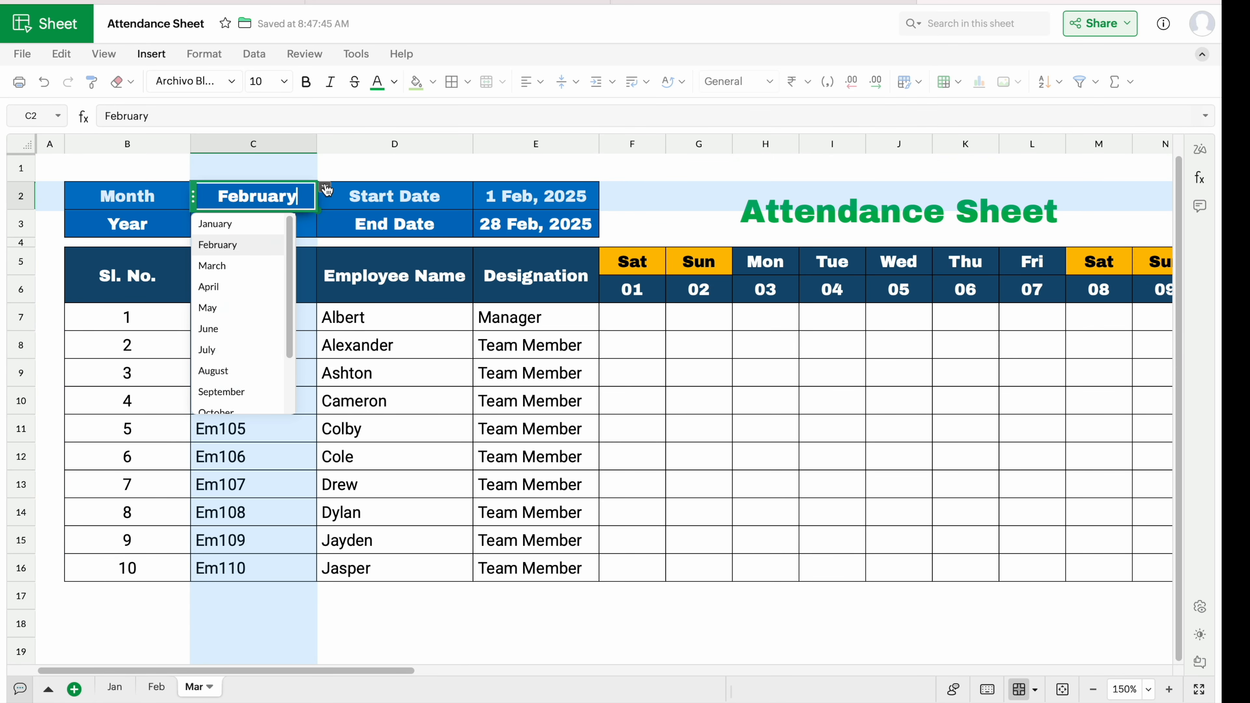
left_click(255, 267)
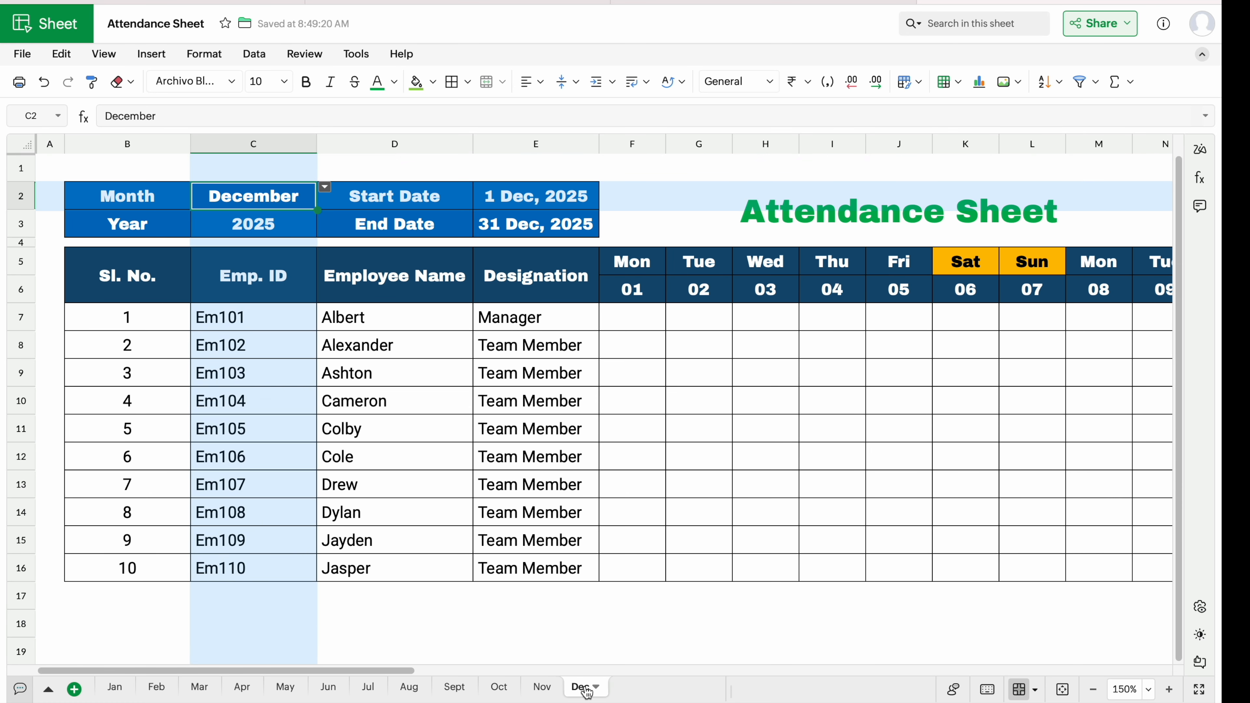
Duplicate the Dec sheet and rename the copy Yearly Summary.
right_click(585, 689)
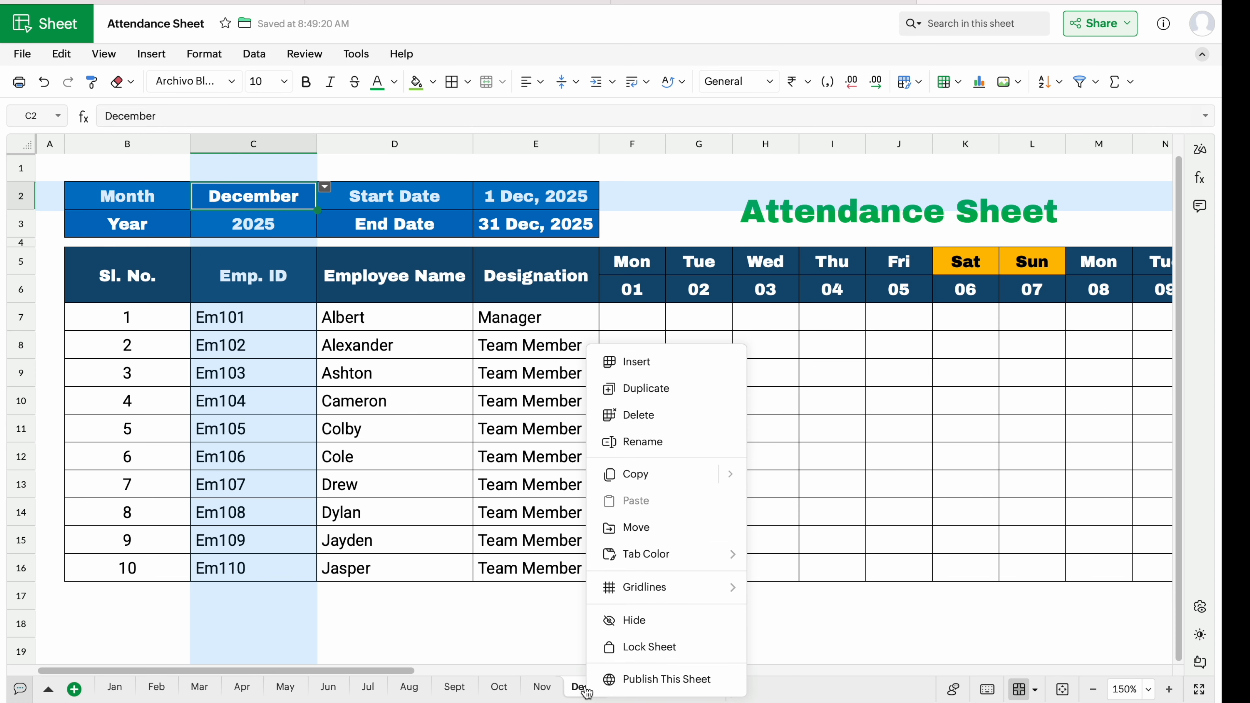
left_click(639, 386)
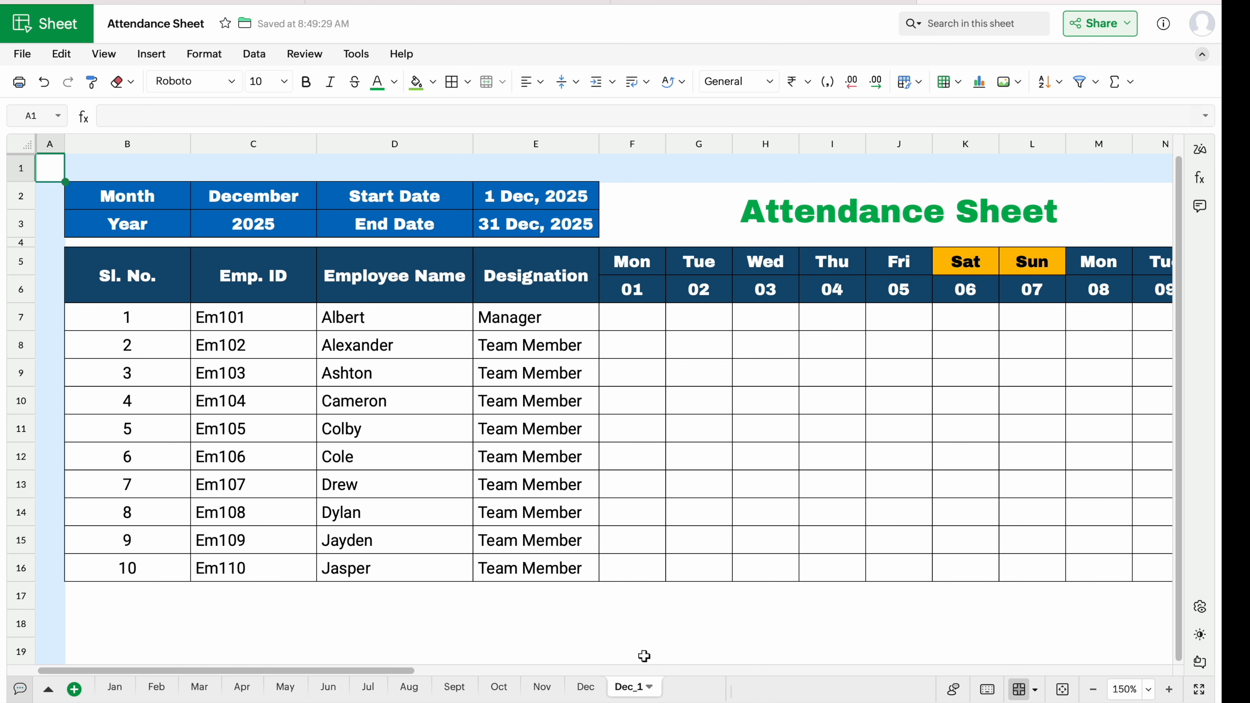
double_click(628, 687)
type("Yearly Summary")
Set the month in C2 of the Yearly Summary sheet to Yearly.
left_click(161, 196)
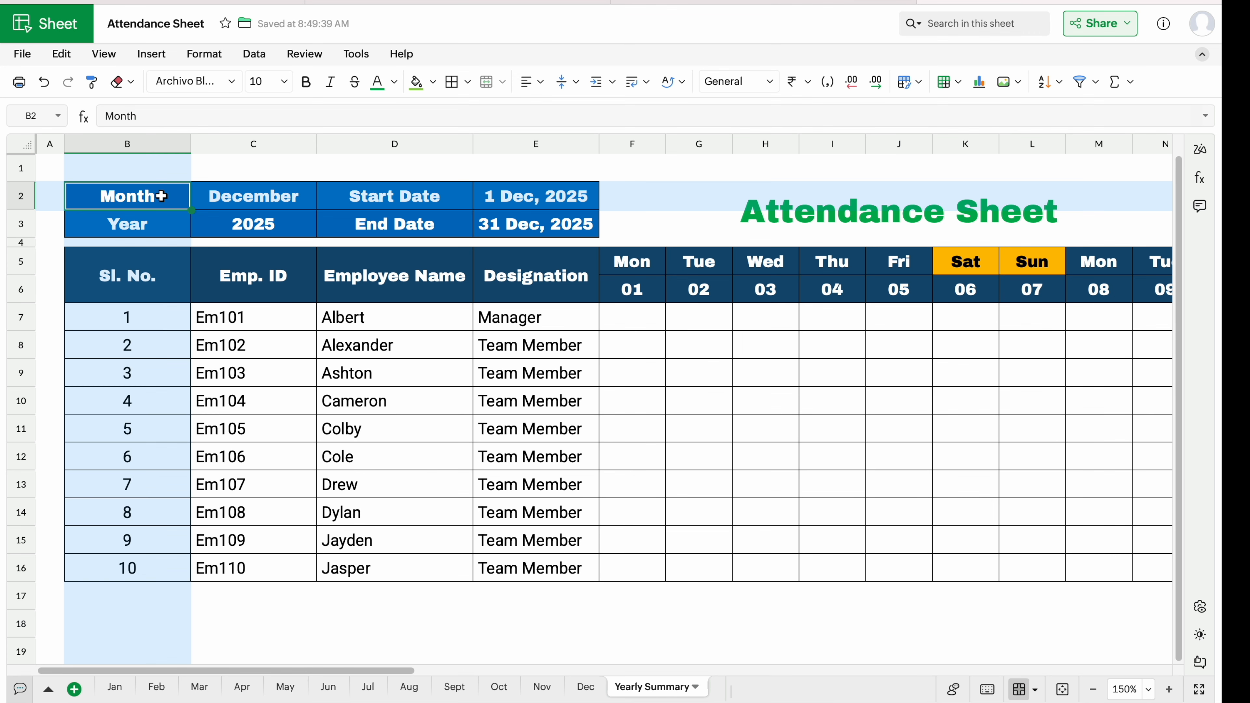
left_click(275, 192)
left_click(325, 187)
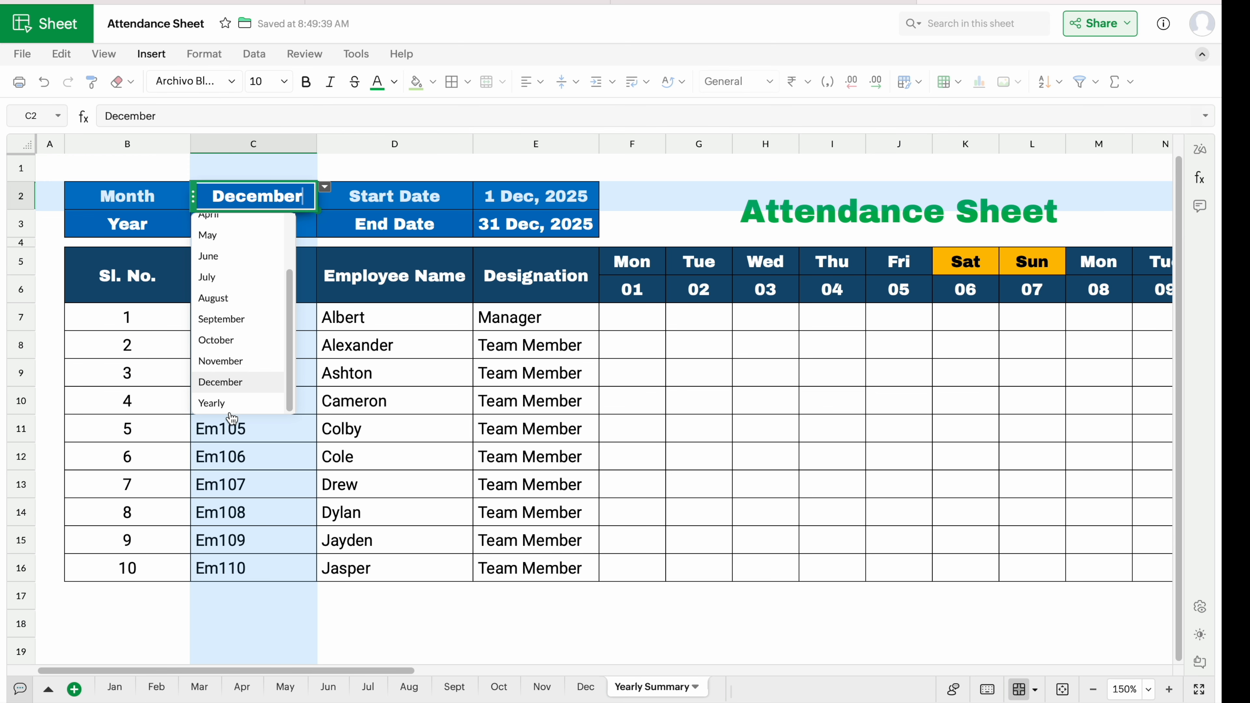
left_click(212, 403)
Clear the start and end date formulas in E2:E3 of the Yearly Summary sheet.
left_click(421, 197)
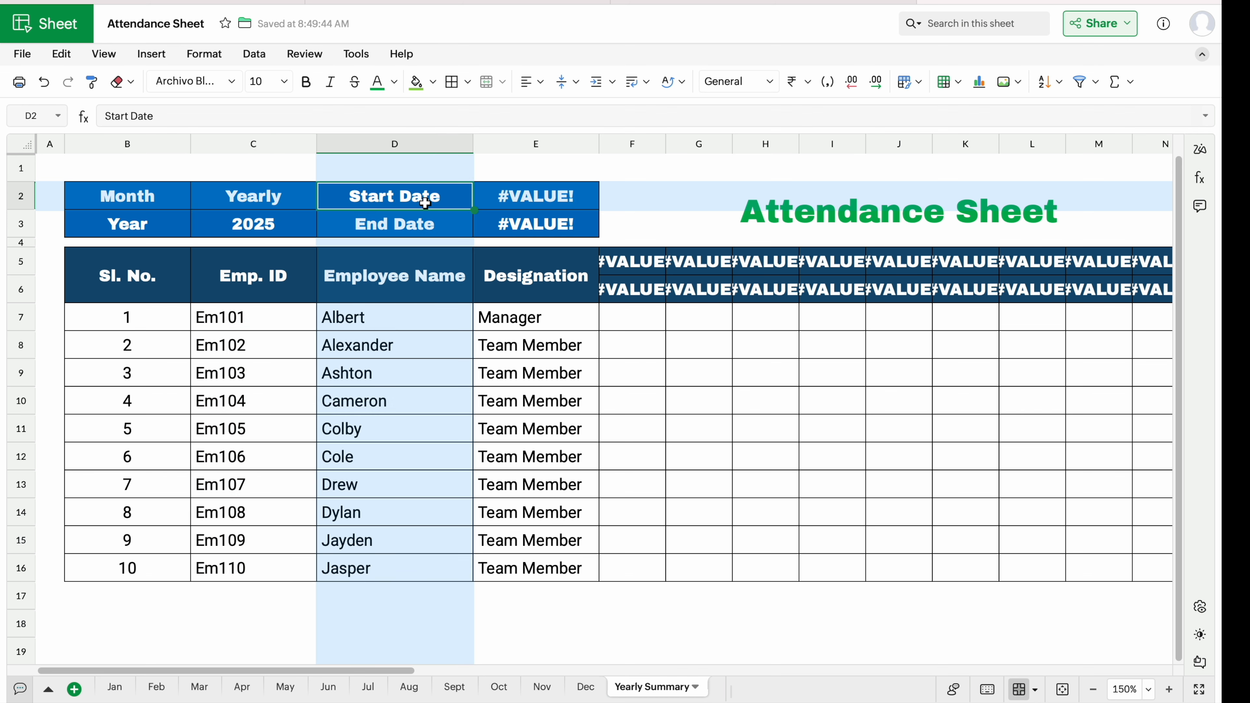
left_click(532, 192)
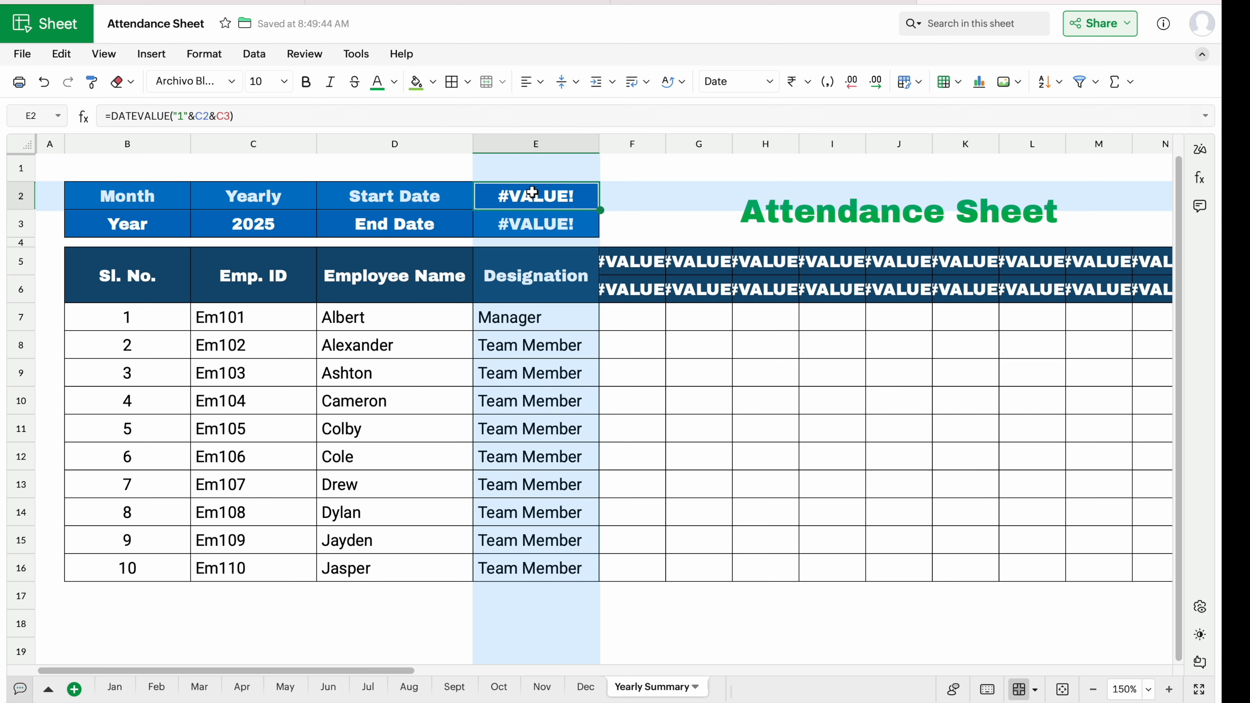
left_click_drag(532, 192, 536, 220)
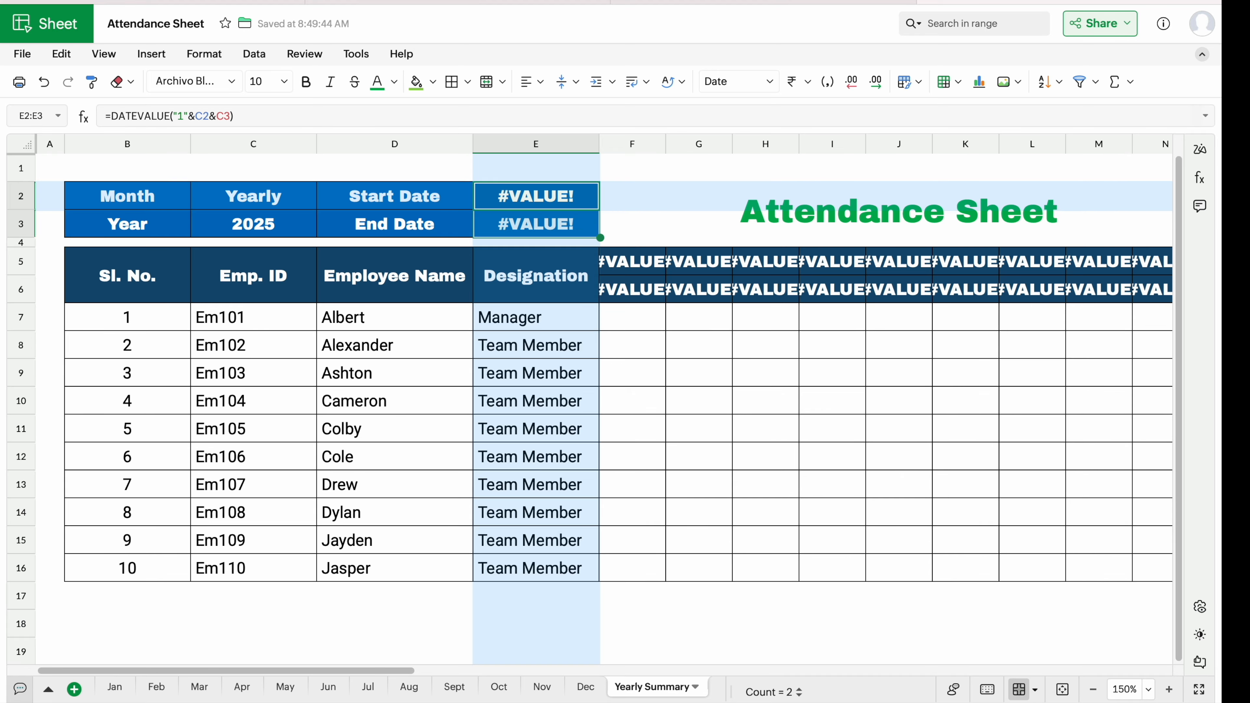
key("Delete")
Link the yearly start date in E2 to the January sheet's start date with =Jan.E2.
left_click(509, 202)
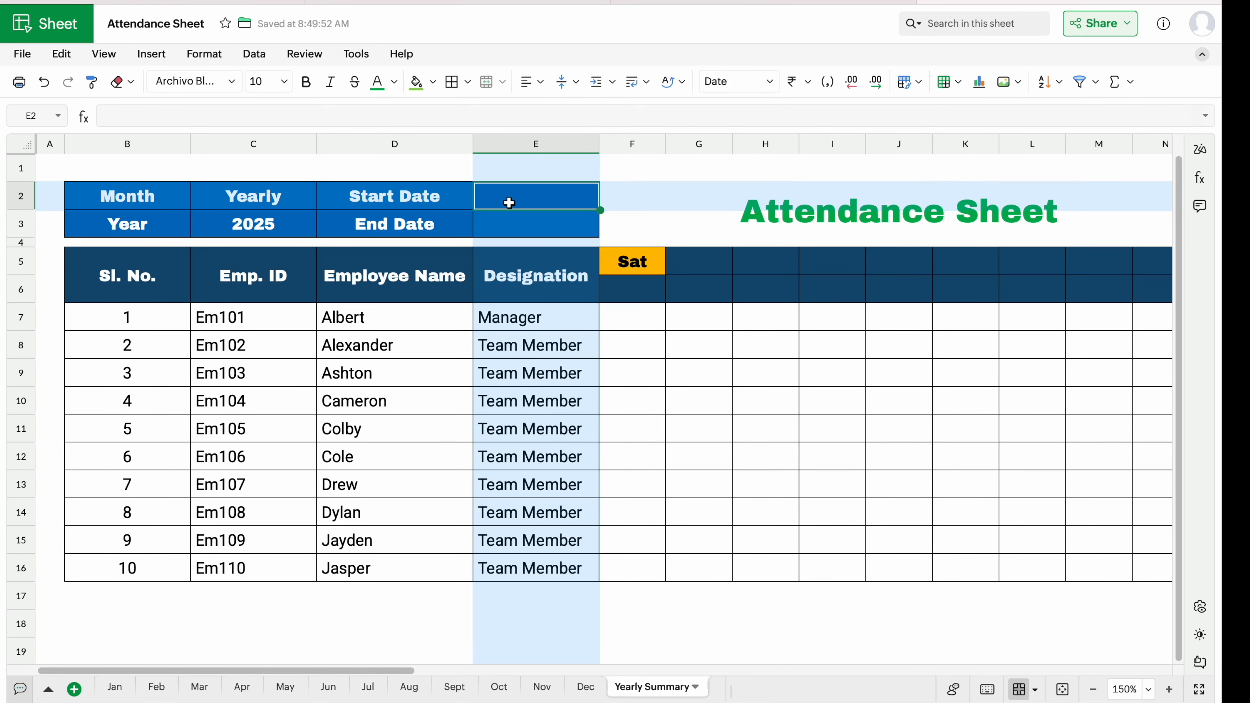
type("=")
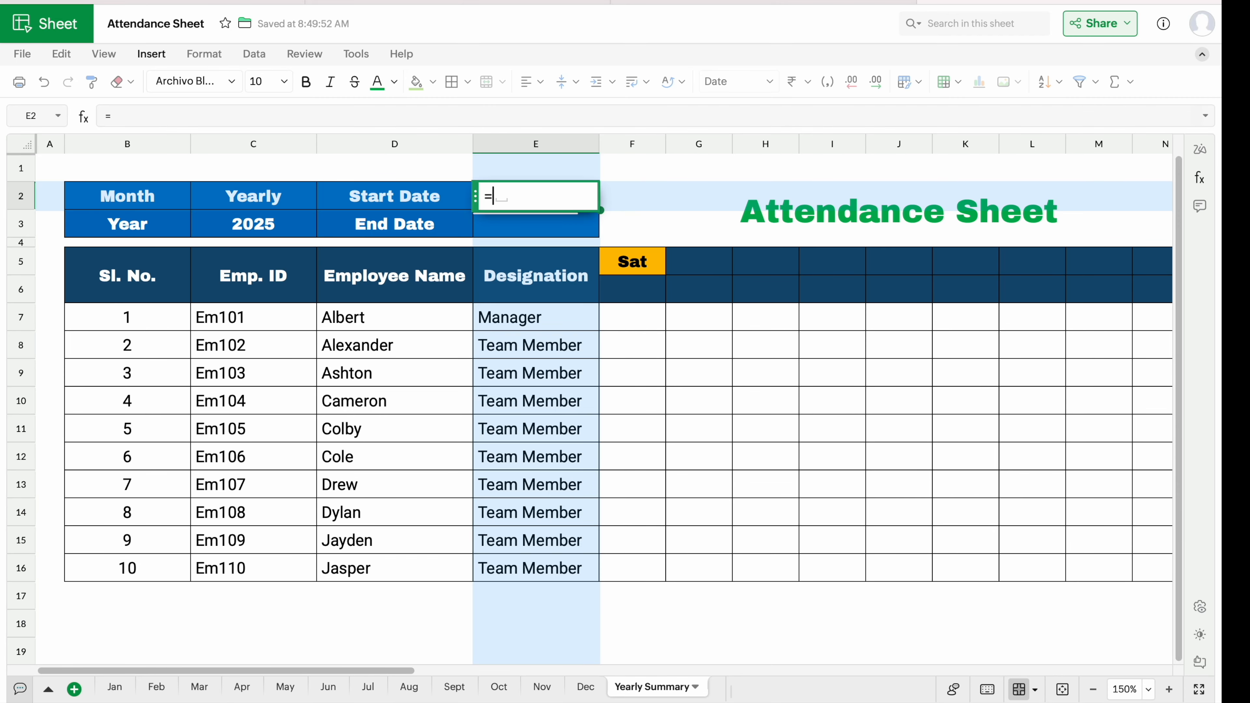
left_click(116, 691)
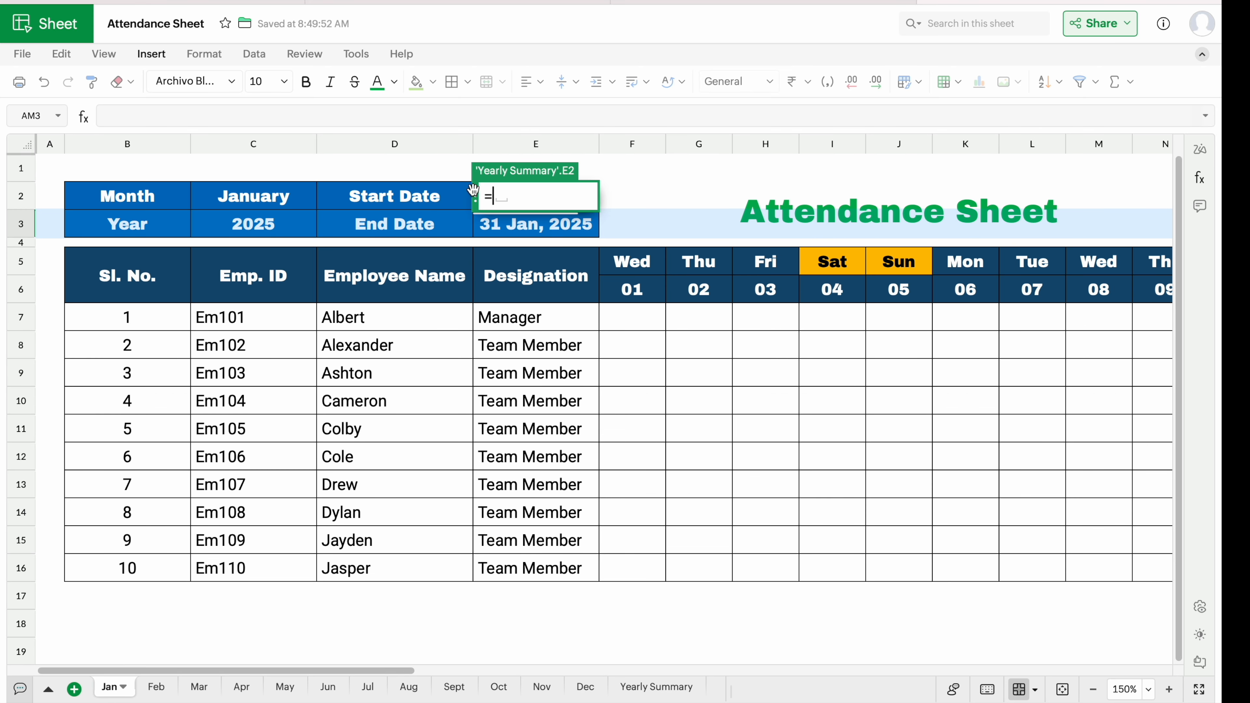
left_click_drag(475, 195, 475, 290)
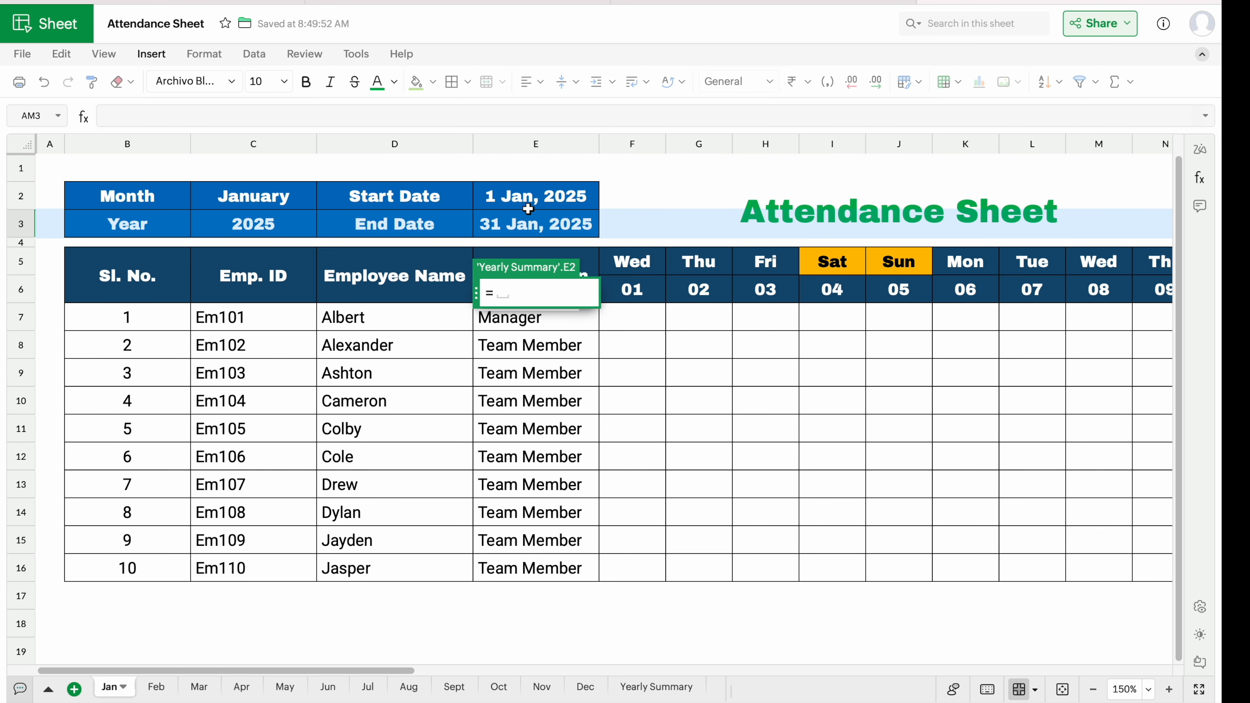
left_click(527, 195)
key("Return")
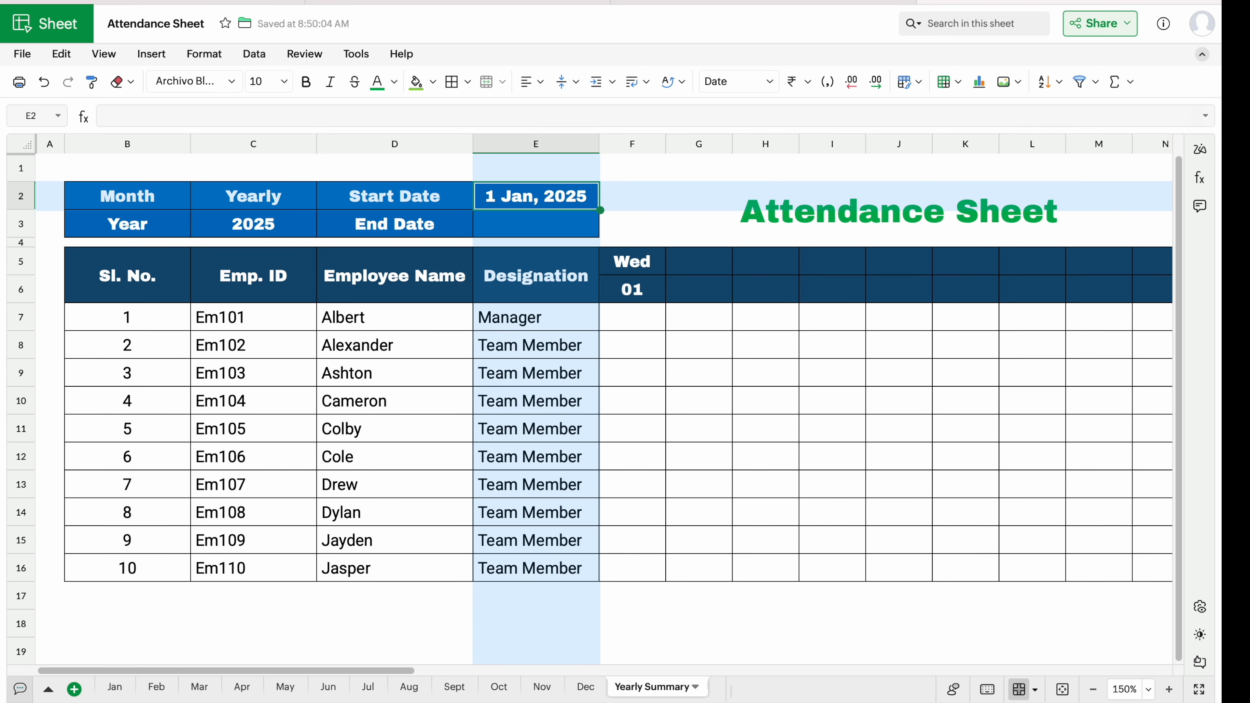
Link the yearly end date in E3 to the December sheet's end date with =Dec.E3.
left_click(512, 227)
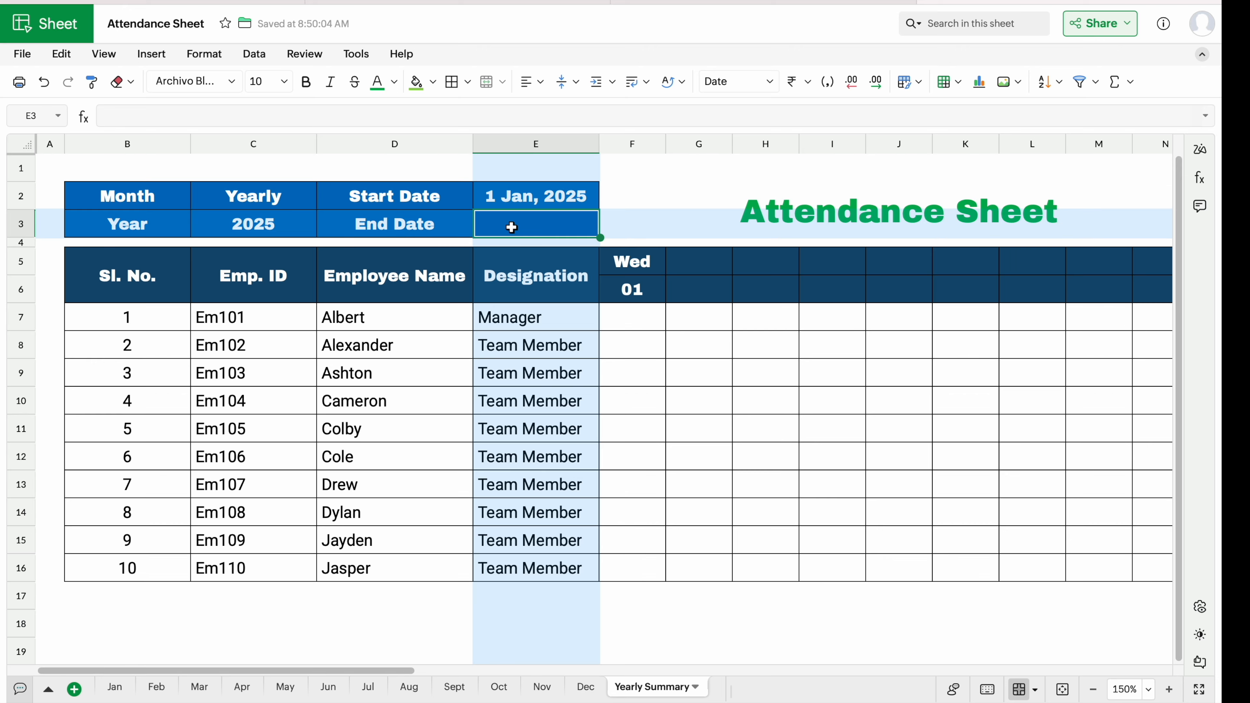
type("=")
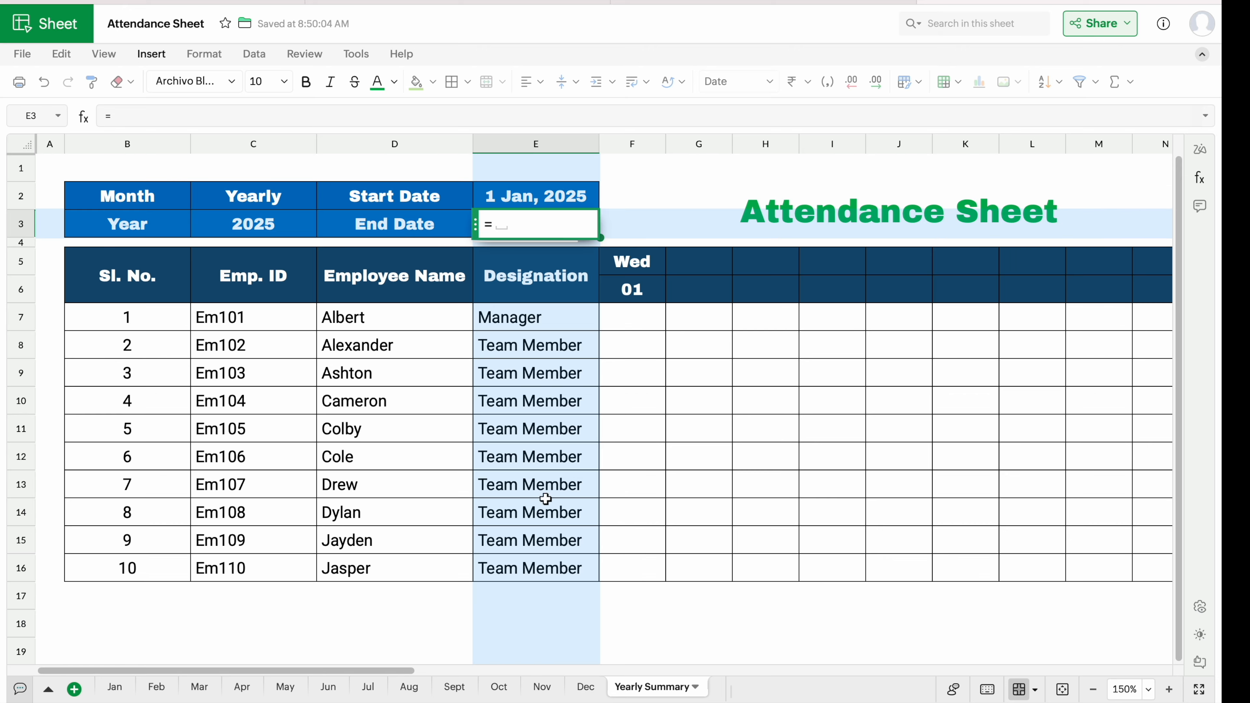
left_click(585, 687)
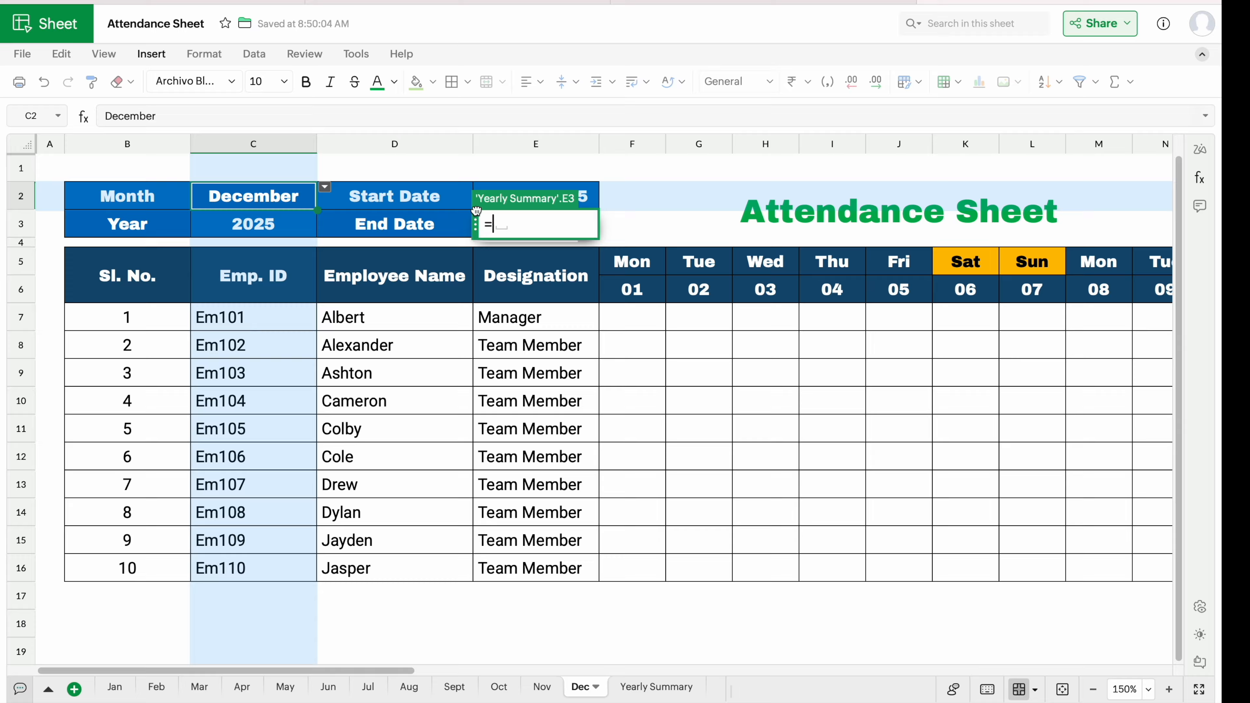
left_click_drag(476, 211, 469, 325)
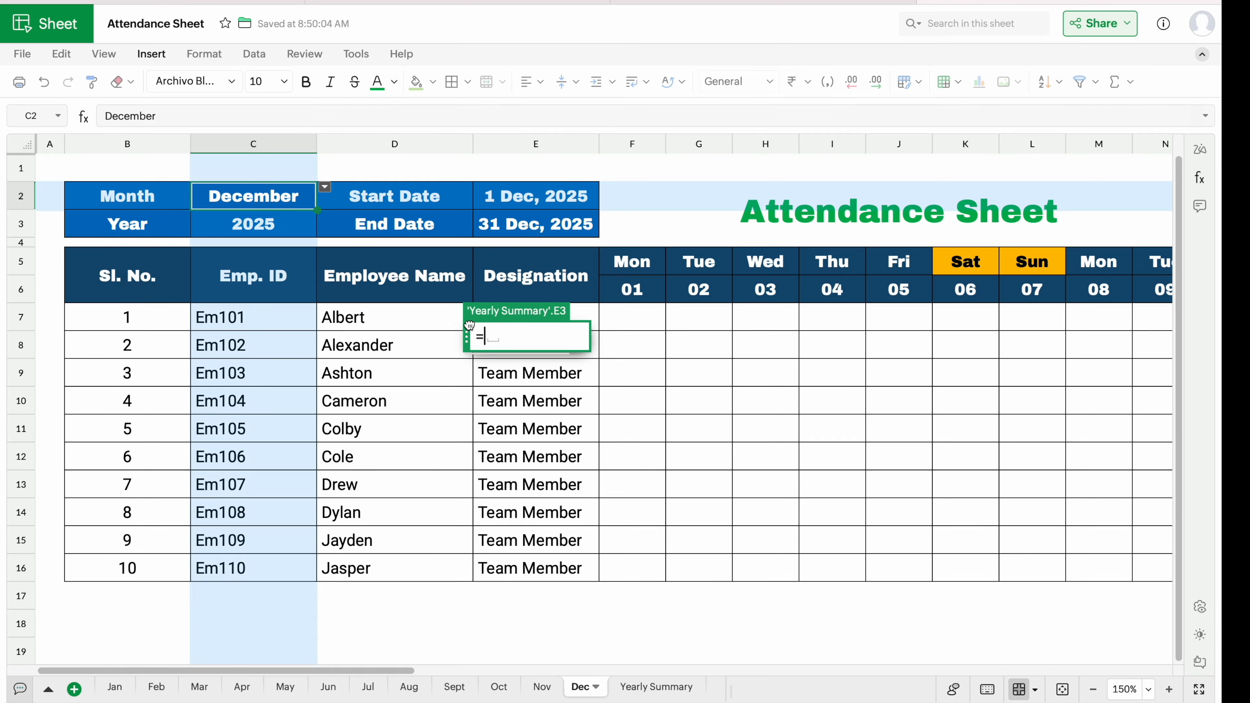
left_click(516, 225)
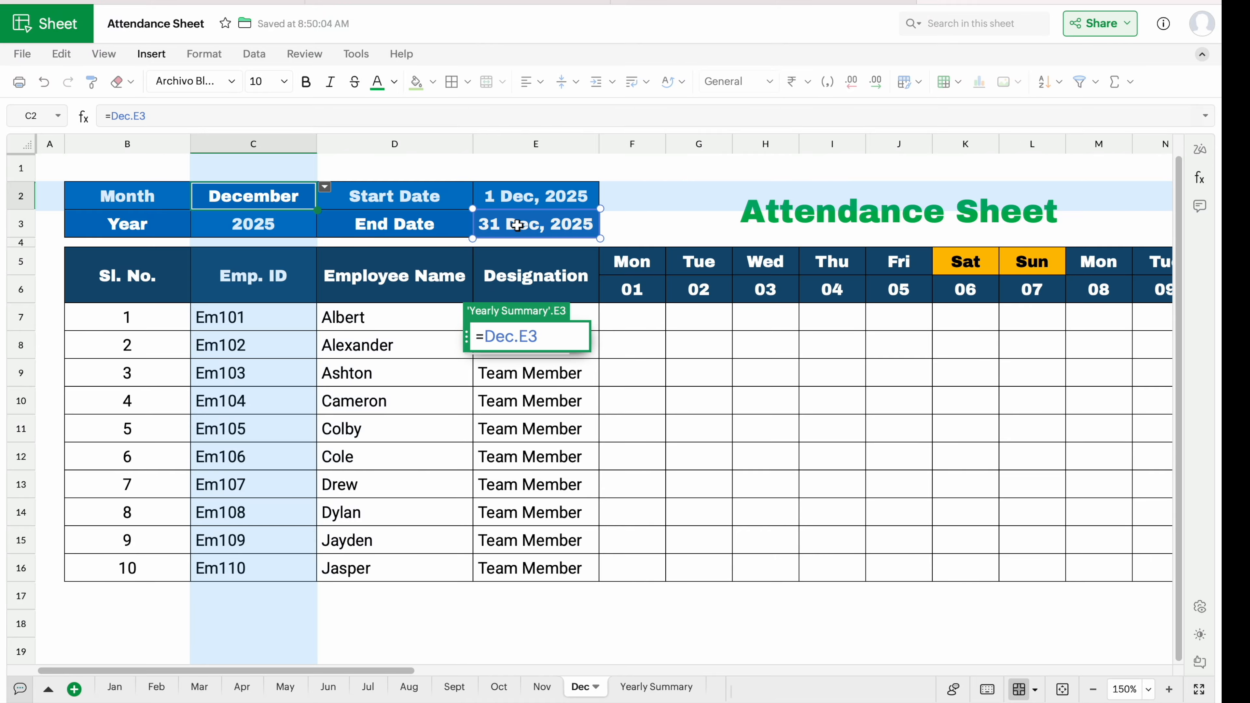
key("Return")
left_click(523, 200)
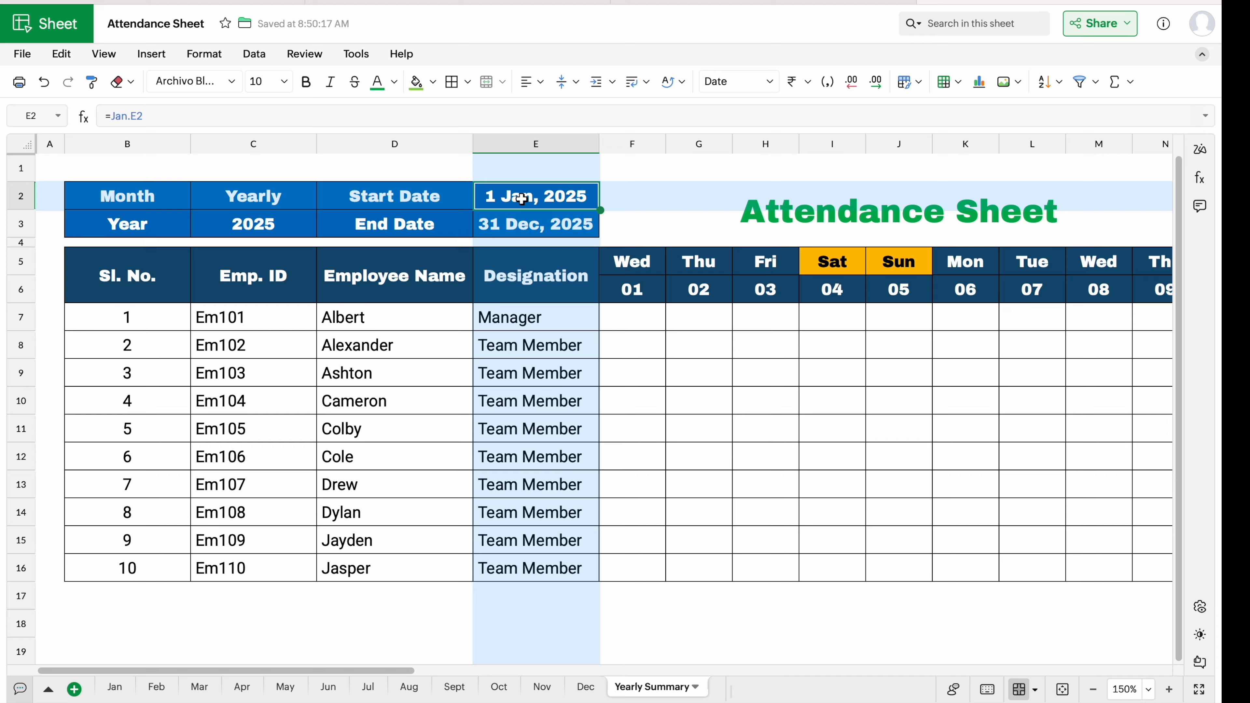
left_click(528, 228)
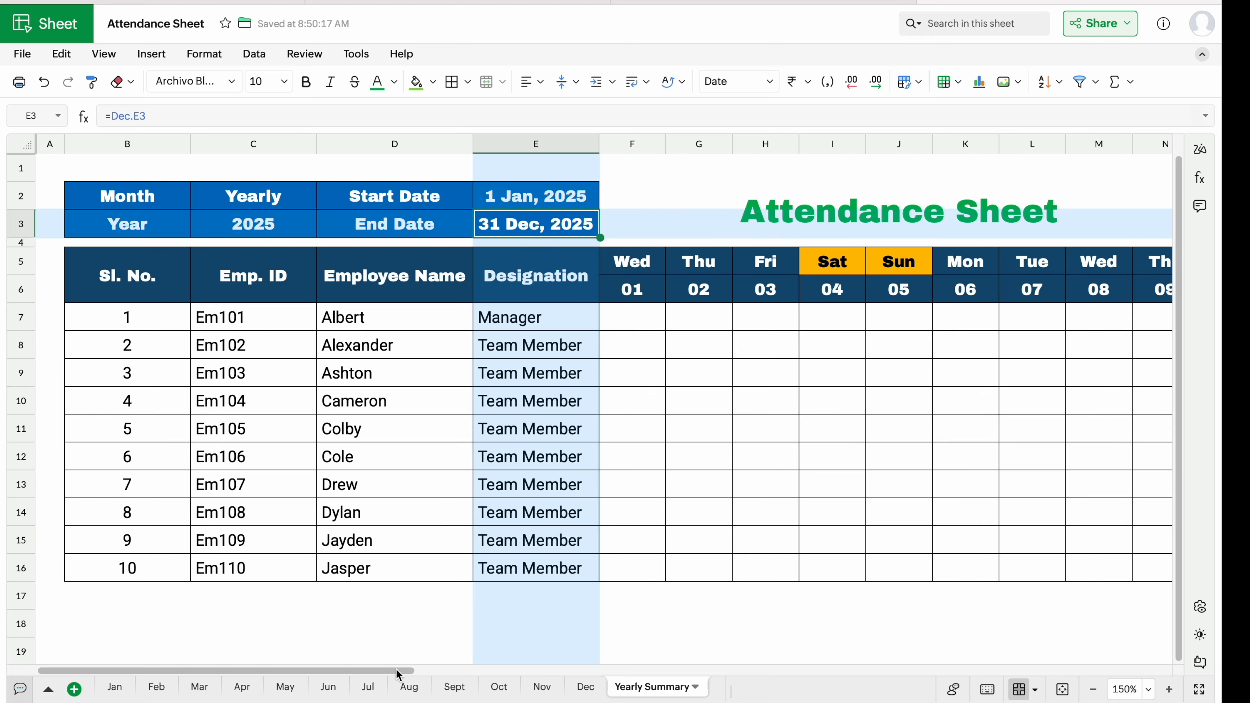
Clear the copied count formulas from the summary columns AK7:AP16 of the Yearly Summary sheet.
left_click_drag(399, 670, 873, 670)
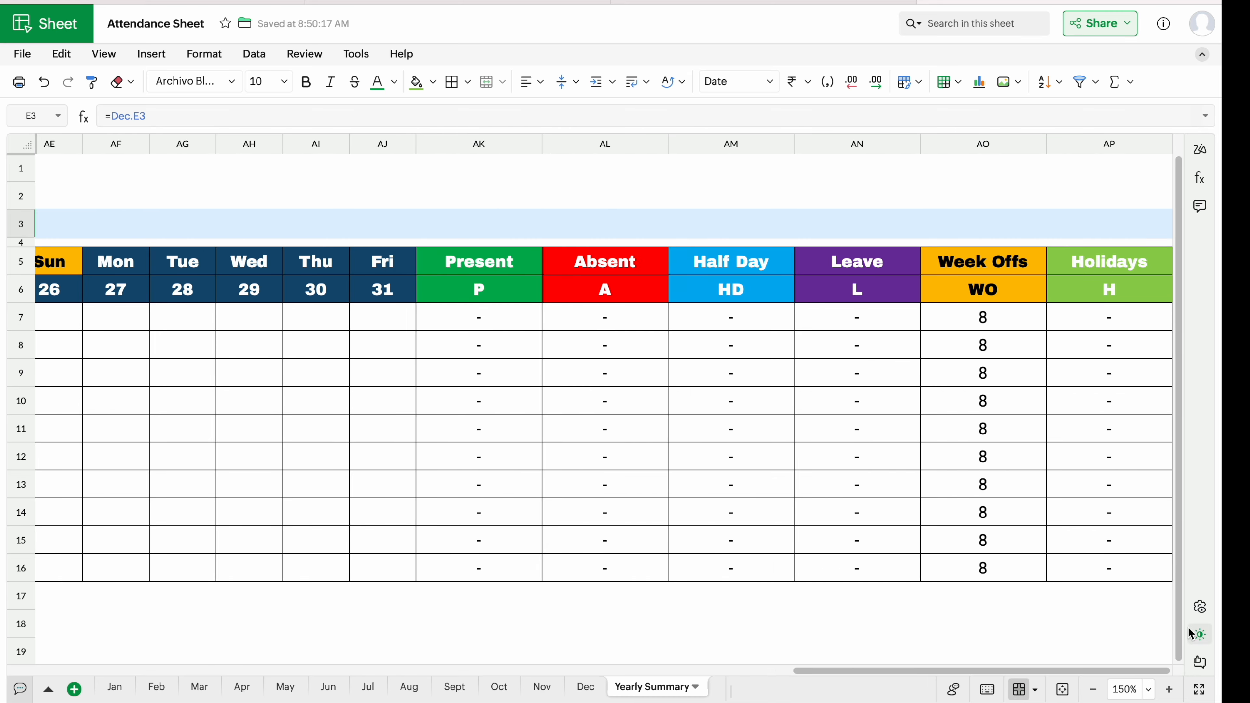
left_click_drag(330, 318, 893, 563)
key("Delete")
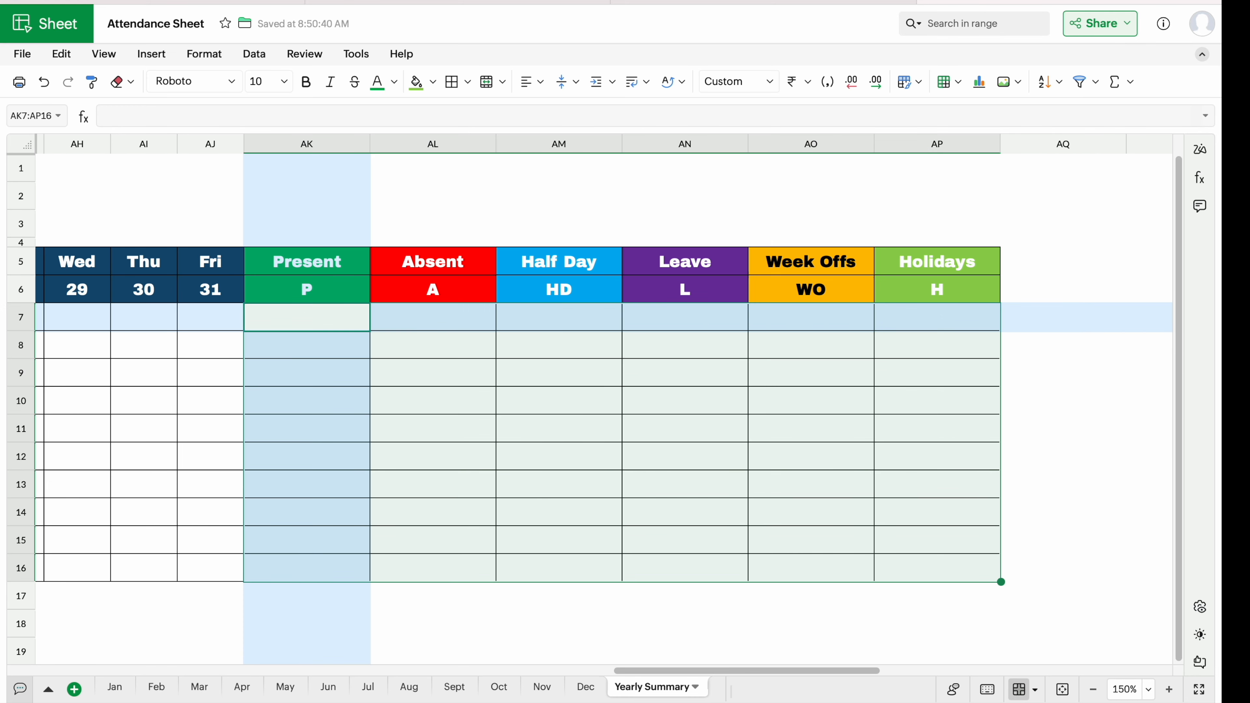
Begin a SUM formula in the first employee's Present cell AK7, with Jan.AK7 as its first term.
left_click(320, 320)
type("=")
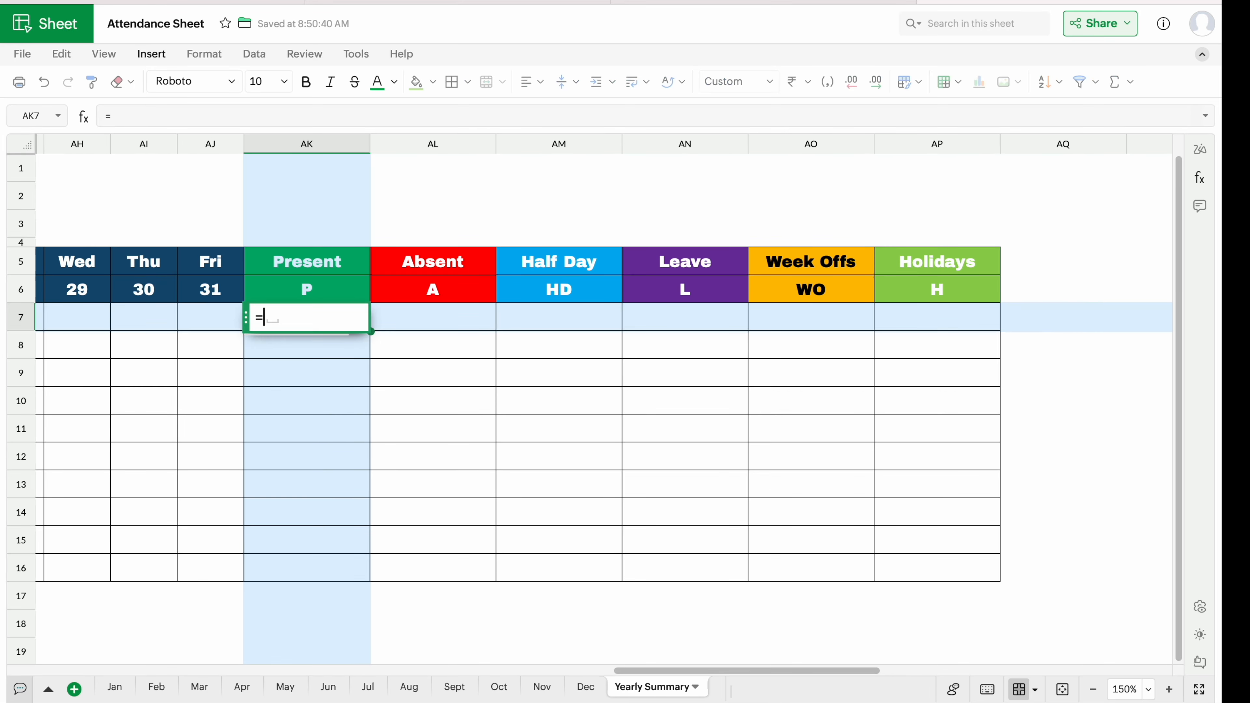
type("SUM")
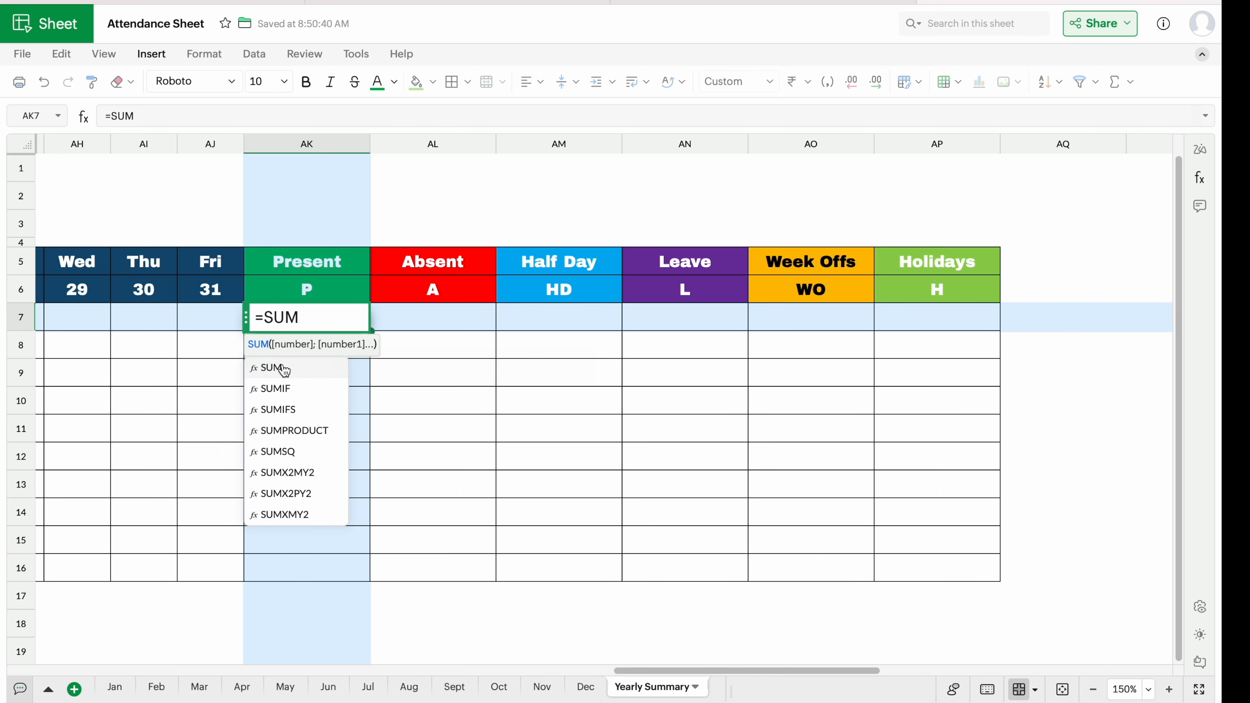
left_click(284, 367)
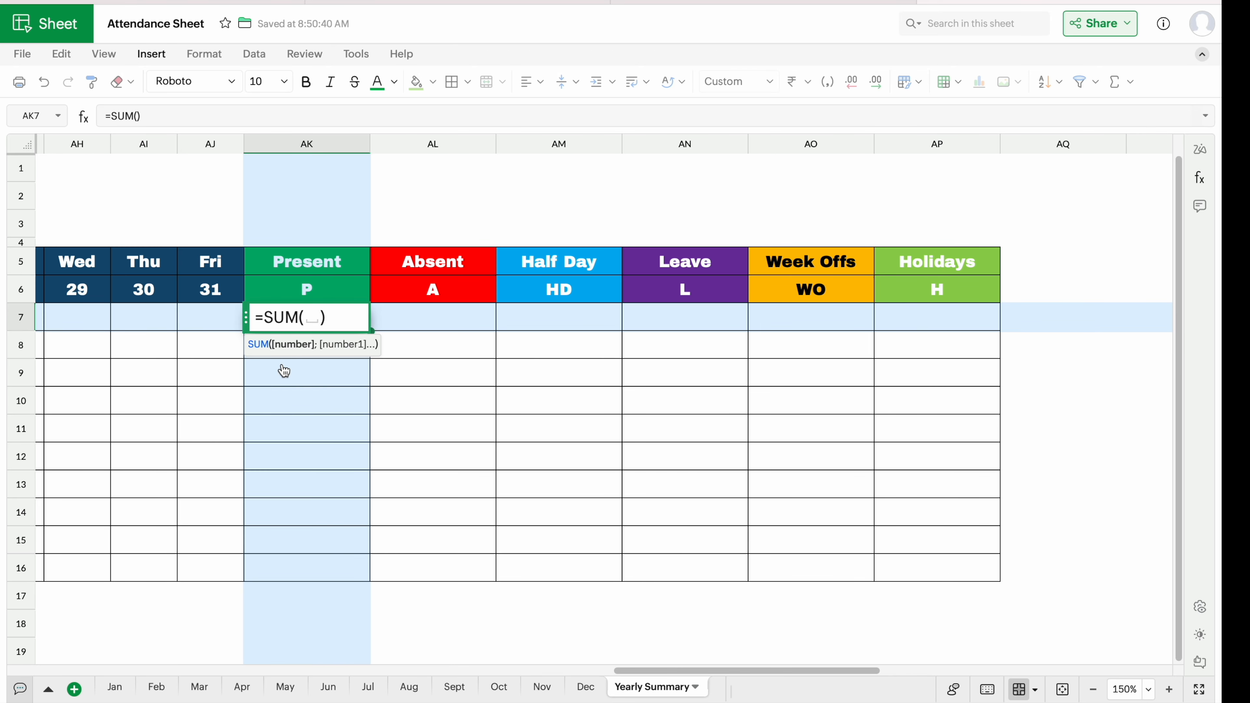
left_click(116, 693)
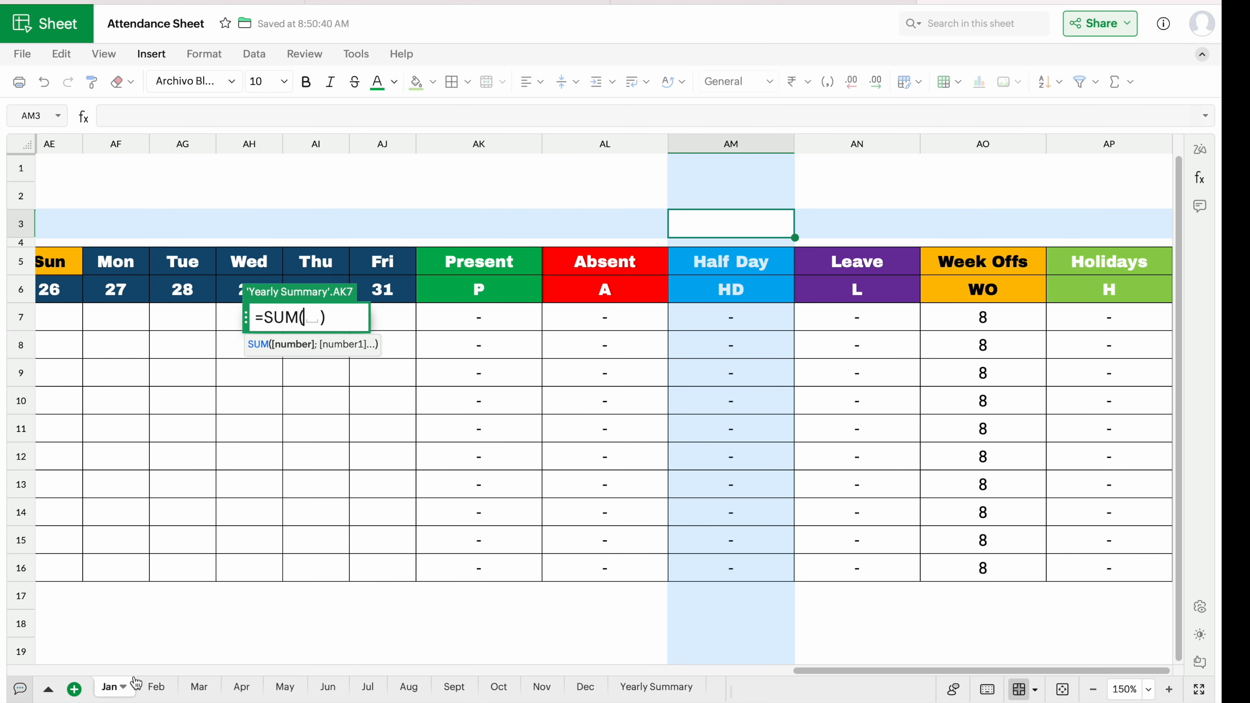
left_click(490, 317)
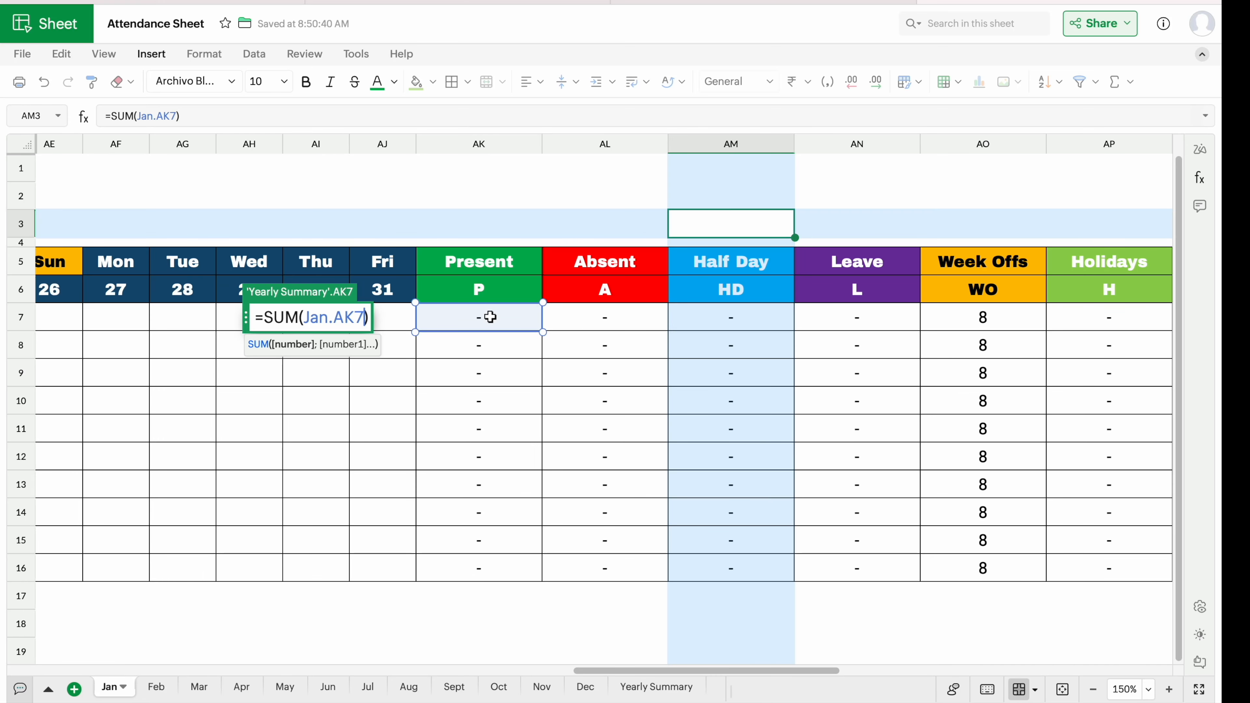
Add the February and March Present counts to the sum as +Feb.AK7+Mar.AK7.
type("+")
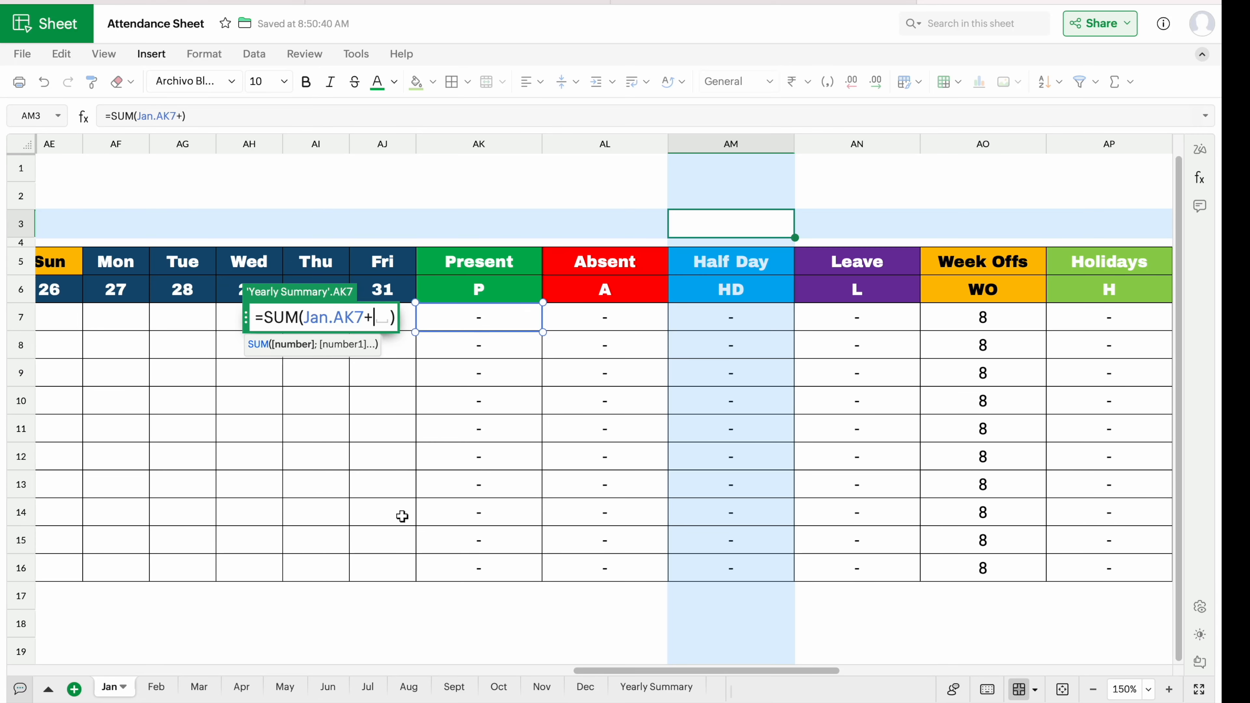
left_click(154, 686)
left_click_drag(250, 673, 907, 653)
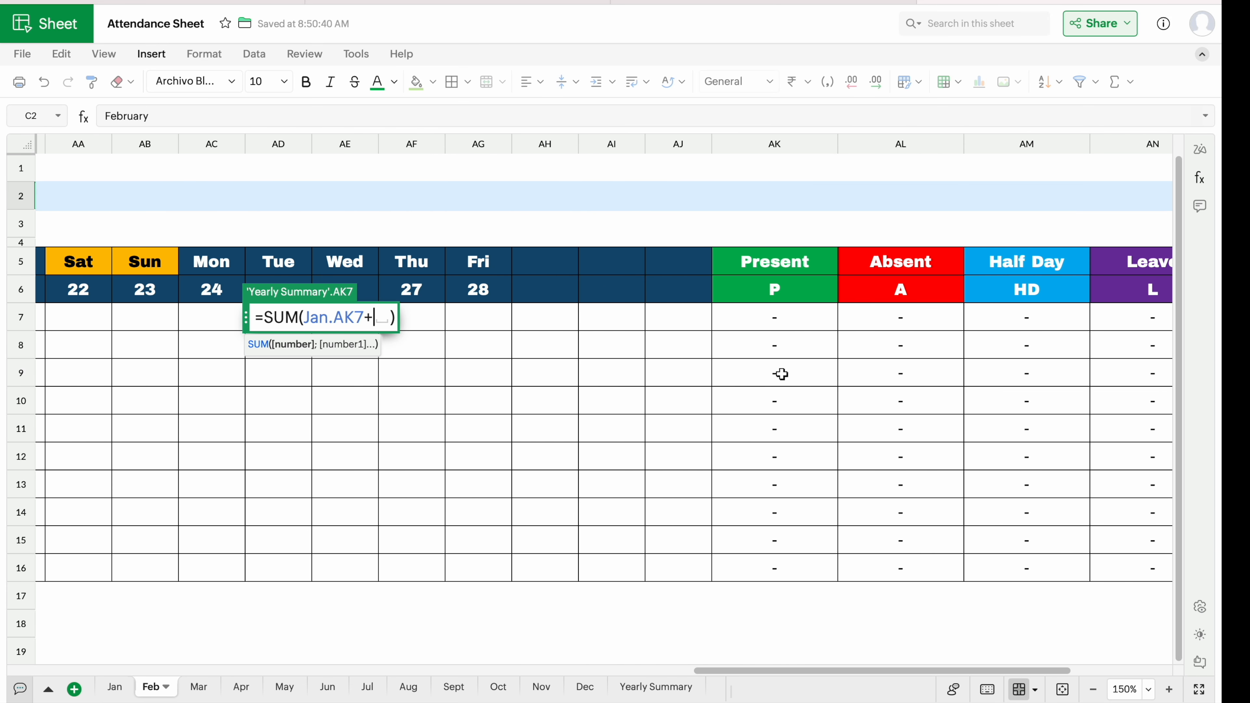
left_click(759, 317)
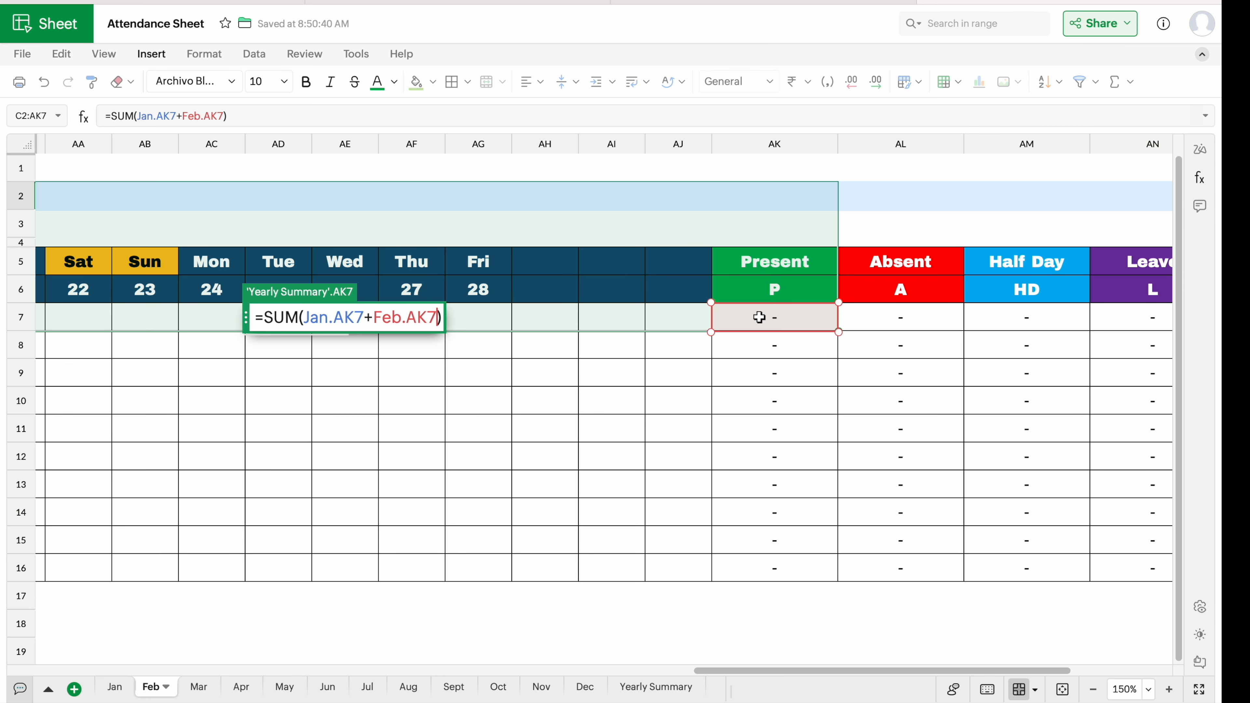
type("+")
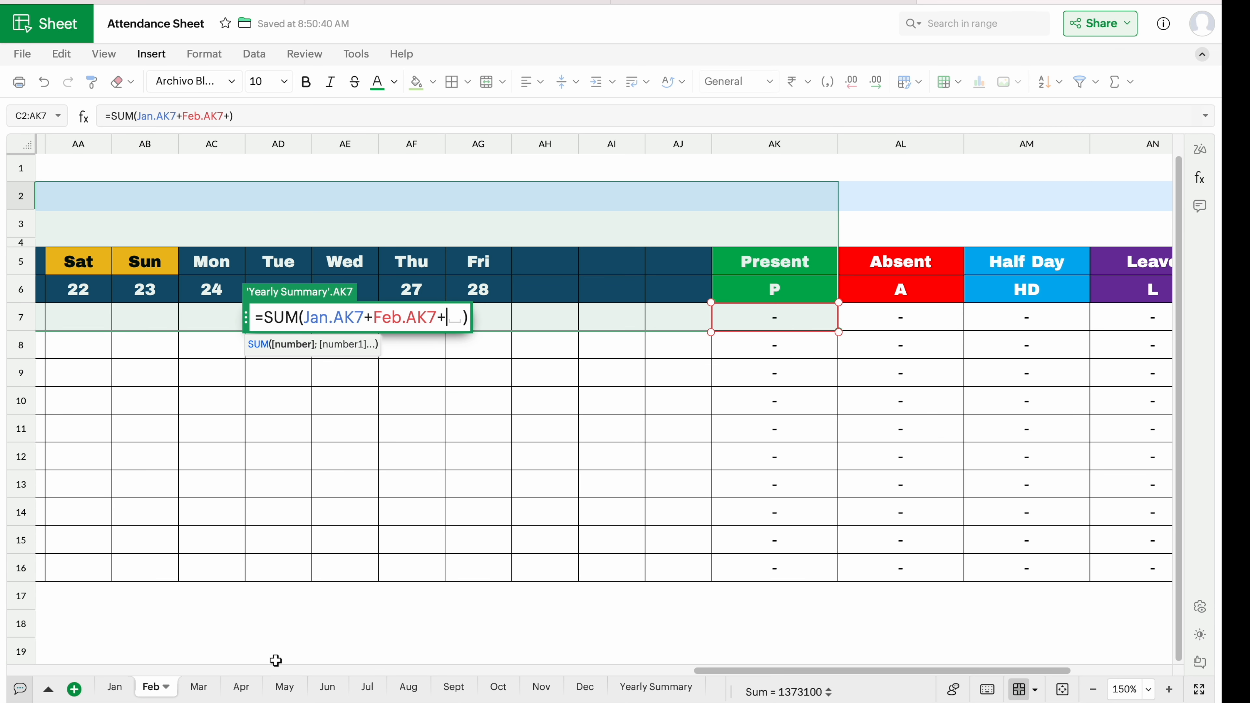
left_click(200, 688)
left_click_drag(242, 670, 889, 664)
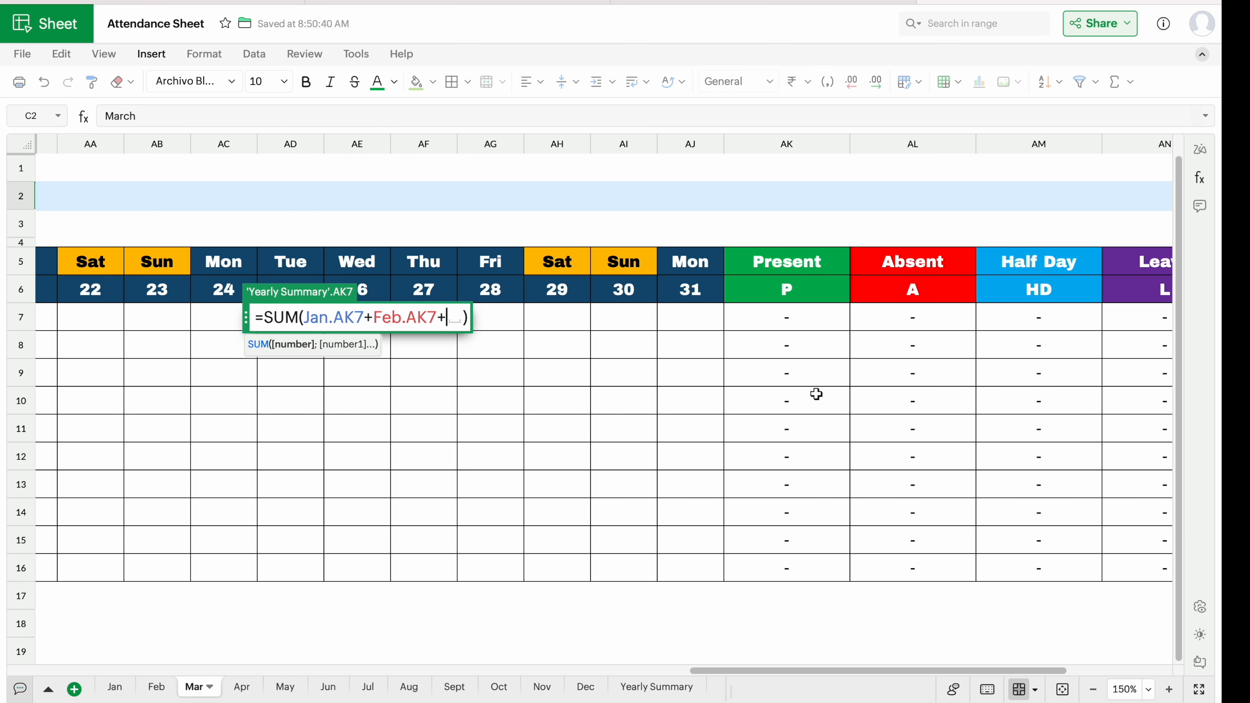
left_click(767, 324)
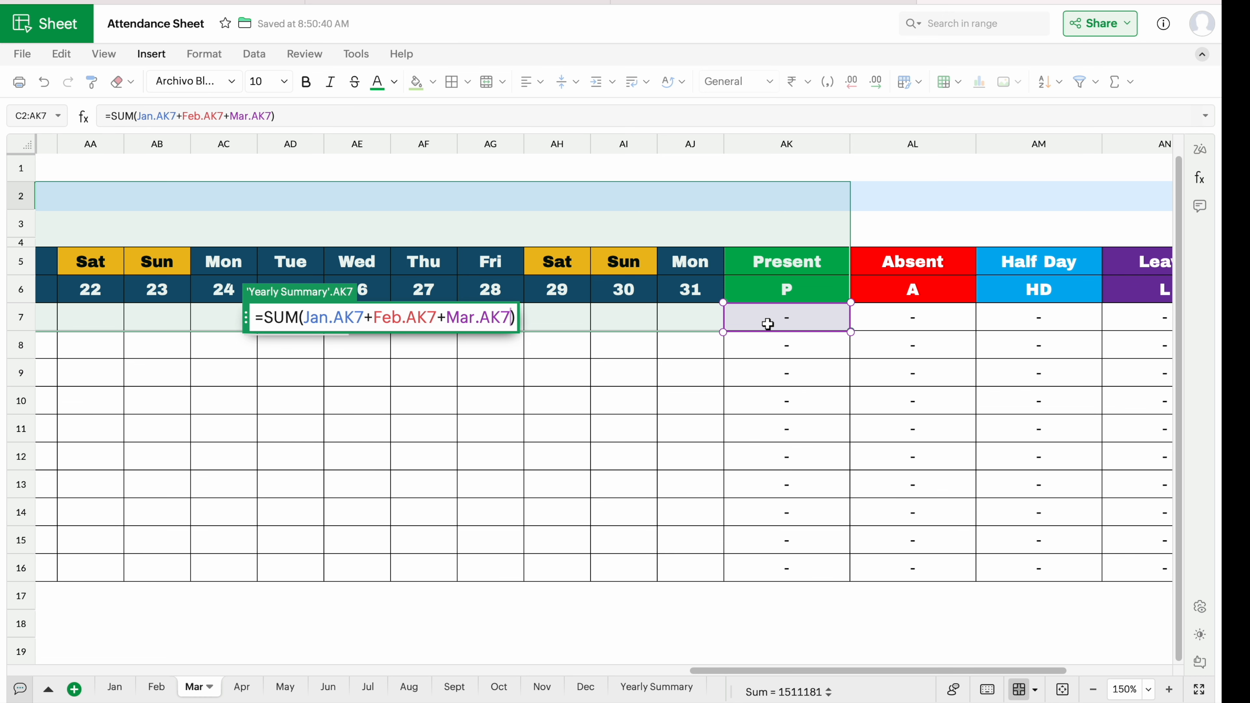
Extend the sum with the Present counts in AK7 of the Apr, May, Jun and Jul sheets.
type("+")
left_click(242, 686)
left_click(876, 320)
type("+")
left_click(328, 687)
left_click(1043, 321)
Complete the yearly Present formula with AK7 of the Aug, Sept, Oct, Nov and Dec sheets and enter it.
left_click(409, 687)
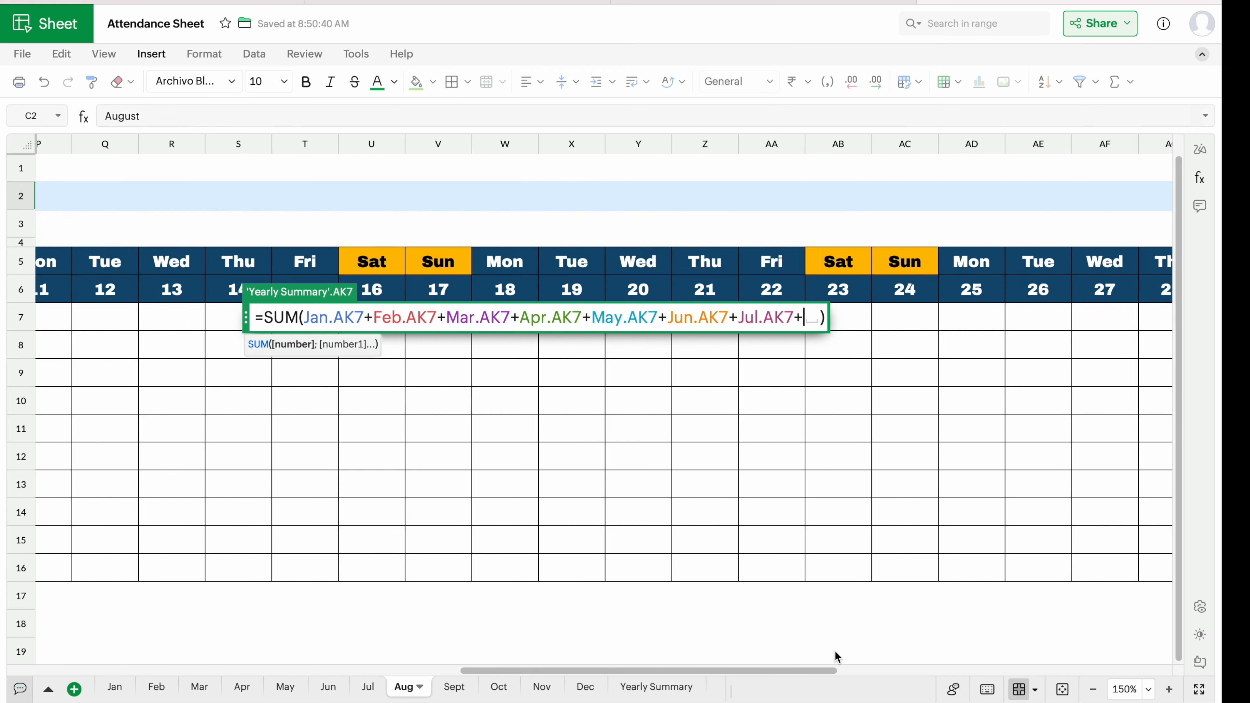
left_click(450, 687)
left_click(498, 687)
left_click(935, 317)
type("+Sept.AK7+")
left_click(542, 687)
left_click(915, 318)
type("+Sept.AK7+Oct.AK7+")
left_click(581, 687)
left_click(904, 314)
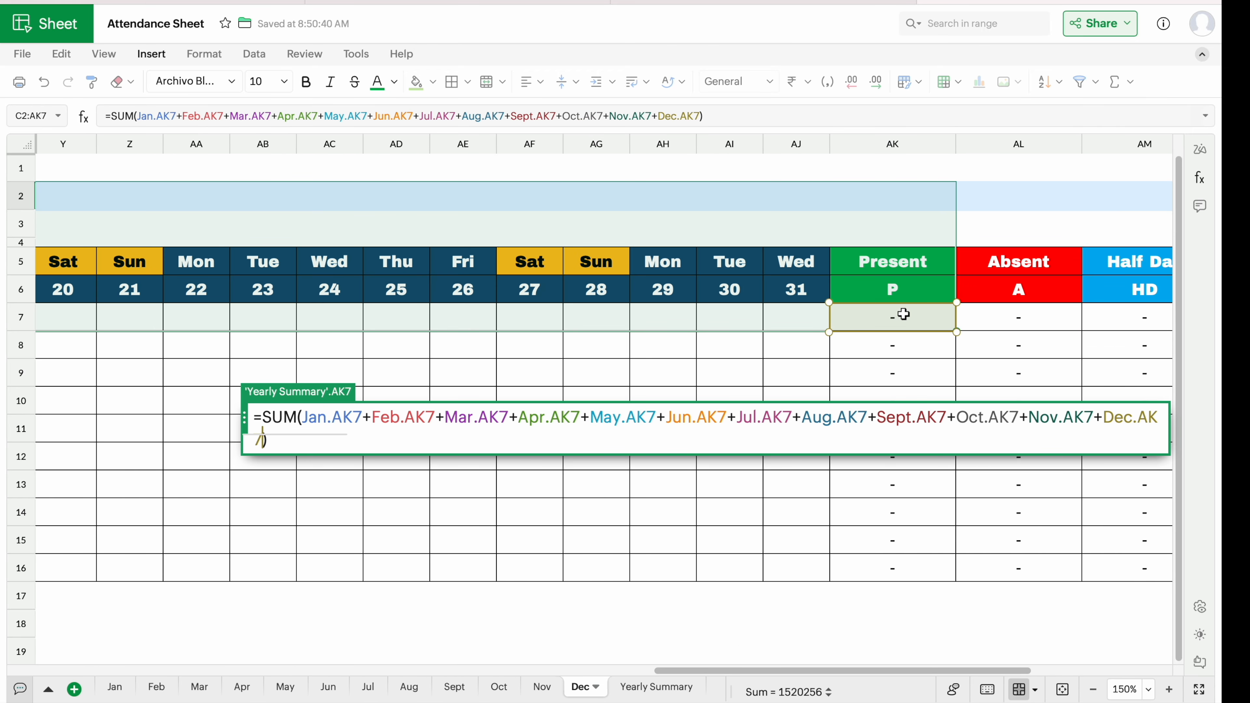
key("Return")
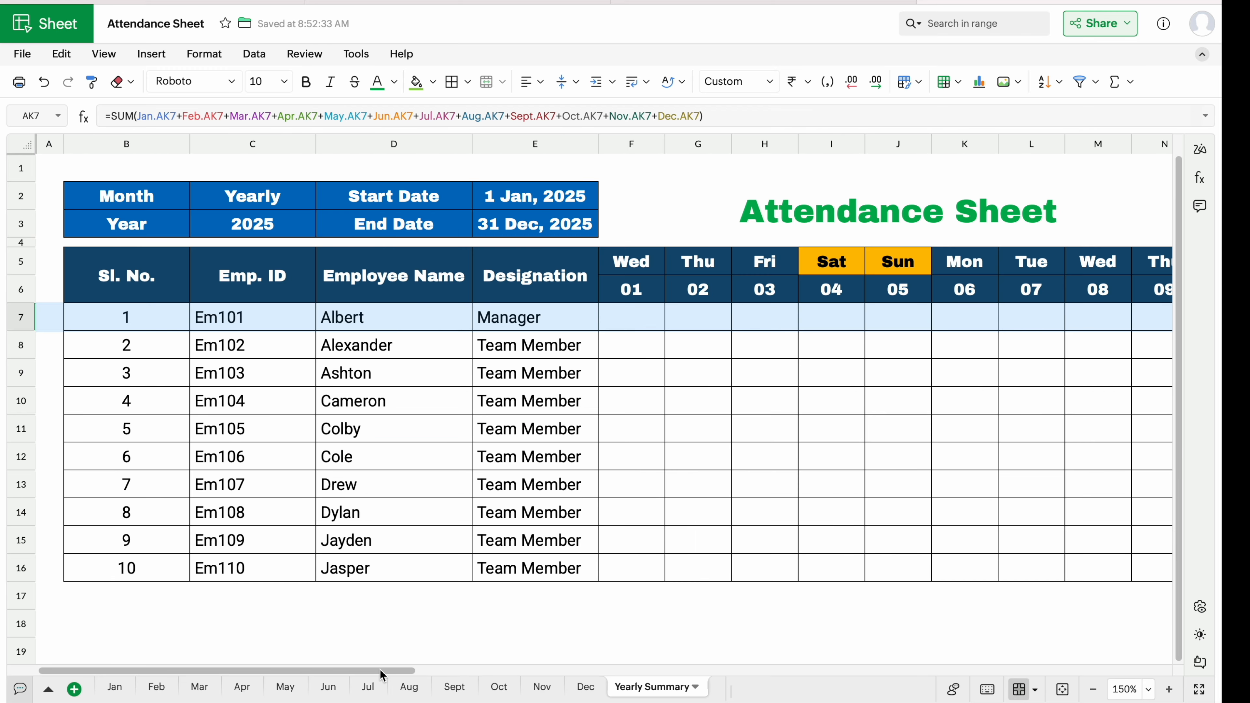
Fill the yearly sum formula from AK7 down to row 16 and across to the Holidays column AP.
left_click_drag(382, 674, 1080, 626)
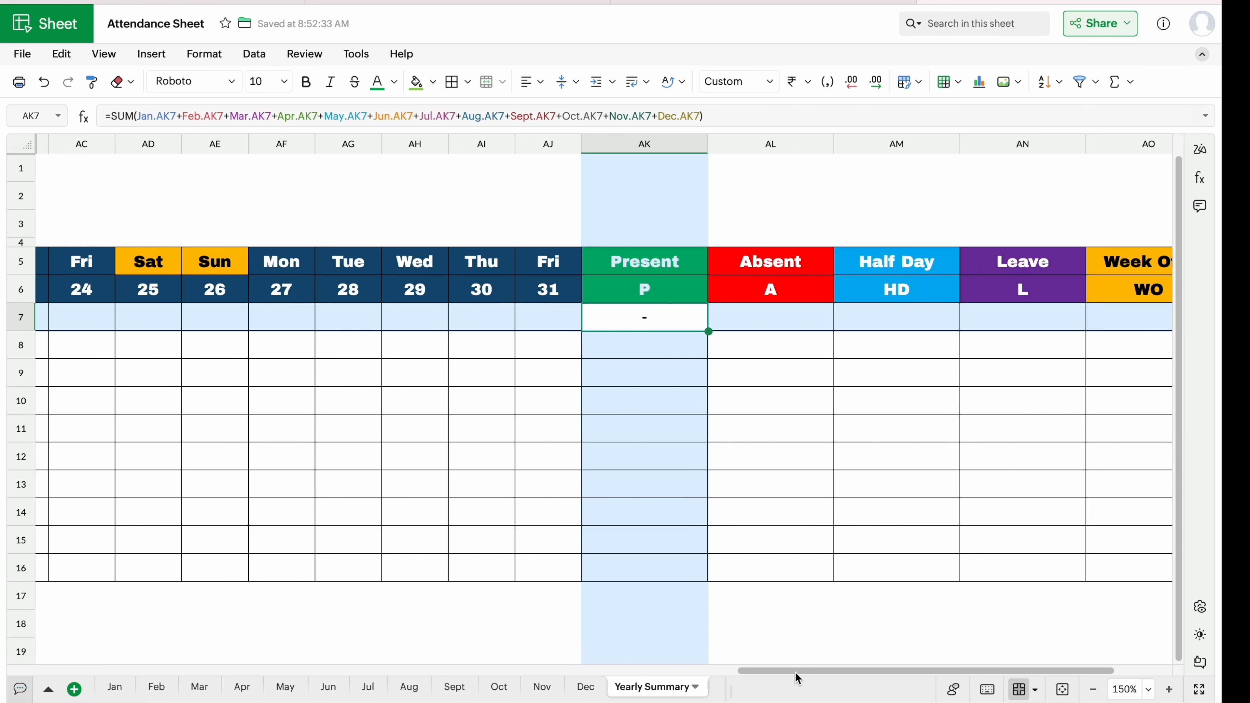
left_click_drag(796, 672, 870, 674)
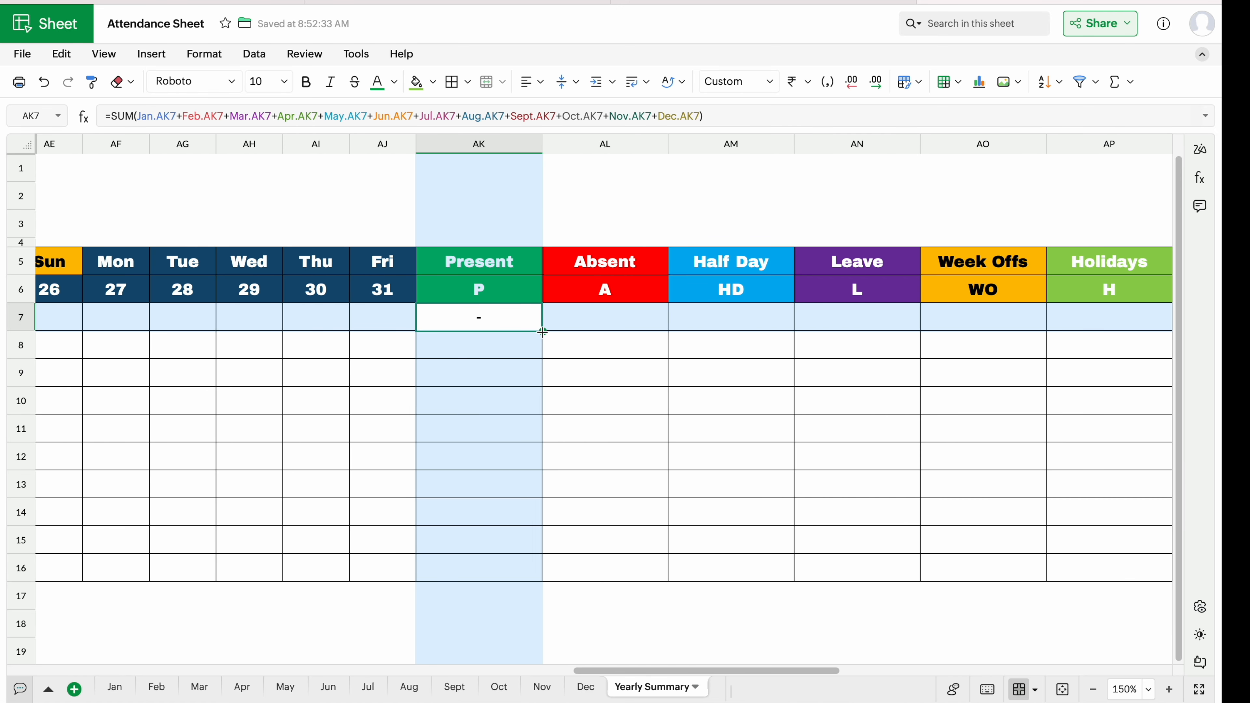
left_click_drag(541, 568, 541, 568)
scroll(615, 623, "right", 3)
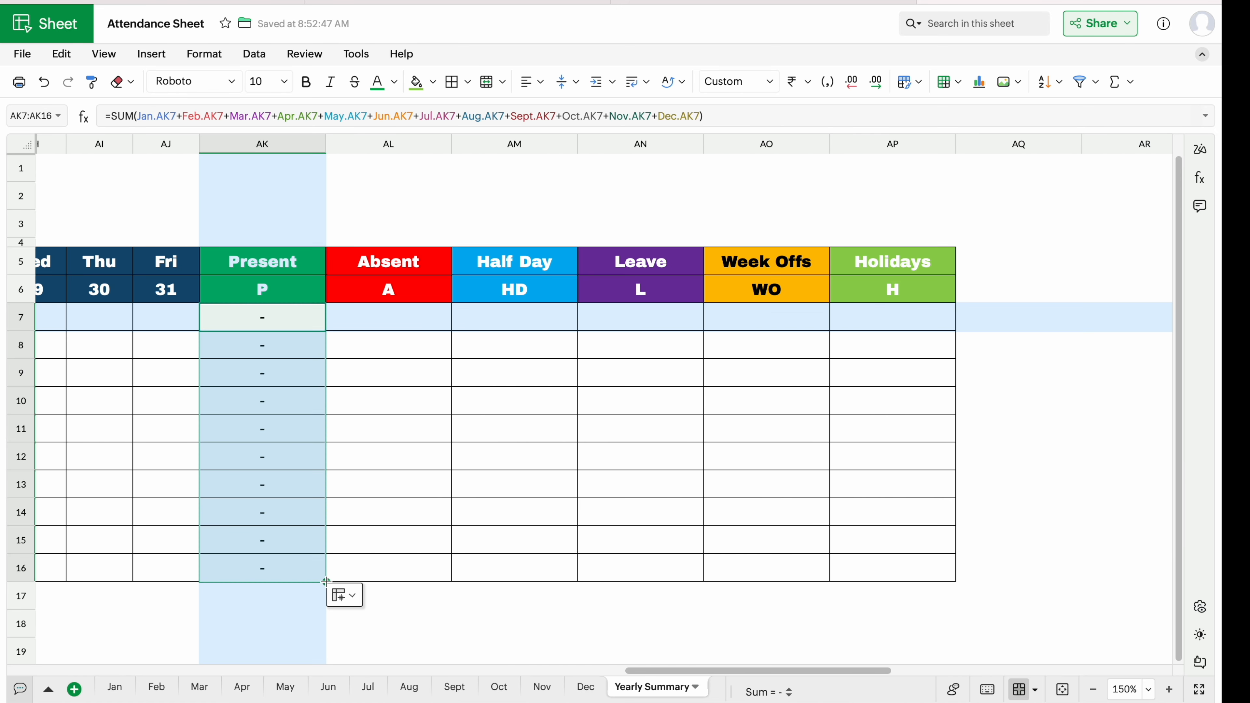
left_click_drag(326, 582, 883, 577)
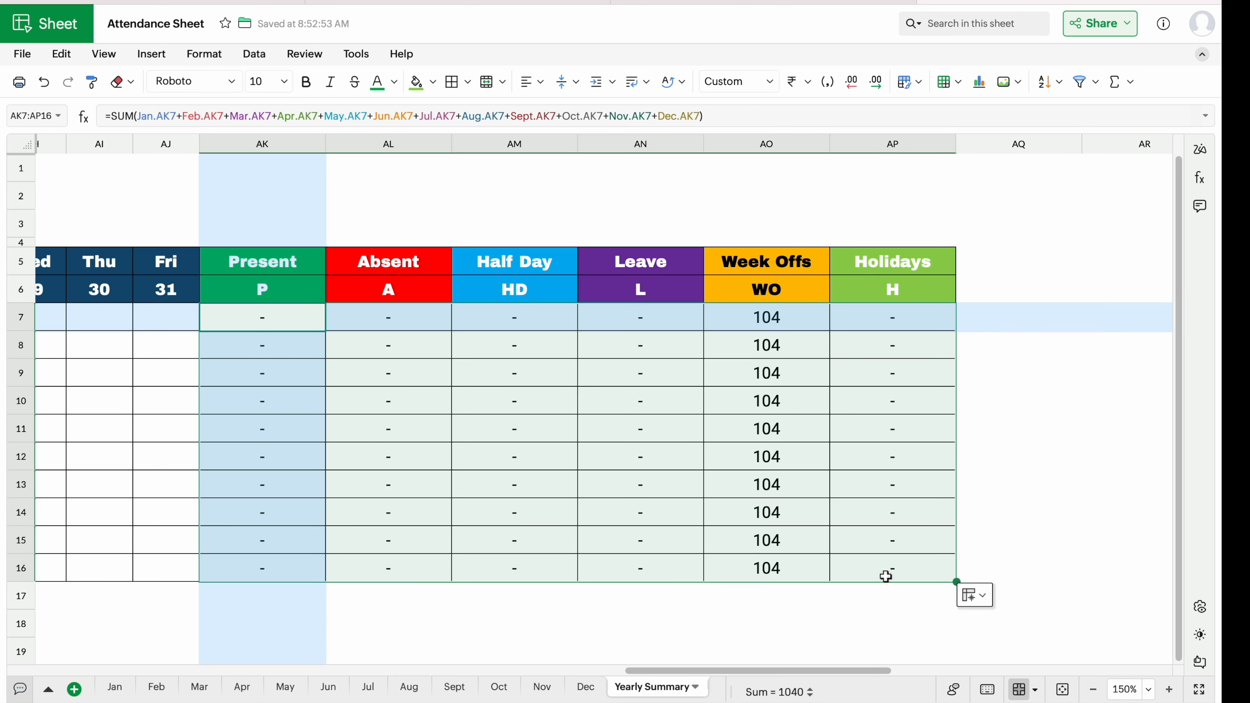
Delete the 31 daily date columns F through AJ from the Yearly Summary sheet.
left_click(782, 319)
left_click(788, 346)
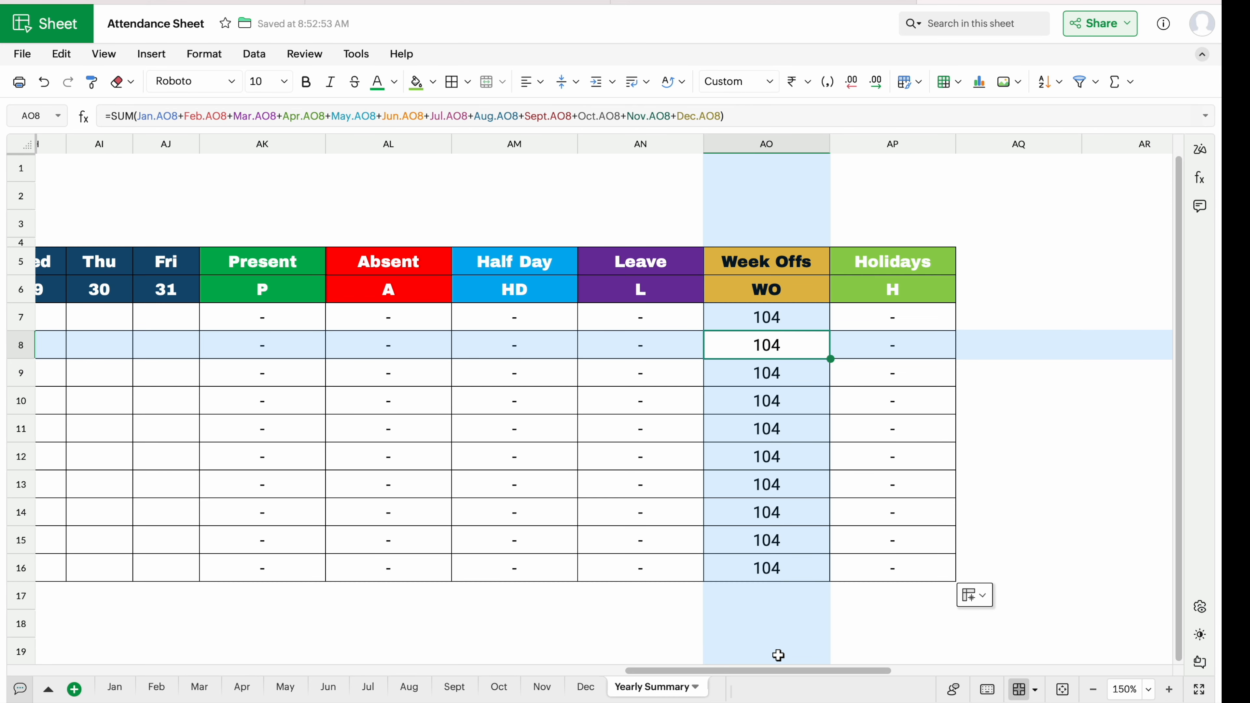
left_click_drag(815, 671, 650, 669)
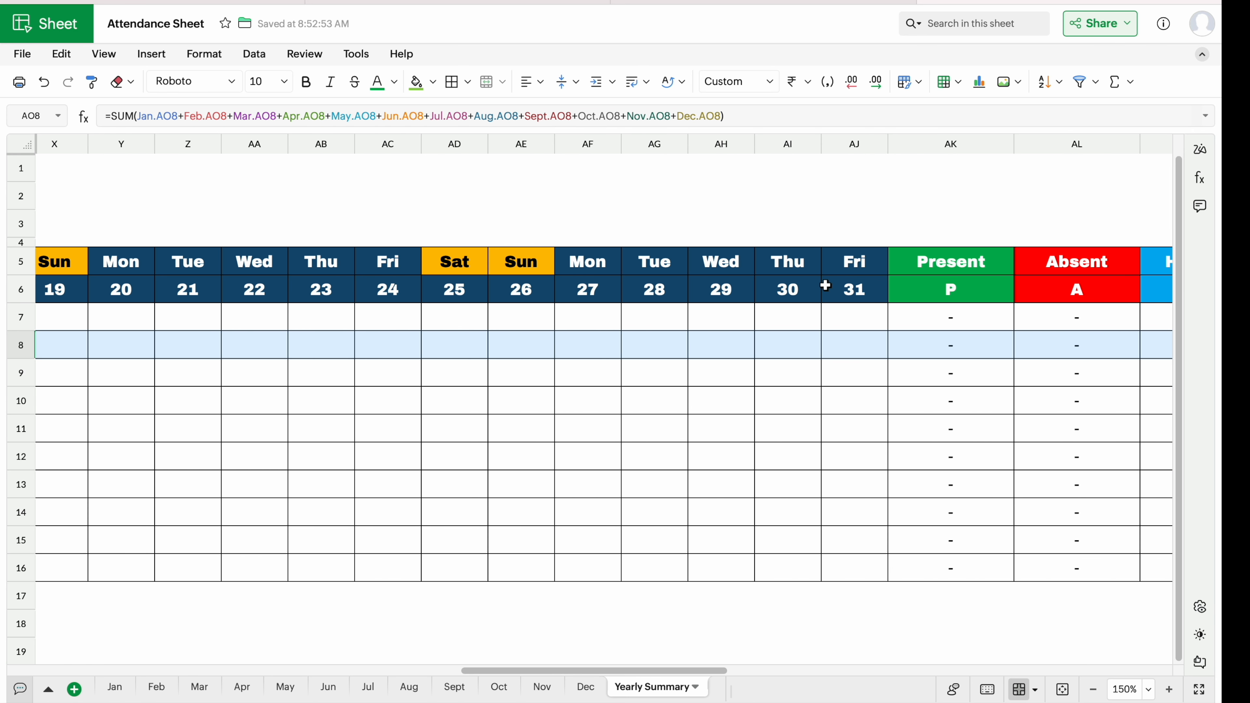
left_click_drag(856, 143, 645, 141)
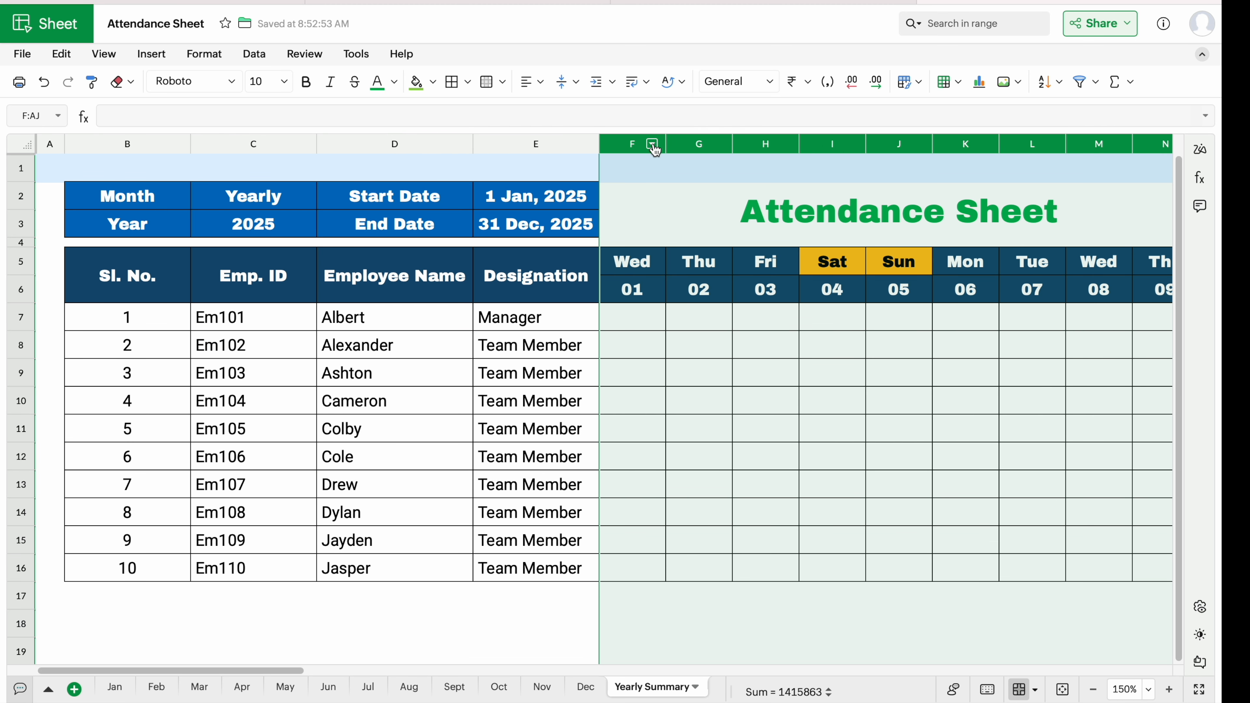
left_click(652, 144)
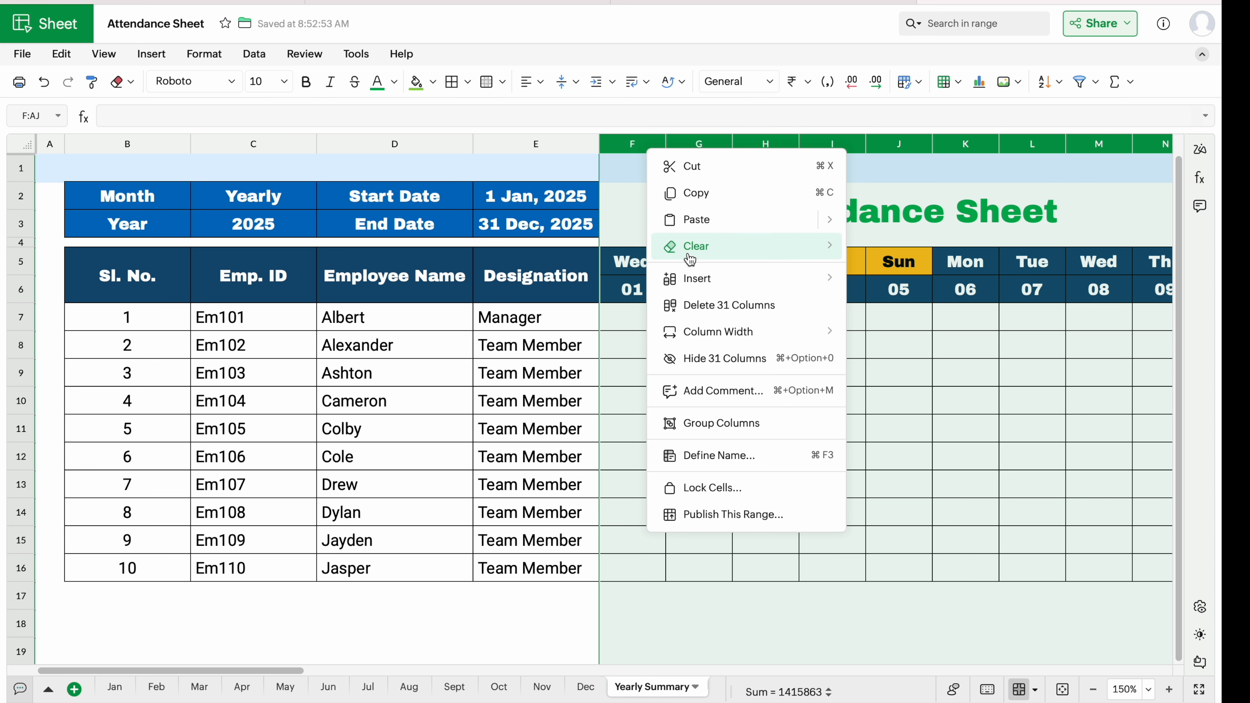
left_click(725, 311)
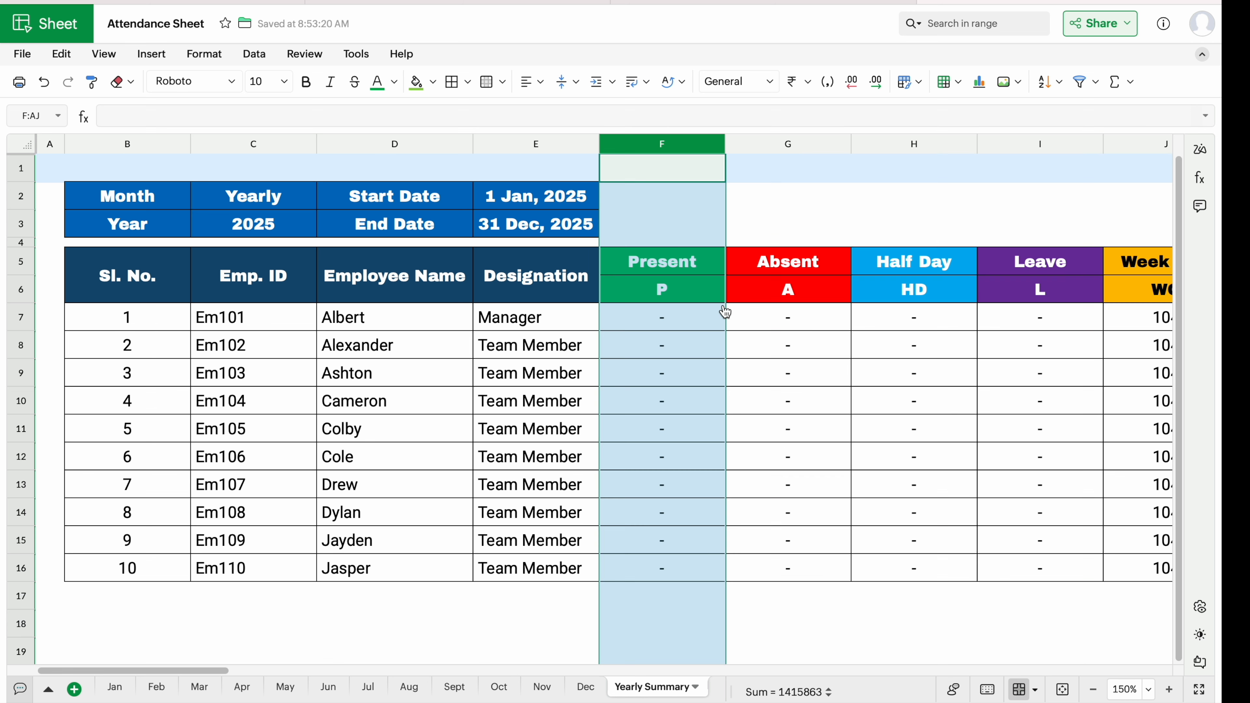
Merge cells F2:K3 above the summary columns and enter the title Yearly Summary.
left_click_drag(198, 670, 265, 672)
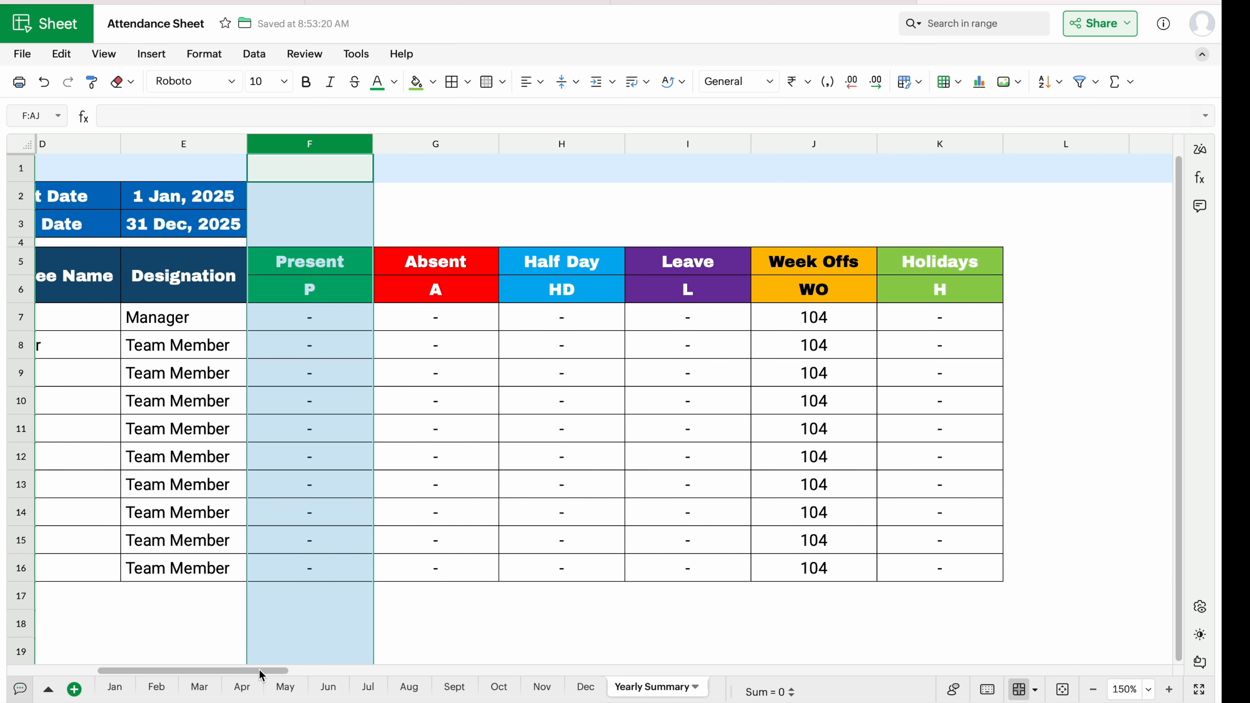
left_click(336, 211)
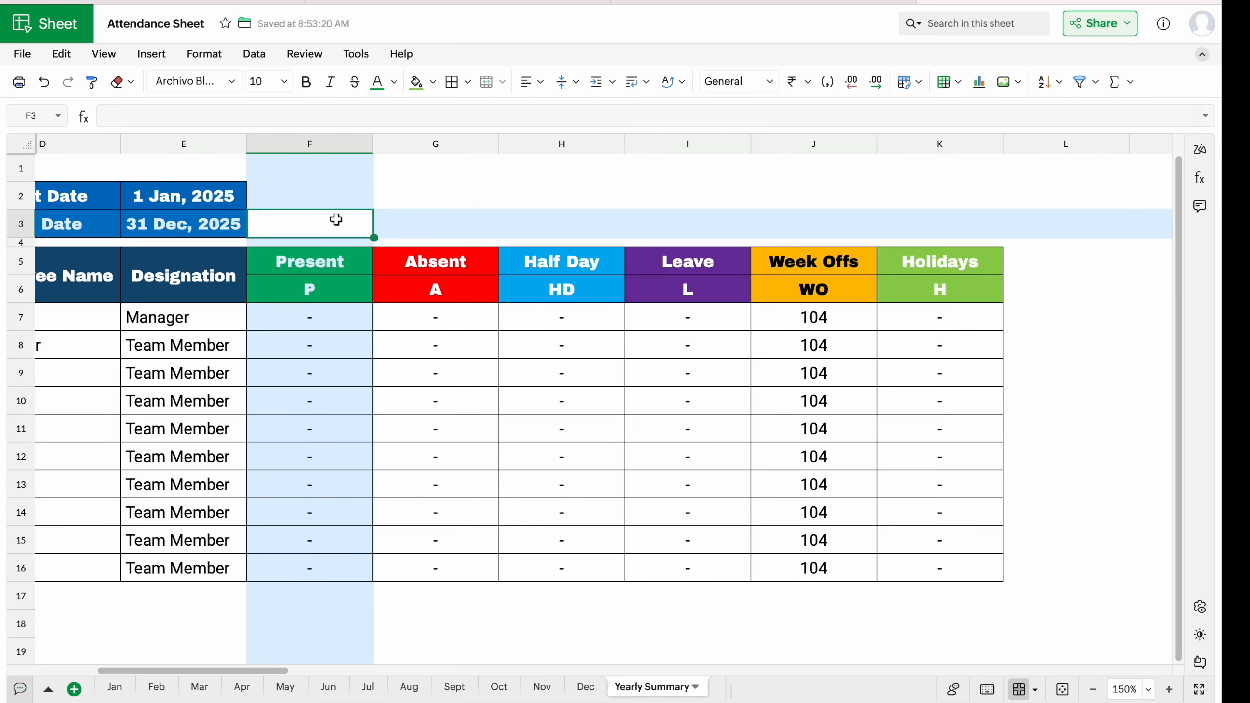
left_click_drag(335, 217, 930, 206)
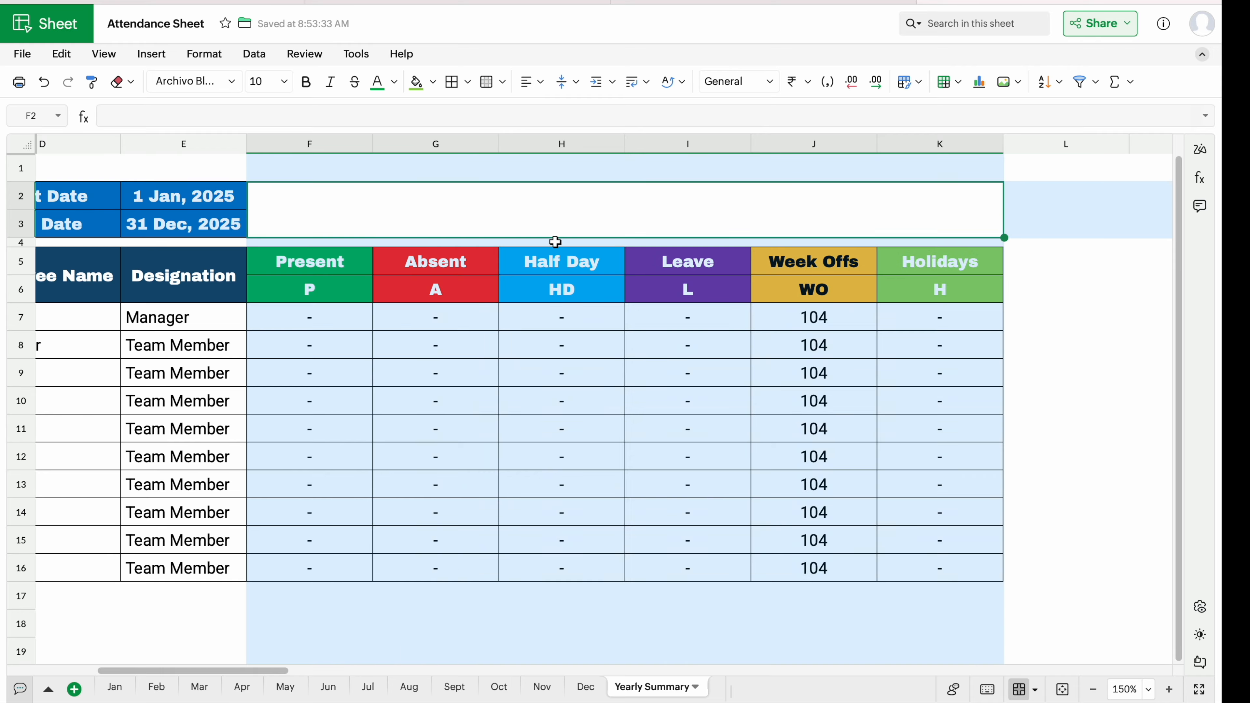
type("Yearly Summary")
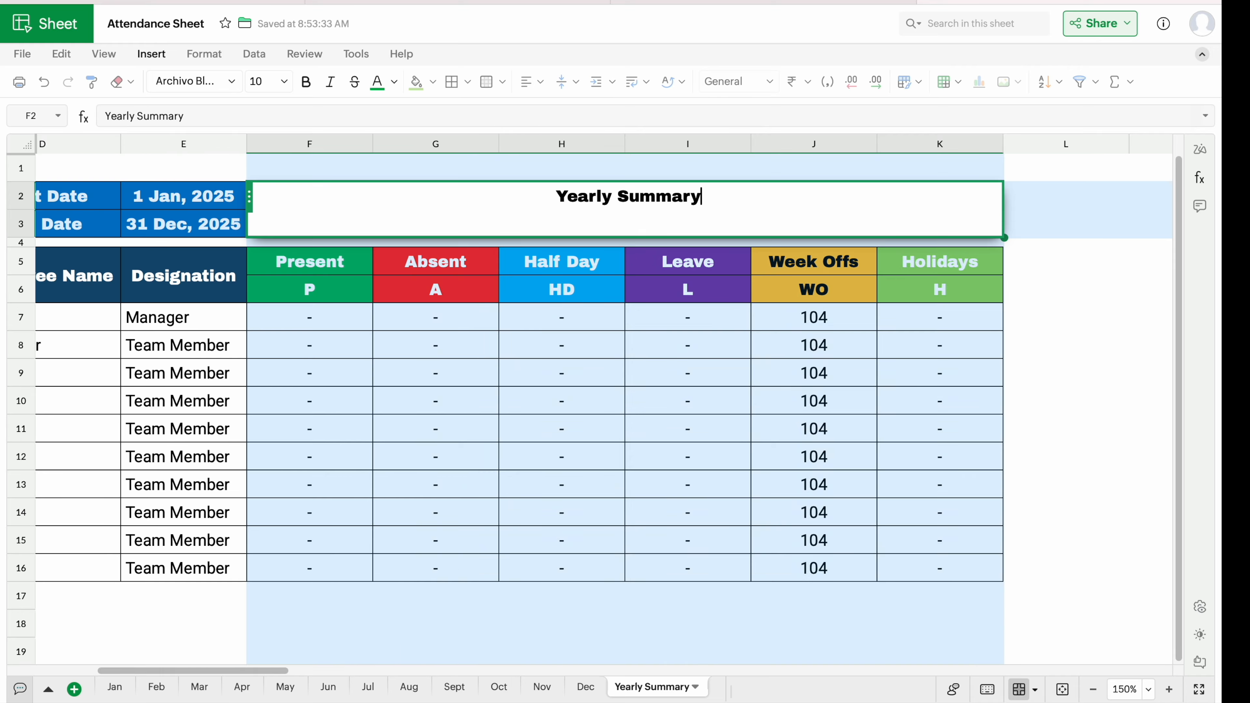
key("Return")
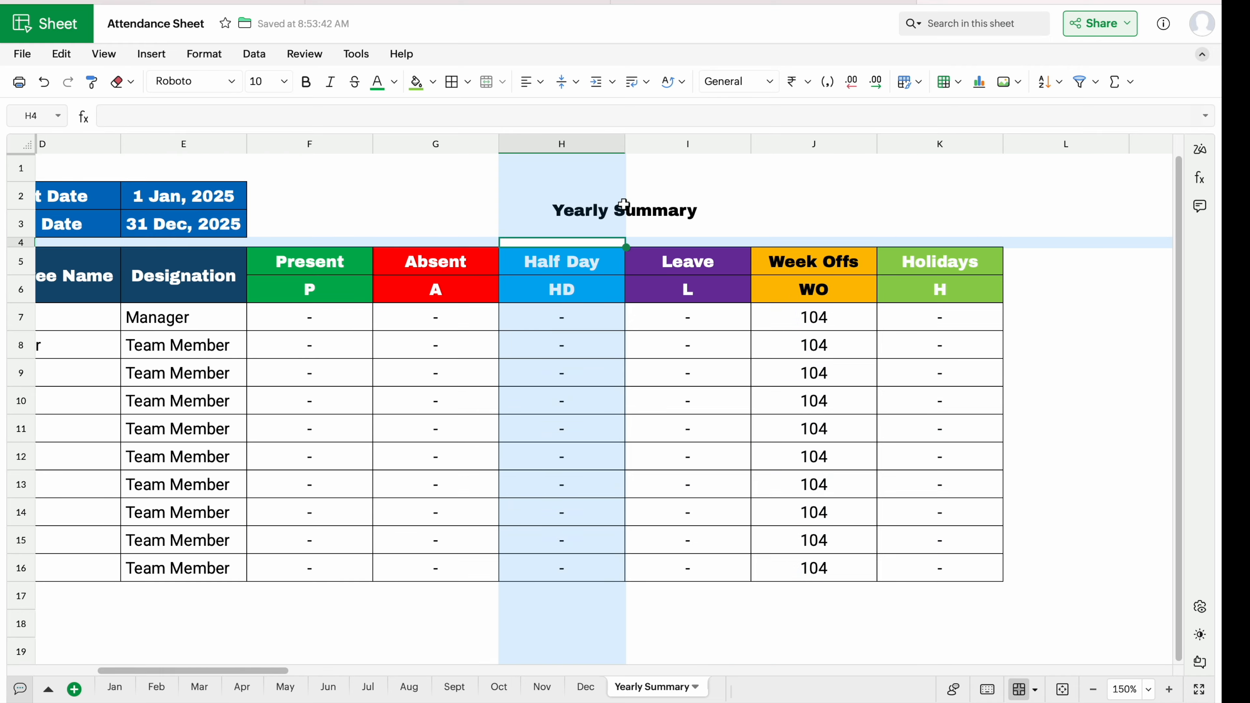
Format the Yearly Summary title with green text at font size 20.
left_click(623, 204)
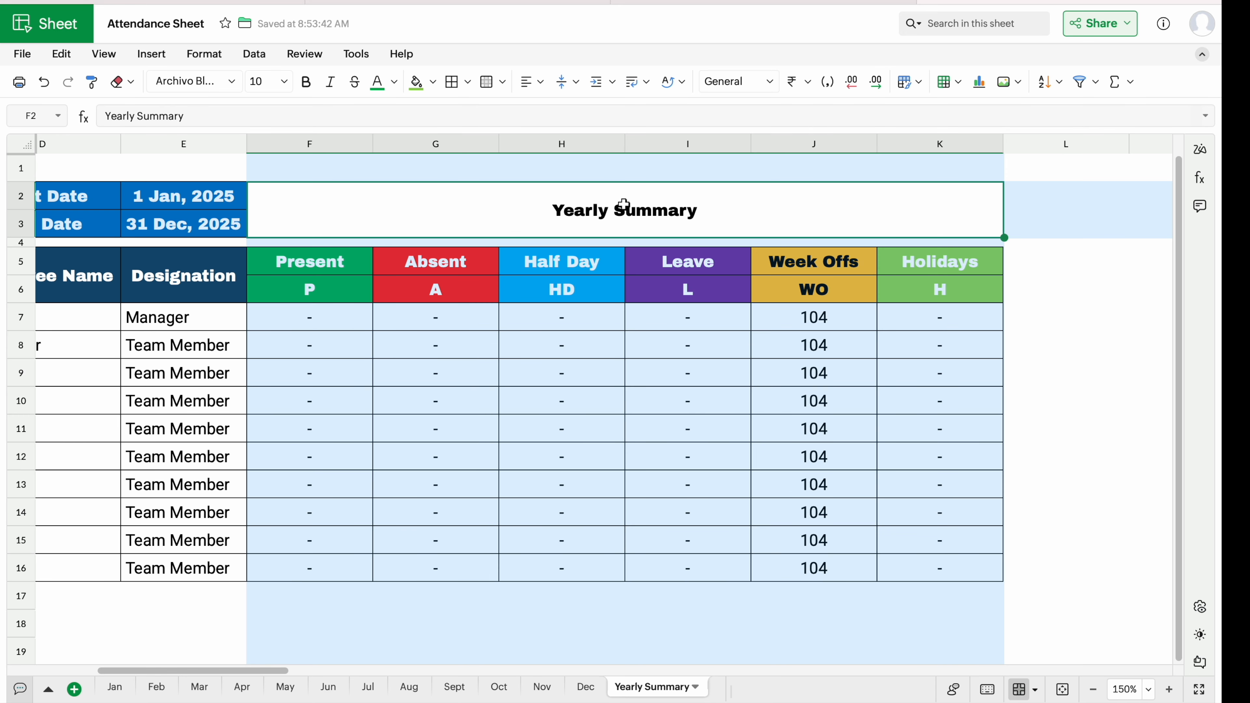
left_click(377, 83)
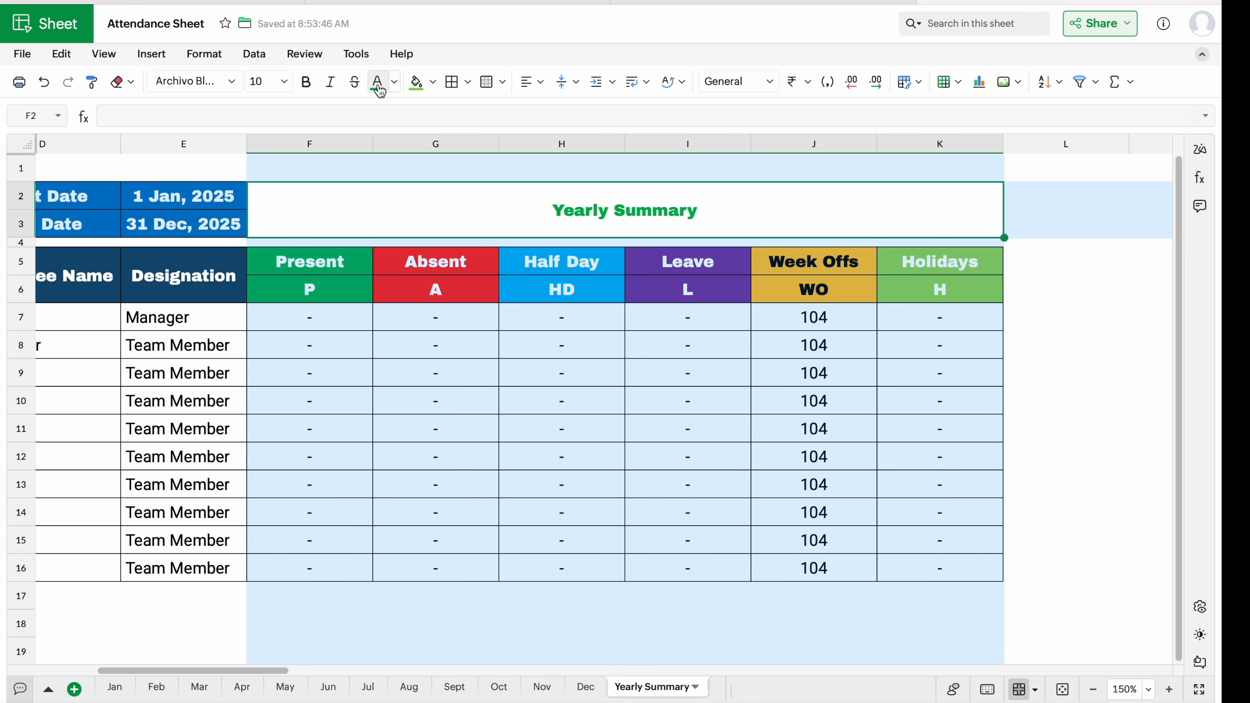
left_click(284, 81)
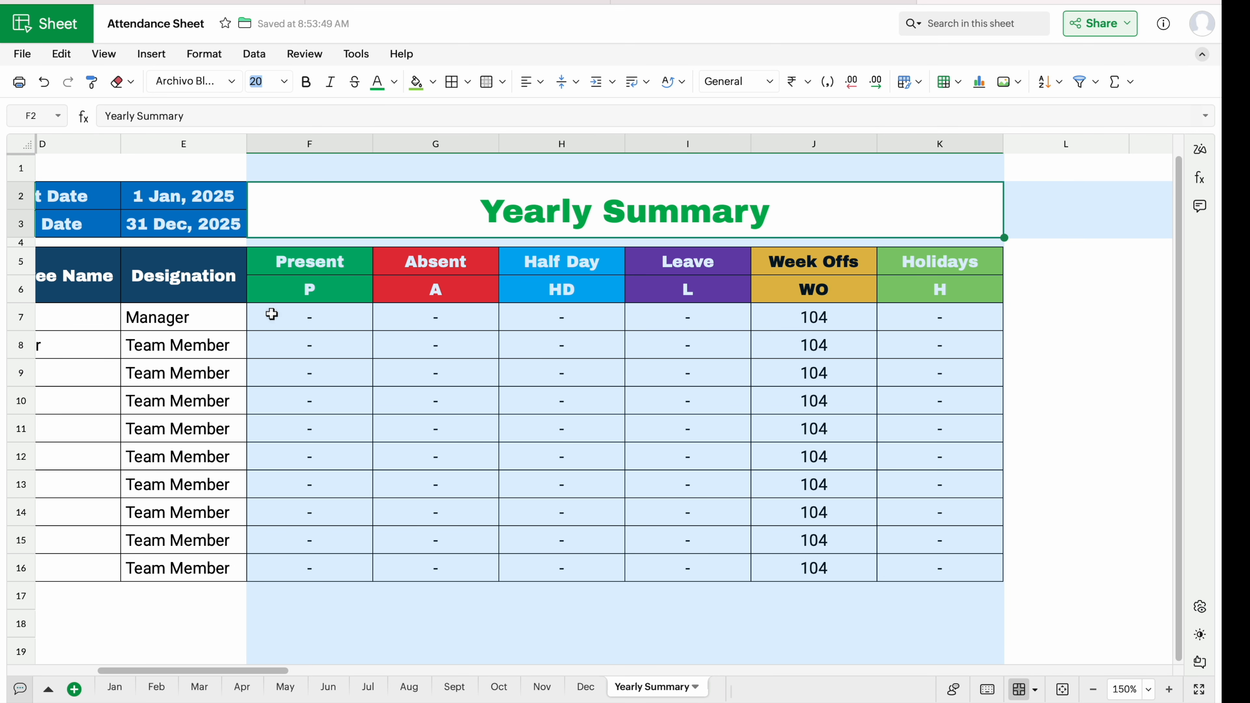
left_click(435, 595)
left_click_drag(279, 670, 182, 669)
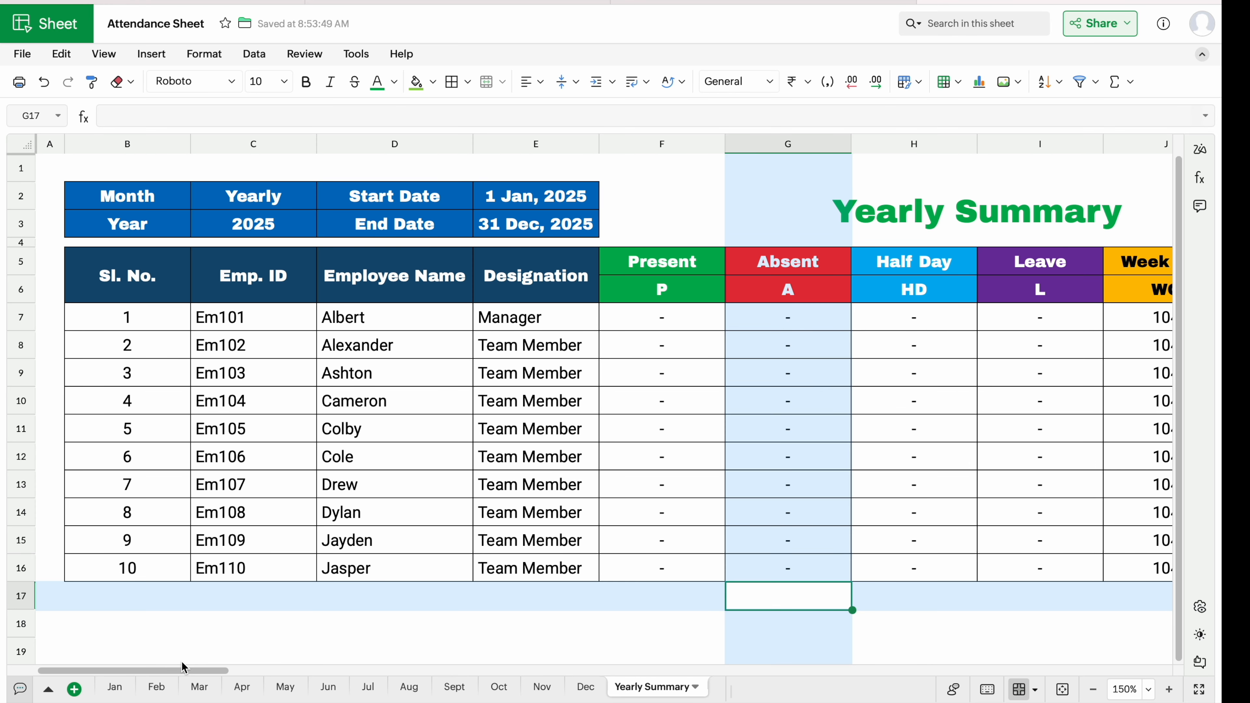